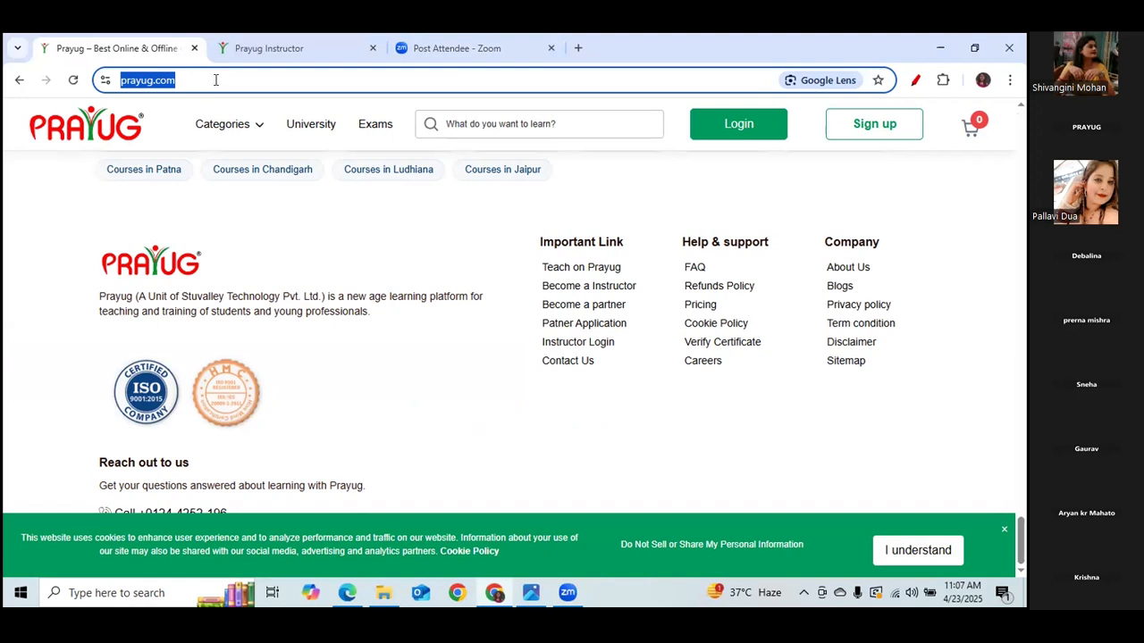
drag(120, 81, 145, 81)
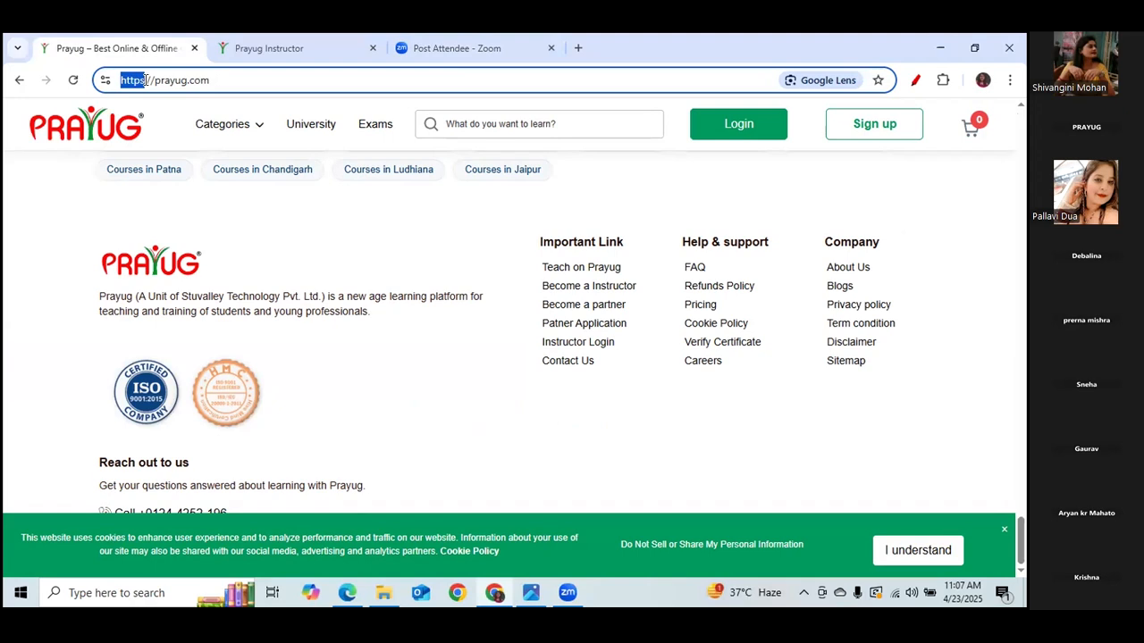
click(496, 596)
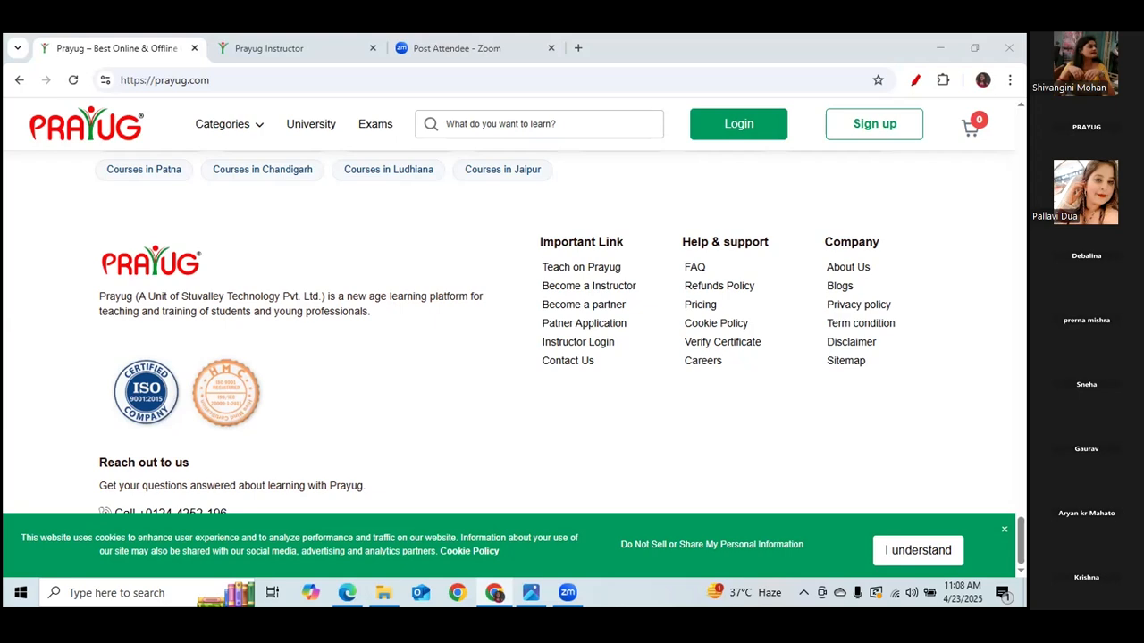
drag(214, 80, 118, 80)
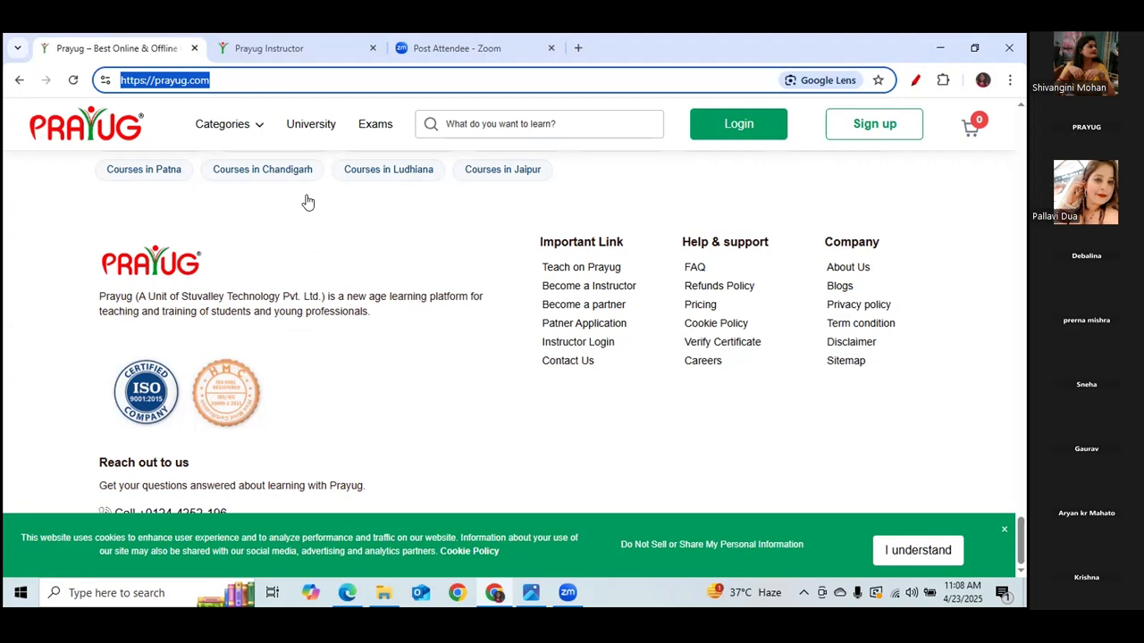
click(229, 79)
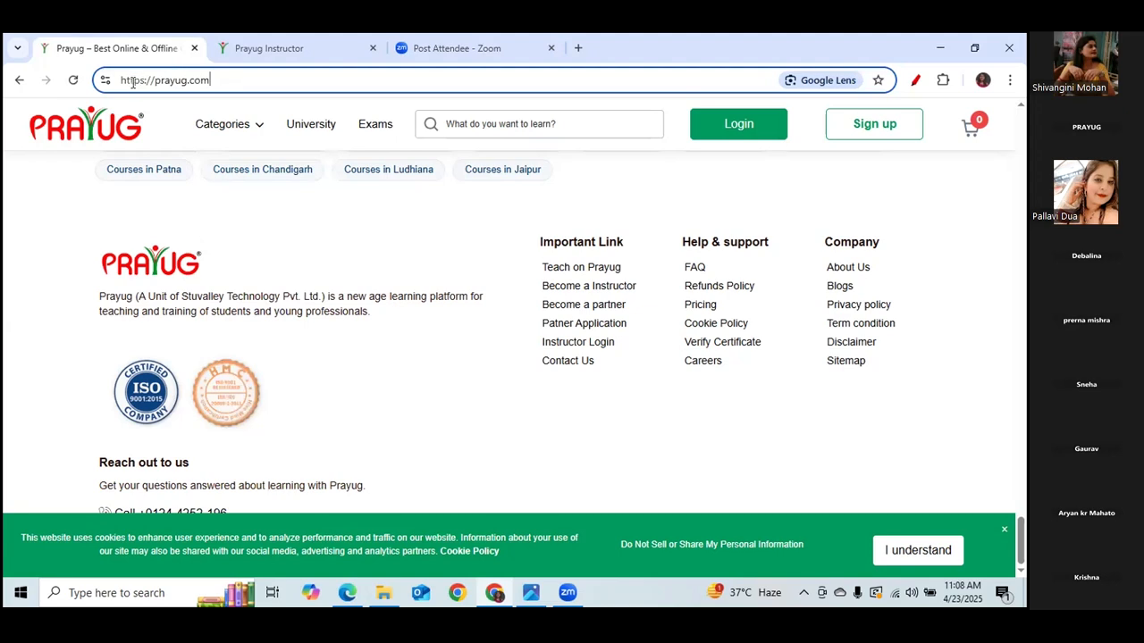
drag(121, 80, 216, 81)
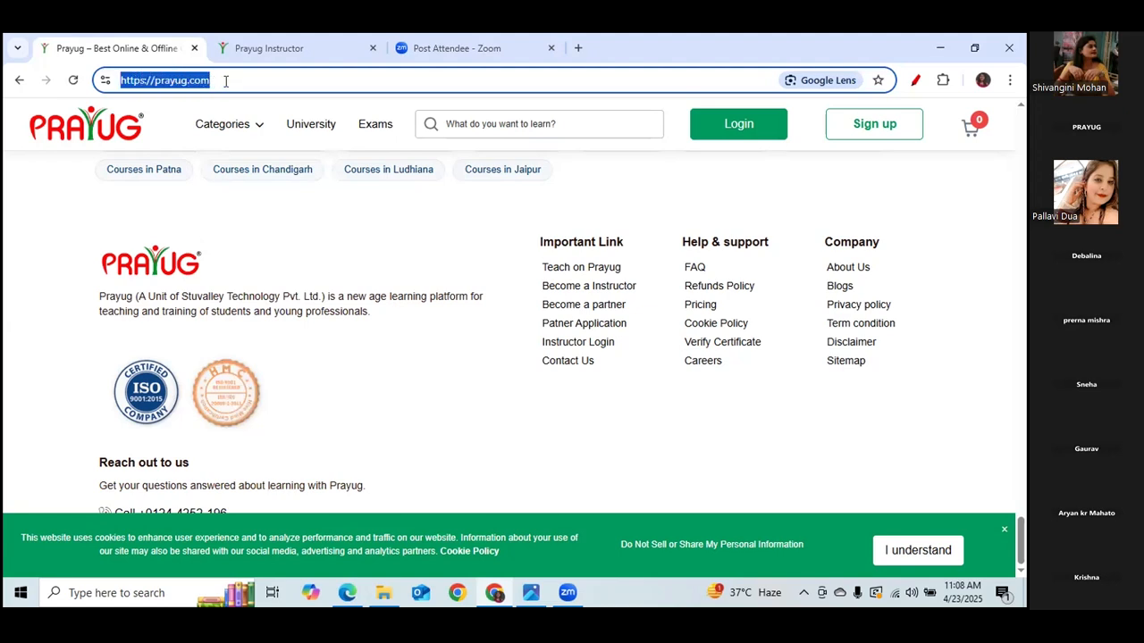
click(236, 81)
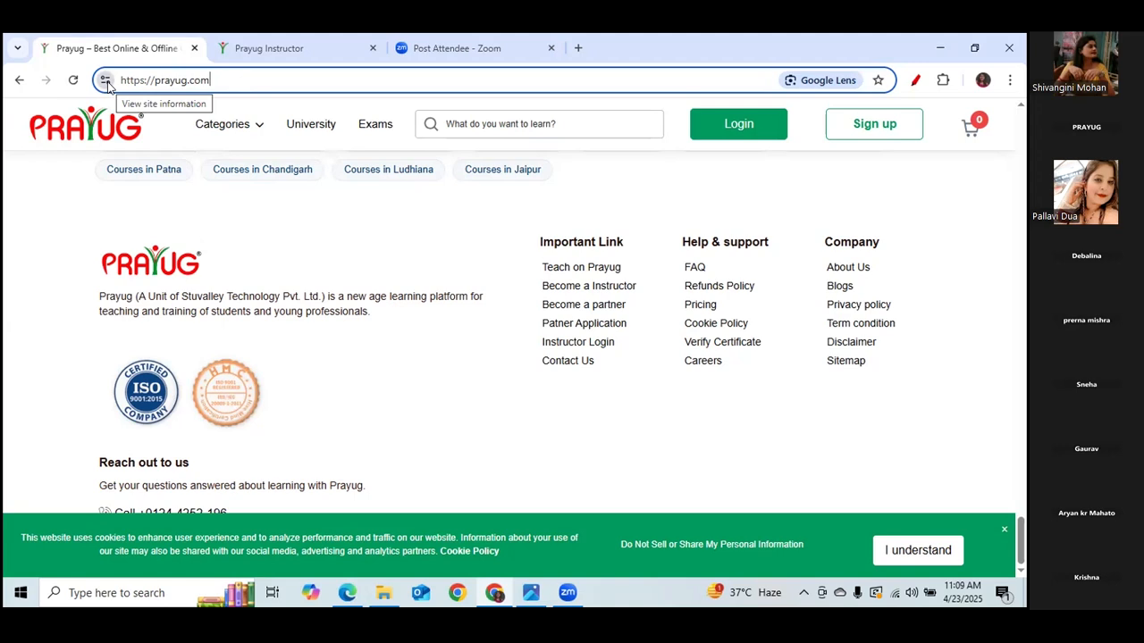
drag(121, 80, 144, 83)
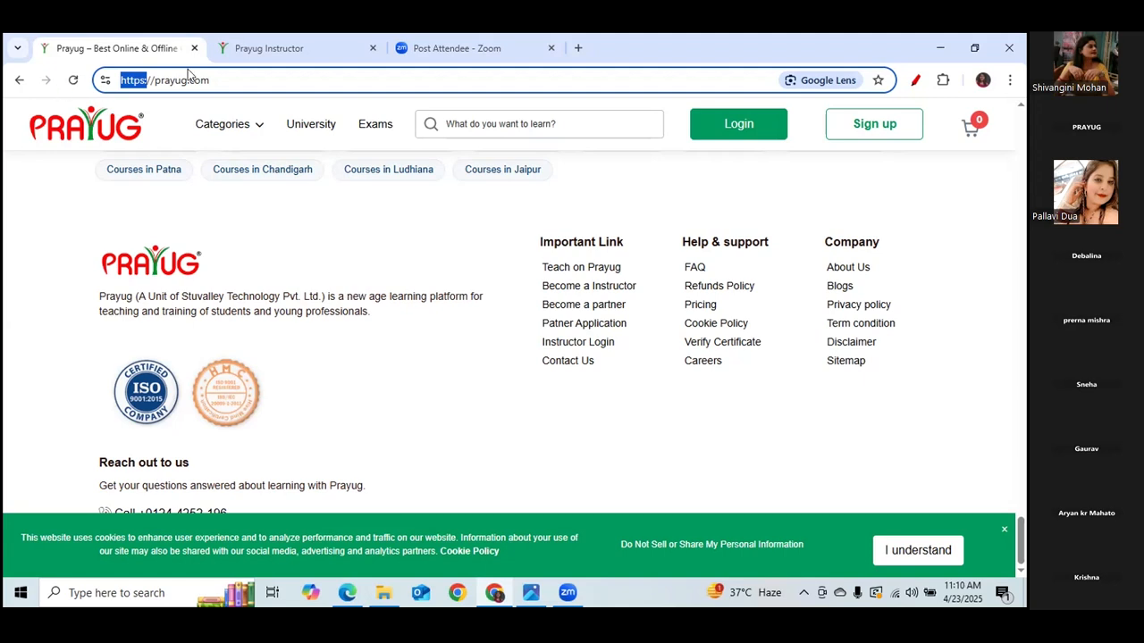
click(258, 78)
drag(211, 79, 116, 80)
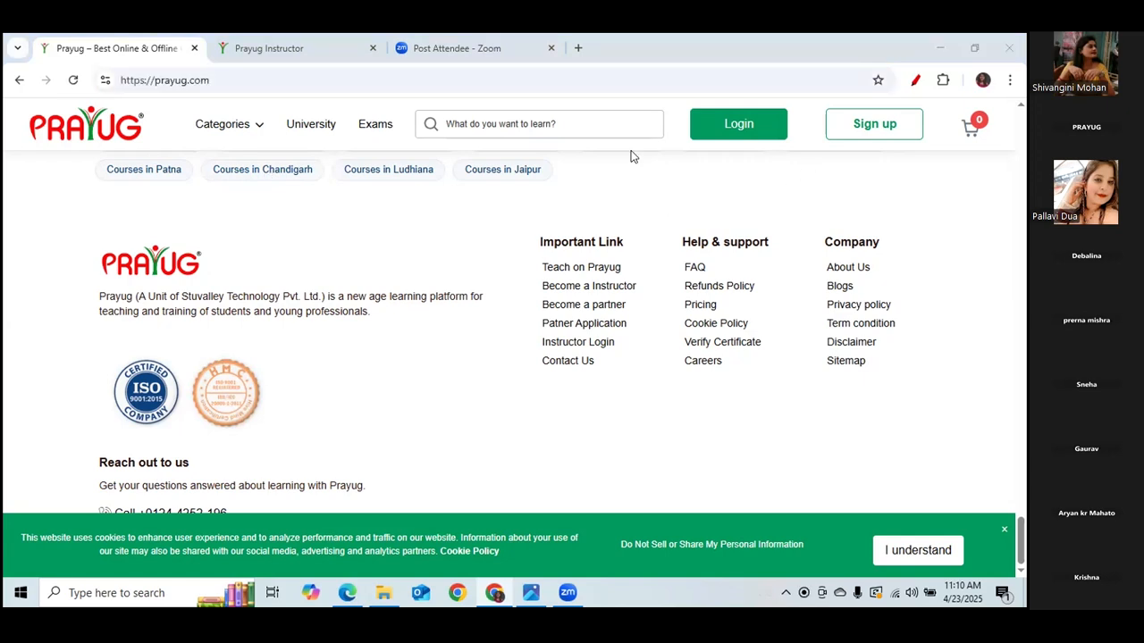
click(221, 81)
drag(123, 78, 116, 81)
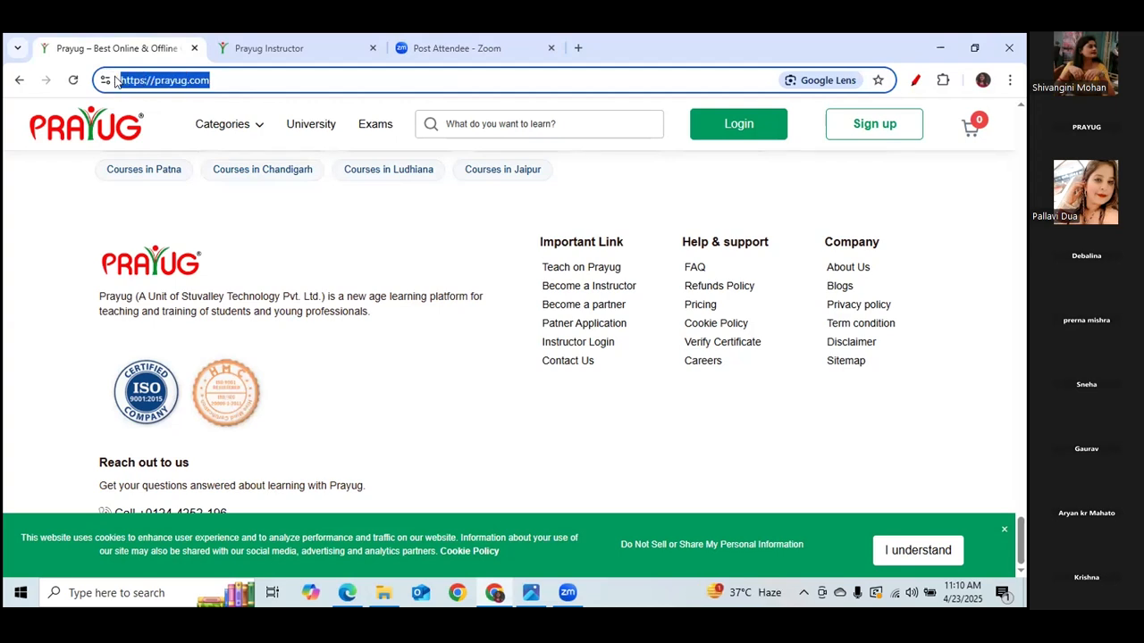
Search the web for godaddy in a new browser tab and open the GoDaddy India website.
click(578, 48)
text(go)
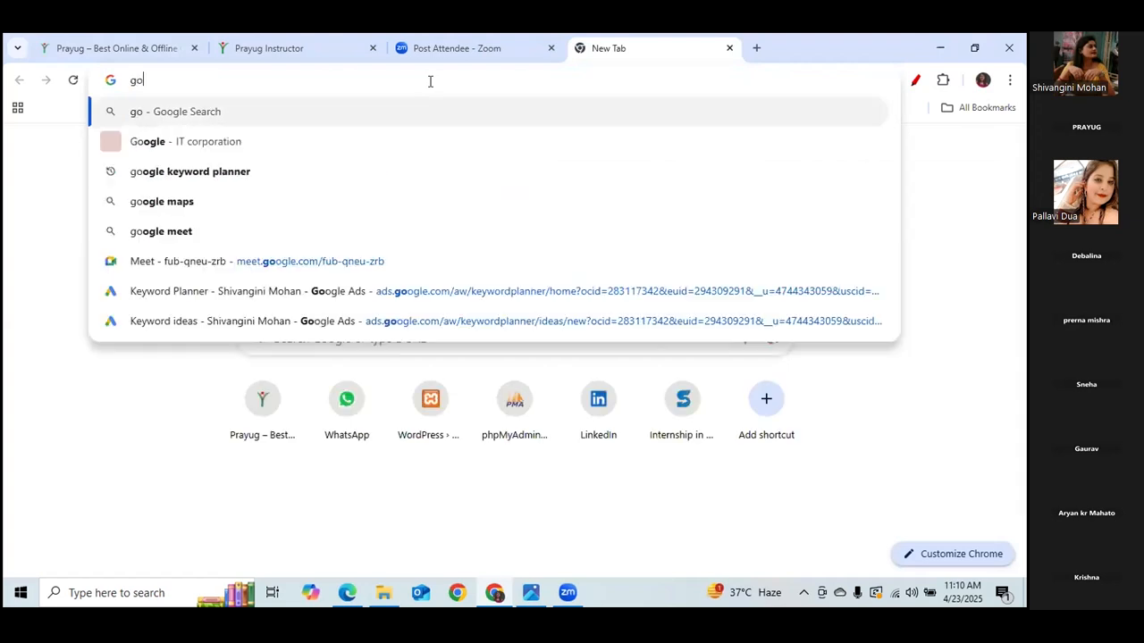
text(daddy)
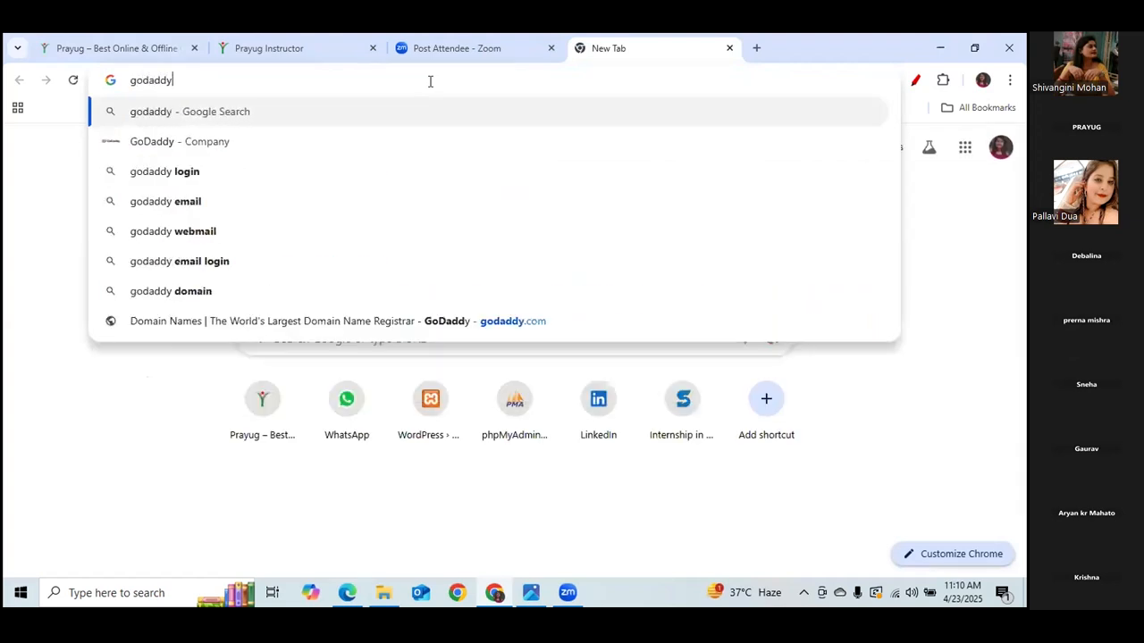
key(Return)
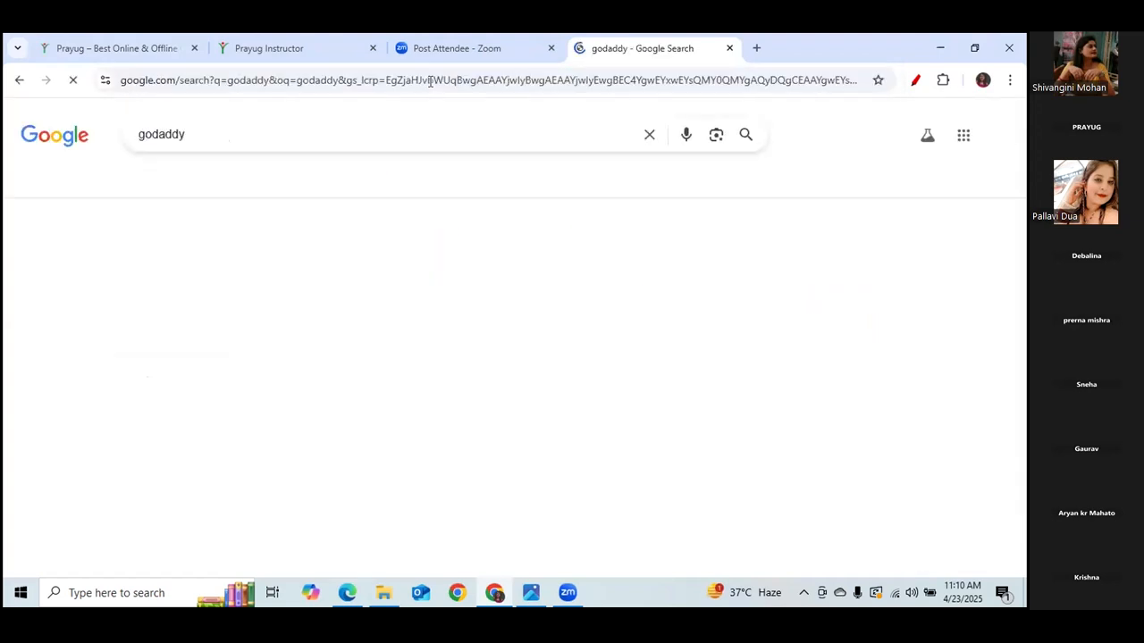
click(440, 268)
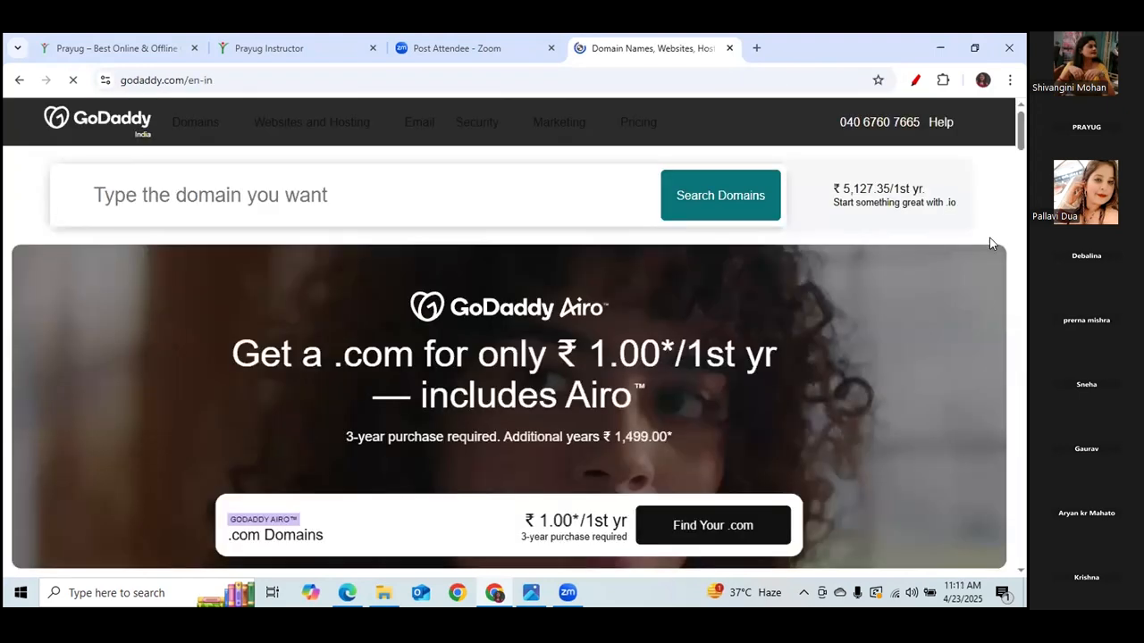
Search GoDaddy for domain names matching "duaa creation".
click(229, 185)
text(da)
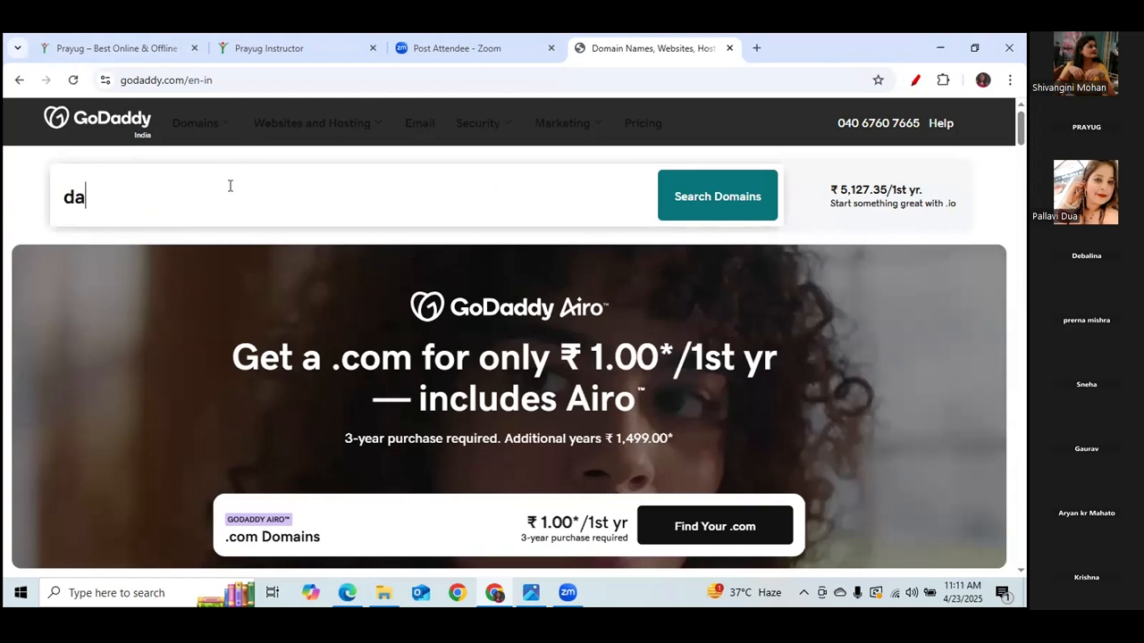
key(BackSpace)
text(u)
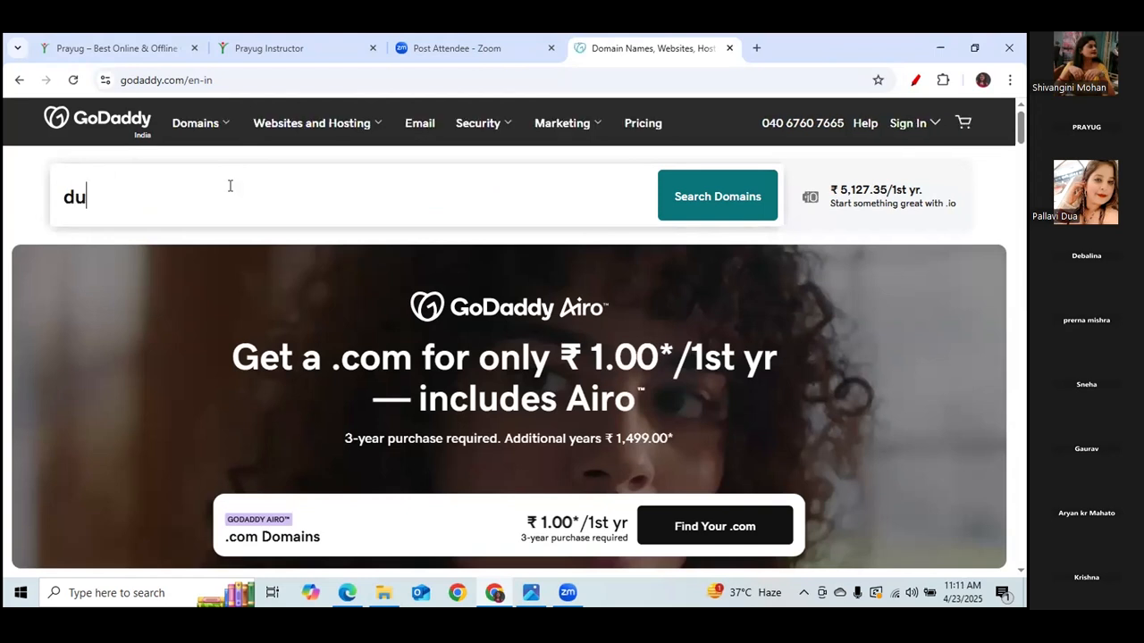
text(aa )
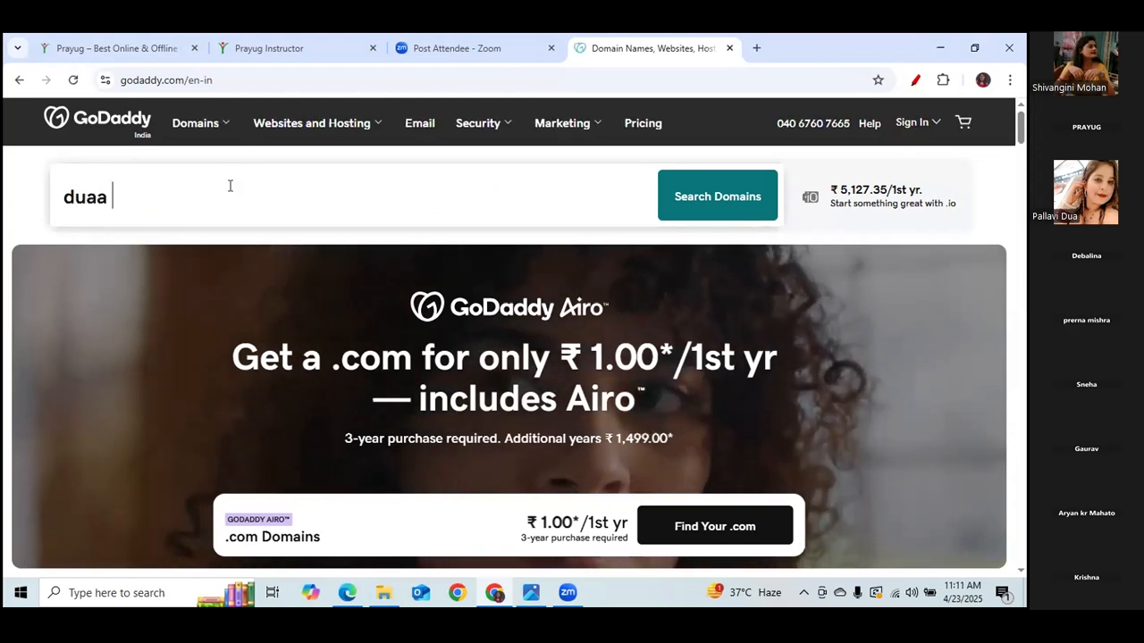
text(crea)
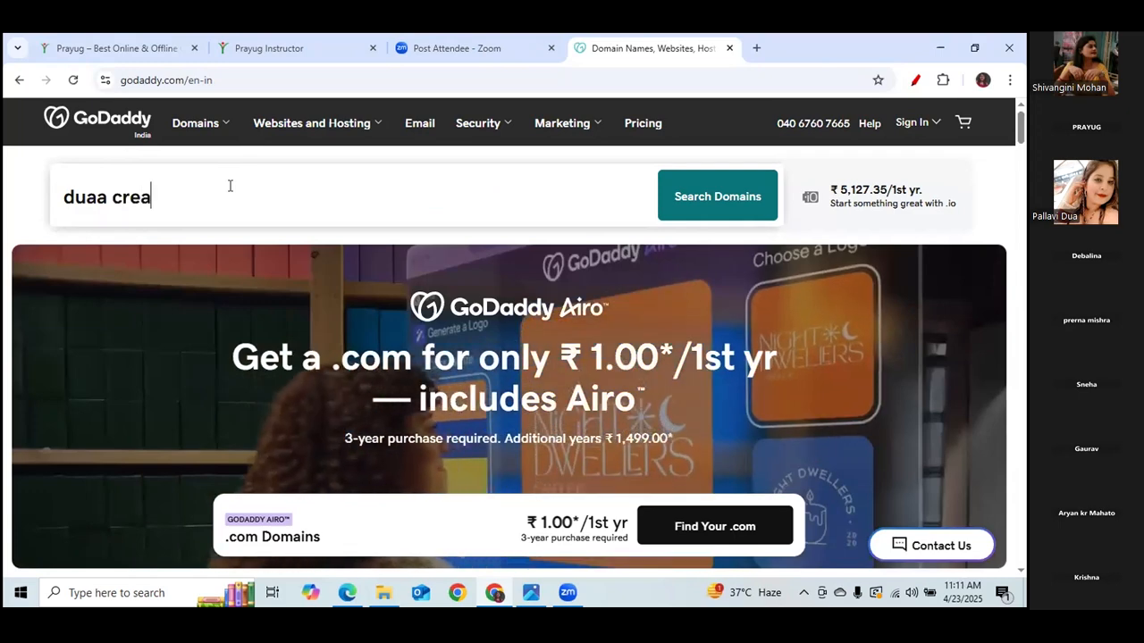
text(tion)
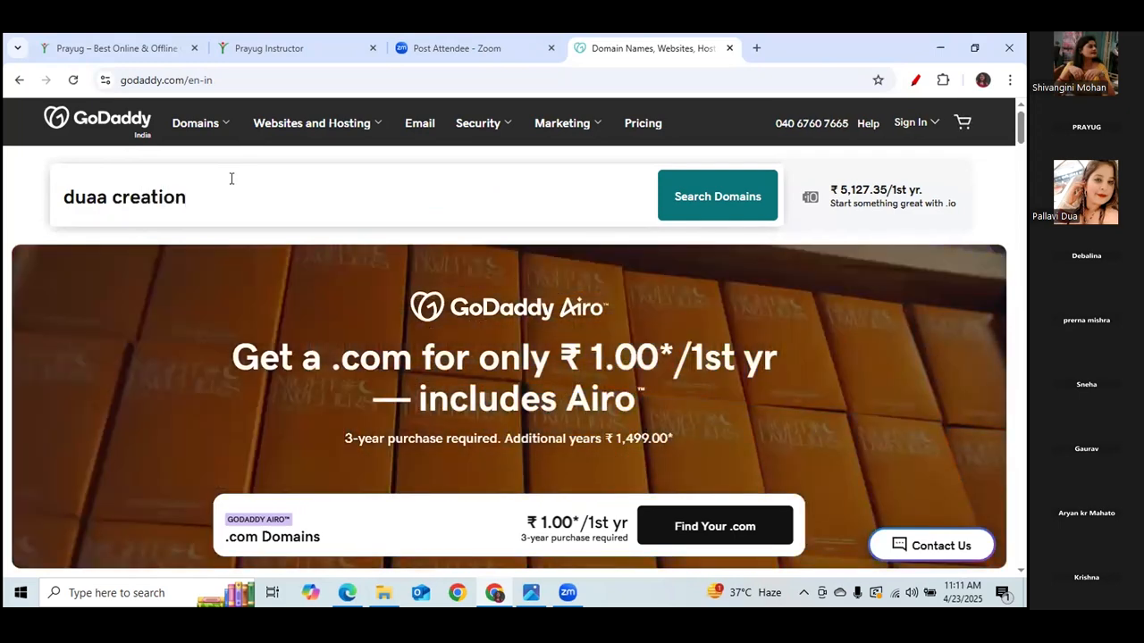
click(695, 198)
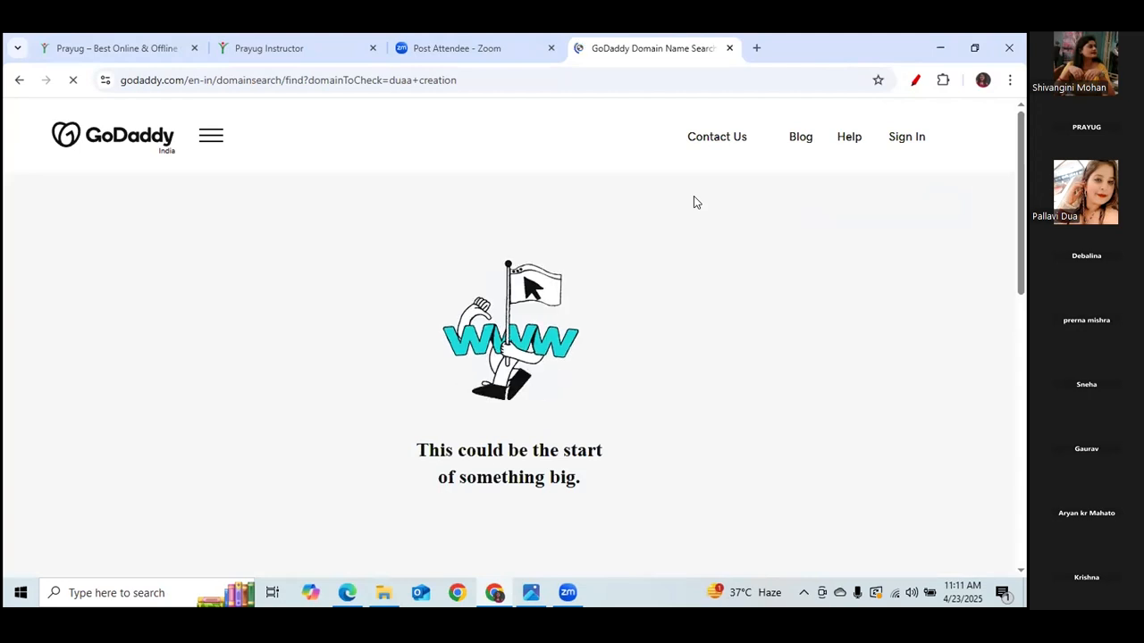
Examine the first-year price terms of duaacreation.com and the alternative domain extensions offered.
drag(1024, 173, 1022, 196)
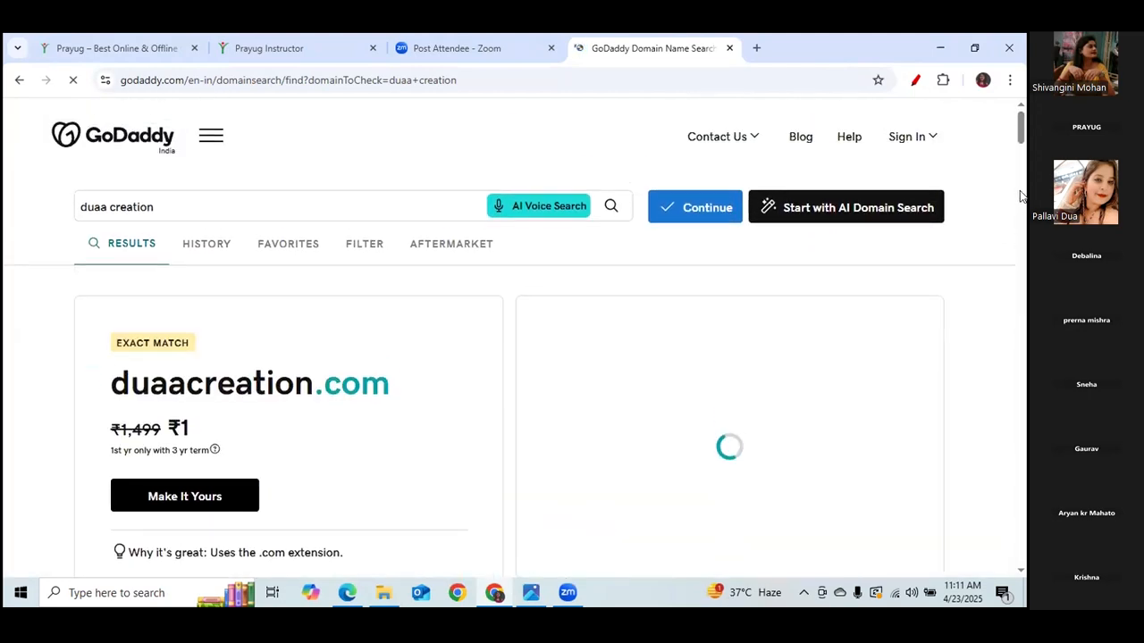
drag(110, 453, 206, 457)
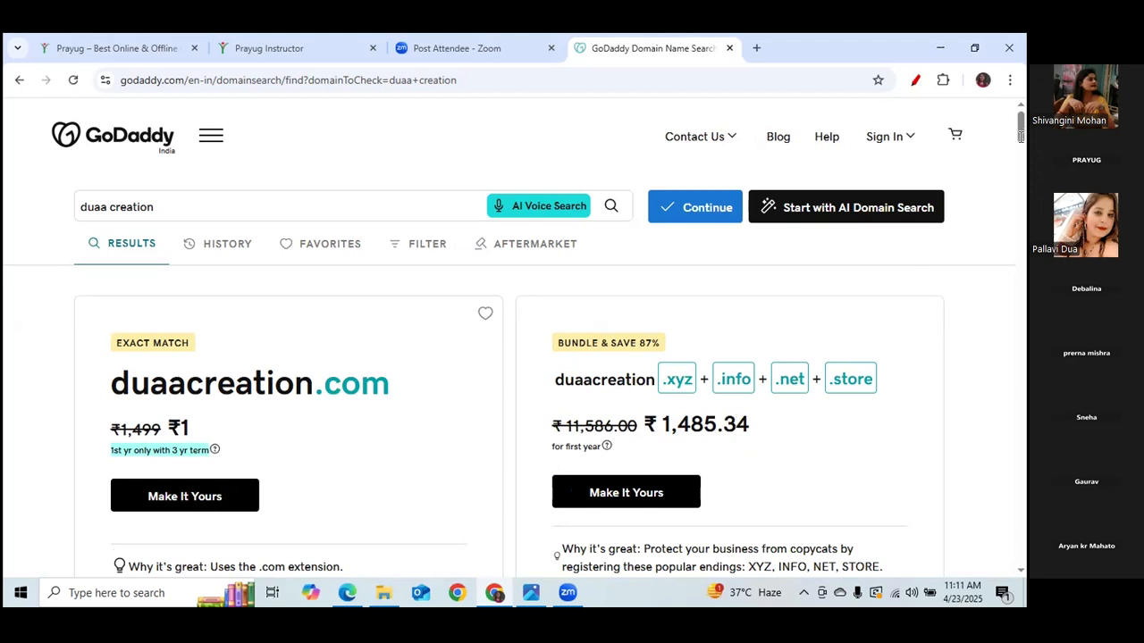
scroll(327, 215, down, 4)
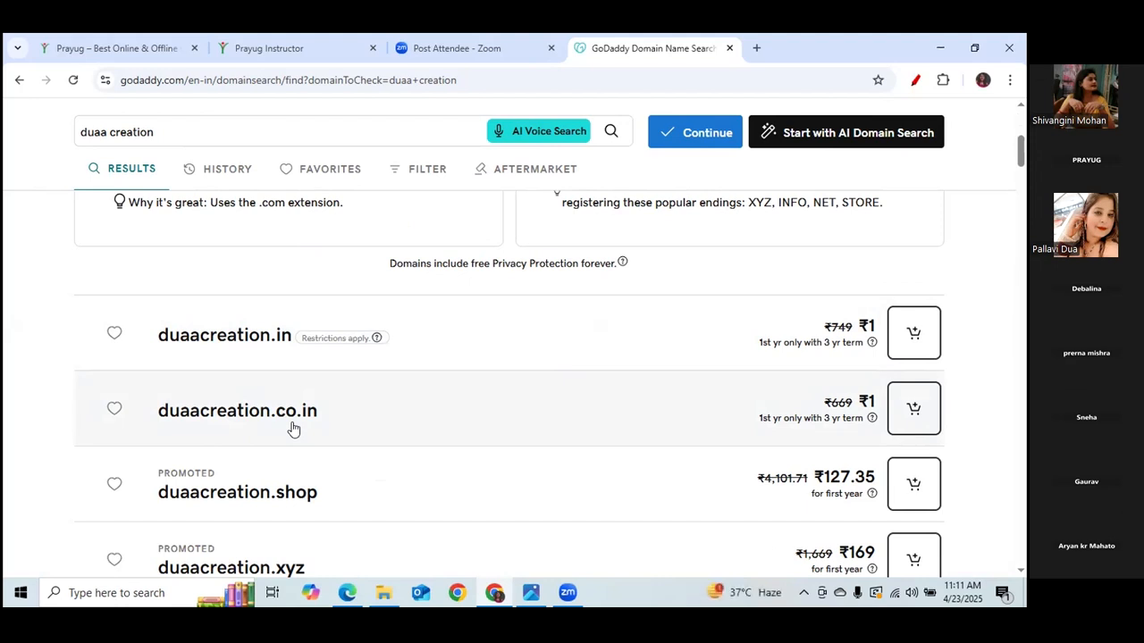
Highlight the https protocol in the Prayug site's address again, and return to the GoDaddy search results.
click(77, 48)
click(141, 80)
drag(119, 78, 151, 80)
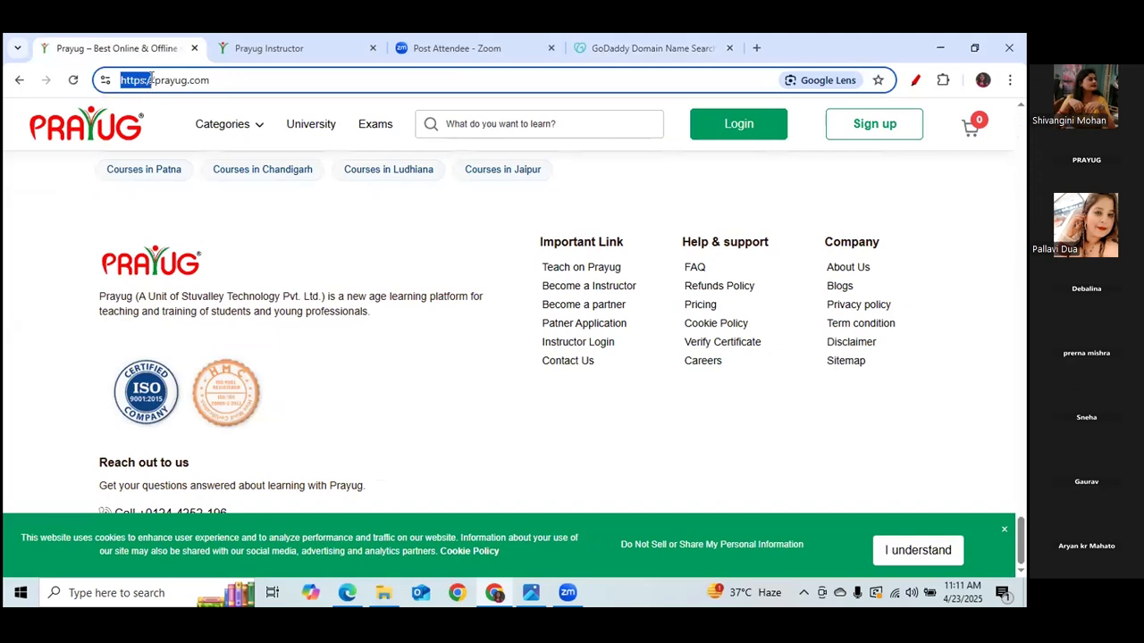
click(638, 51)
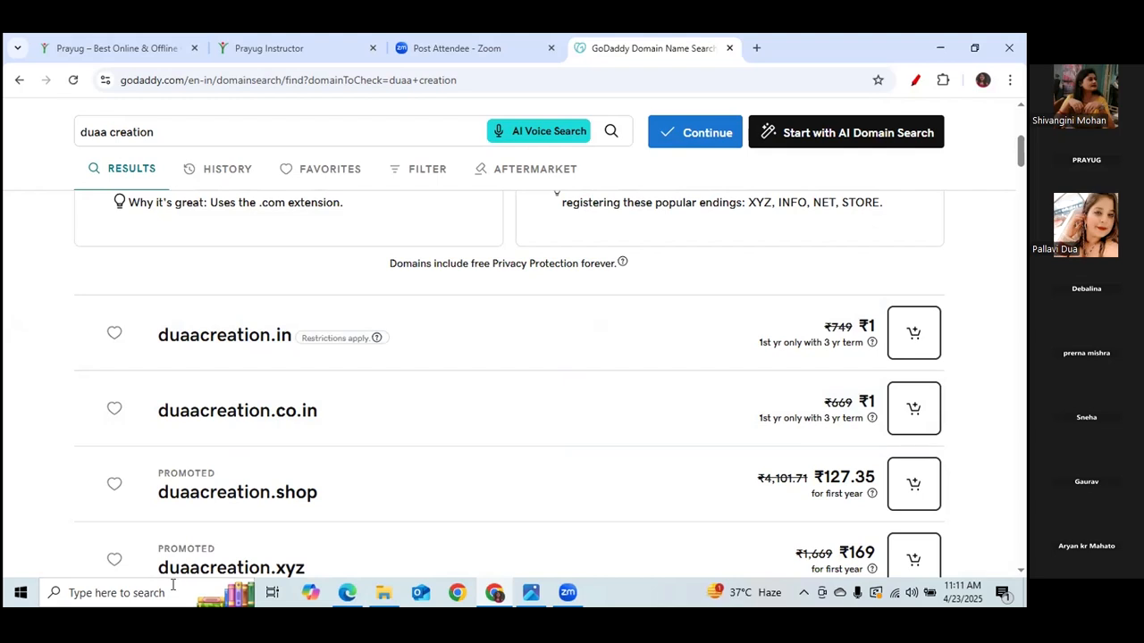
Compare the alternative domains and their prices, add duaacreation.in to the cart and proceed to its registration options.
drag(1019, 165, 1019, 176)
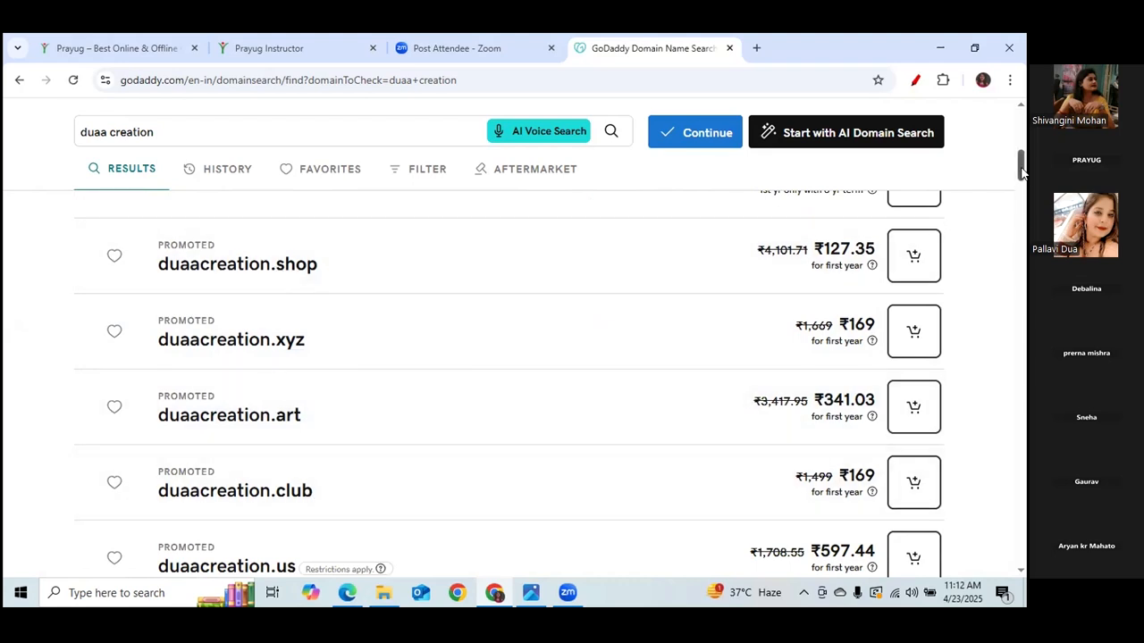
drag(1023, 171, 1025, 215)
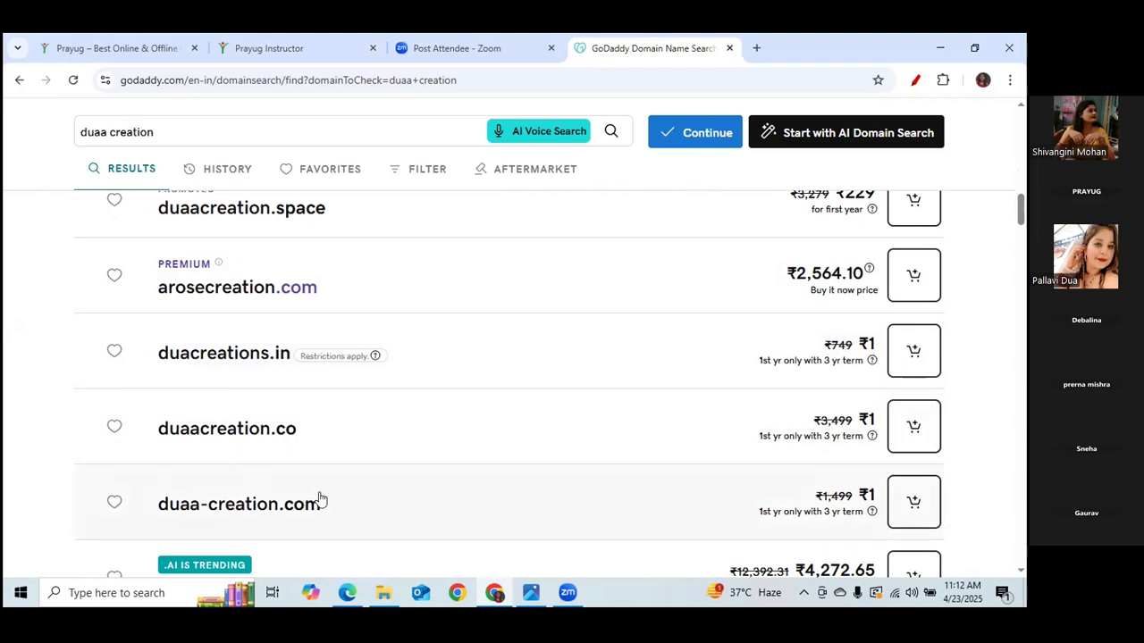
scroll(1024, 213, up, 2)
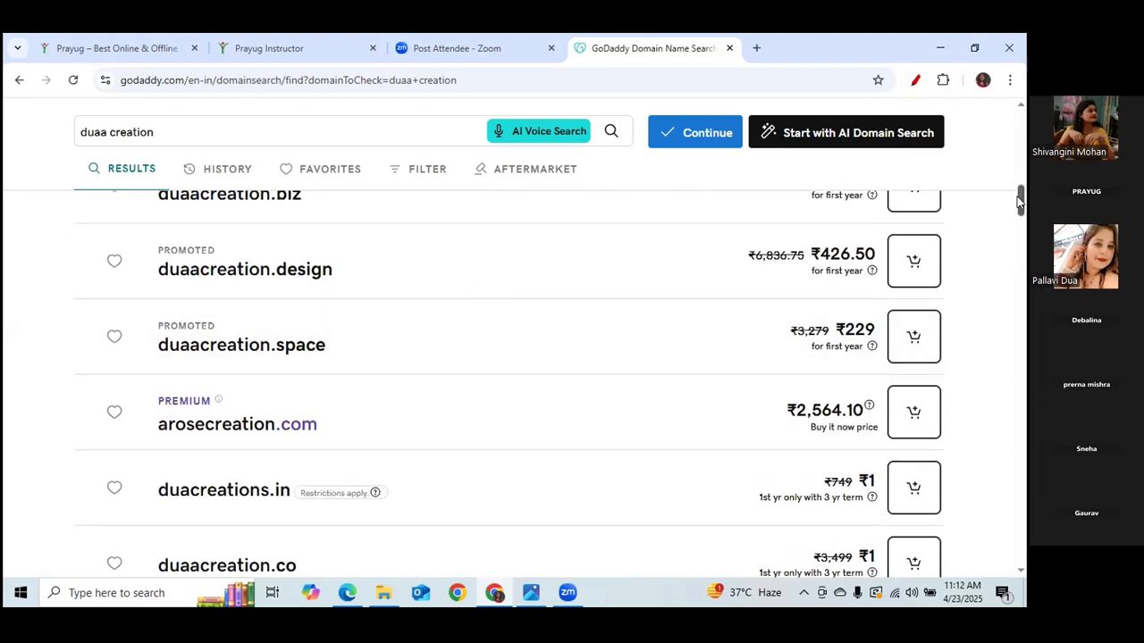
scroll(1021, 198, up, 3)
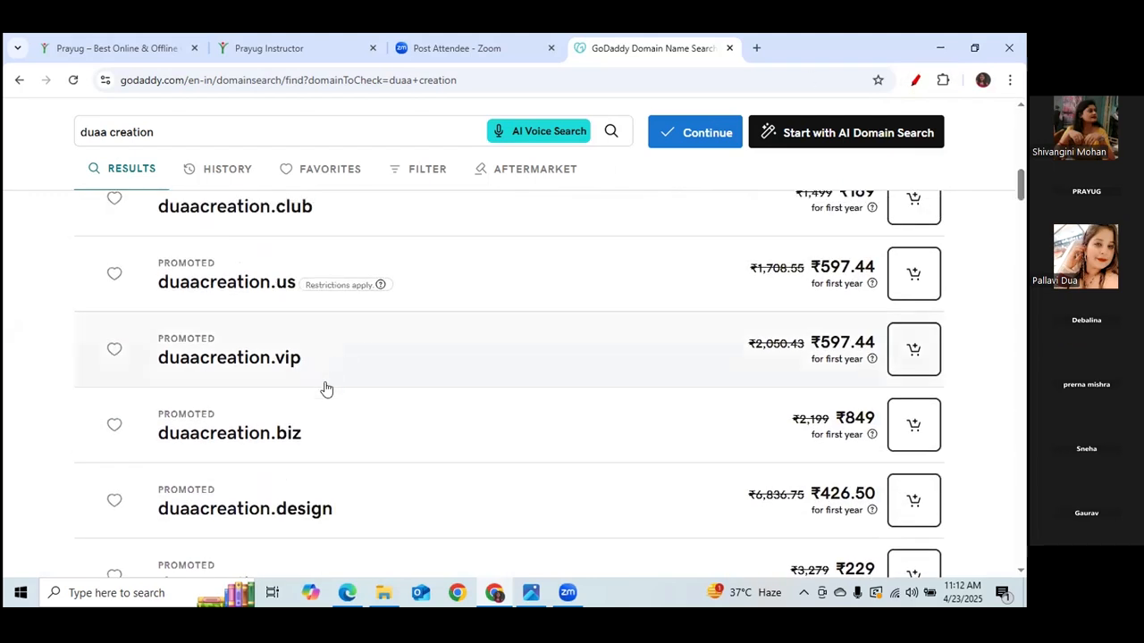
scroll(1021, 175, up, 3)
drag(1020, 174, 1017, 152)
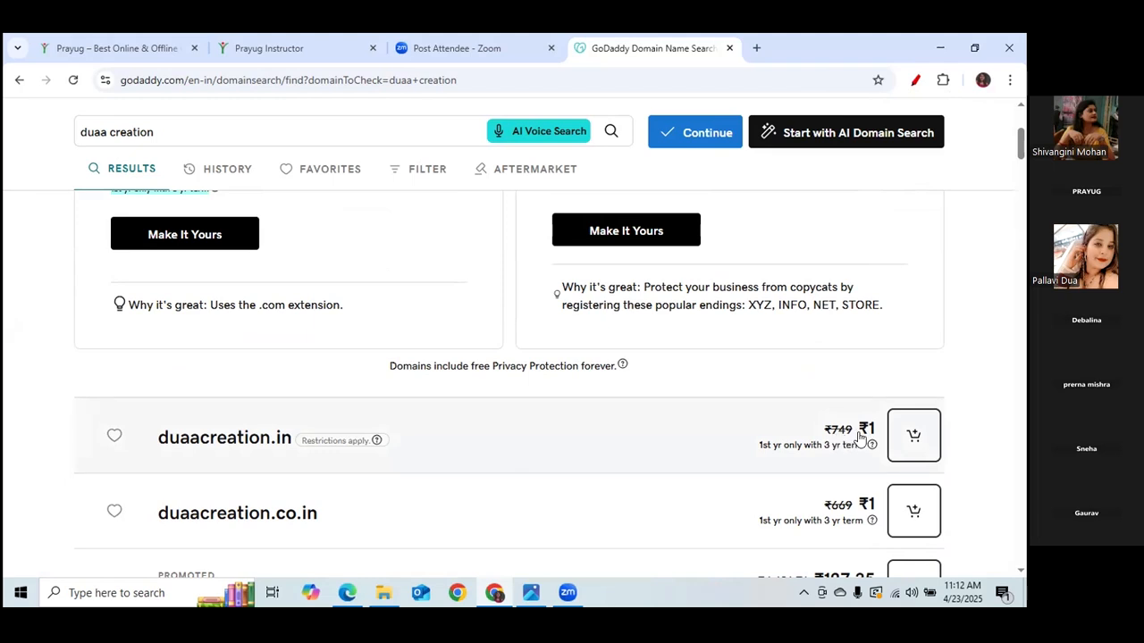
click(912, 442)
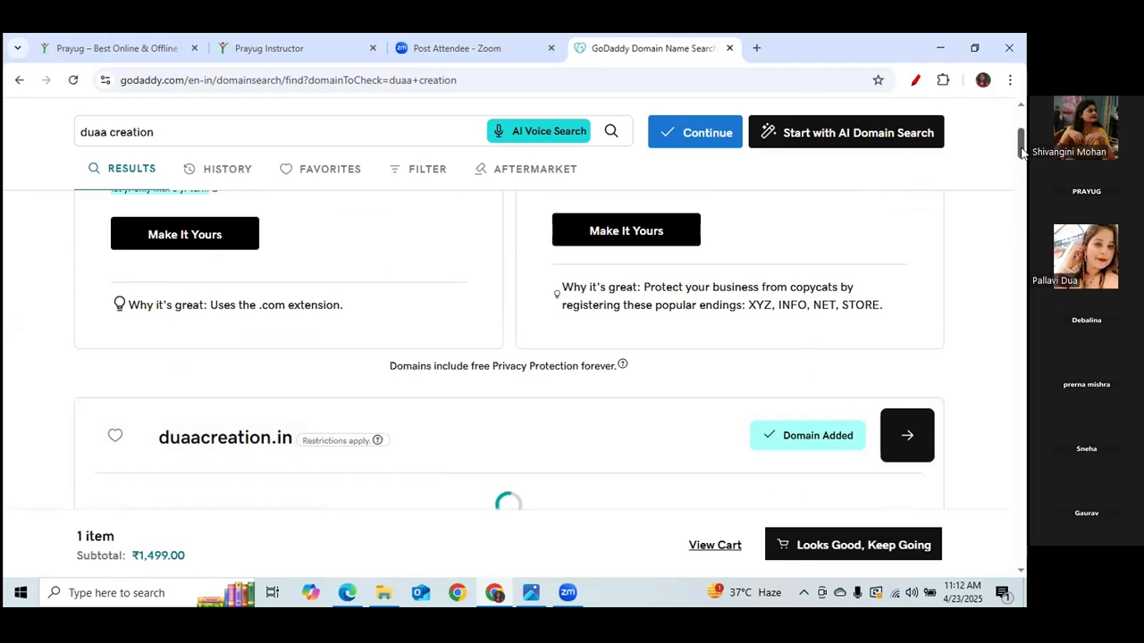
click(904, 441)
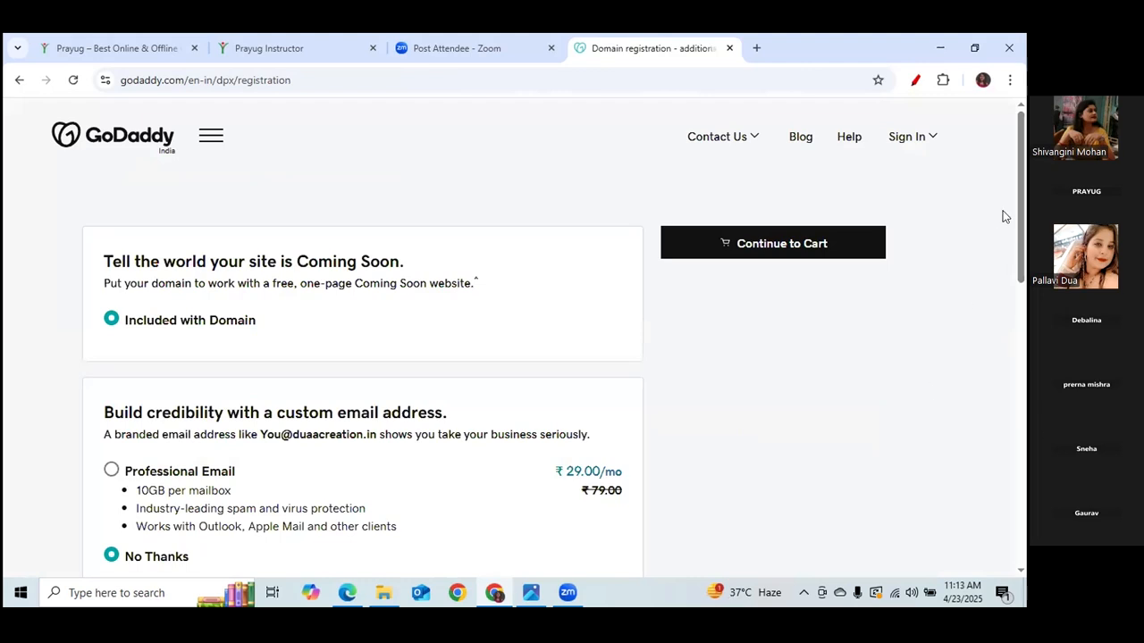
Continue without professional email for duaacreation.in and open the shopping cart.
drag(1021, 196, 1013, 238)
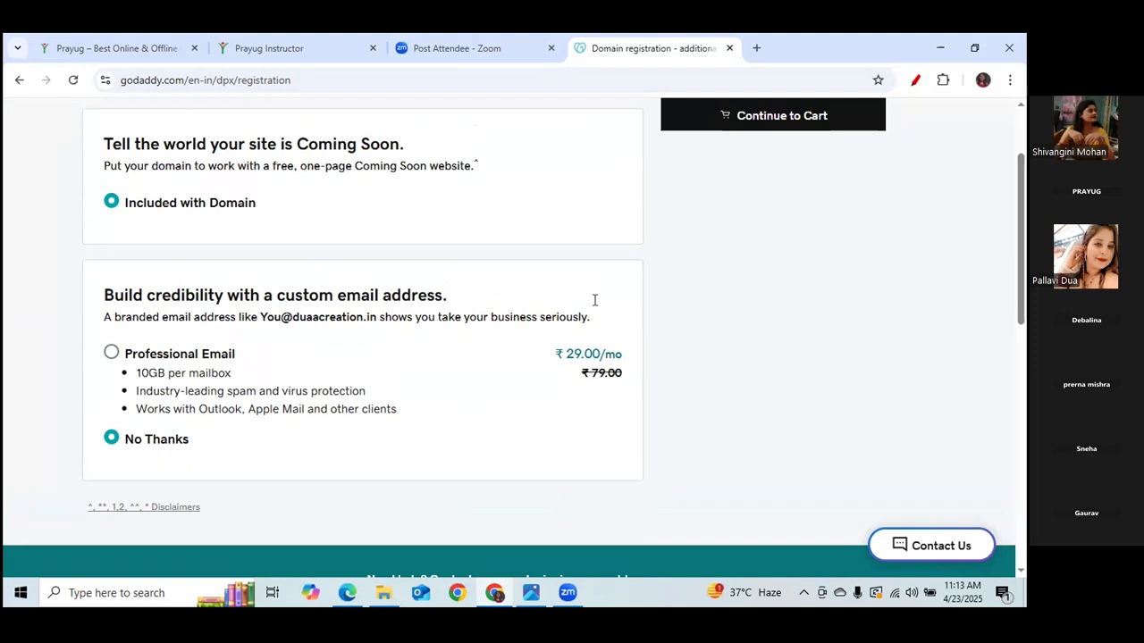
drag(1020, 275, 1025, 232)
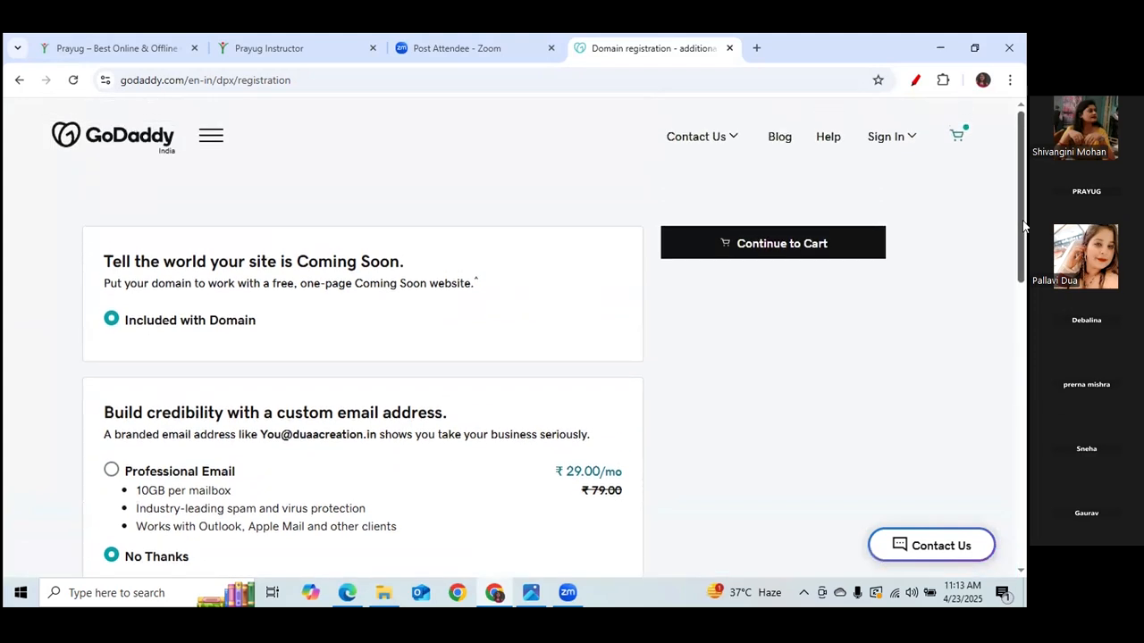
click(782, 252)
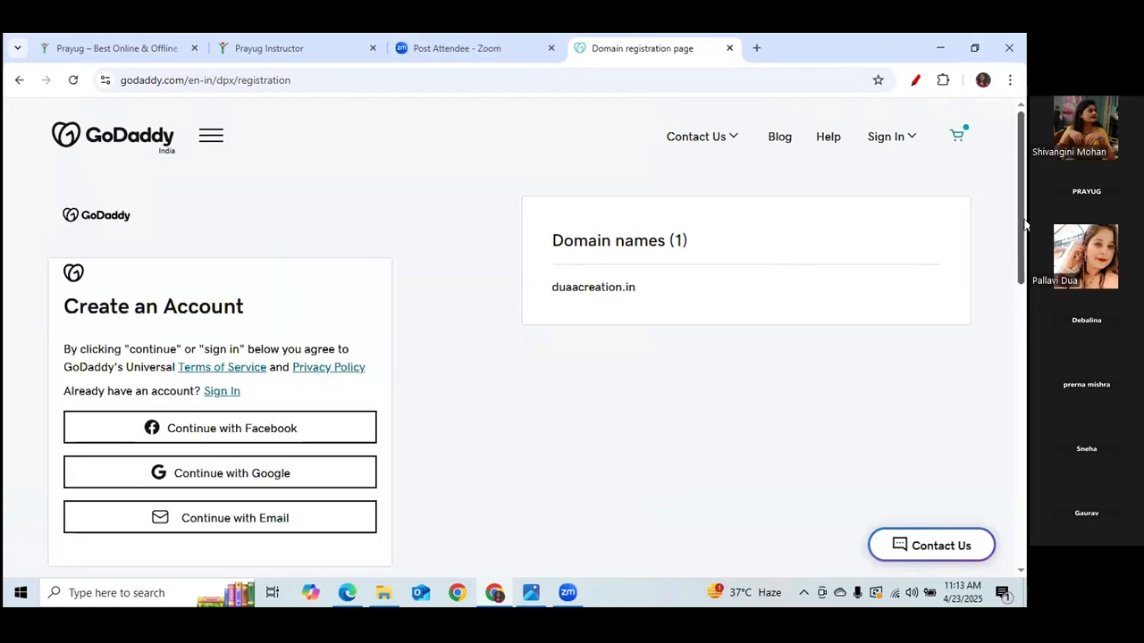
mouse_move(1025, 219)
mouse_down()
mouse_move(1025, 355)
mouse_move(1024, 213)
mouse_up()
click(958, 136)
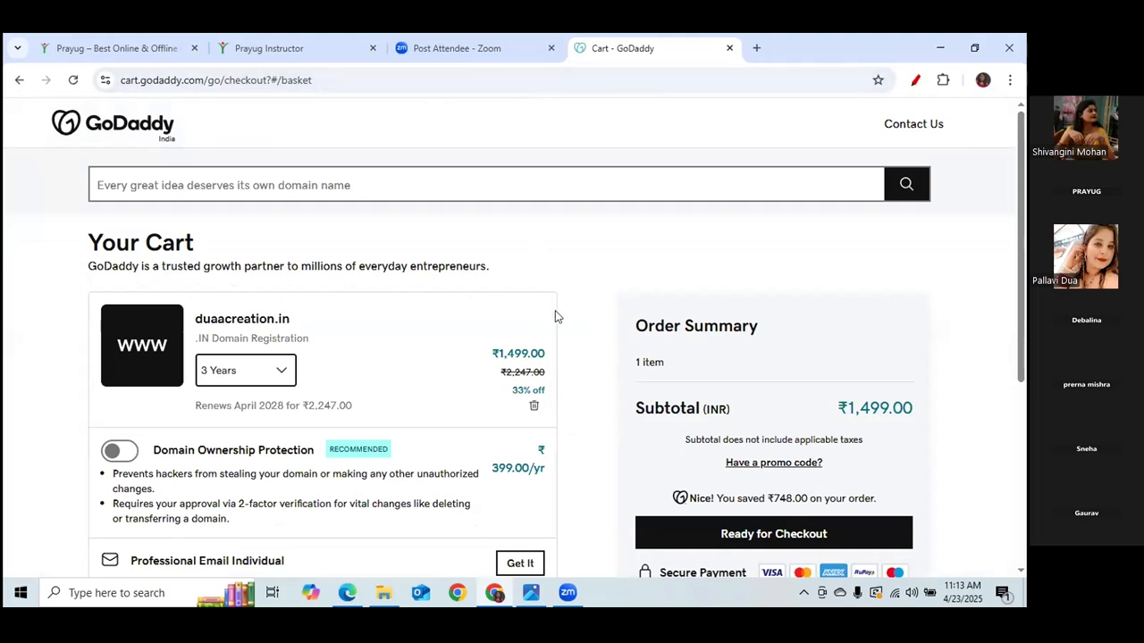
Highlight the discounted price of duaacreation.in in the cart and return to the Prayug website.
drag(488, 355, 548, 358)
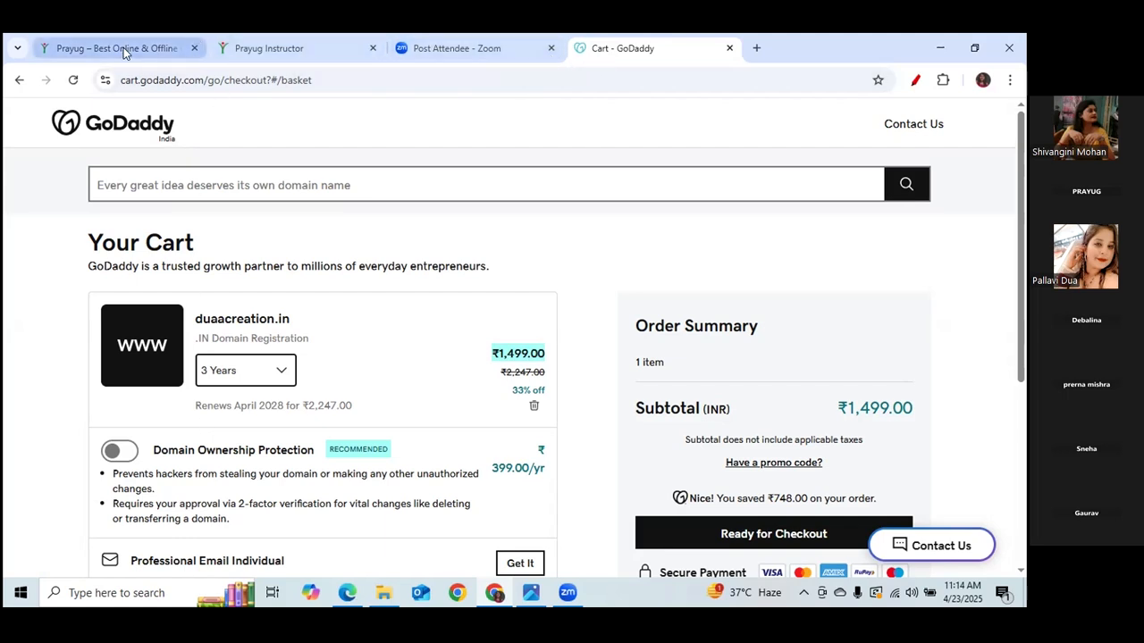
mouse_move(123, 47)
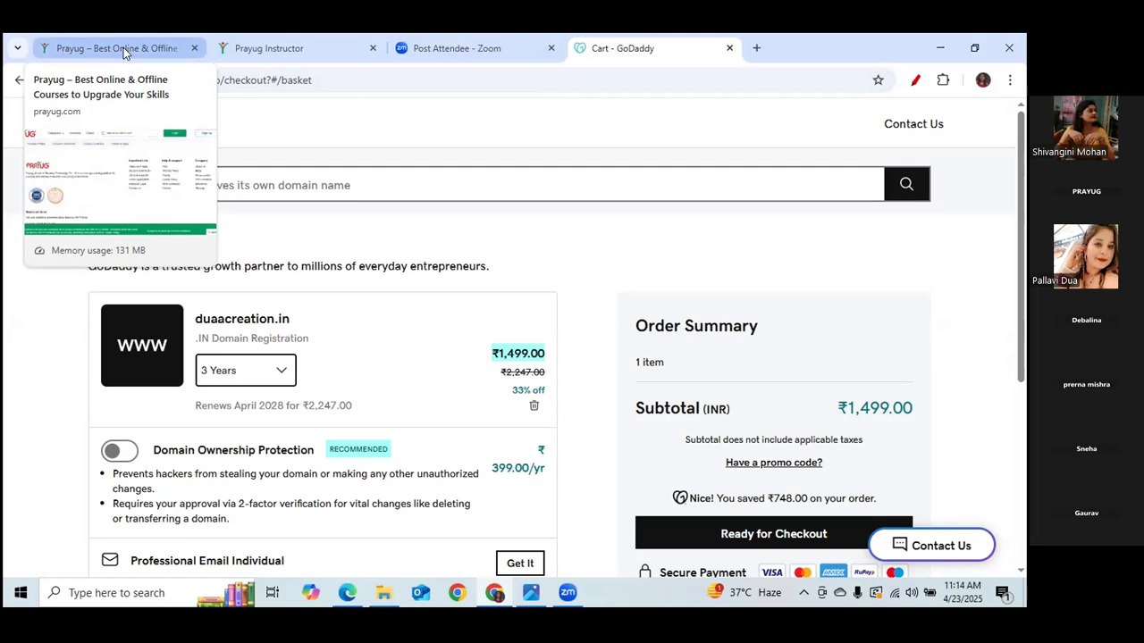
click(123, 47)
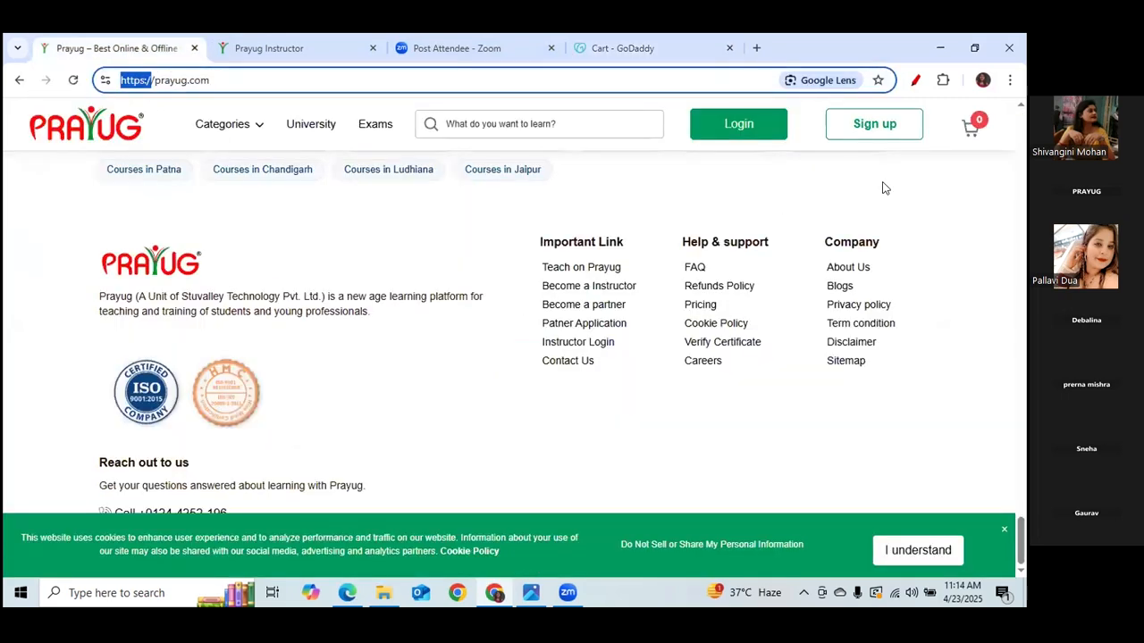
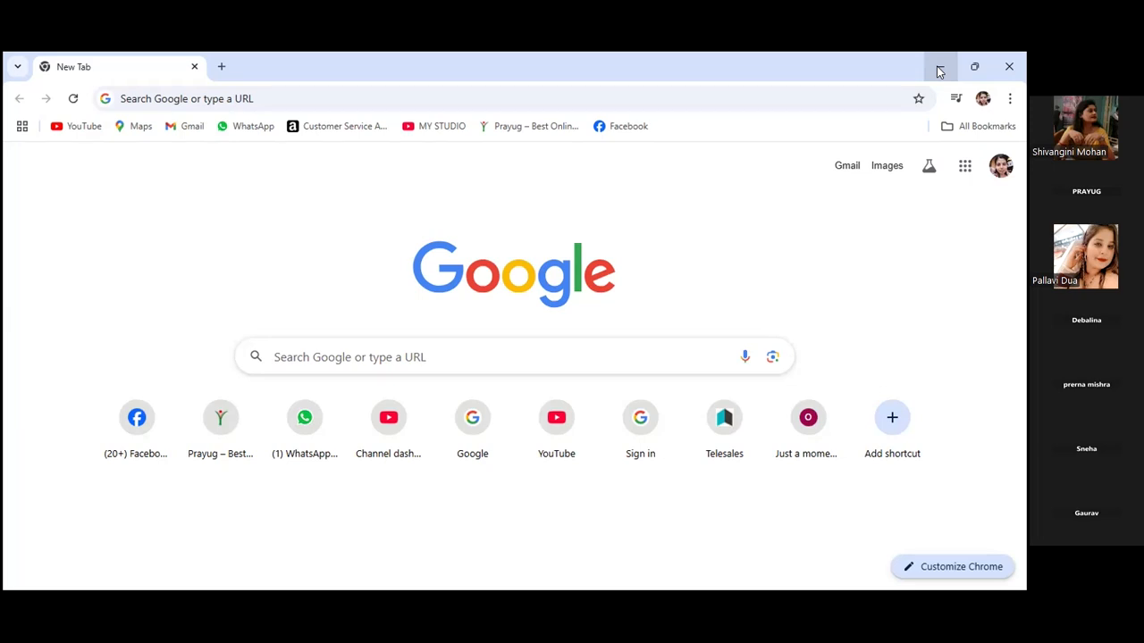
Minimize the browser, switch to File Explorer and show the drives of This PC.
click(938, 68)
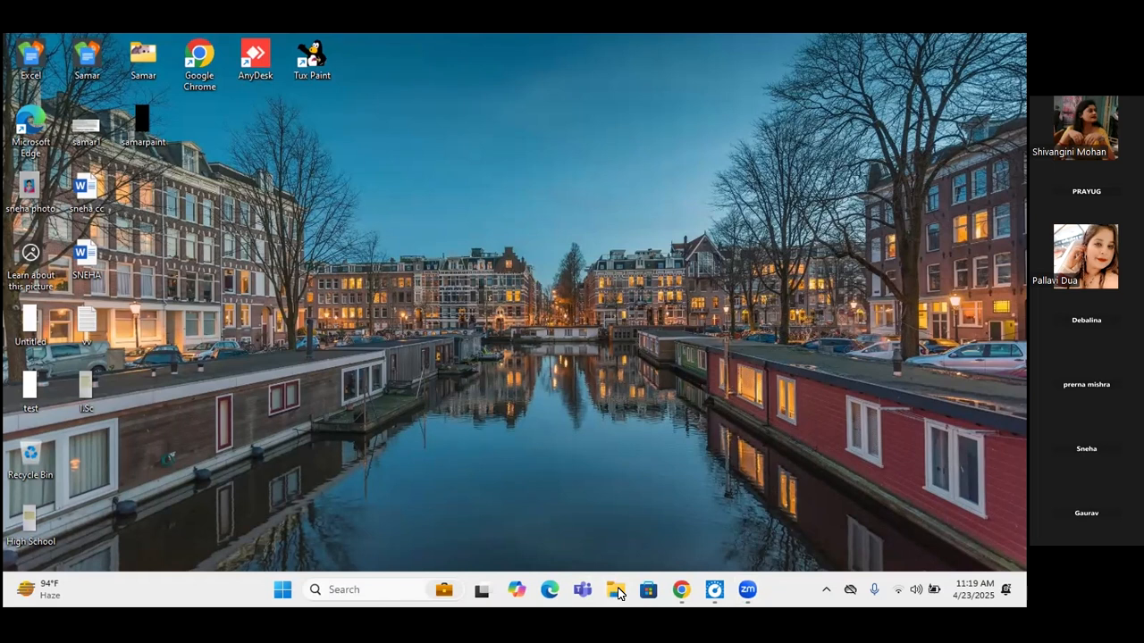
click(618, 591)
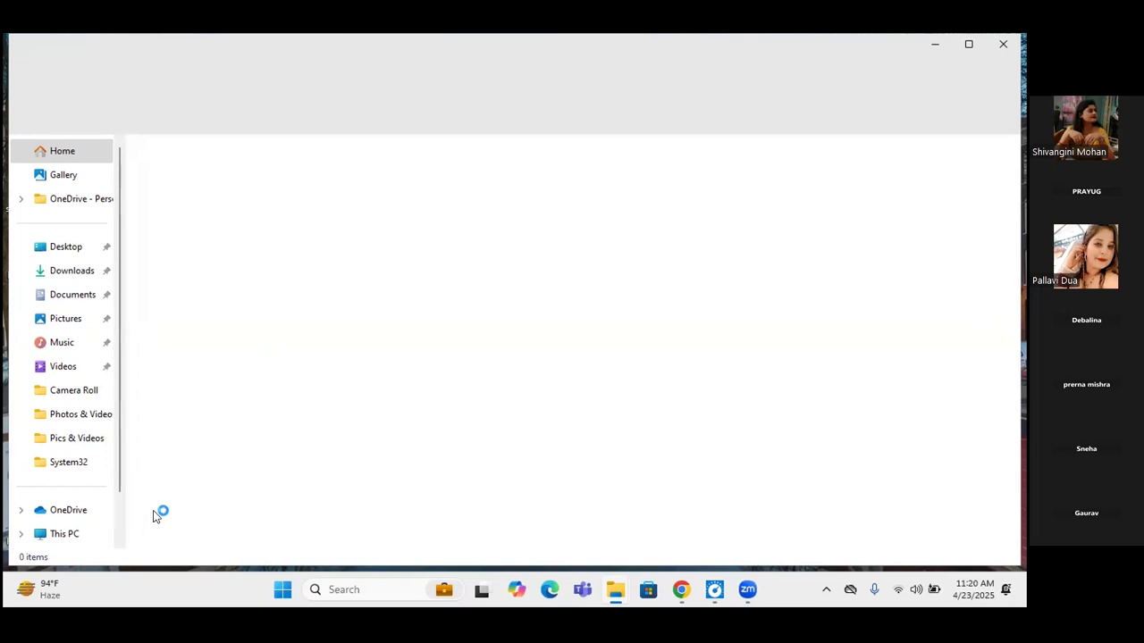
click(118, 543)
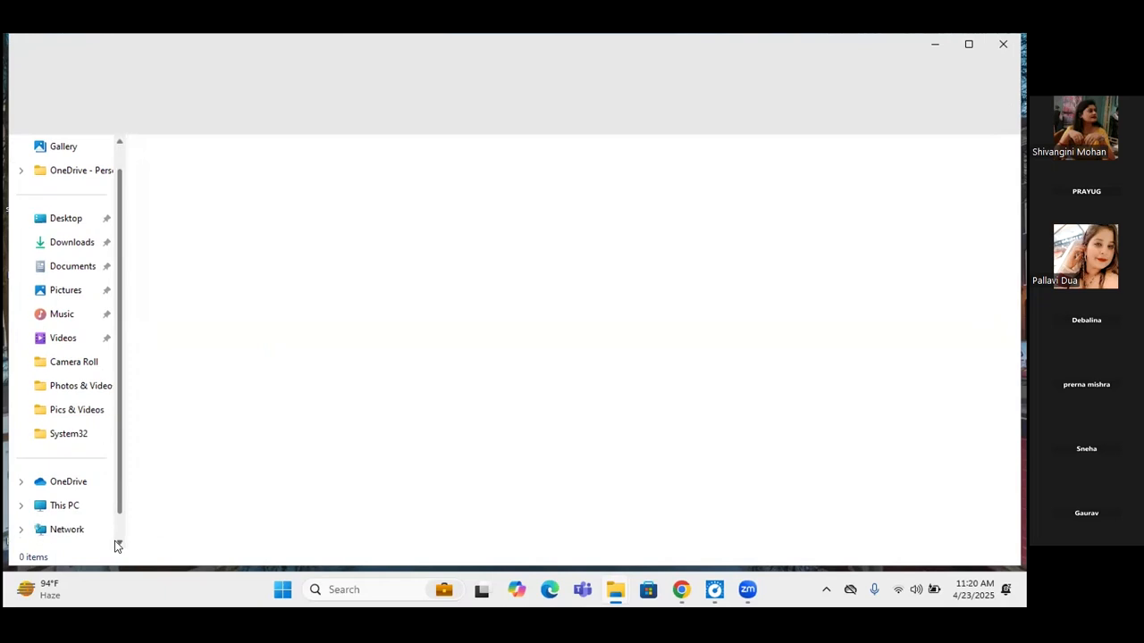
click(117, 542)
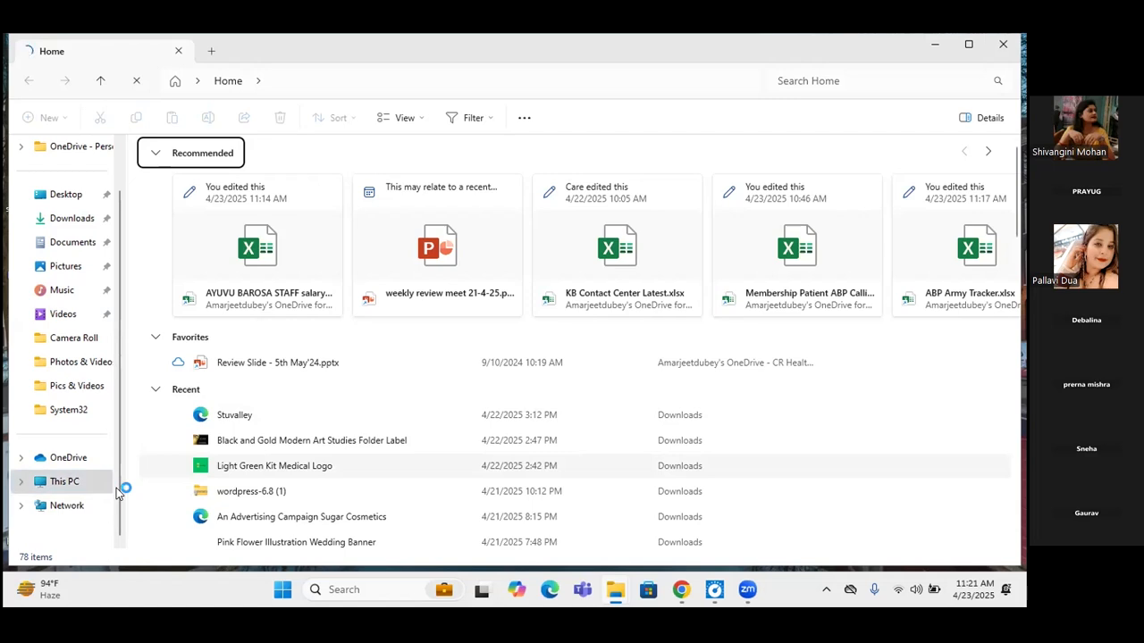
click(89, 480)
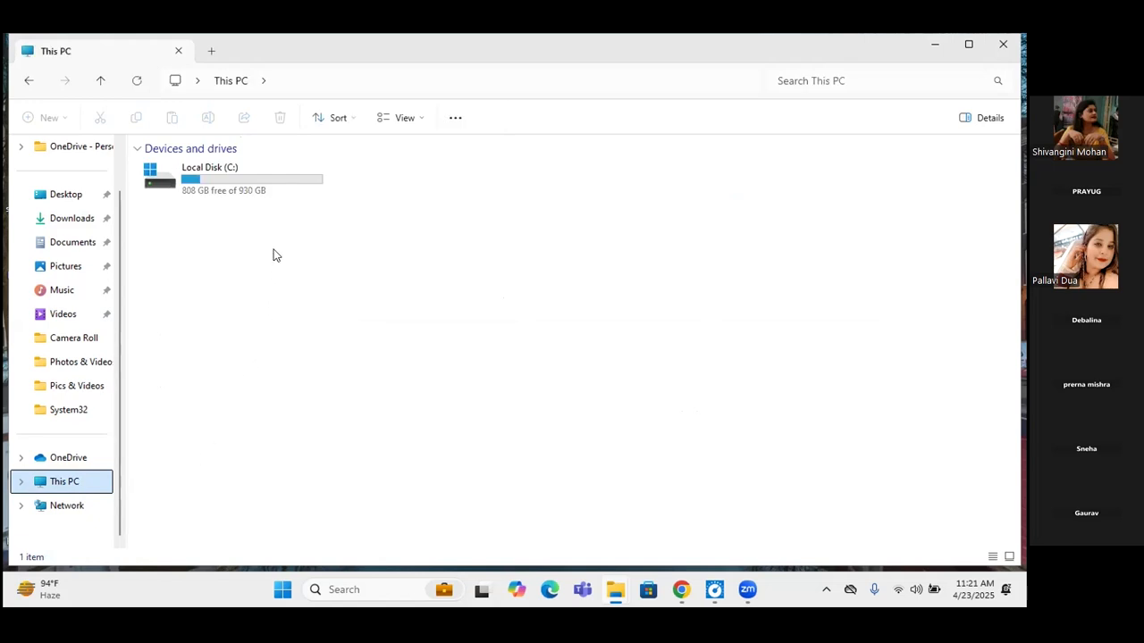
Open the htdocs folder inside the xampp folder on Local Disk (C:).
click(195, 180)
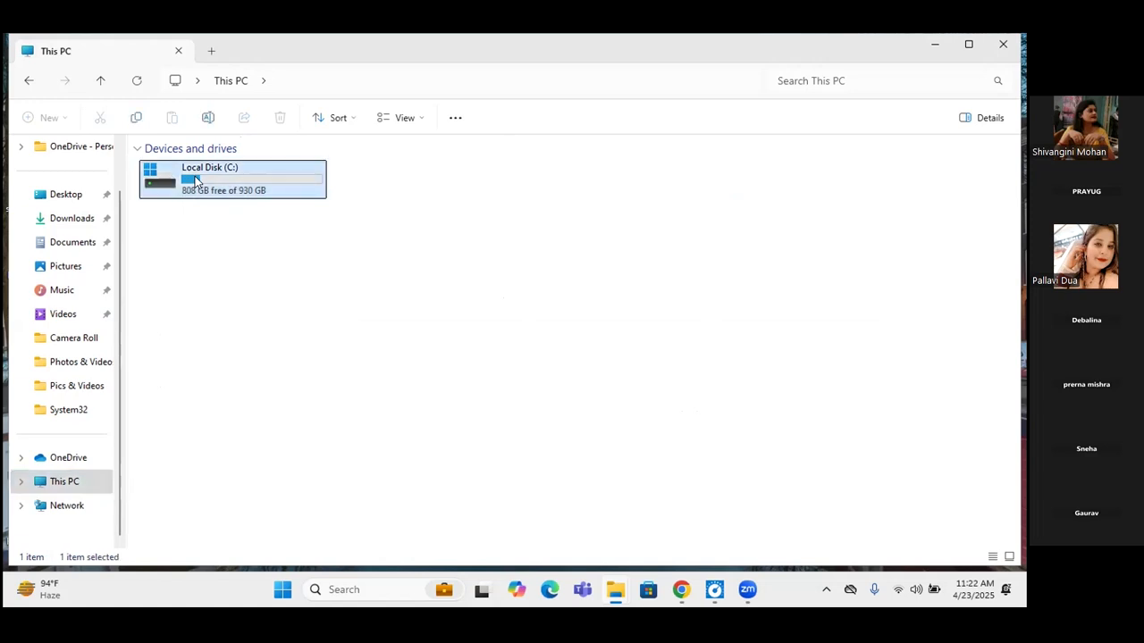
double_click(195, 180)
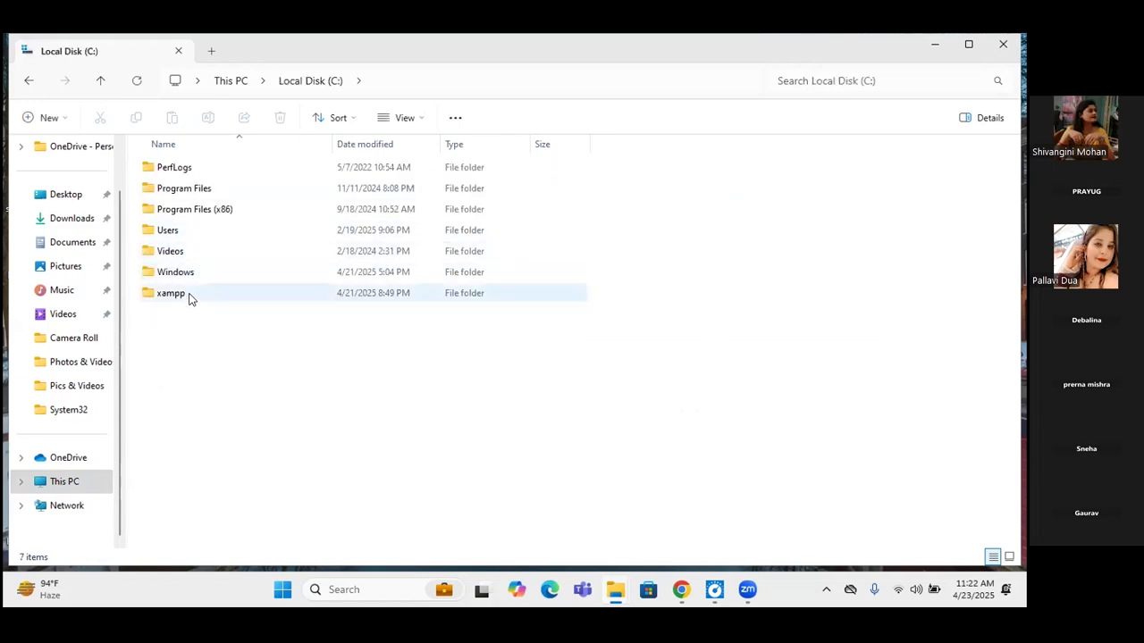
click(189, 299)
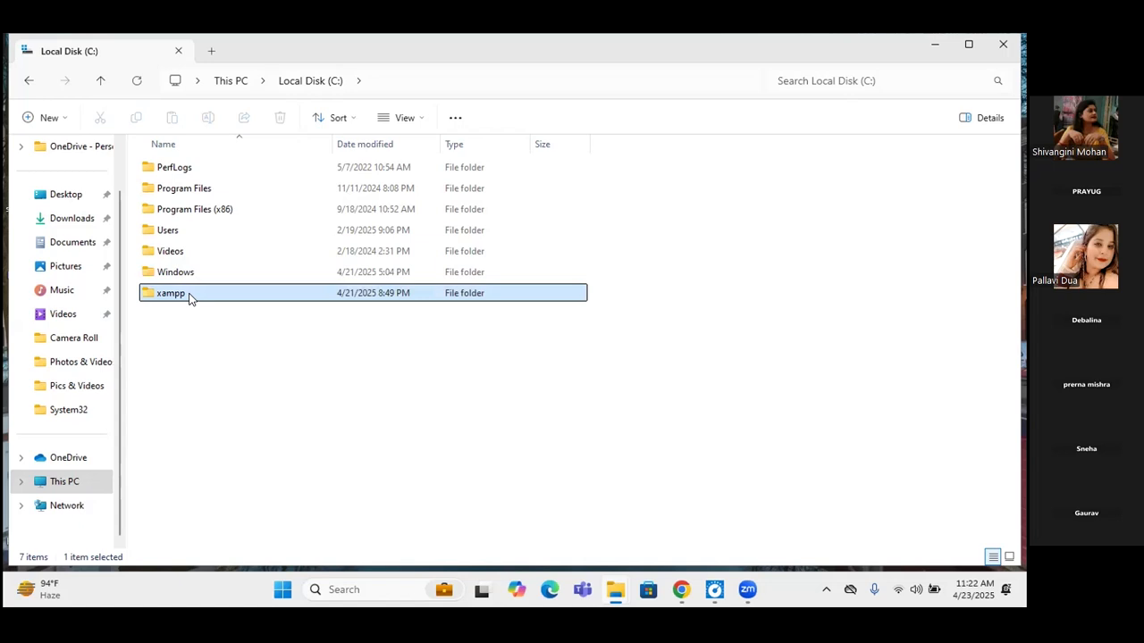
double_click(189, 297)
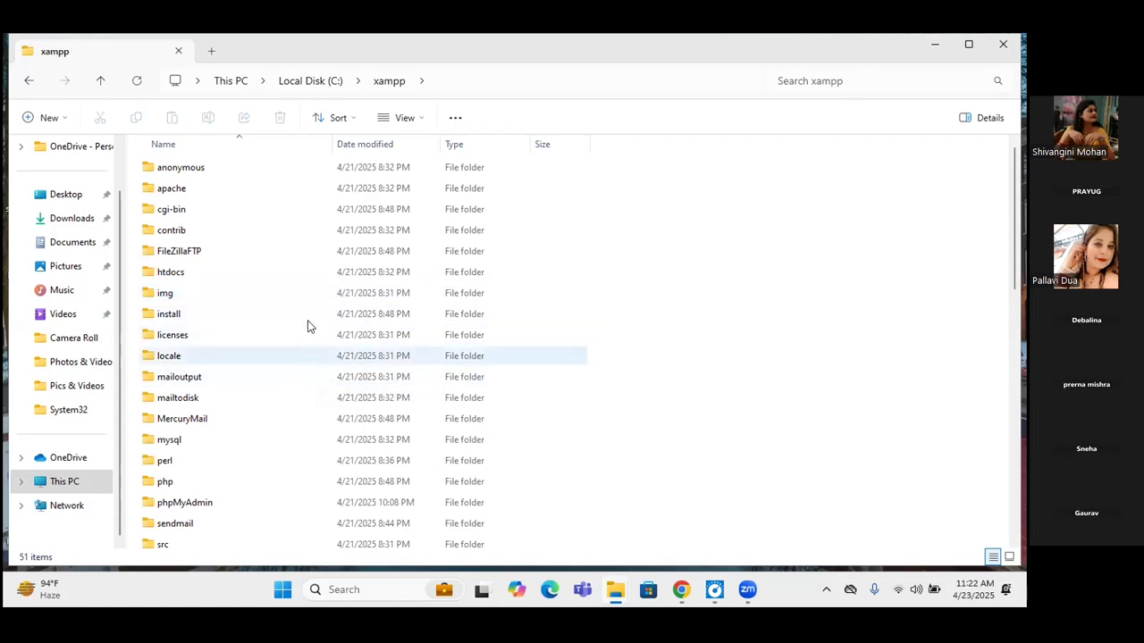
click(282, 273)
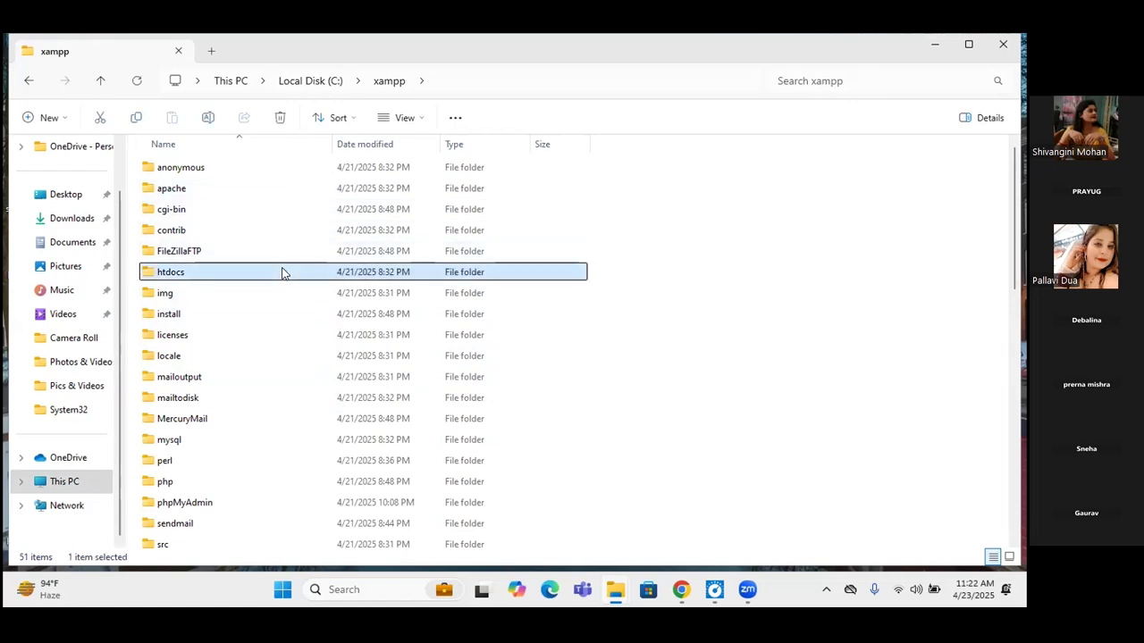
double_click(282, 273)
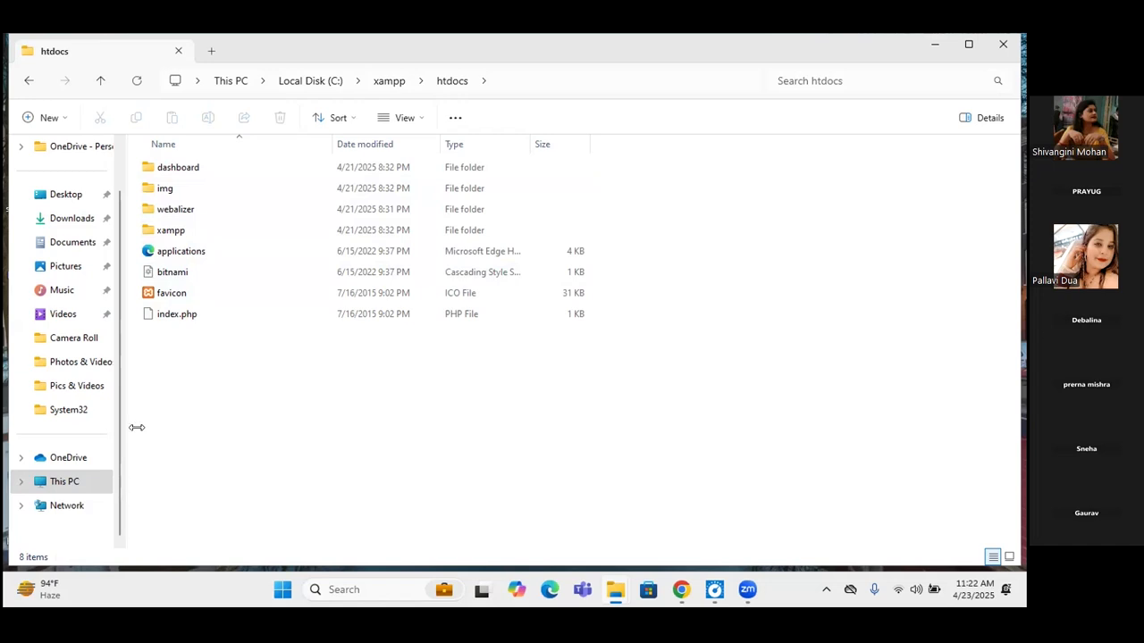
Extract the wordpress-6.8 (1) archive in Downloads to the suggested destination folder and minimize the copy progress window.
click(71, 220)
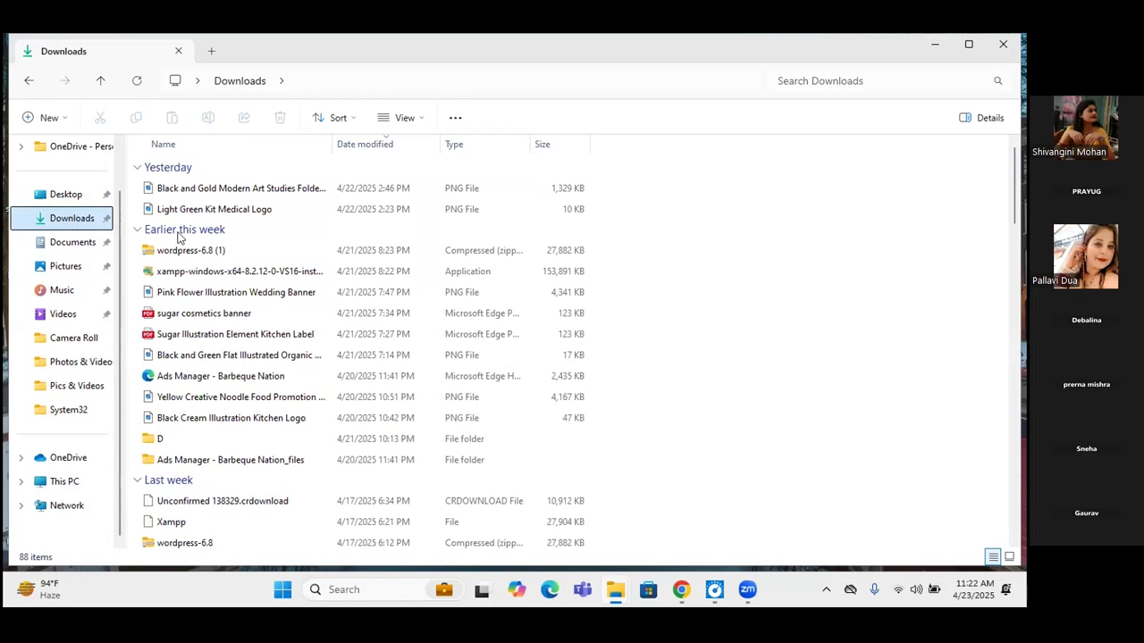
right_click(242, 259)
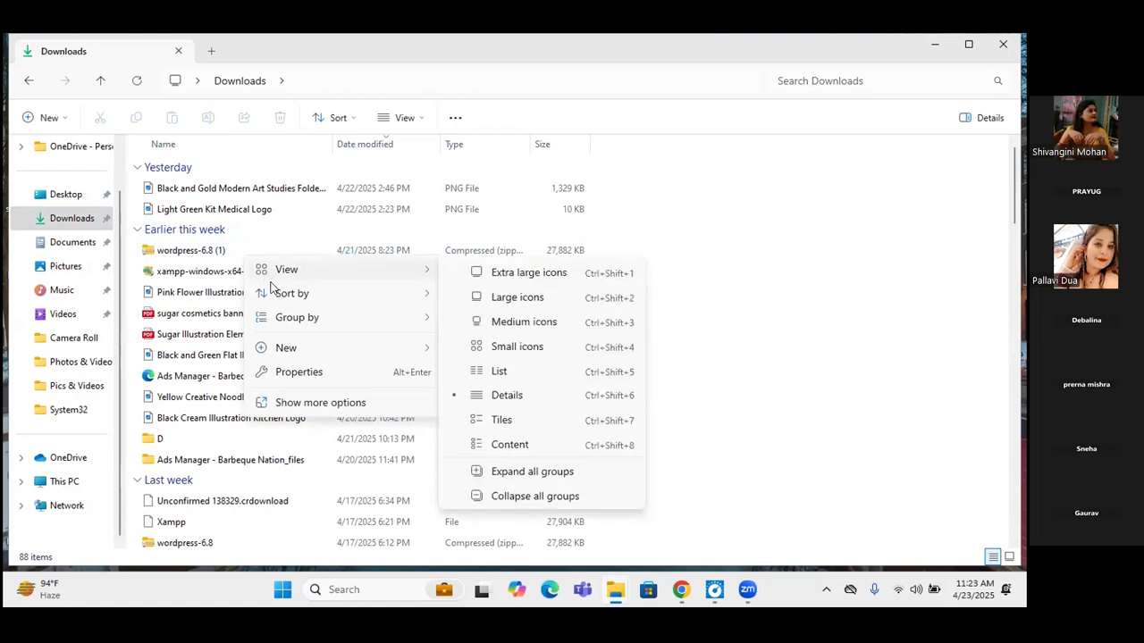
mouse_move(277, 293)
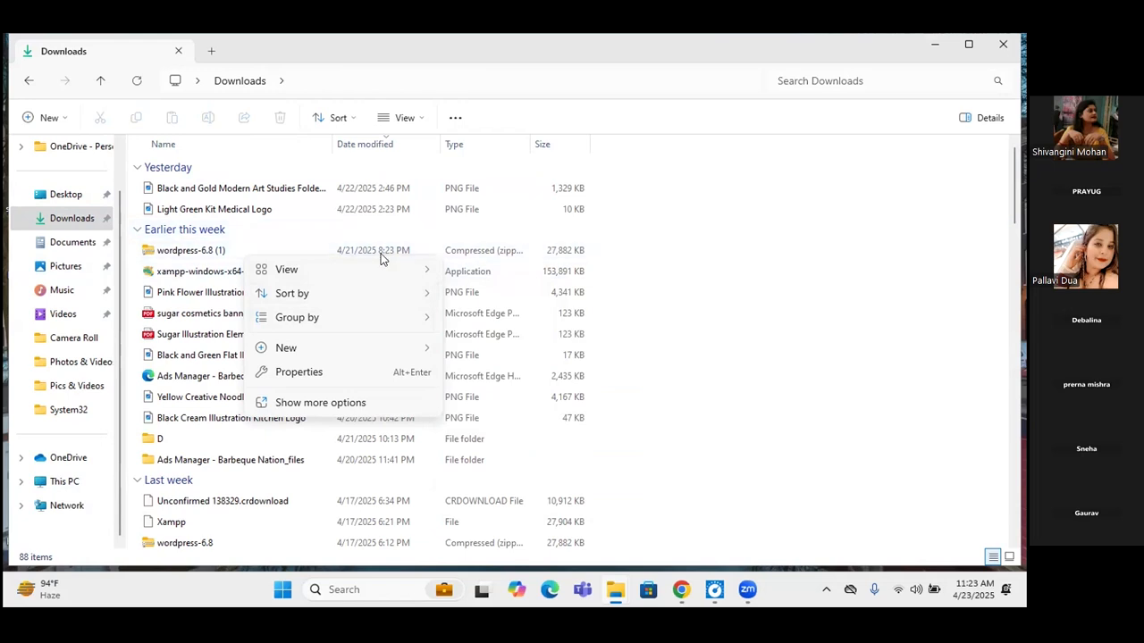
click(216, 254)
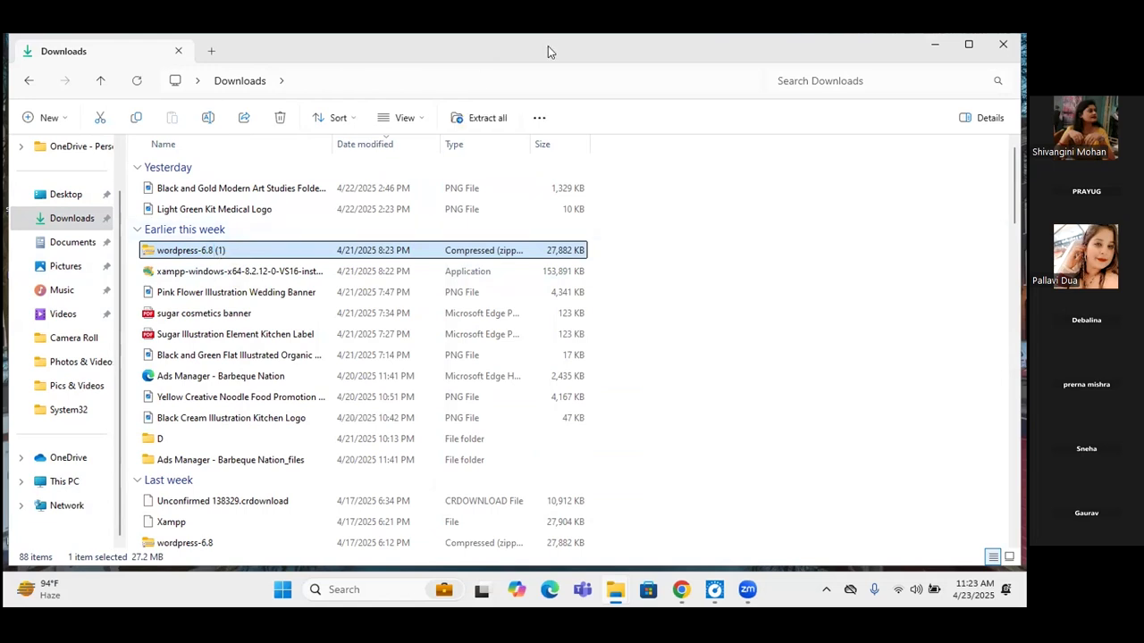
click(489, 120)
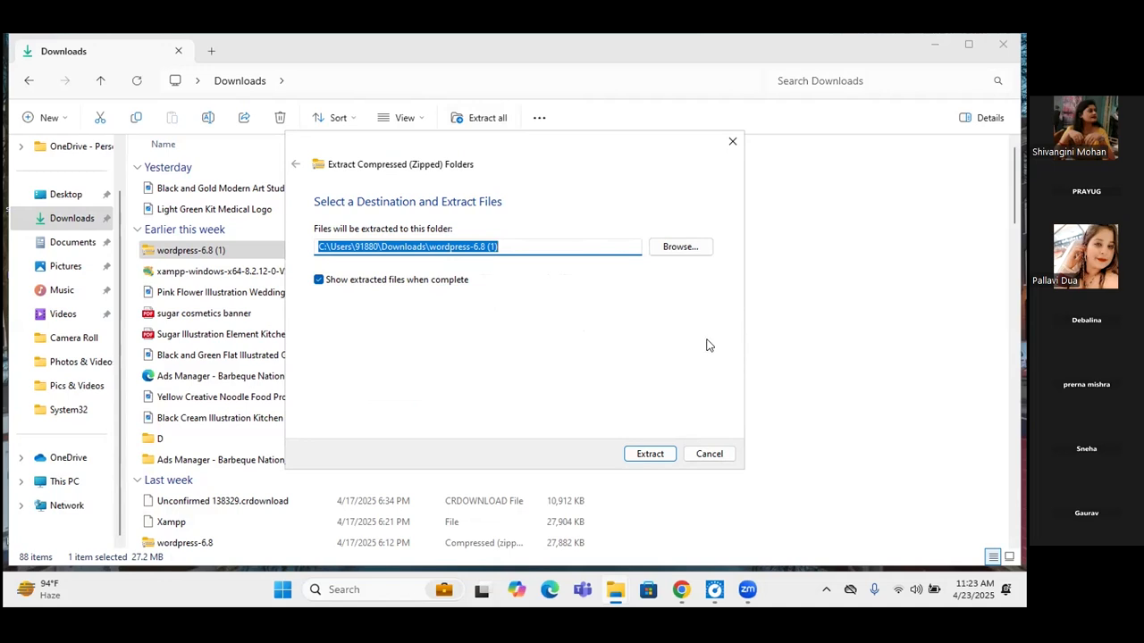
key(Right)
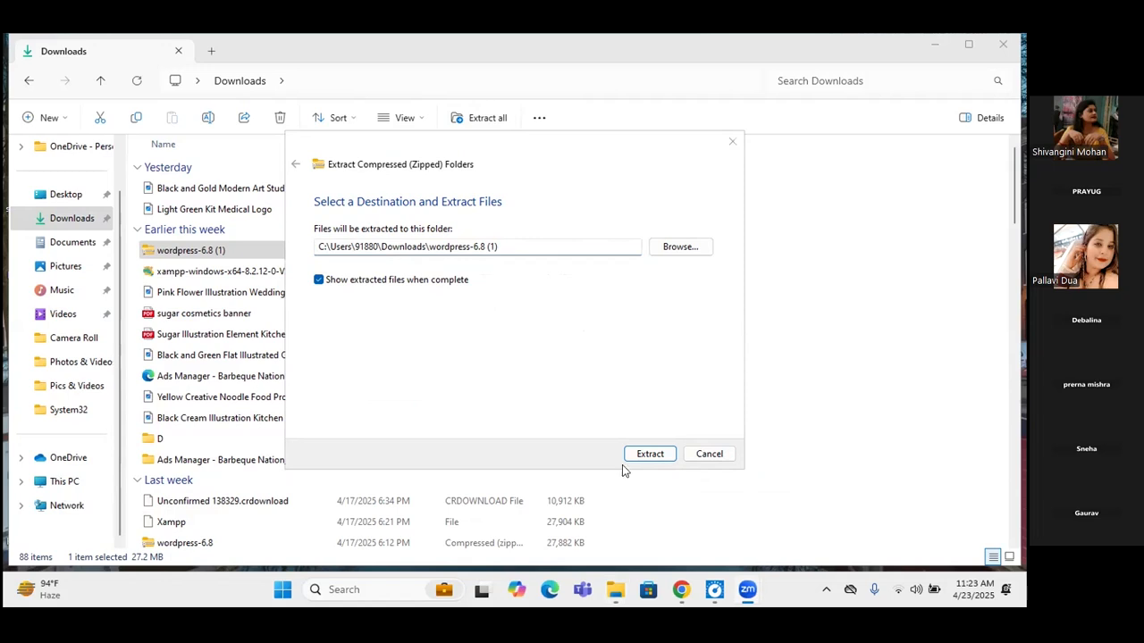
click(650, 455)
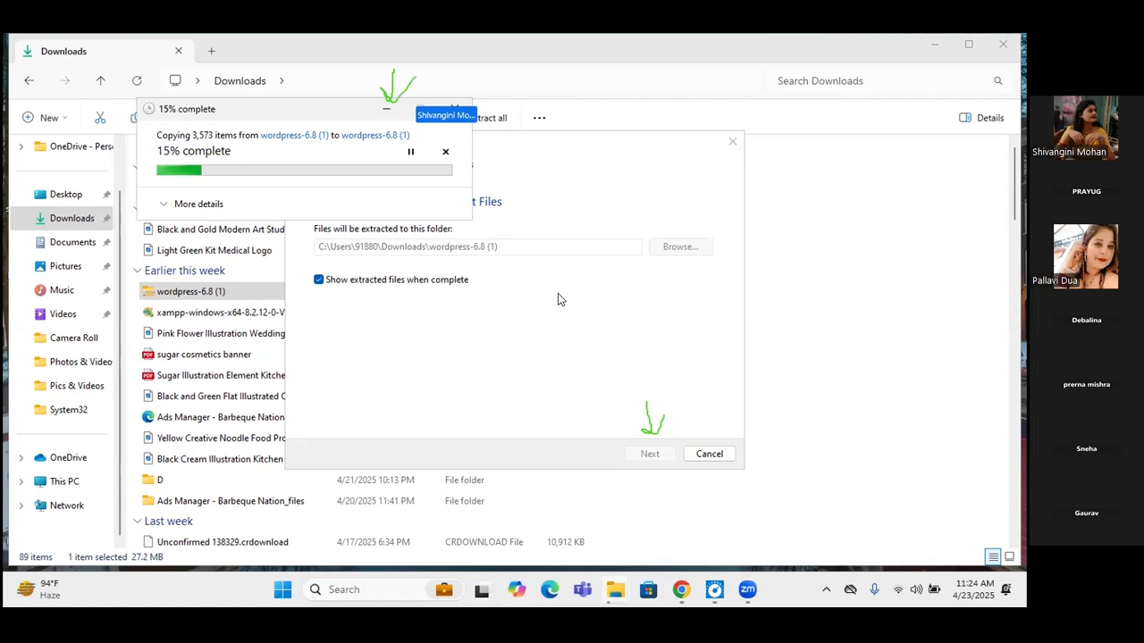
click(386, 112)
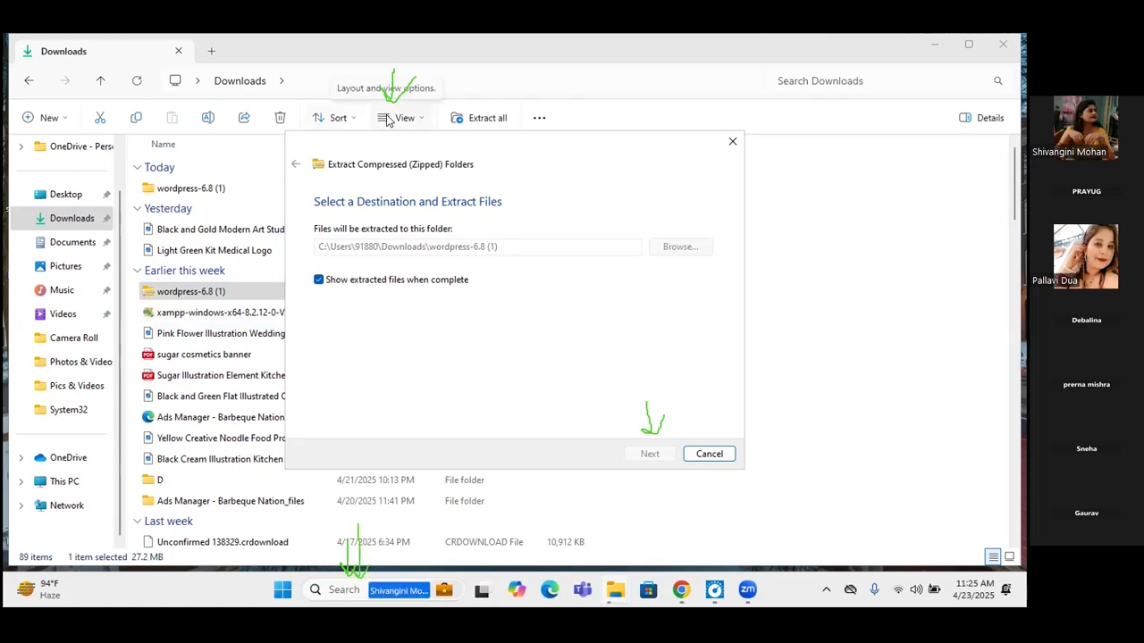
Search Windows for xampp across all result categories and launch the XAMPP Control Panel.
click(337, 595)
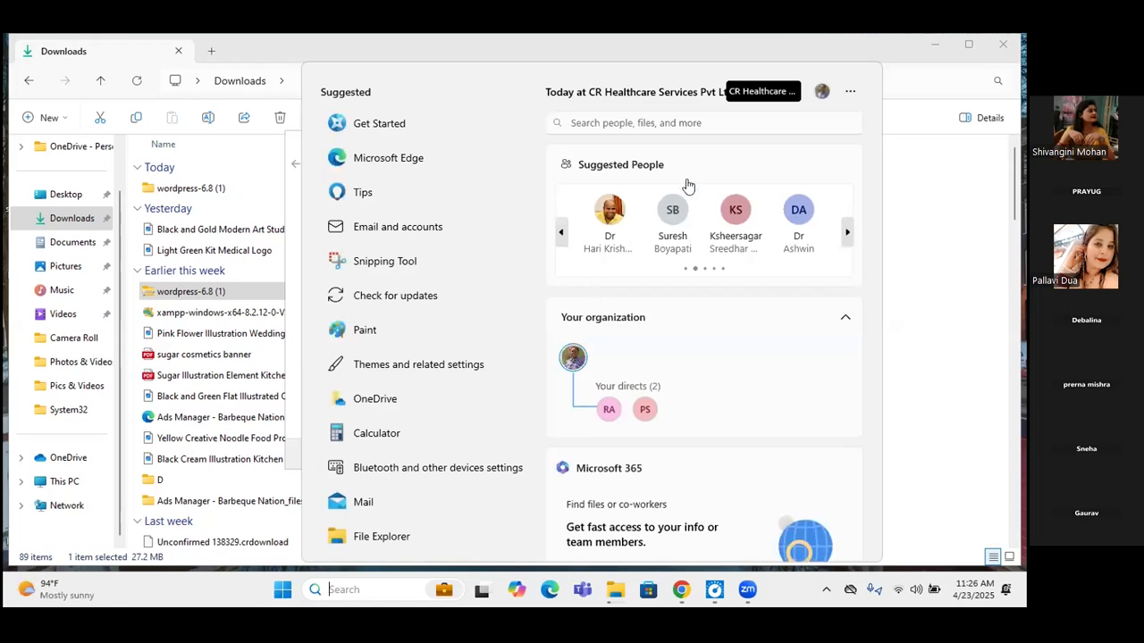
click(704, 121)
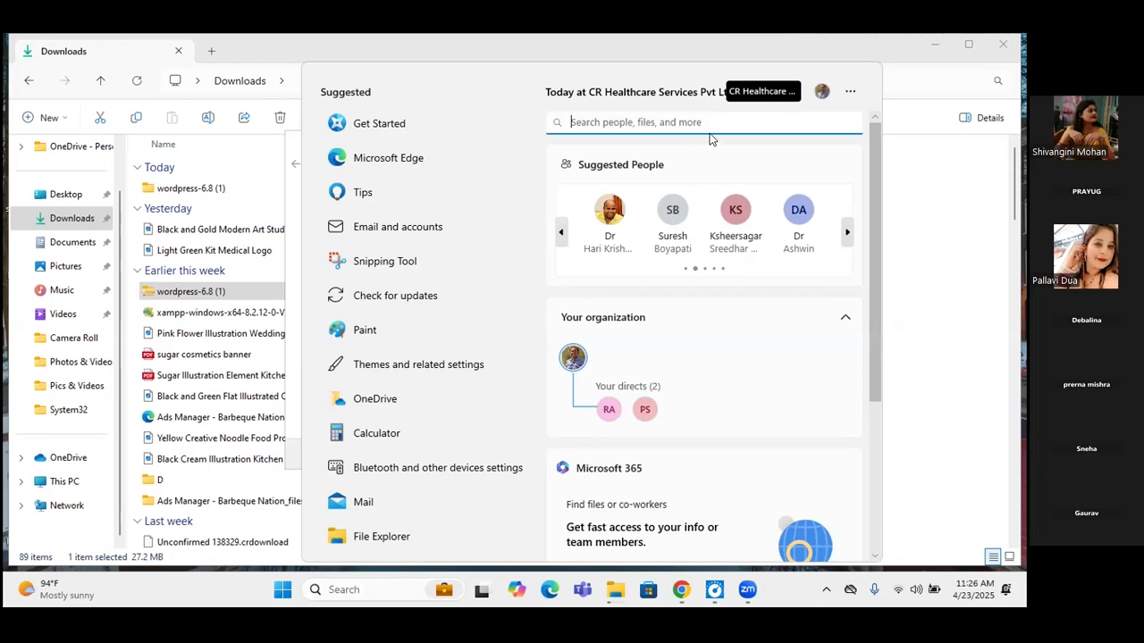
text(x)
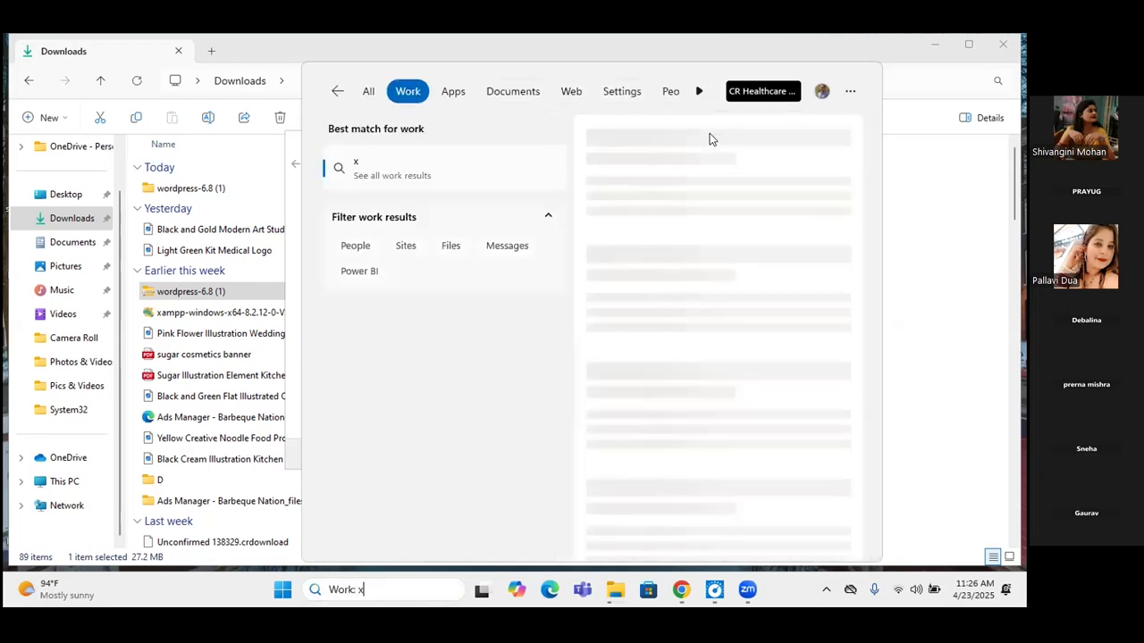
text(am)
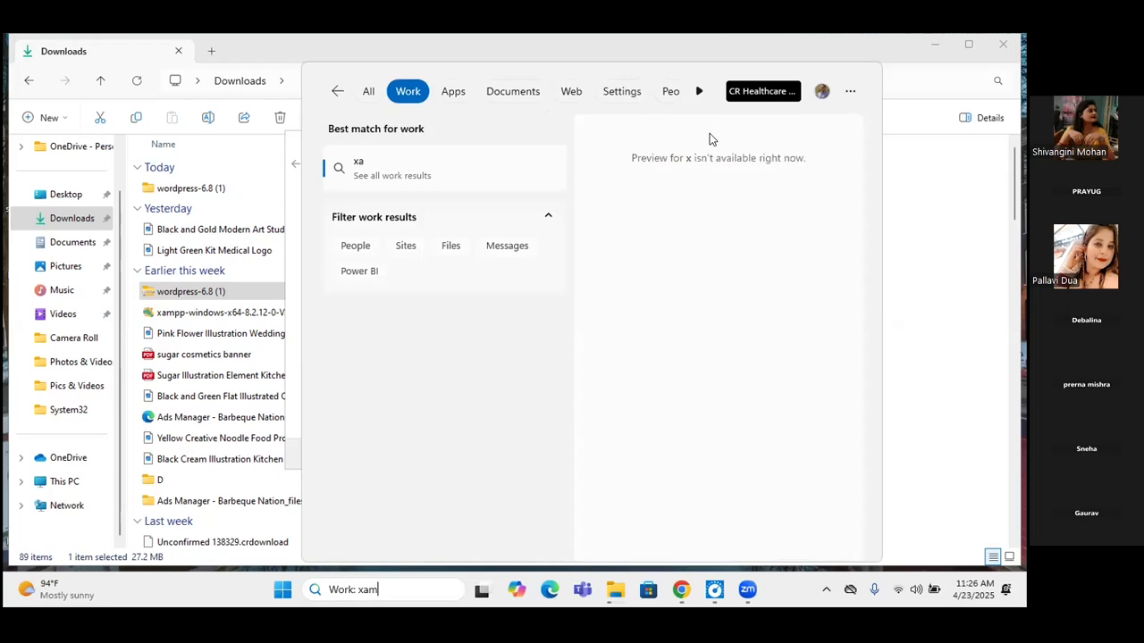
text(pp)
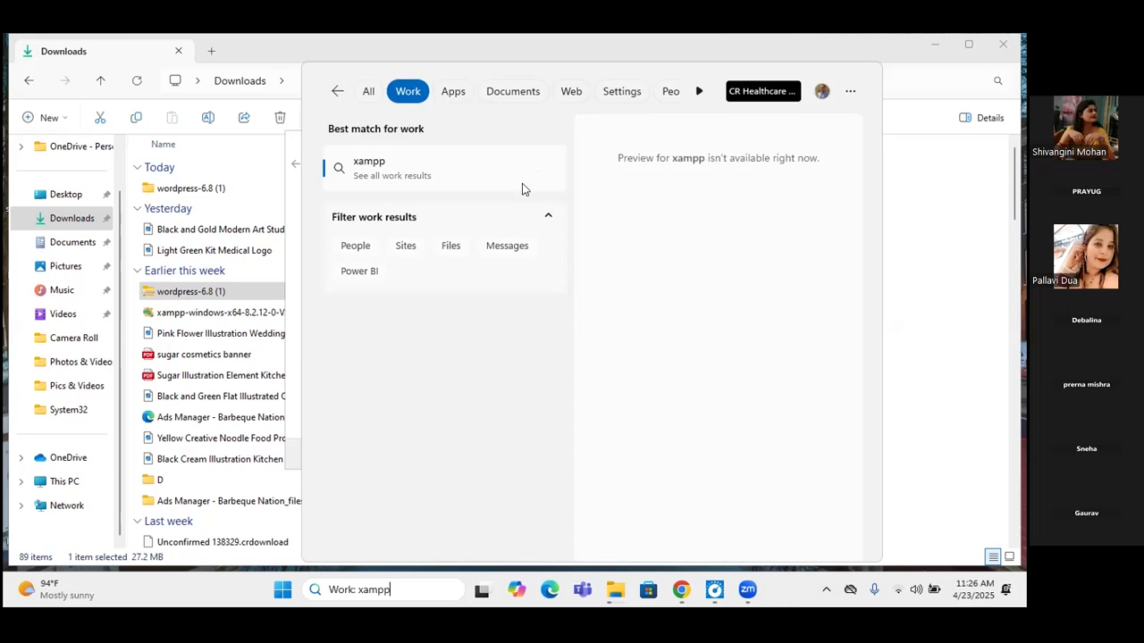
click(366, 92)
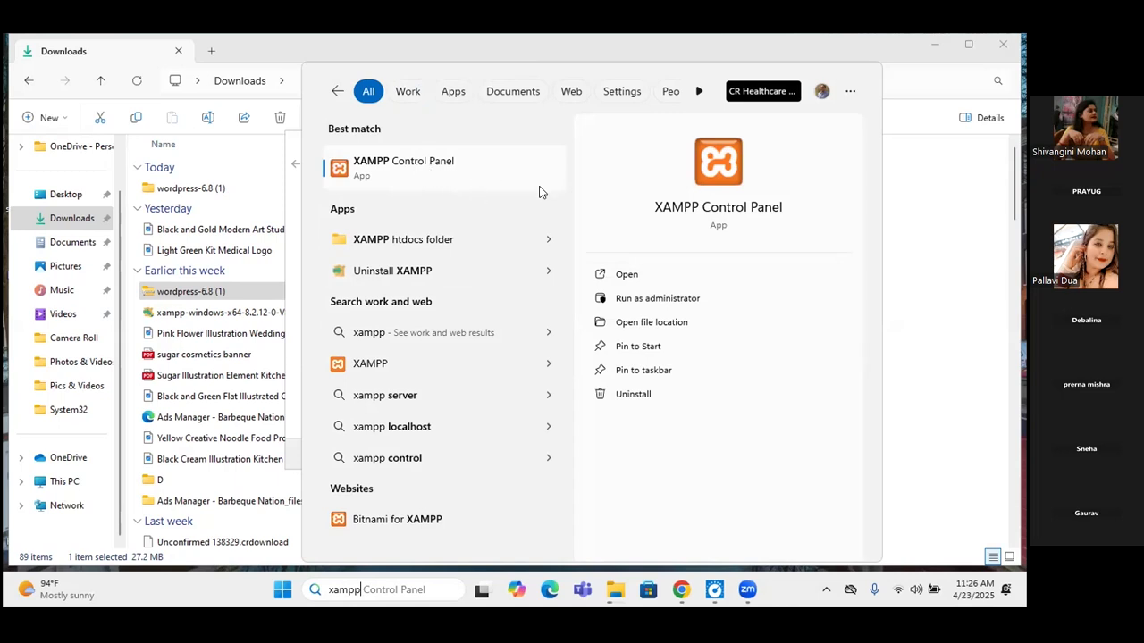
click(640, 278)
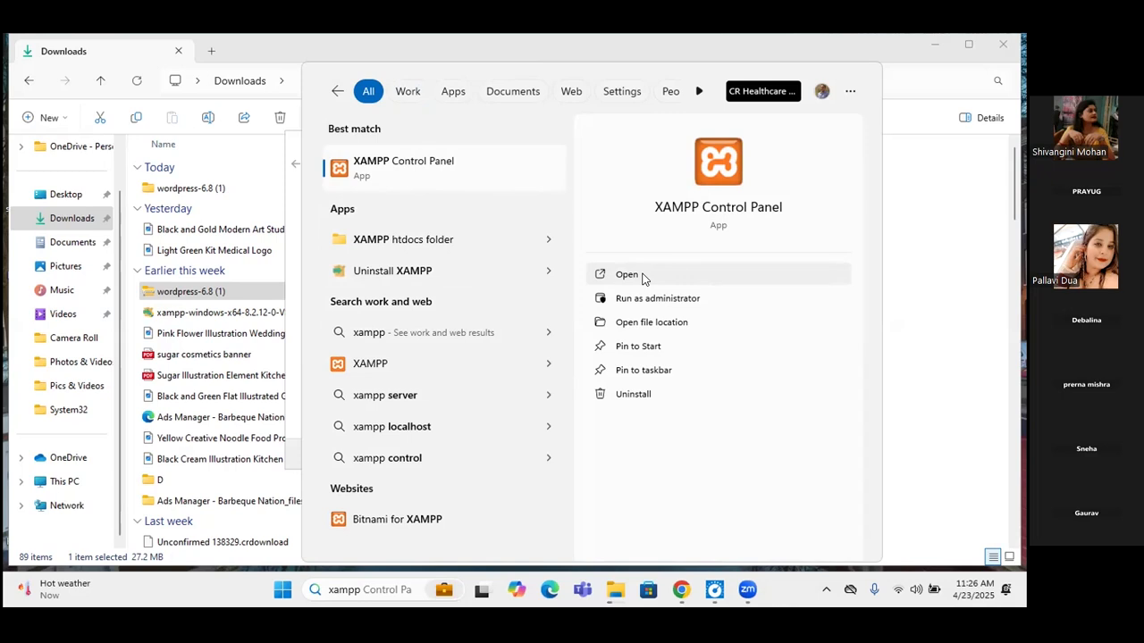
click(643, 277)
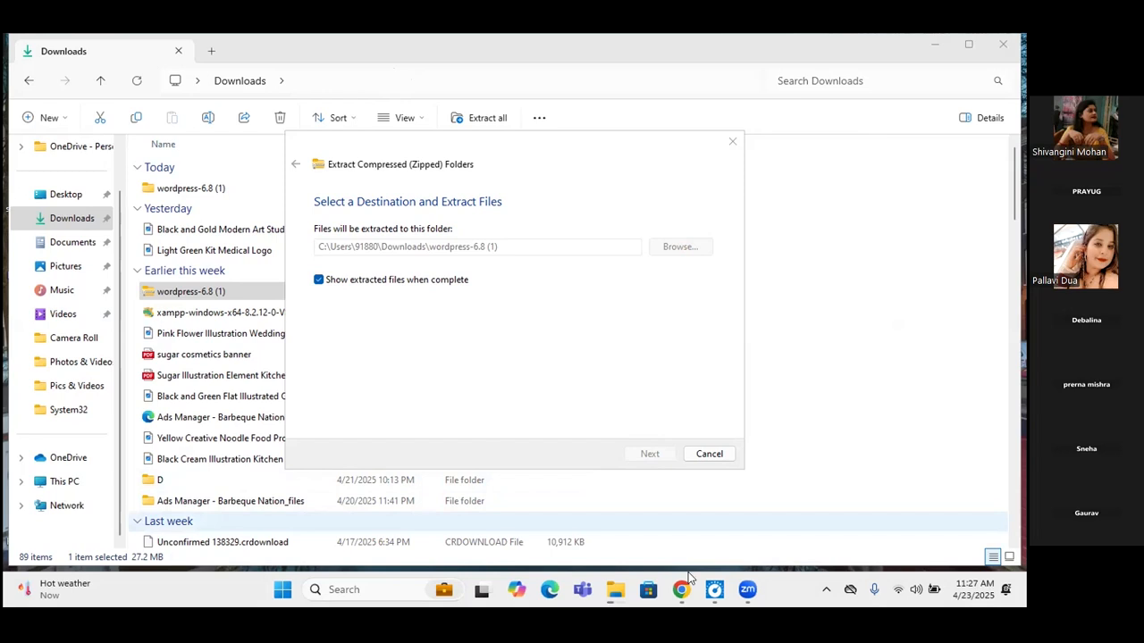
mouse_move(714, 592)
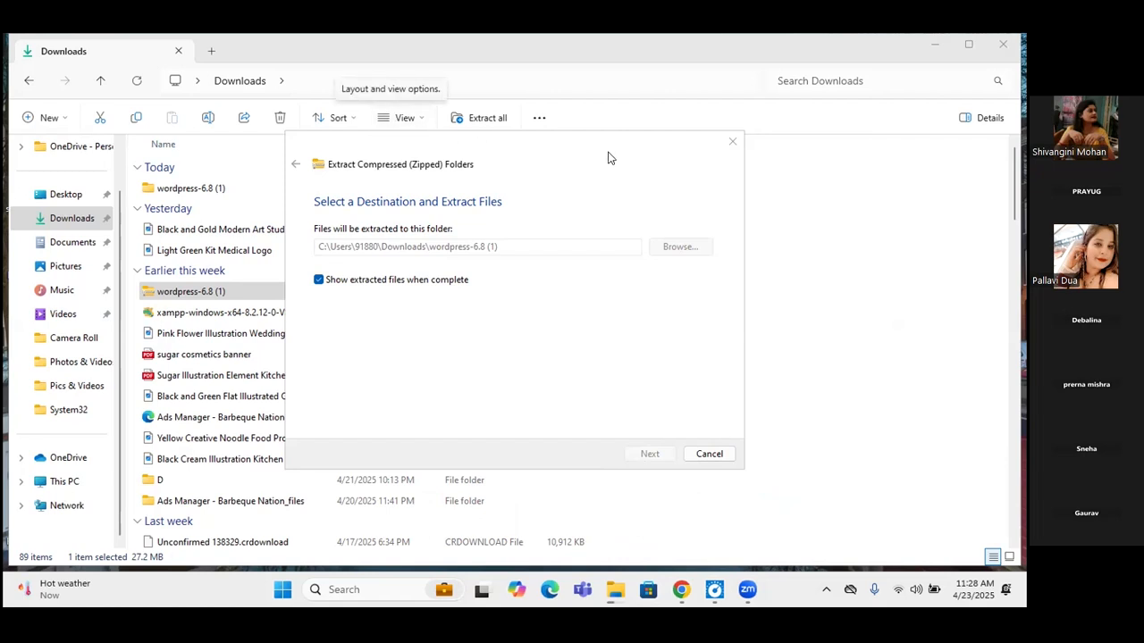
Close the extraction dialog and open the extracted wordpress-6.8 (1) folder in Downloads.
click(730, 144)
click(730, 145)
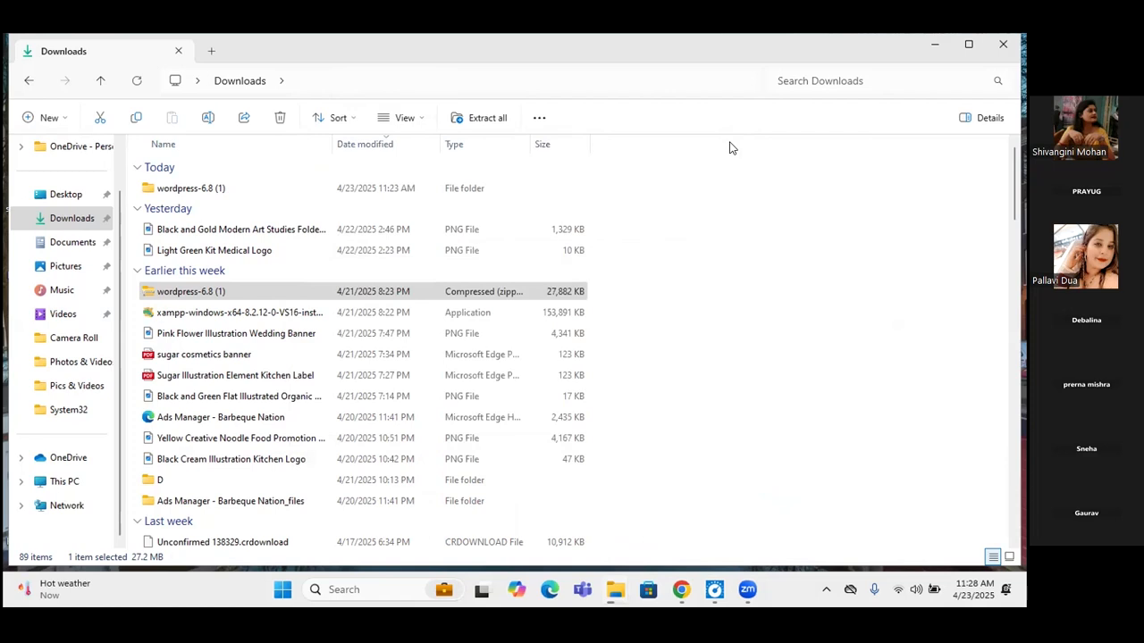
click(502, 303)
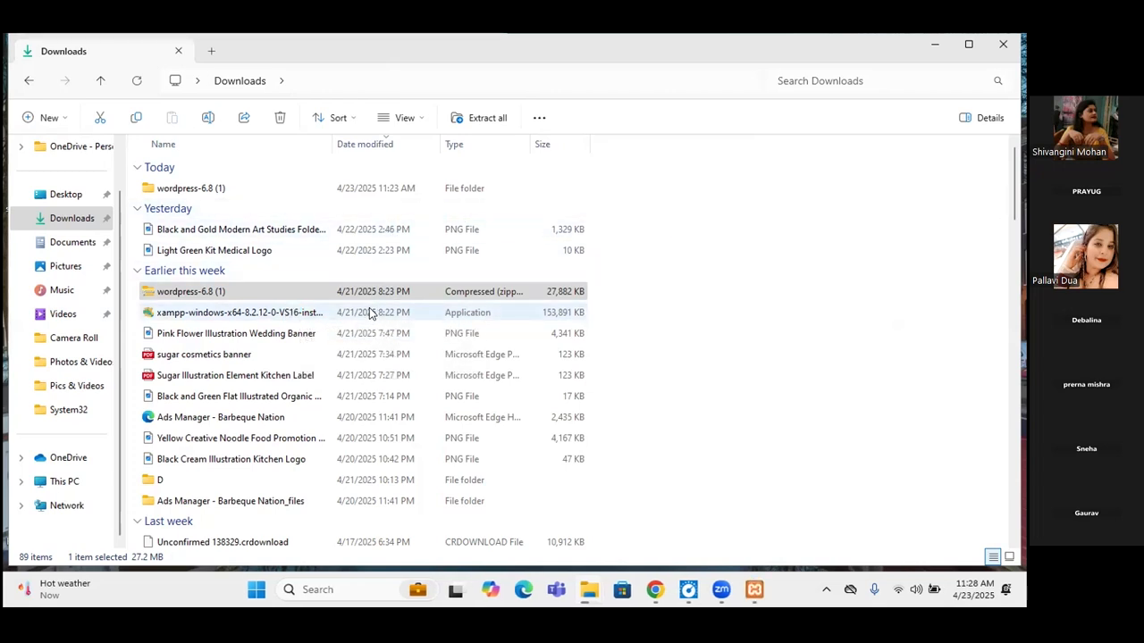
click(309, 191)
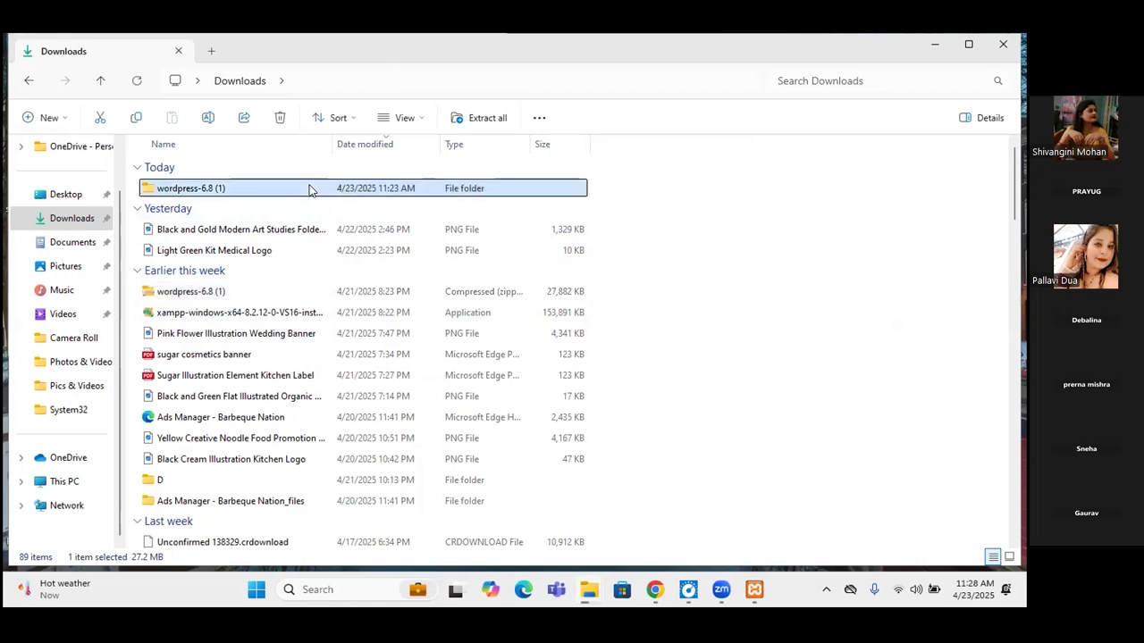
click(309, 191)
click(310, 190)
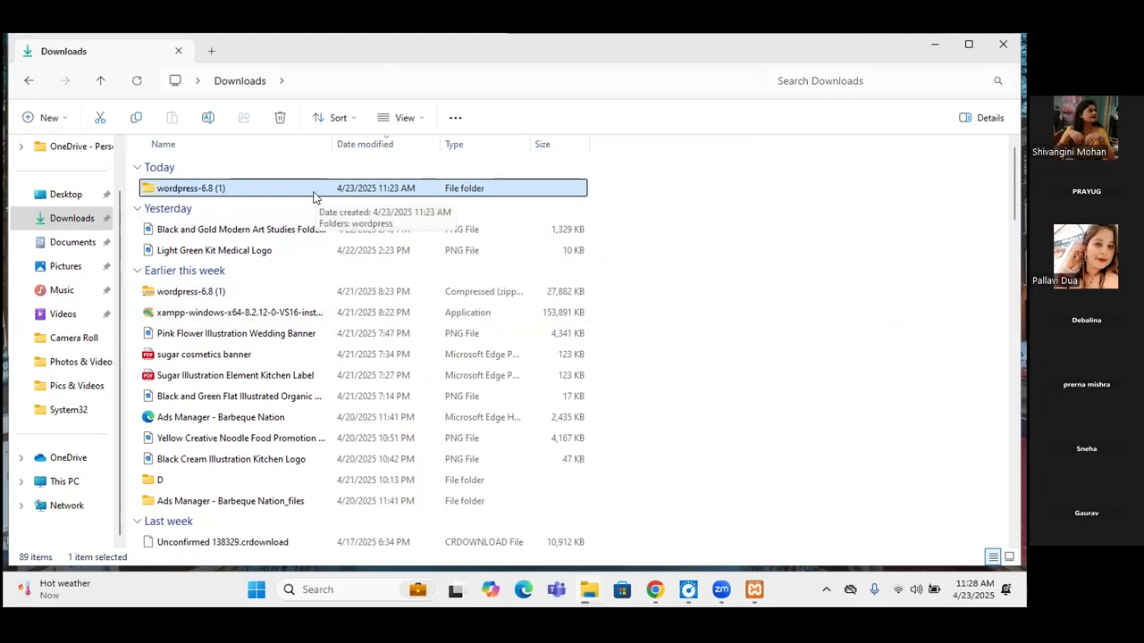
click(313, 191)
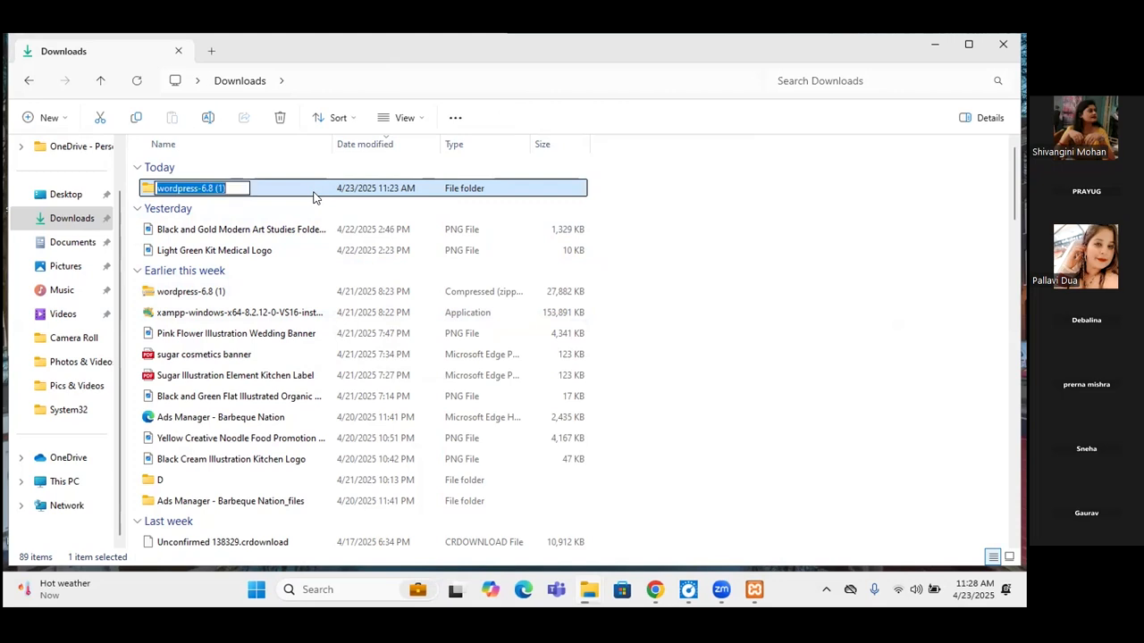
click(634, 183)
click(556, 190)
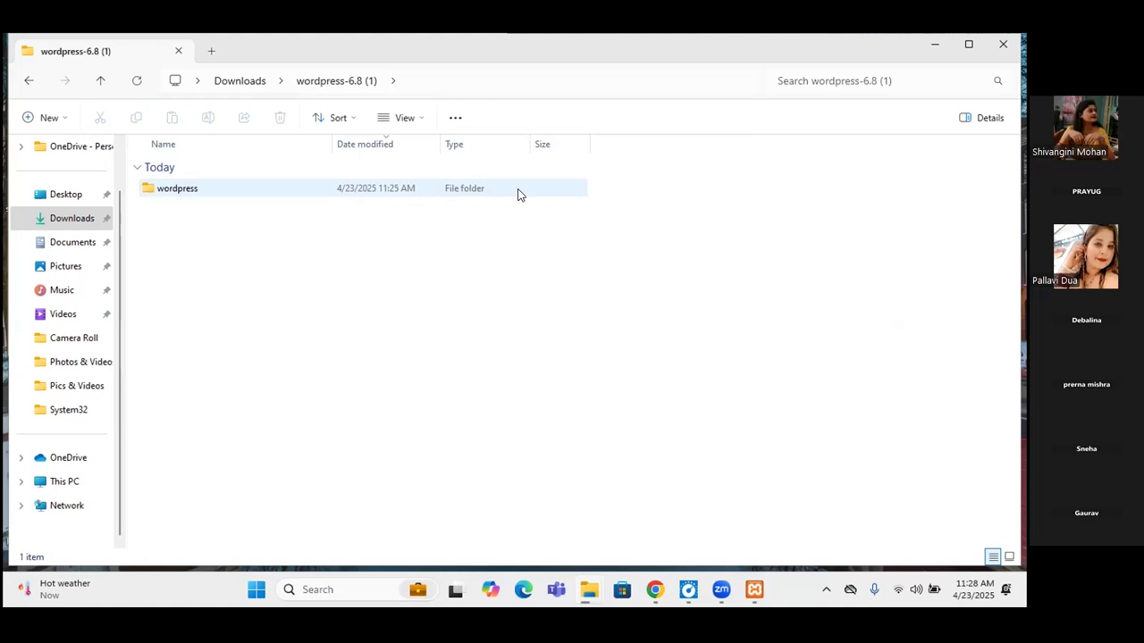
right_click(518, 195)
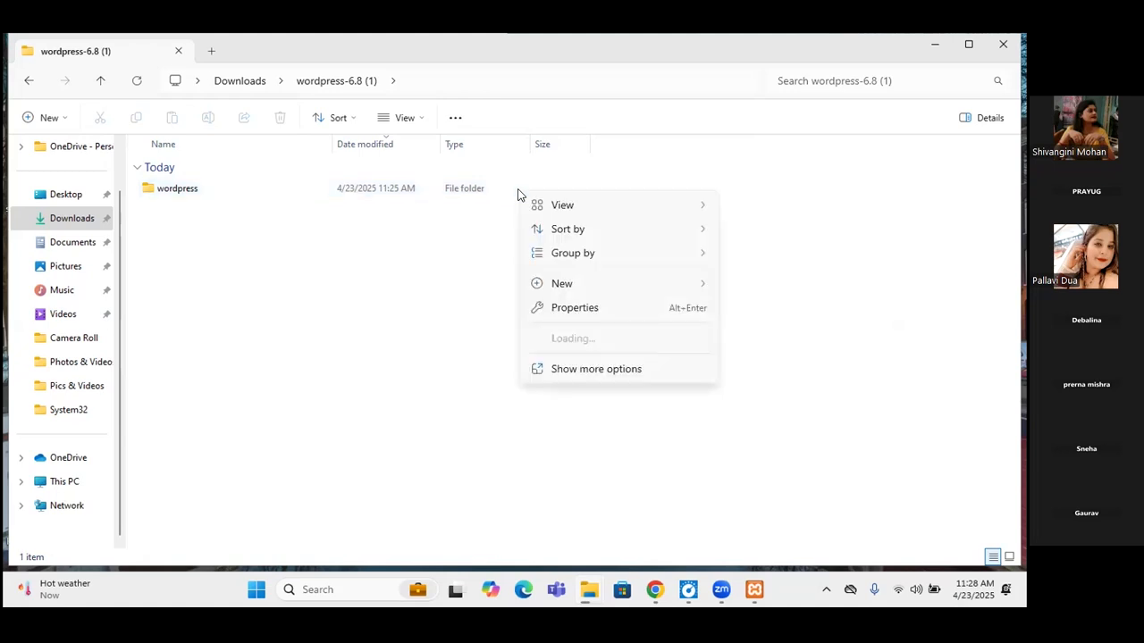
mouse_move(587, 258)
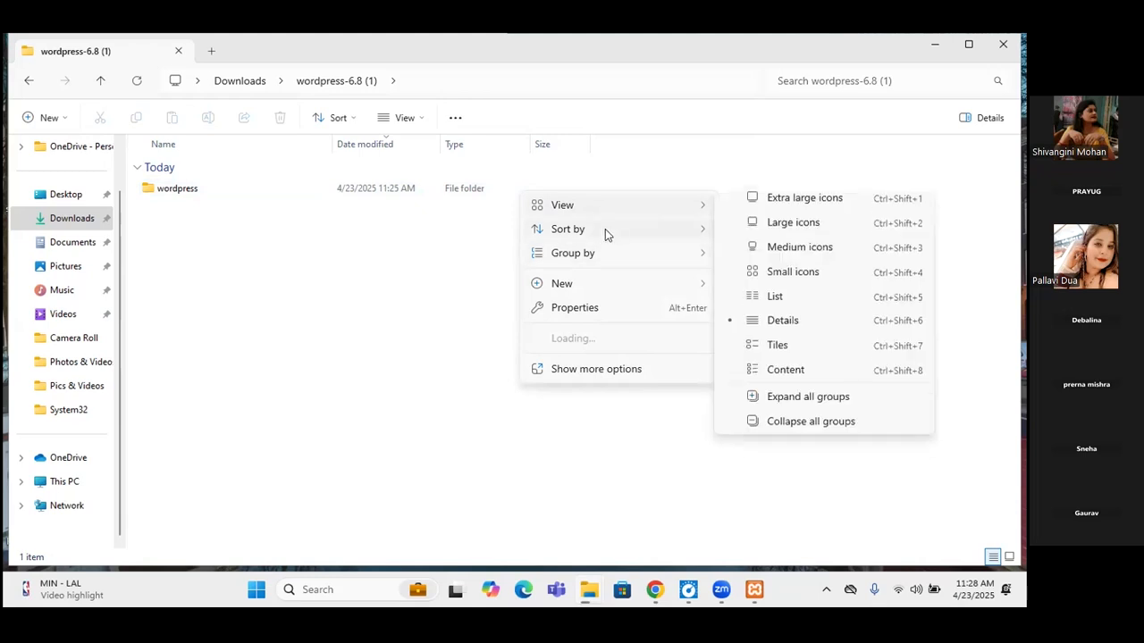
mouse_move(611, 233)
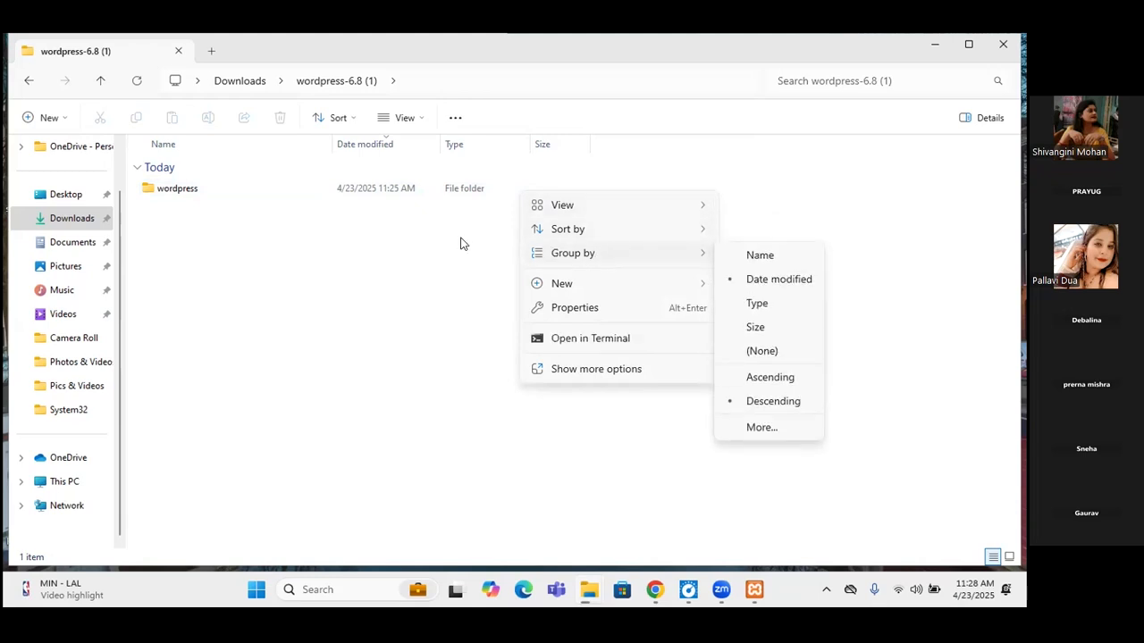
click(343, 238)
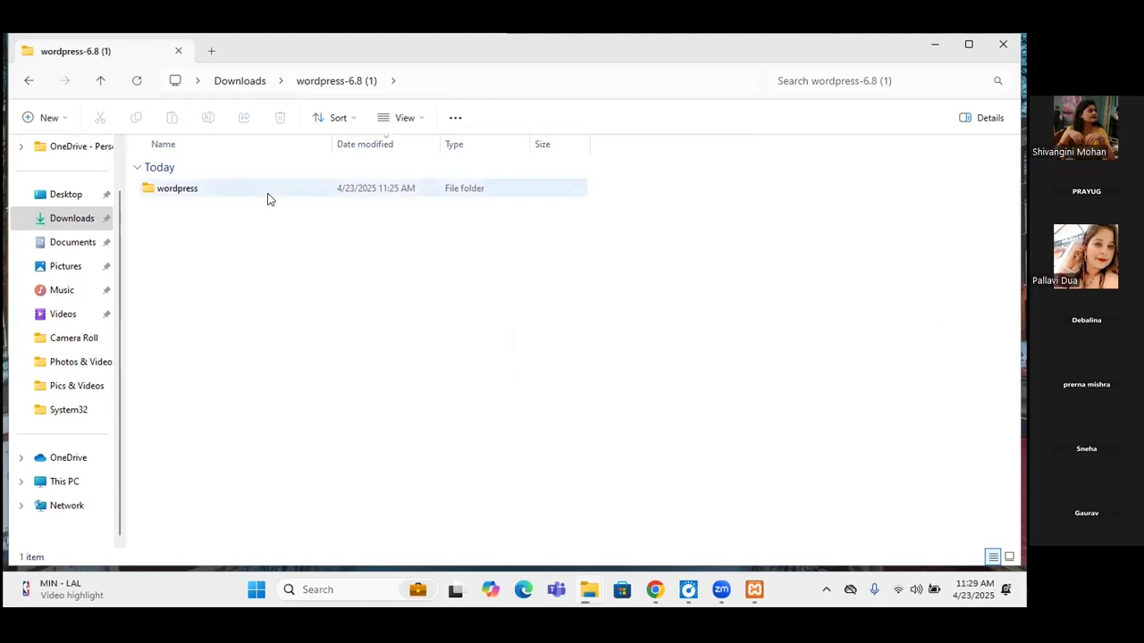
Cut the wordpress folder and paste it into the htdocs folder inside xampp on Local Disk (C:).
click(232, 188)
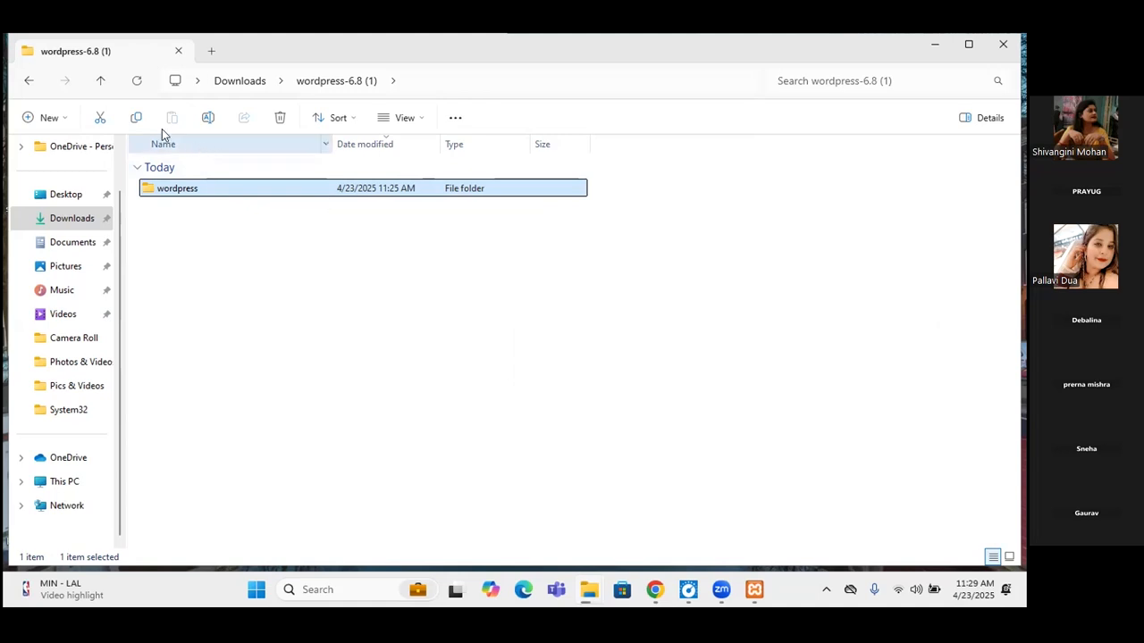
click(100, 119)
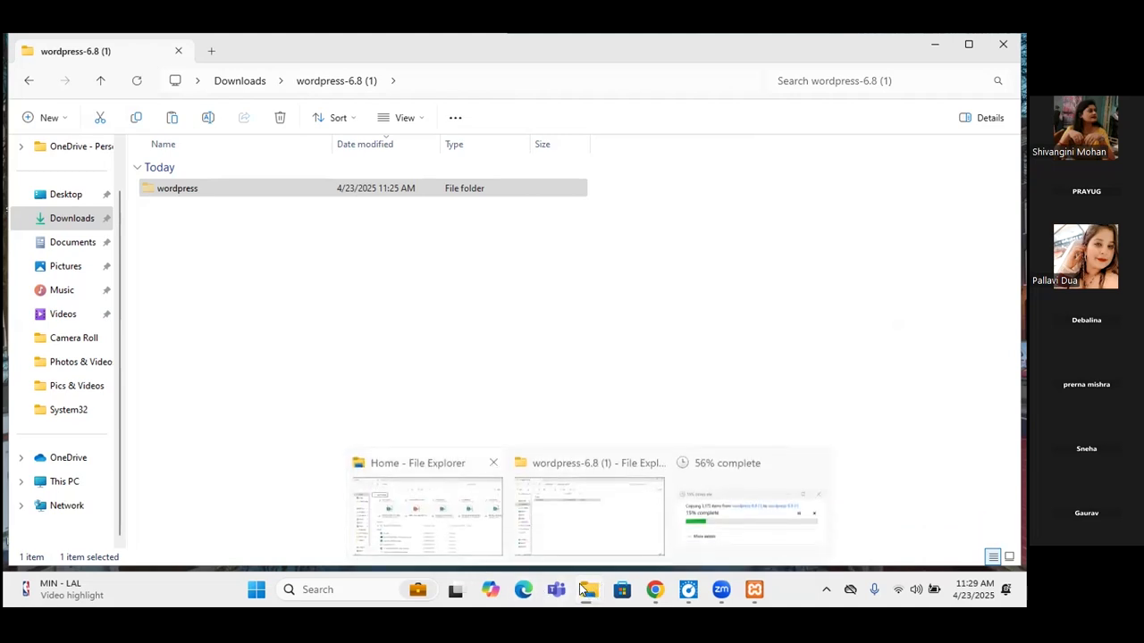
click(62, 484)
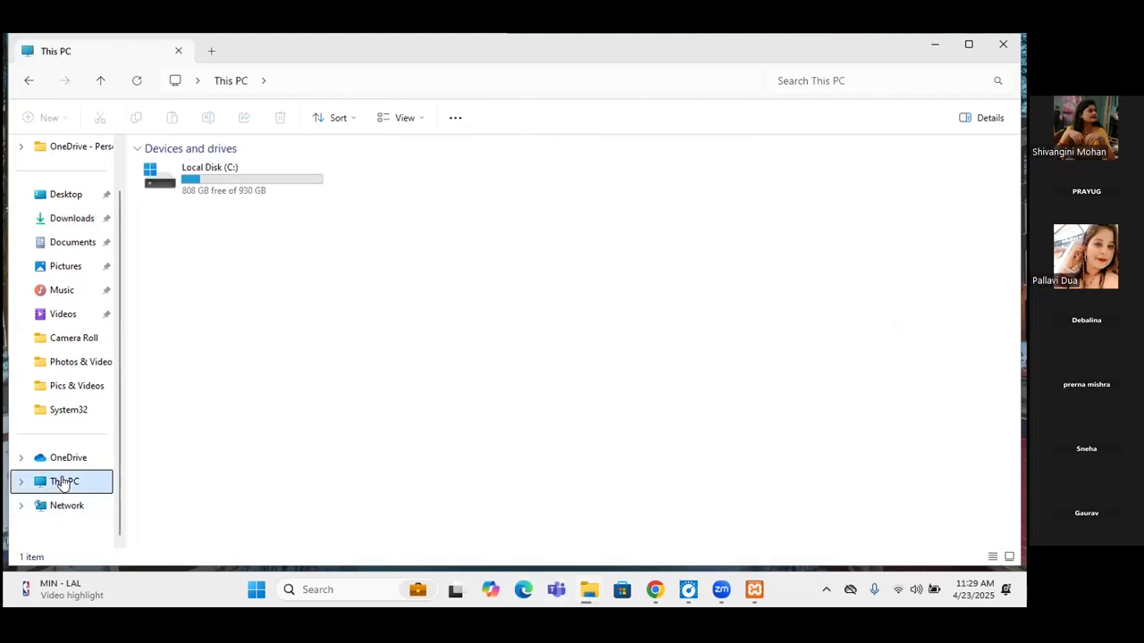
click(250, 184)
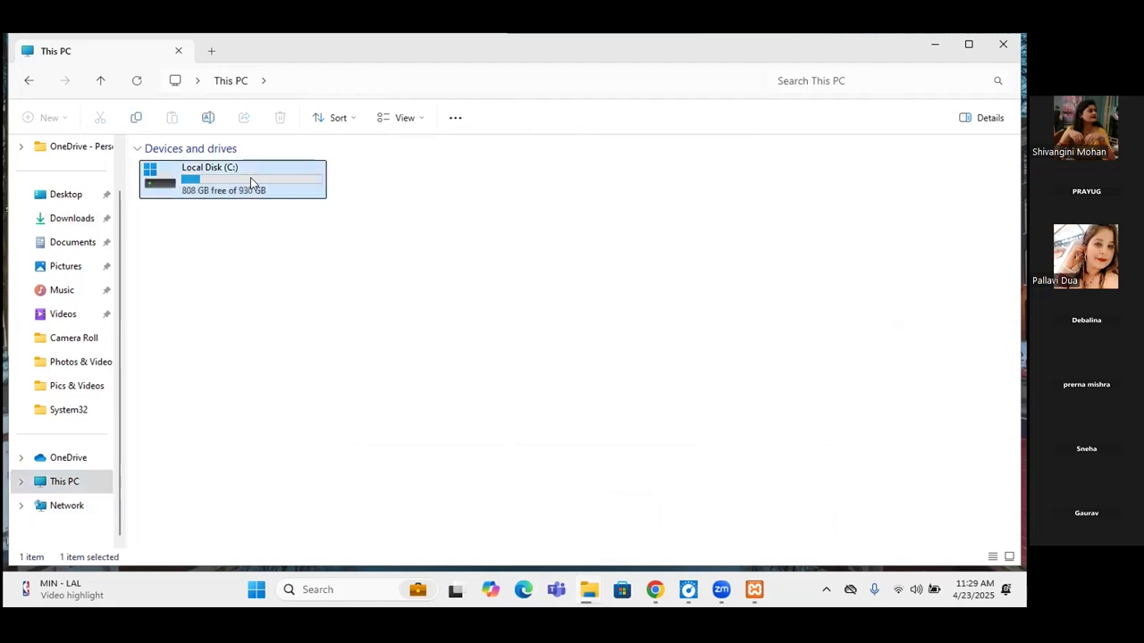
double_click(250, 184)
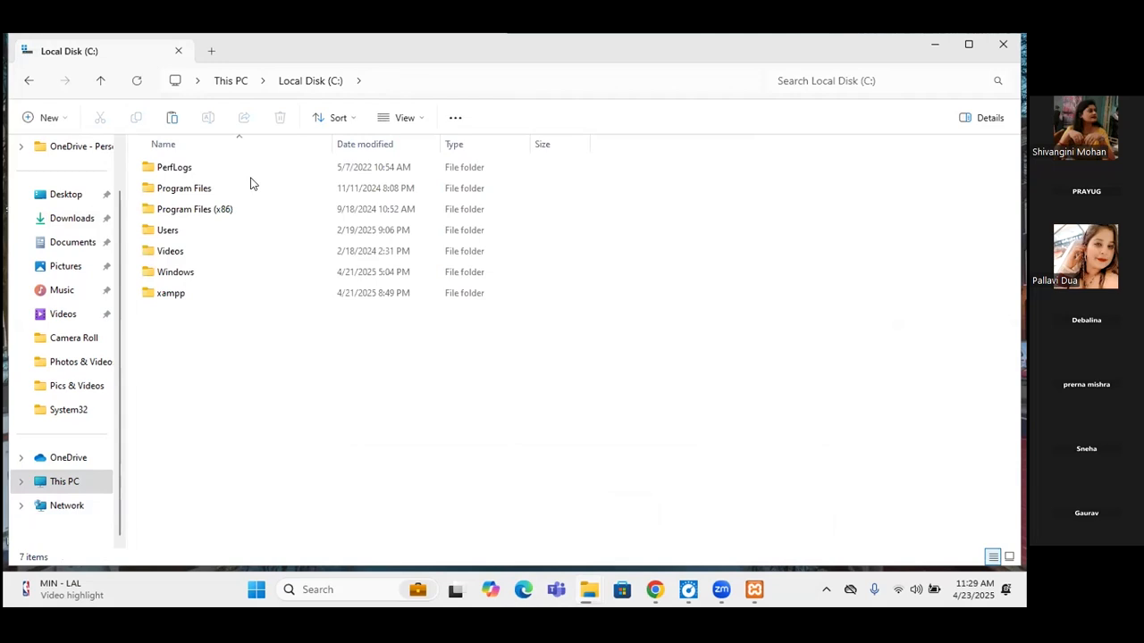
click(191, 292)
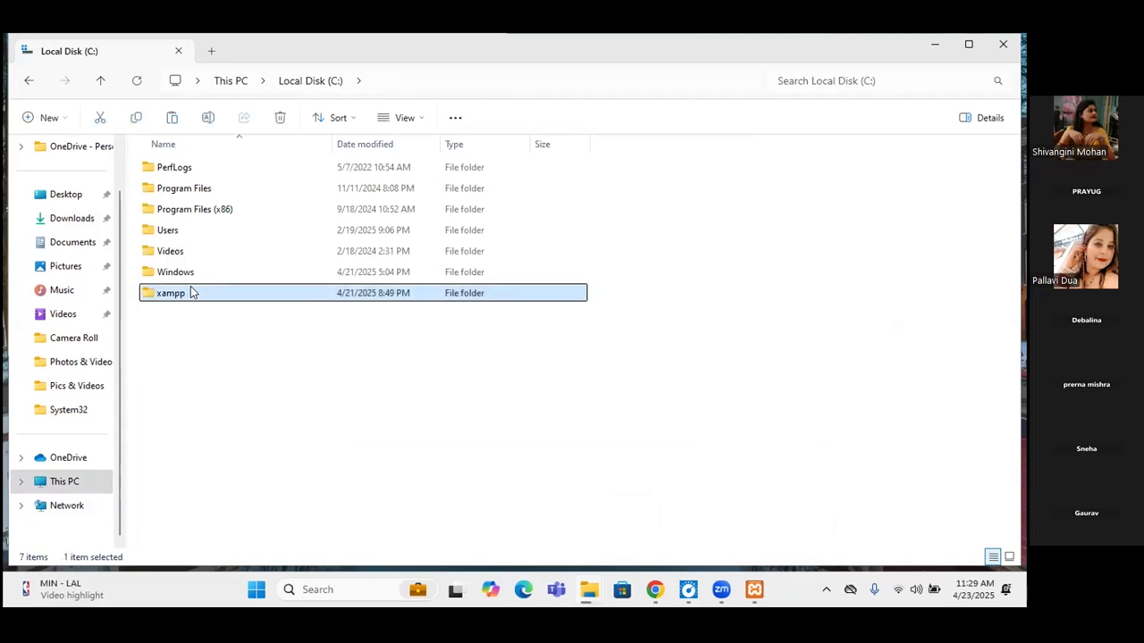
double_click(190, 292)
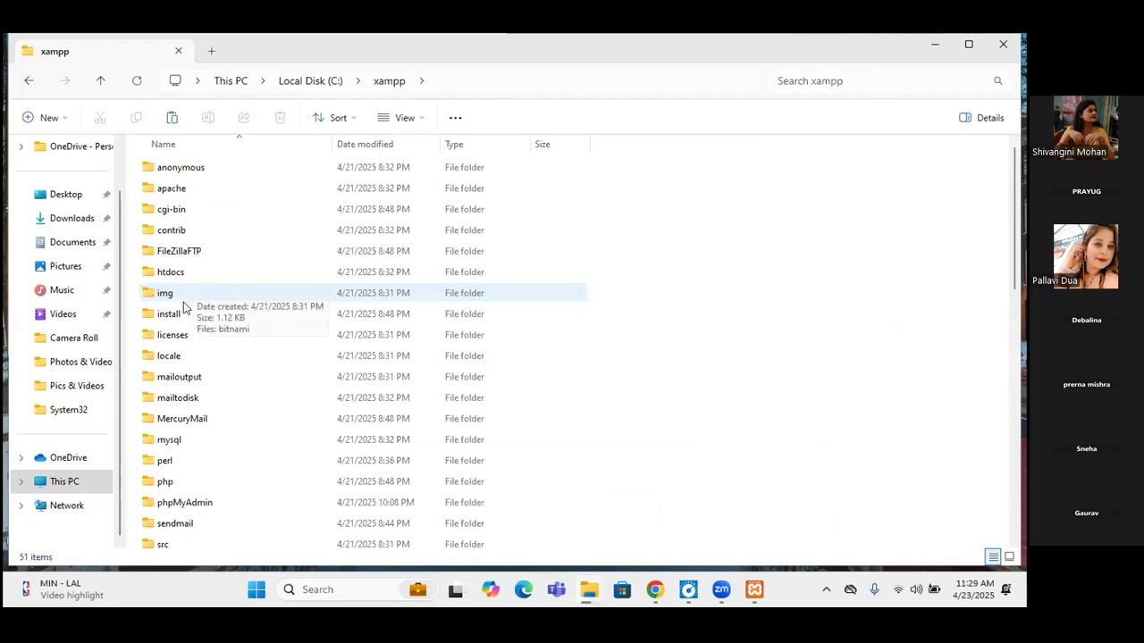
click(178, 273)
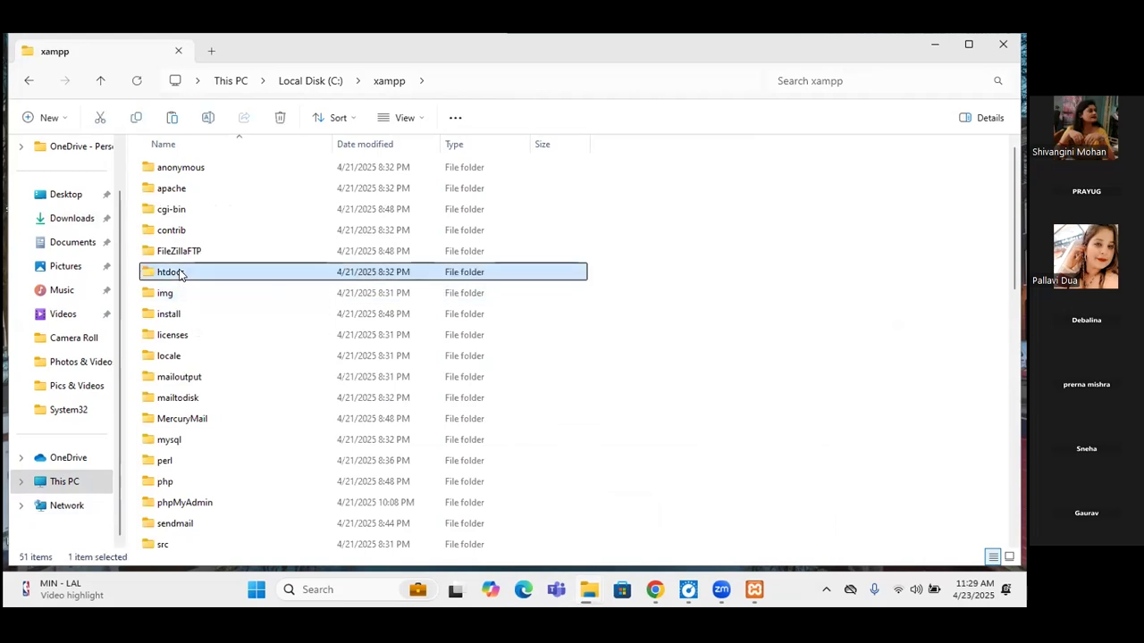
double_click(179, 273)
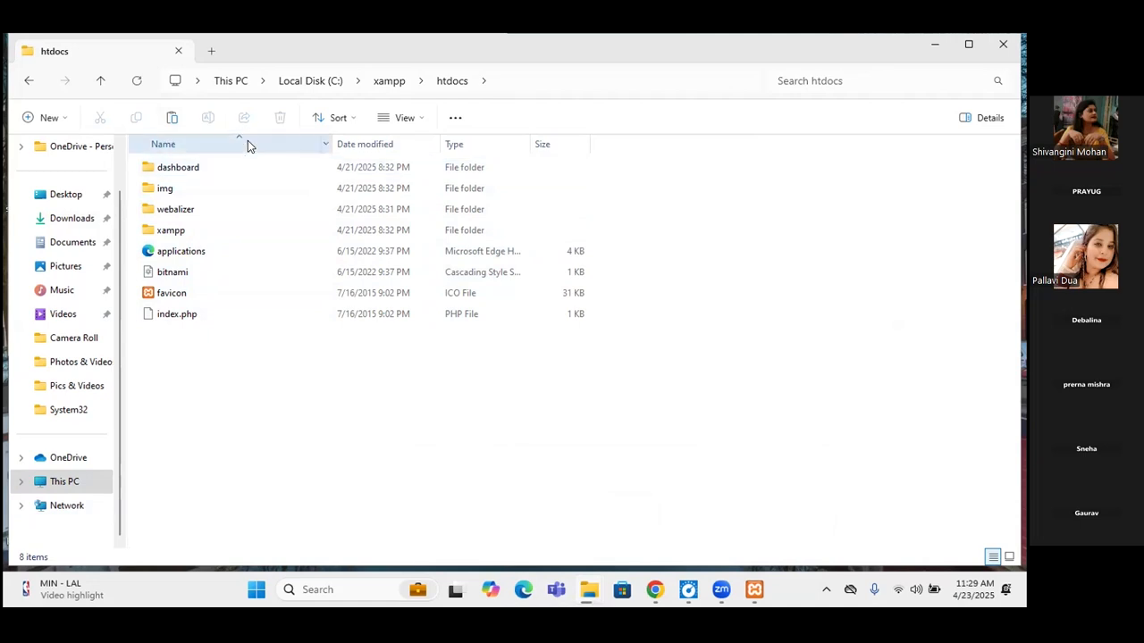
right_click(279, 347)
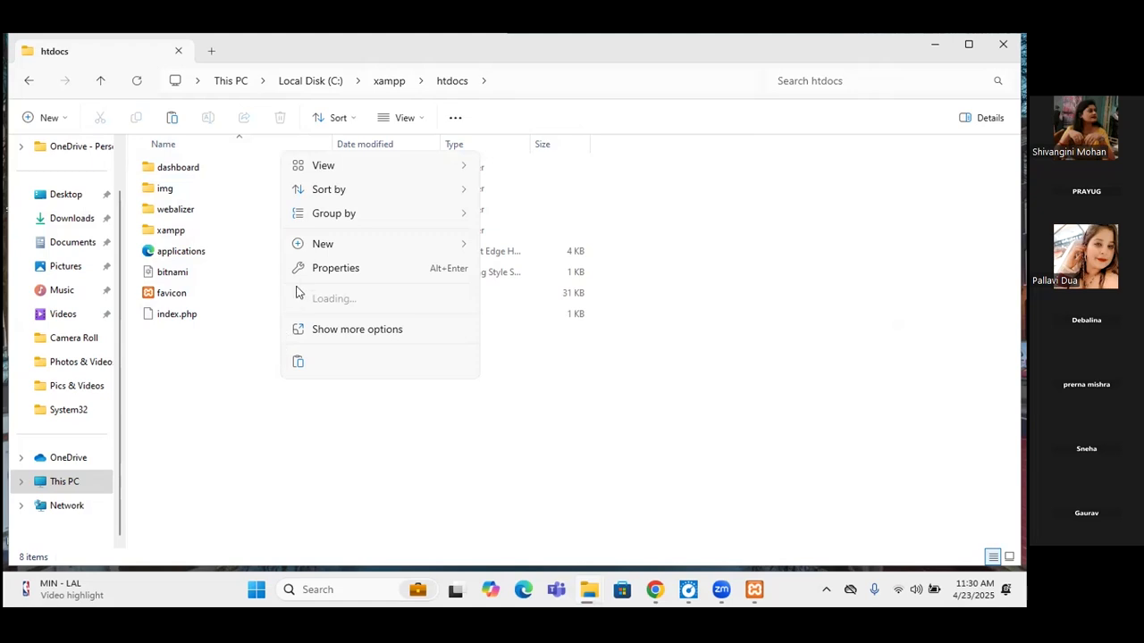
click(298, 362)
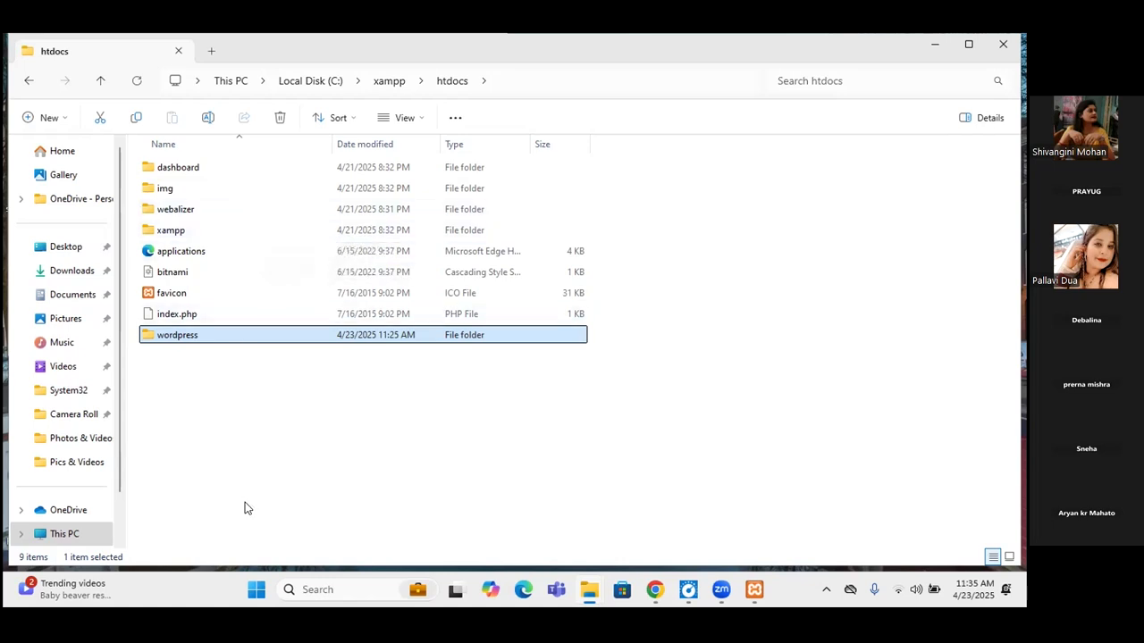
Switch to the XAMPP Control Panel and start the Apache and MySQL modules.
click(748, 599)
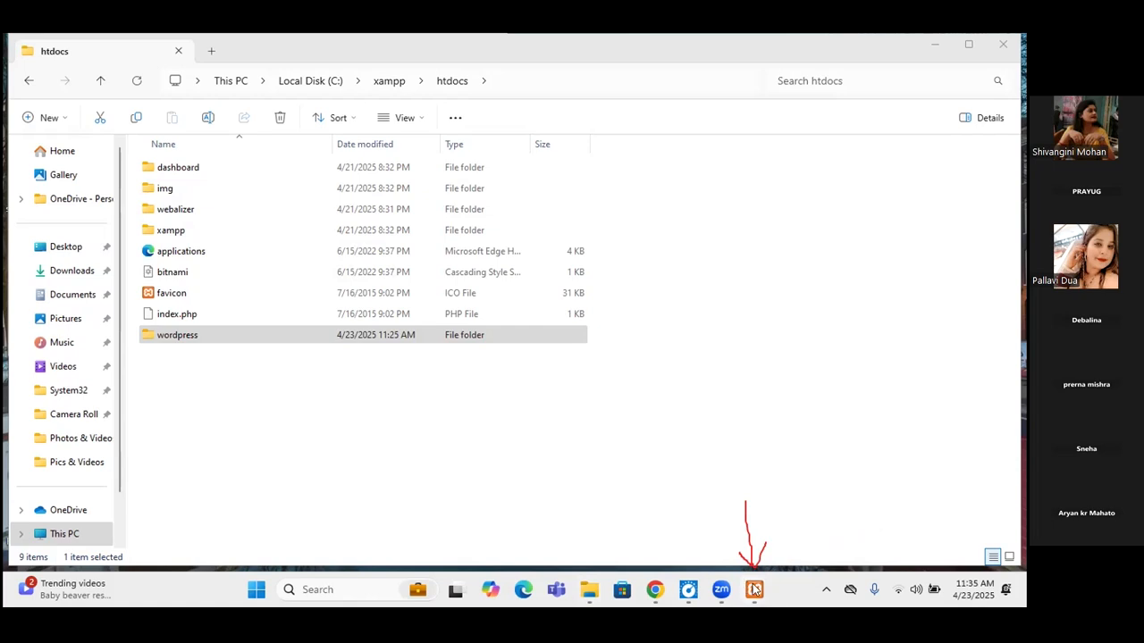
click(753, 589)
click(755, 591)
click(733, 555)
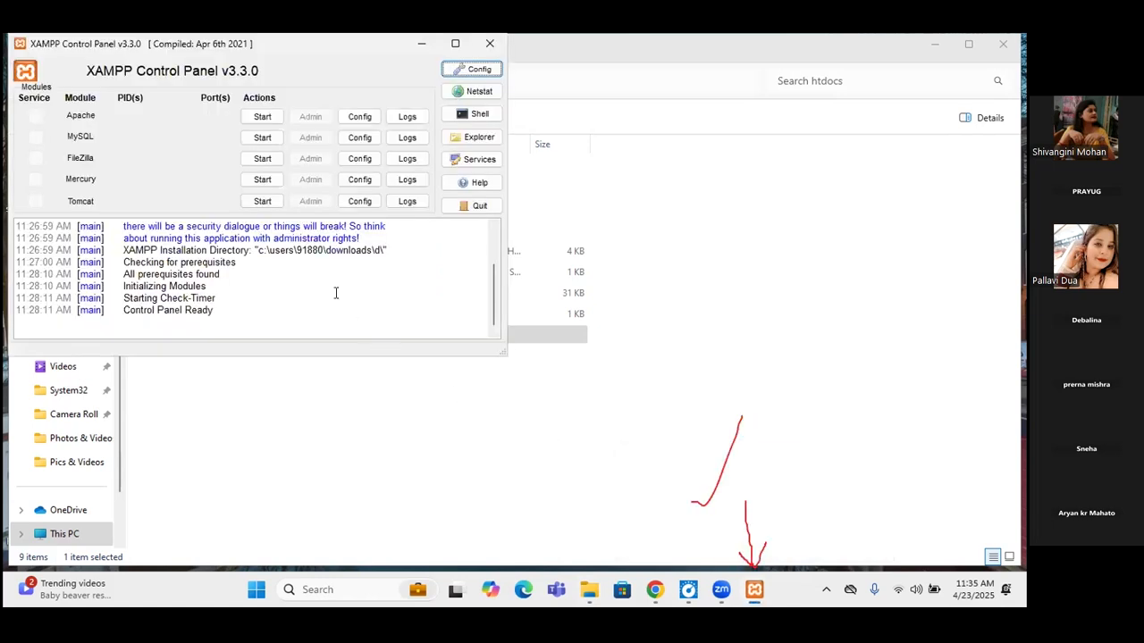
click(261, 118)
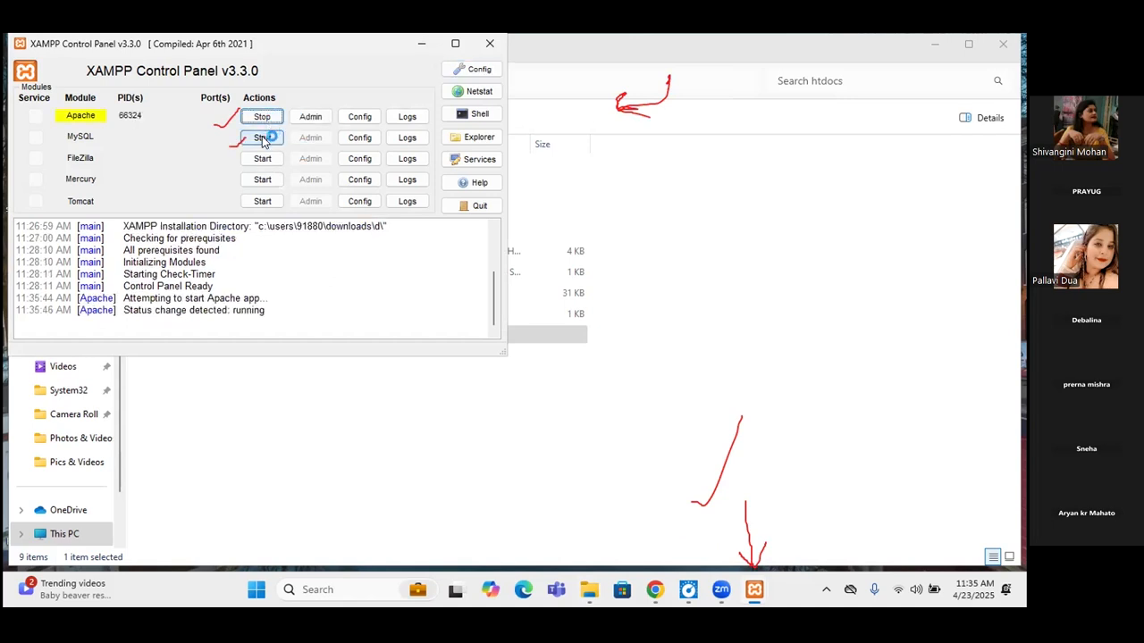
click(262, 138)
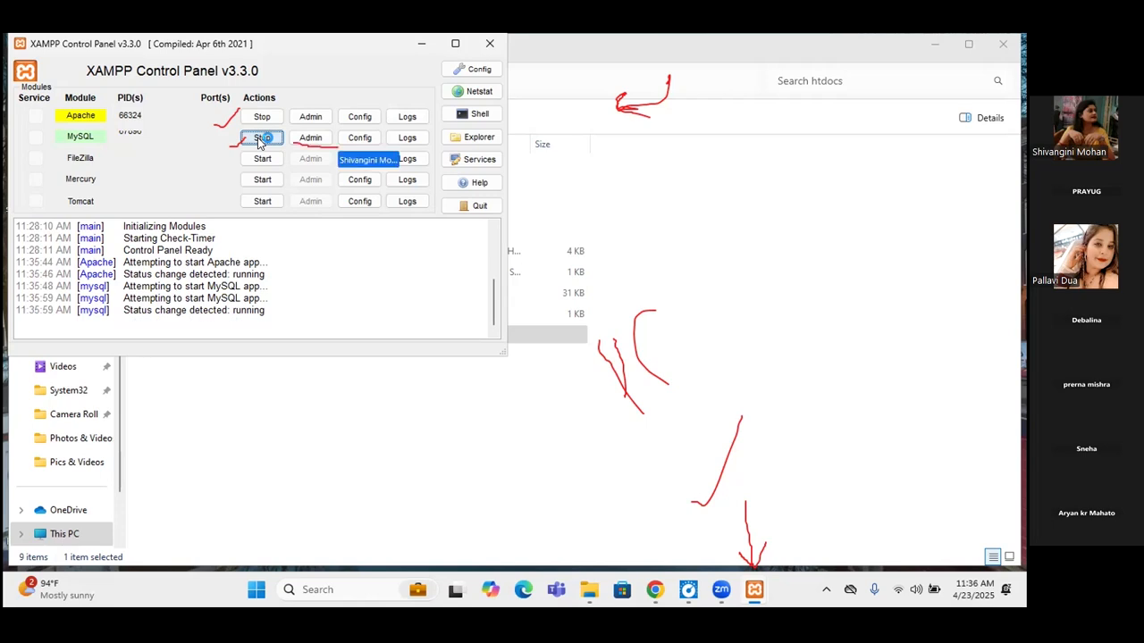
Open the MySQL admin page in the browser and allow mysqld access to public and private networks.
click(306, 139)
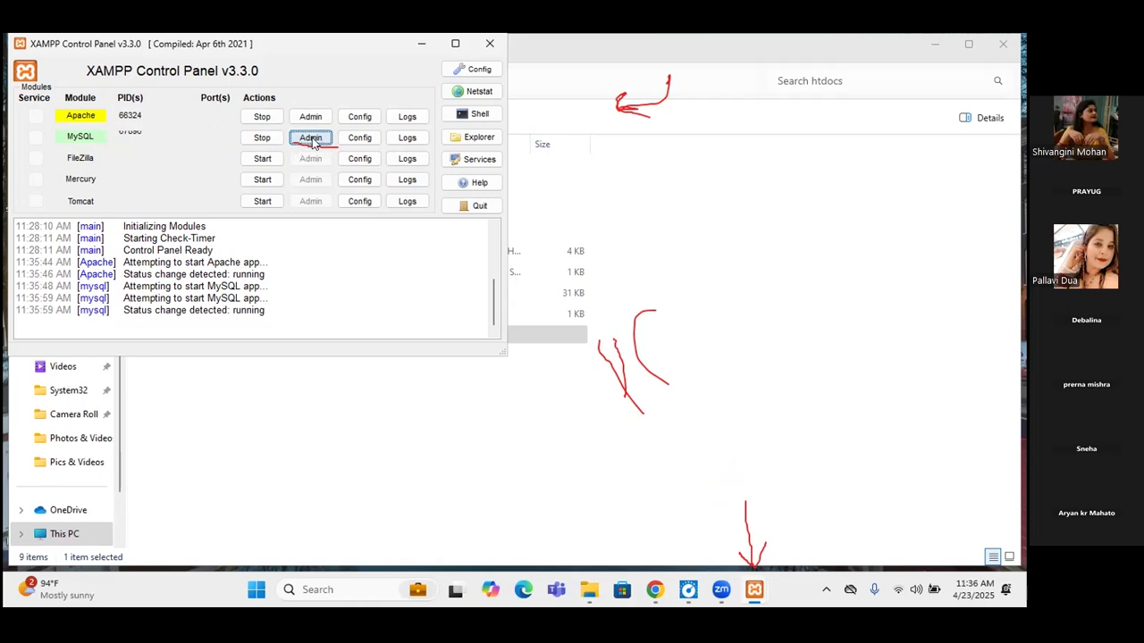
click(310, 139)
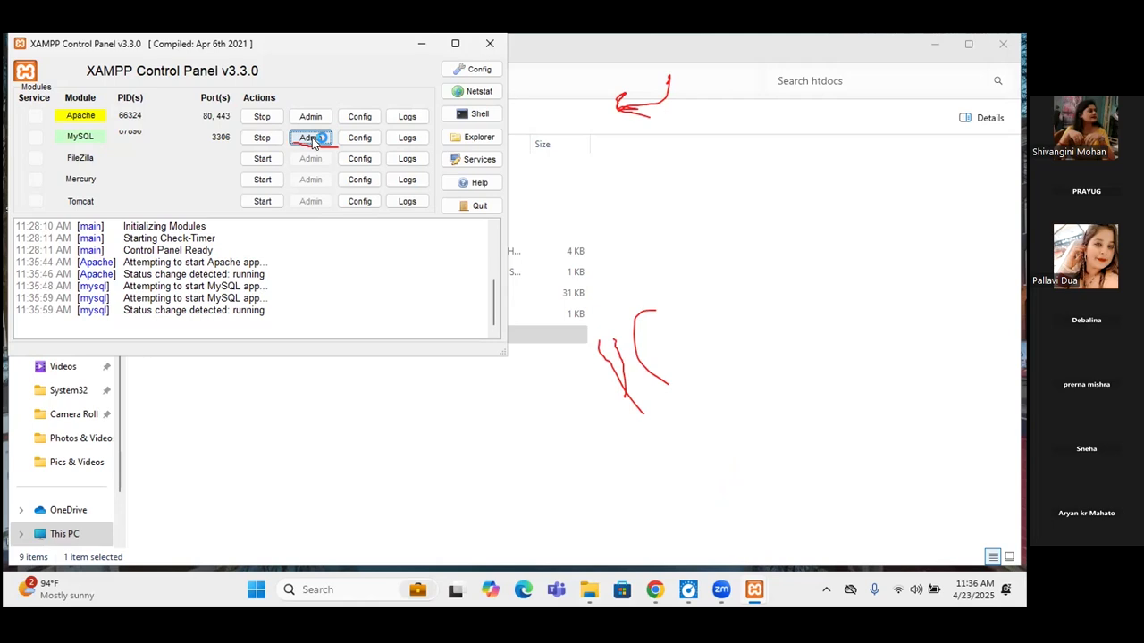
click(313, 140)
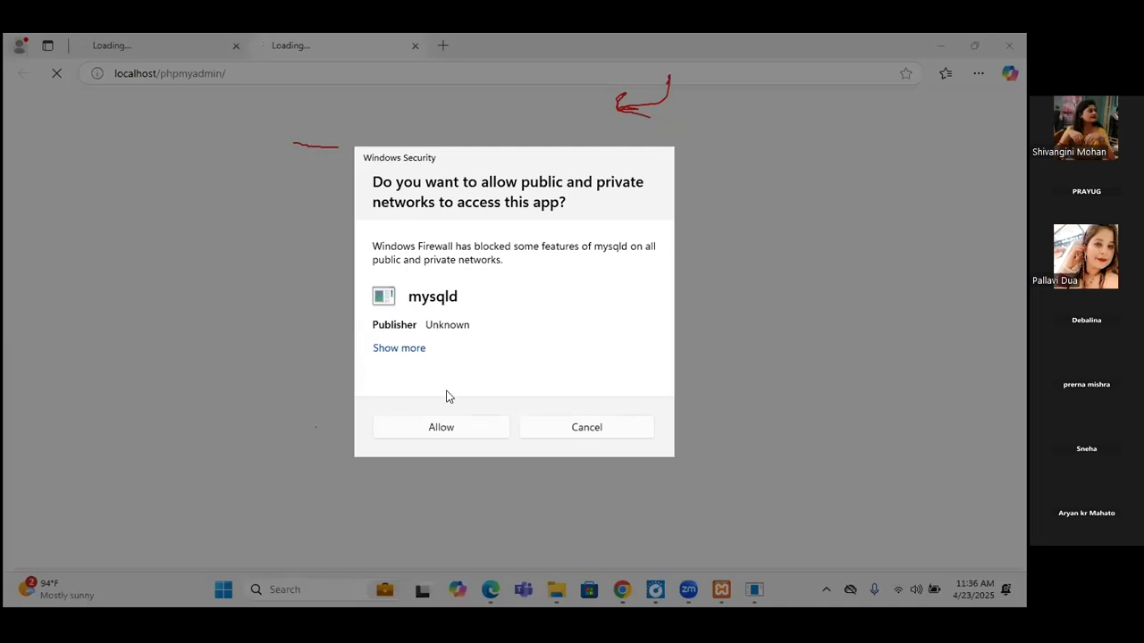
click(447, 430)
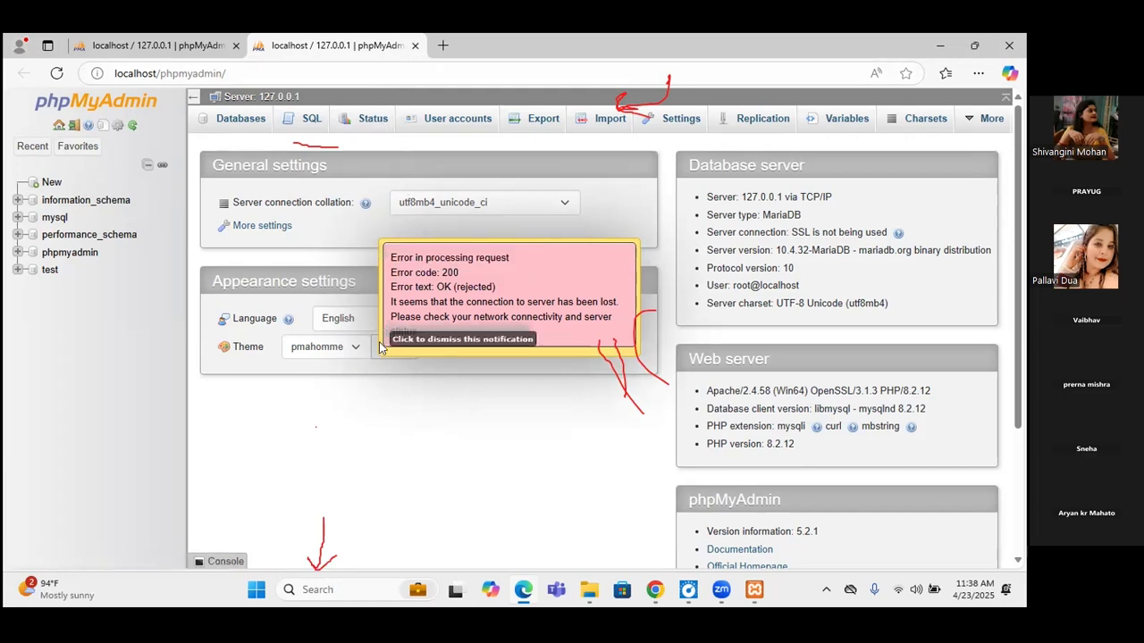
Search Windows for the system Control Panel, launch it and open the Programs category.
click(310, 590)
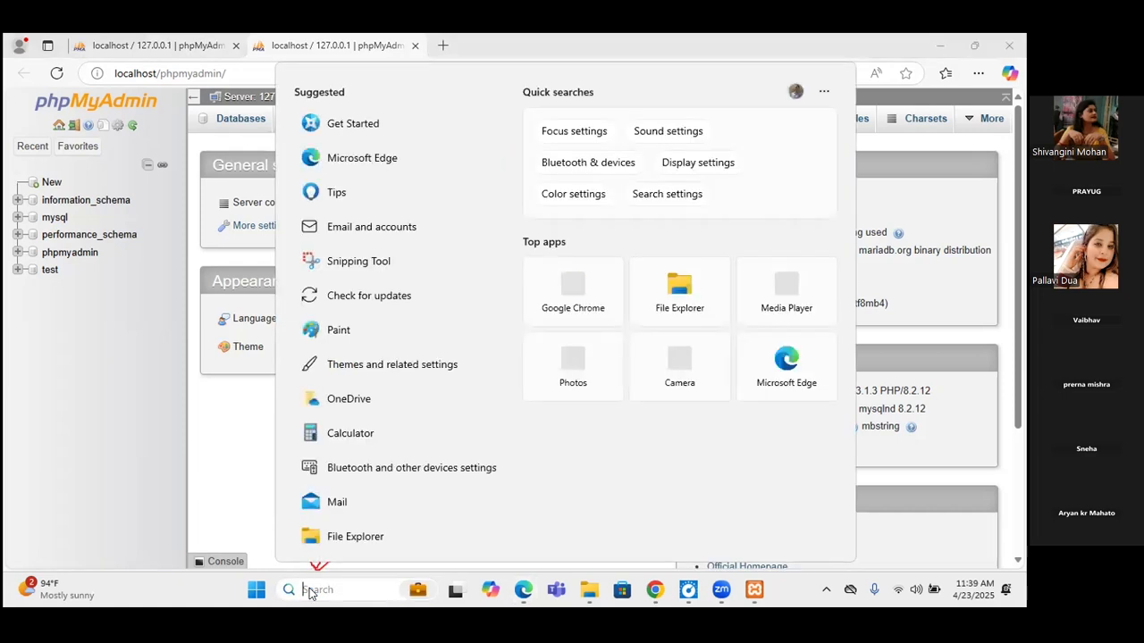
text(c)
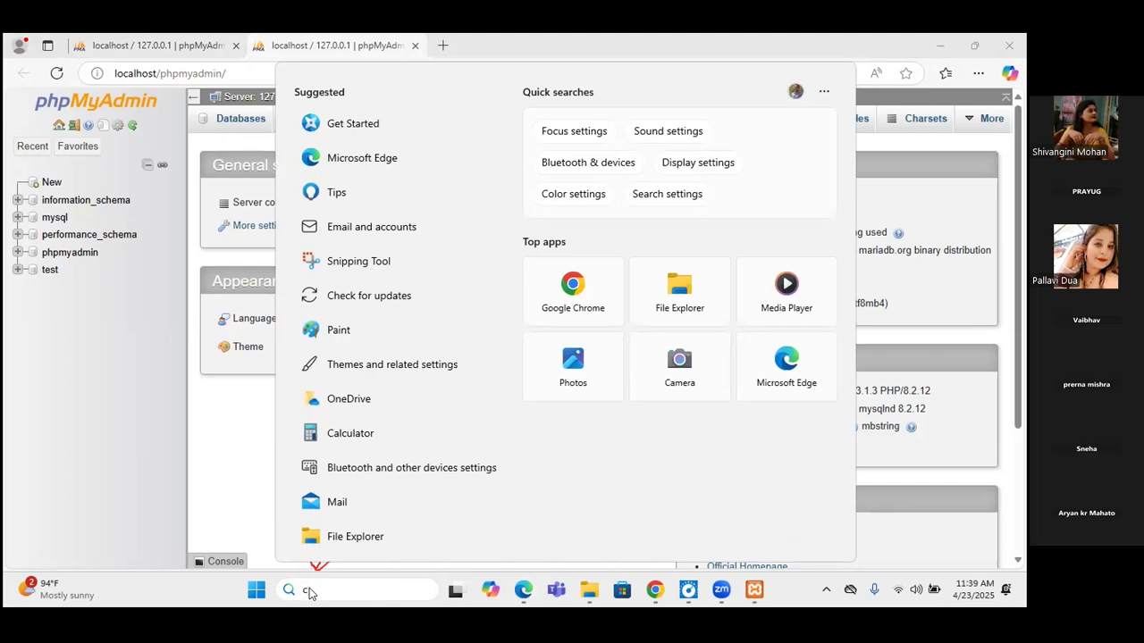
text(ont)
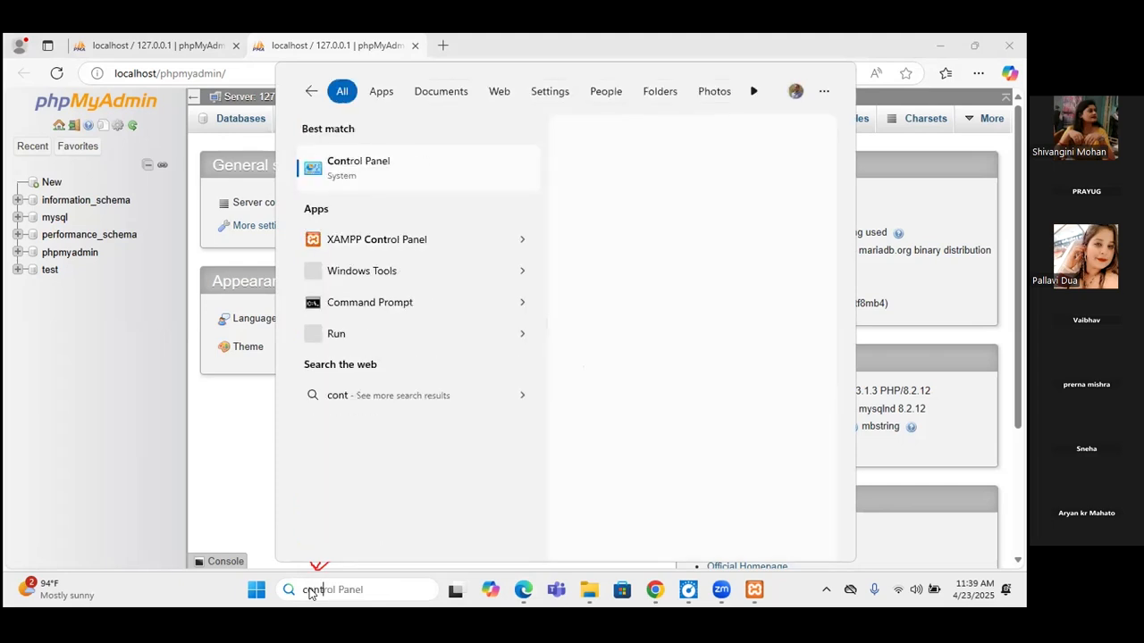
click(400, 176)
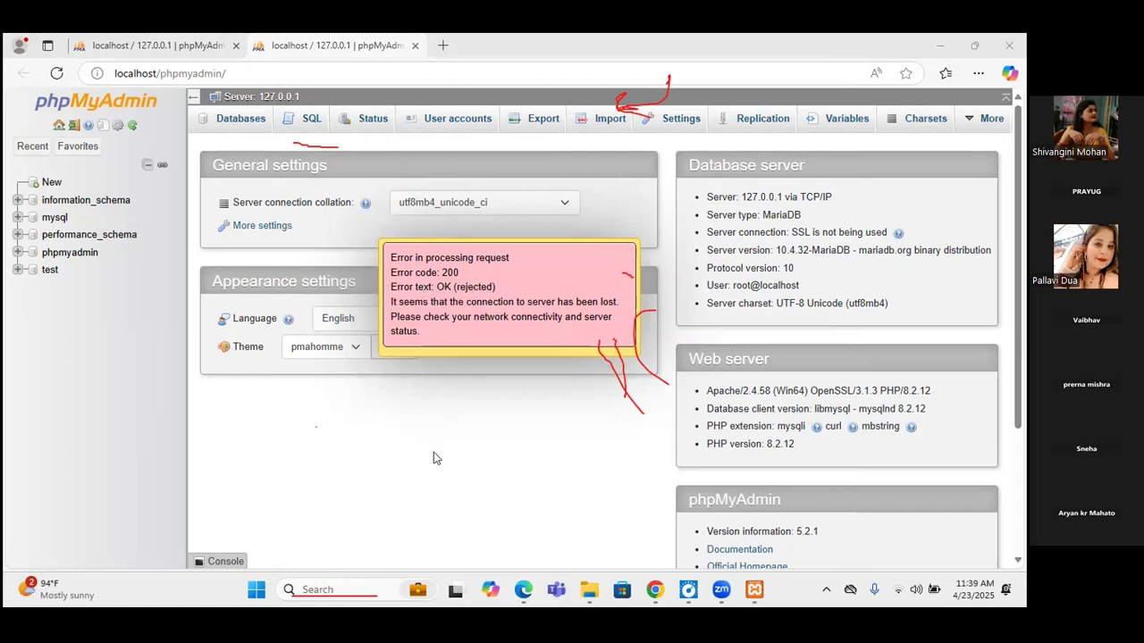
click(260, 506)
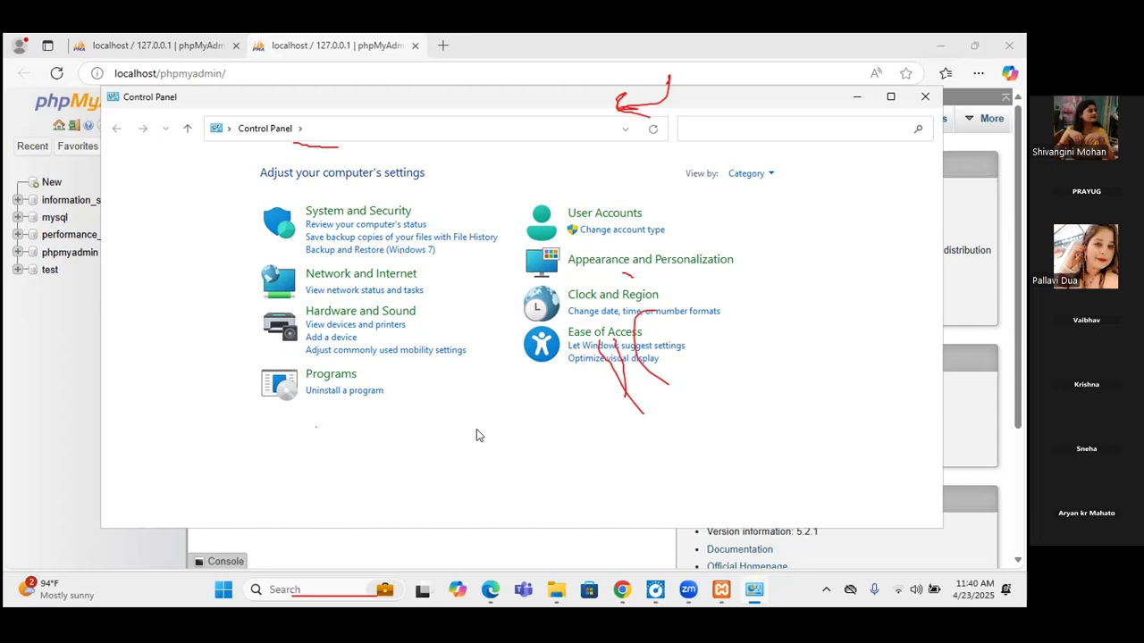
click(332, 381)
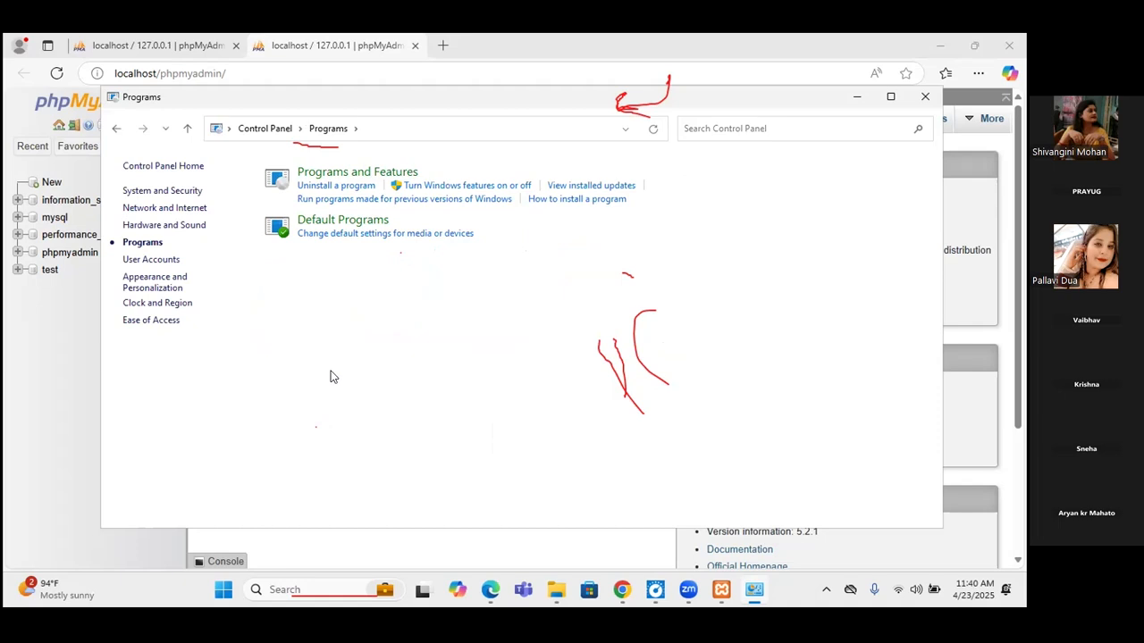
Uninstall XAMPP with all its modules through Programs and Features, agreeing to remove its htdocs folder too.
click(343, 168)
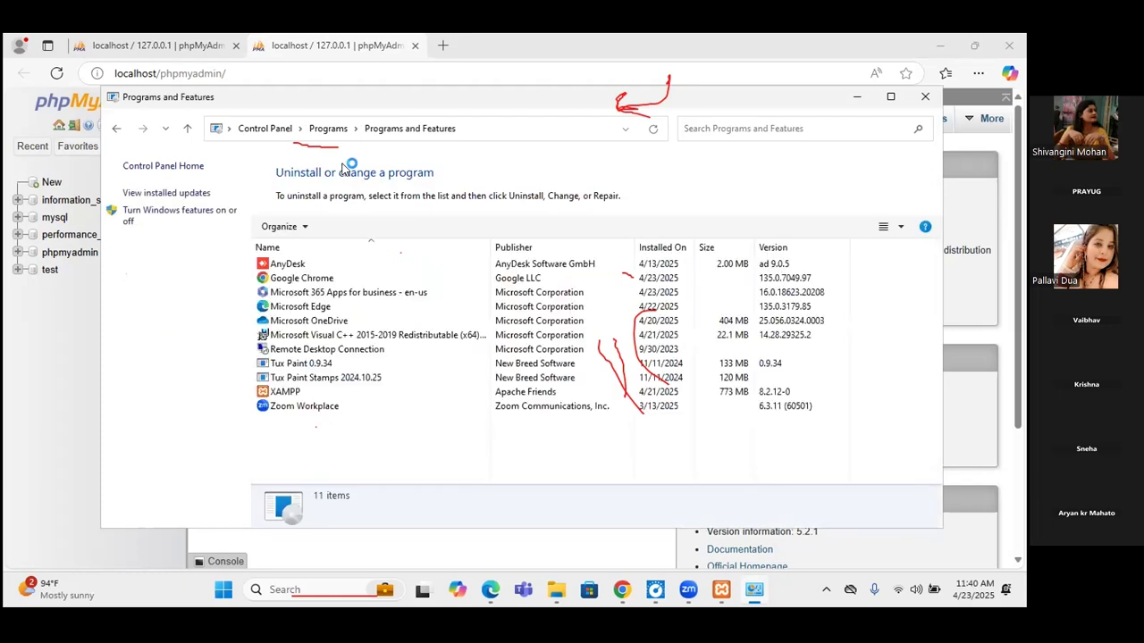
click(284, 393)
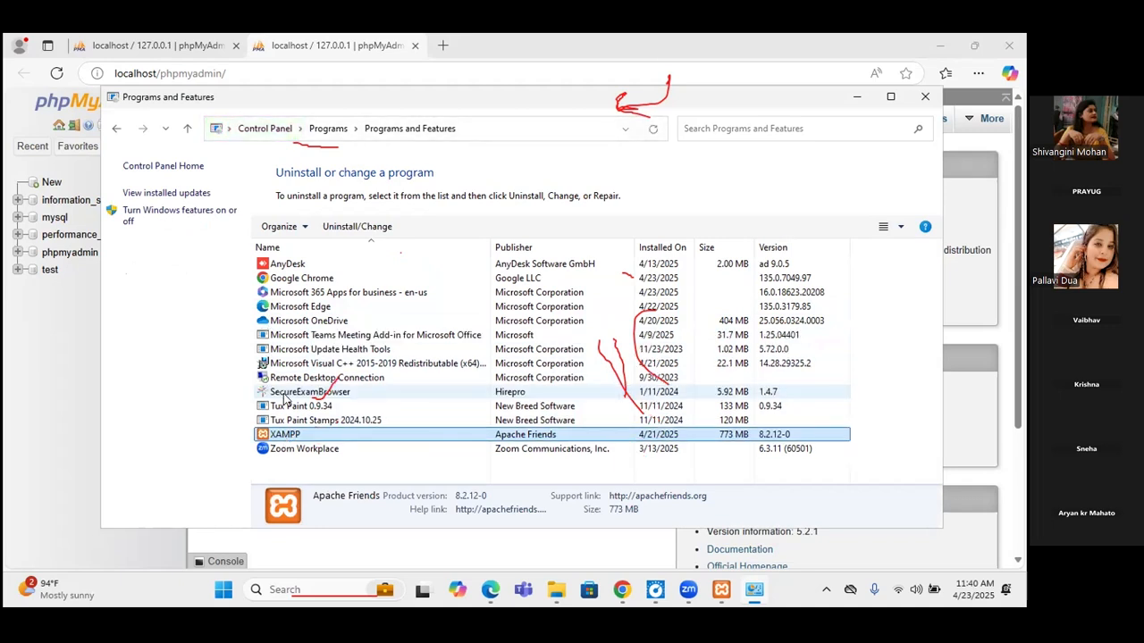
right_click(338, 436)
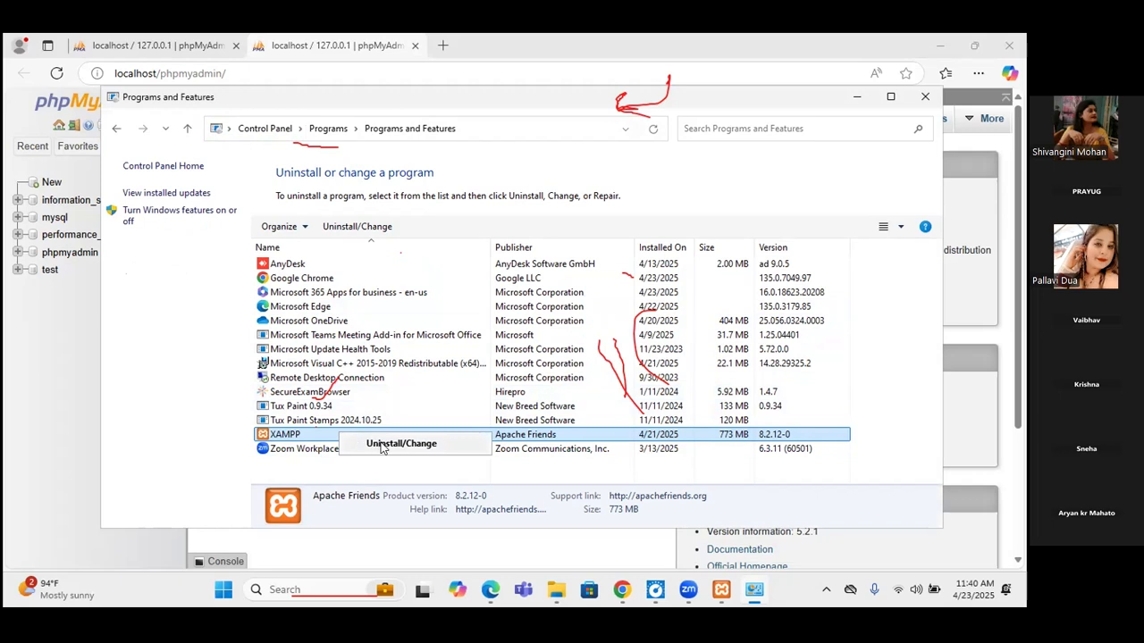
click(383, 446)
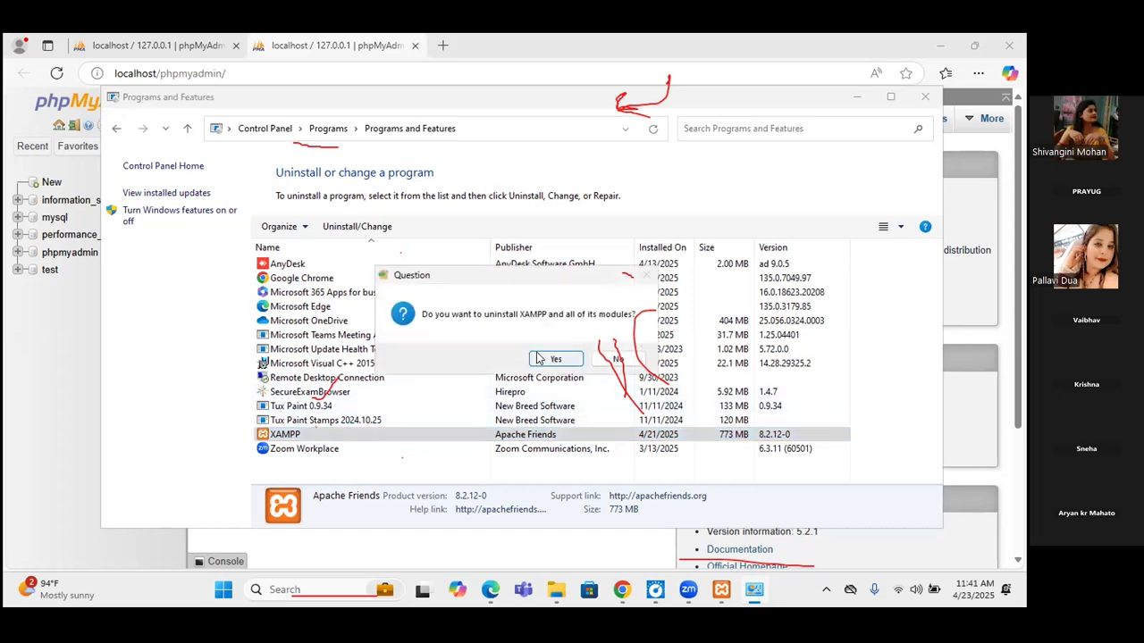
click(563, 359)
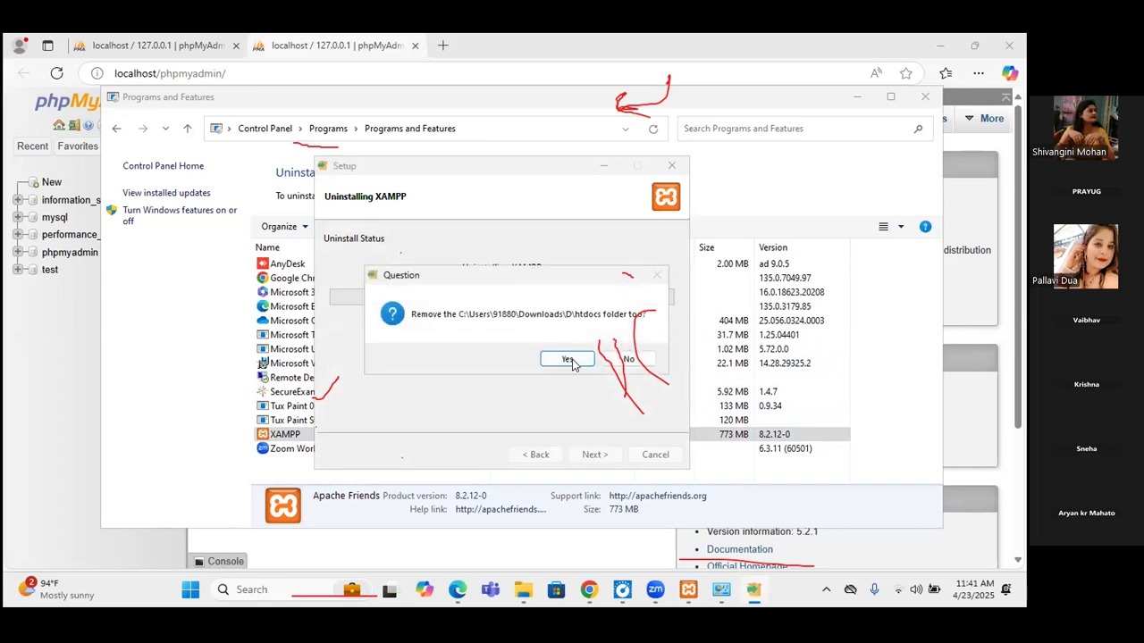
click(568, 359)
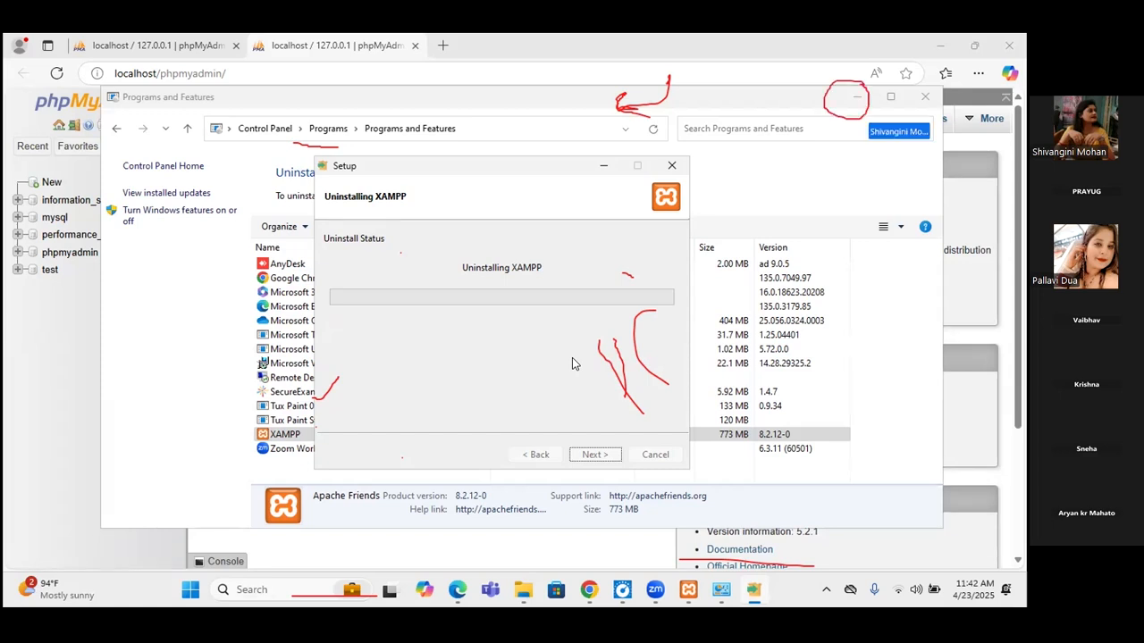
Minimize the Programs and Features, uninstaller, browser and File Explorer windows and close the XAMPP Control Panel.
click(857, 97)
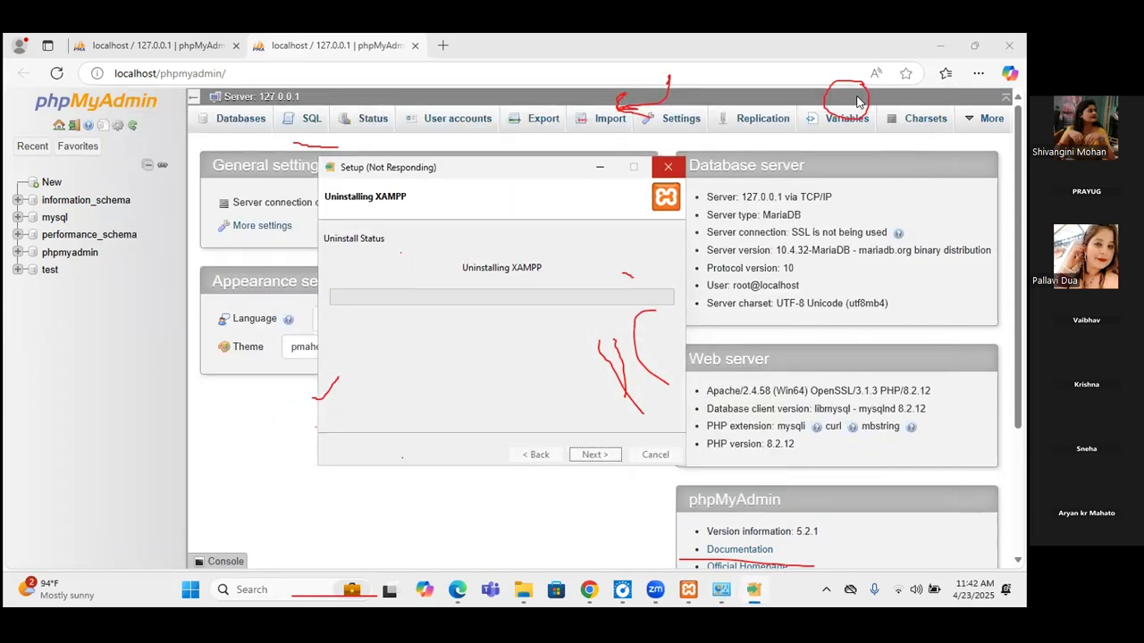
click(598, 169)
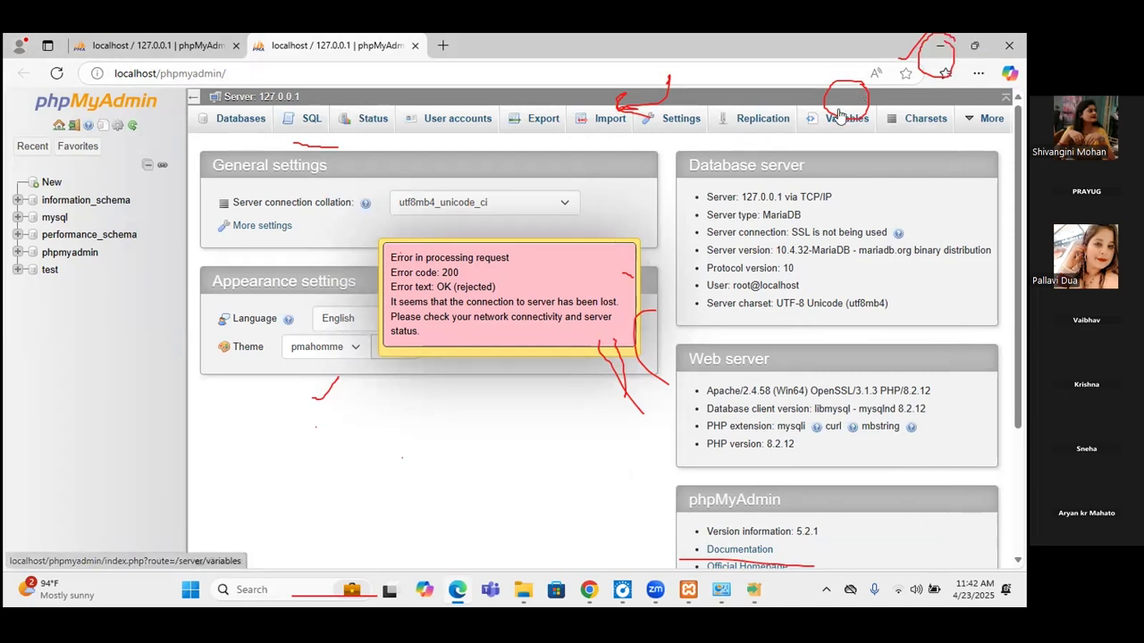
click(937, 46)
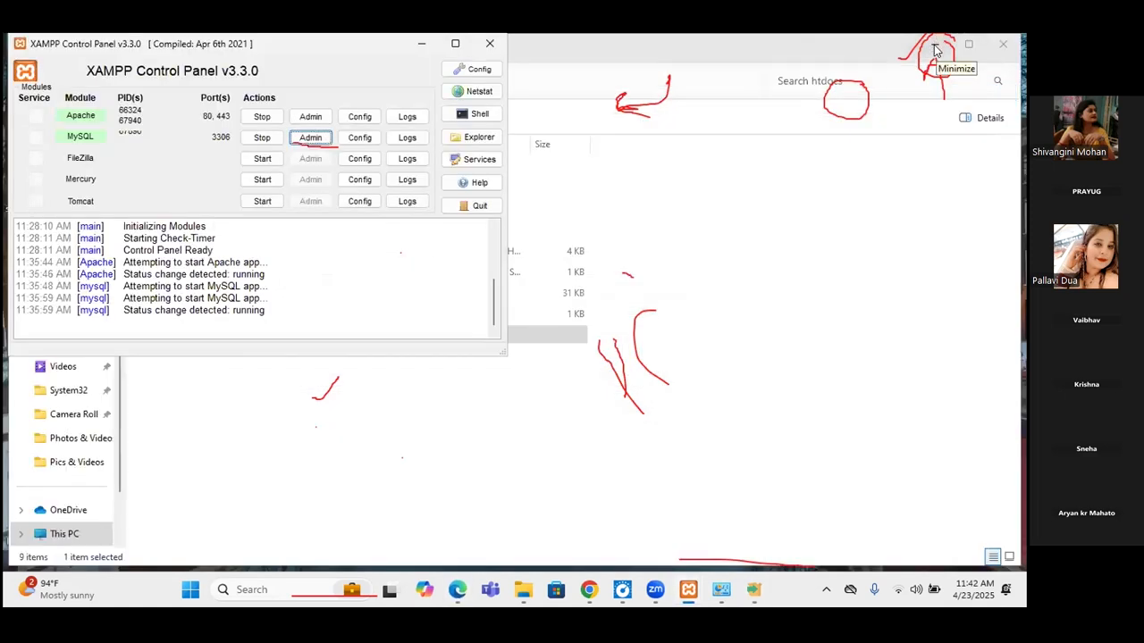
click(936, 46)
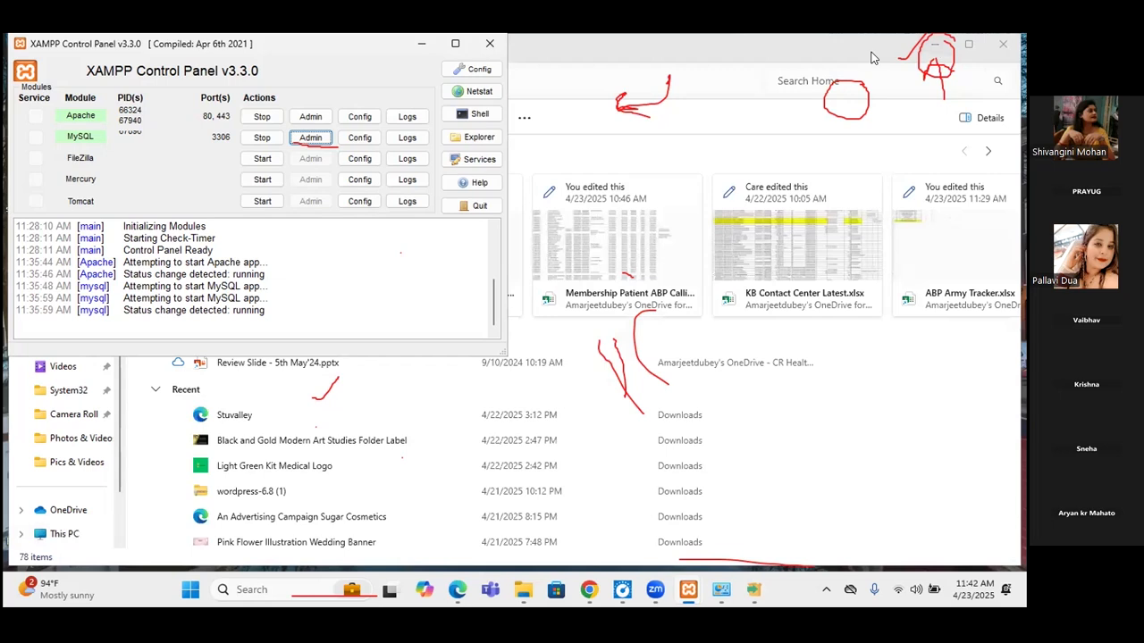
click(935, 49)
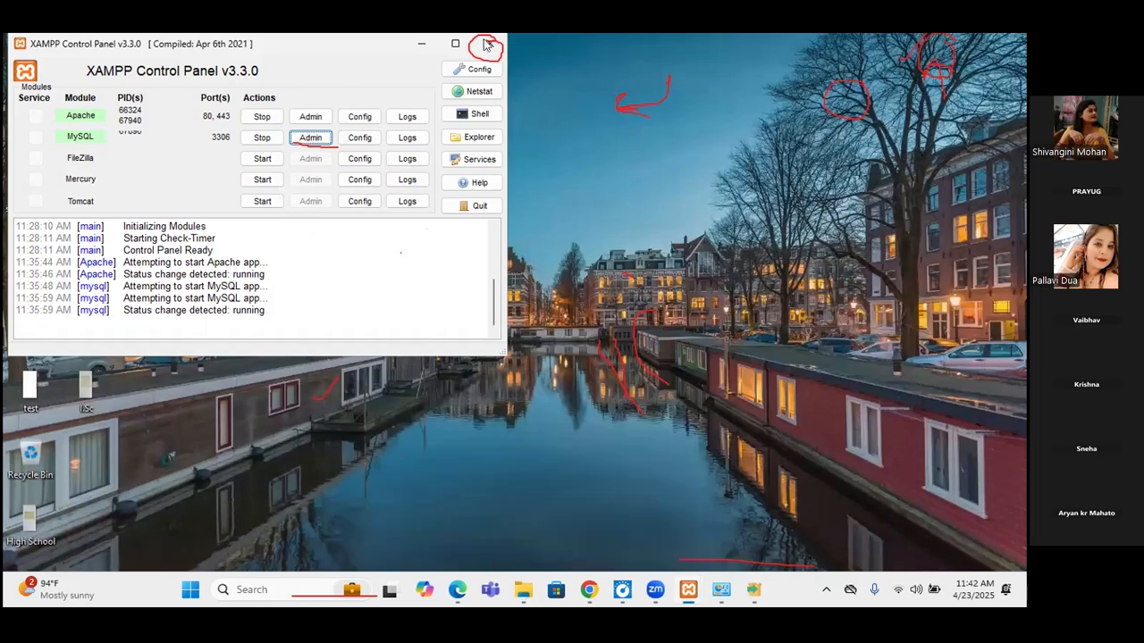
click(491, 45)
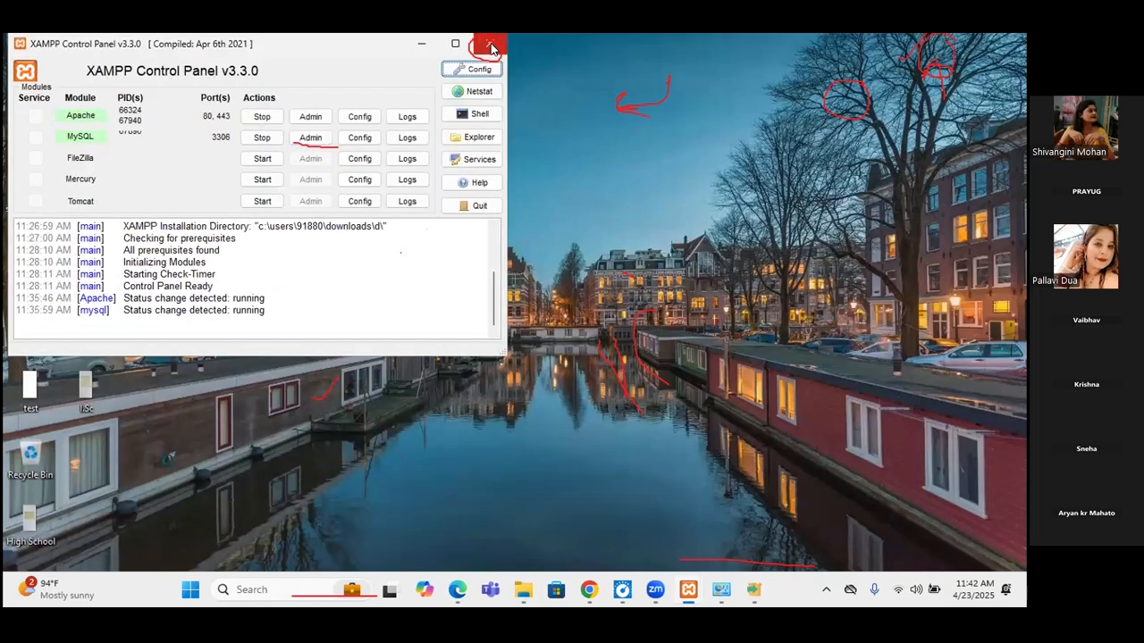
click(490, 44)
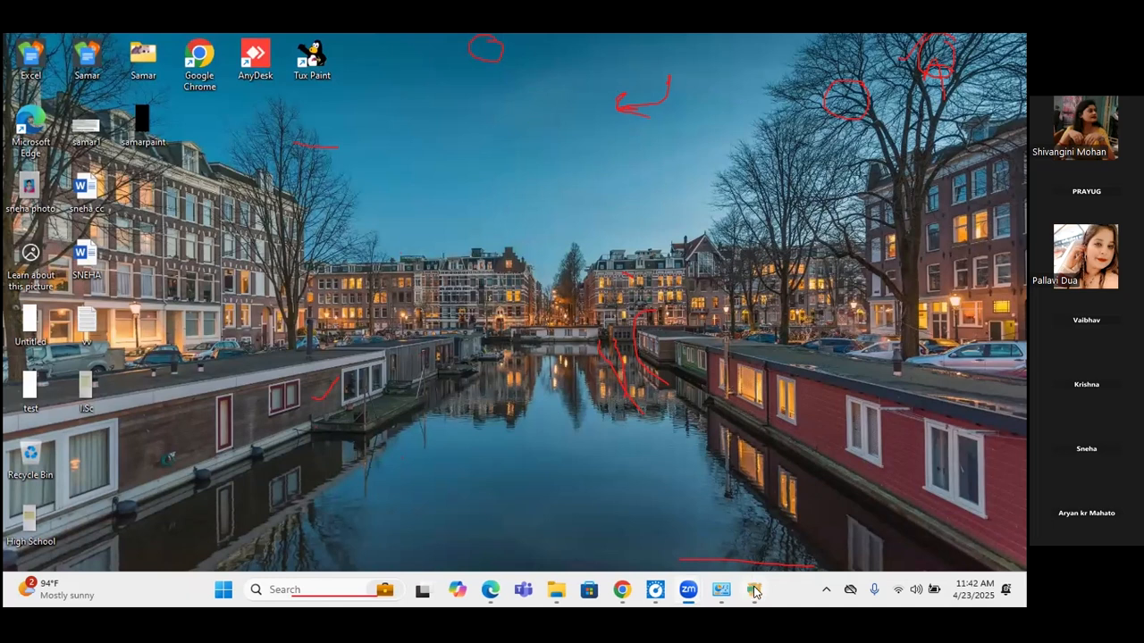
Bring the XAMPP uninstaller back to the front and close the command prompt windows it opens.
mouse_move(754, 592)
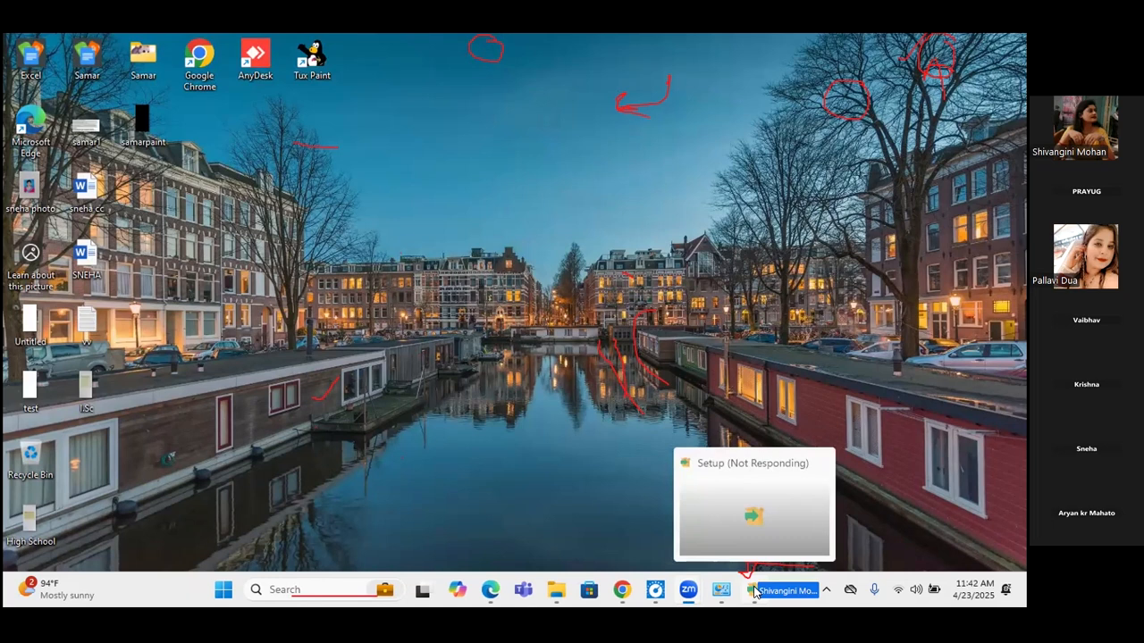
click(754, 592)
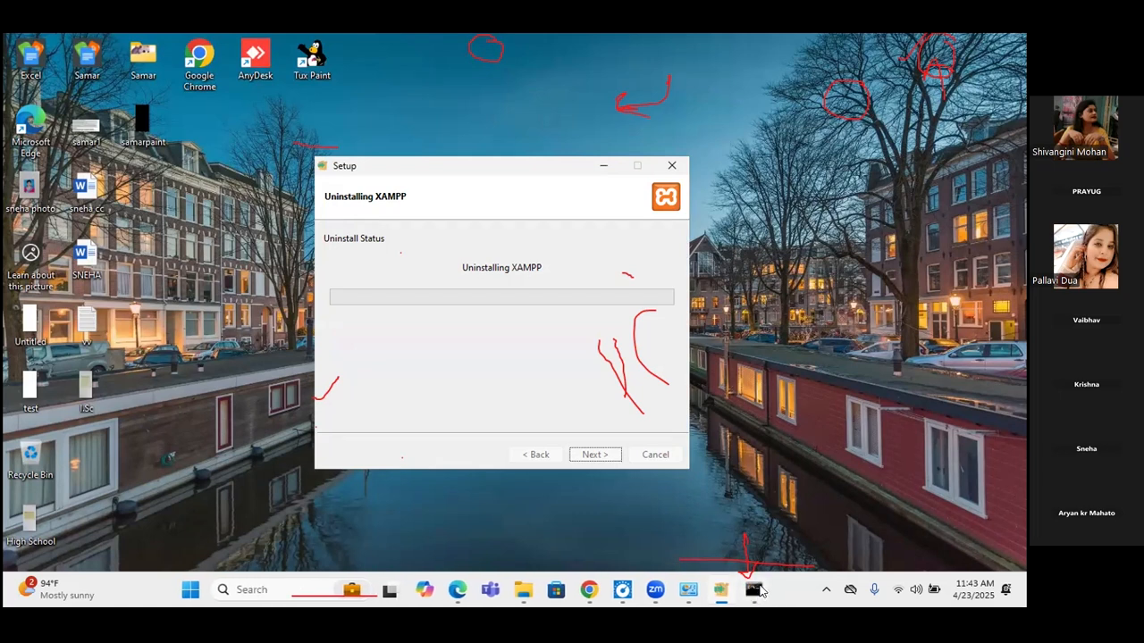
mouse_move(757, 593)
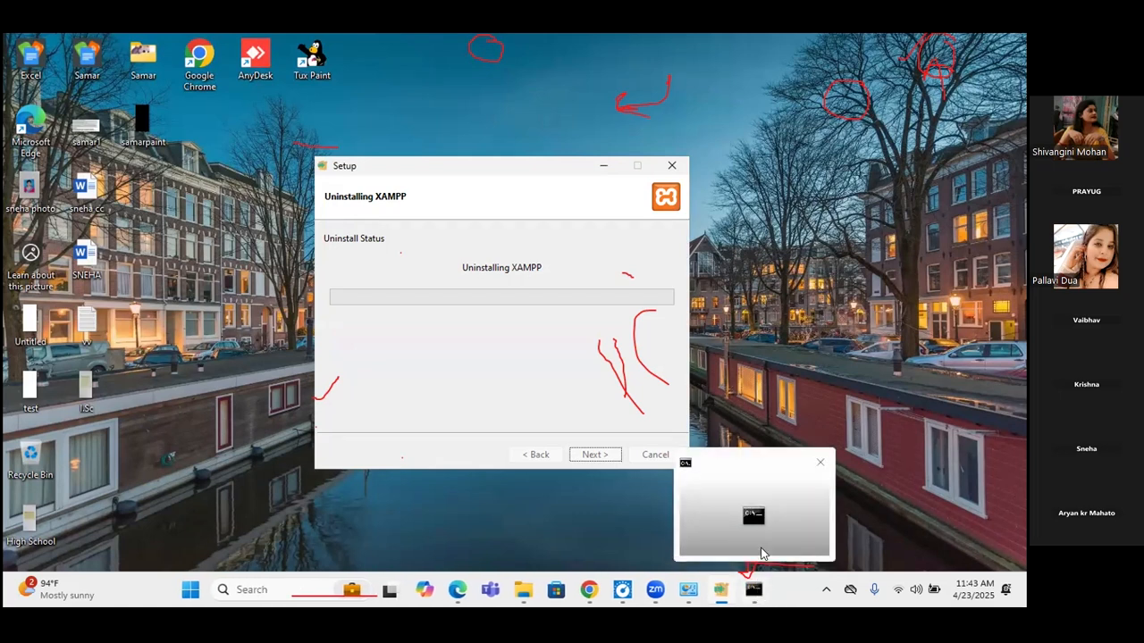
click(761, 555)
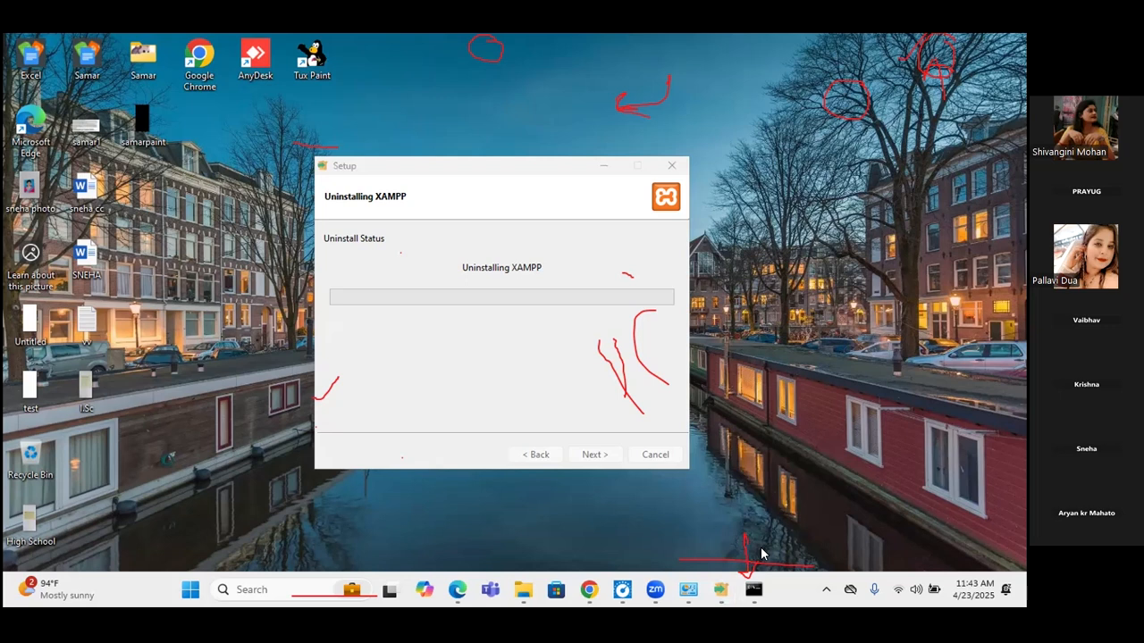
click(751, 595)
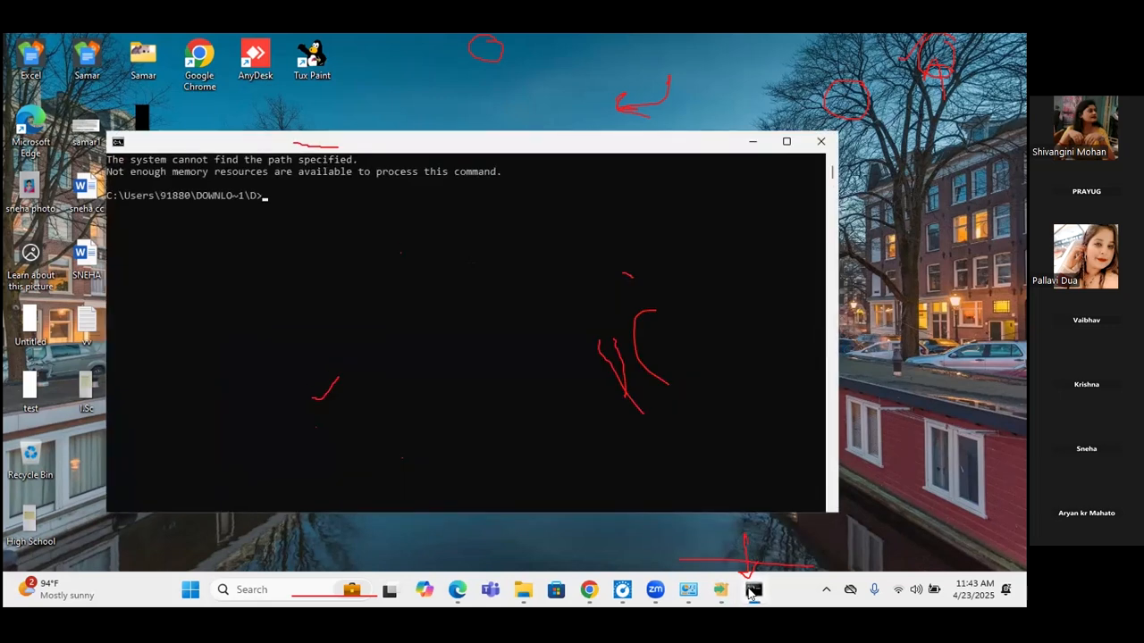
click(815, 144)
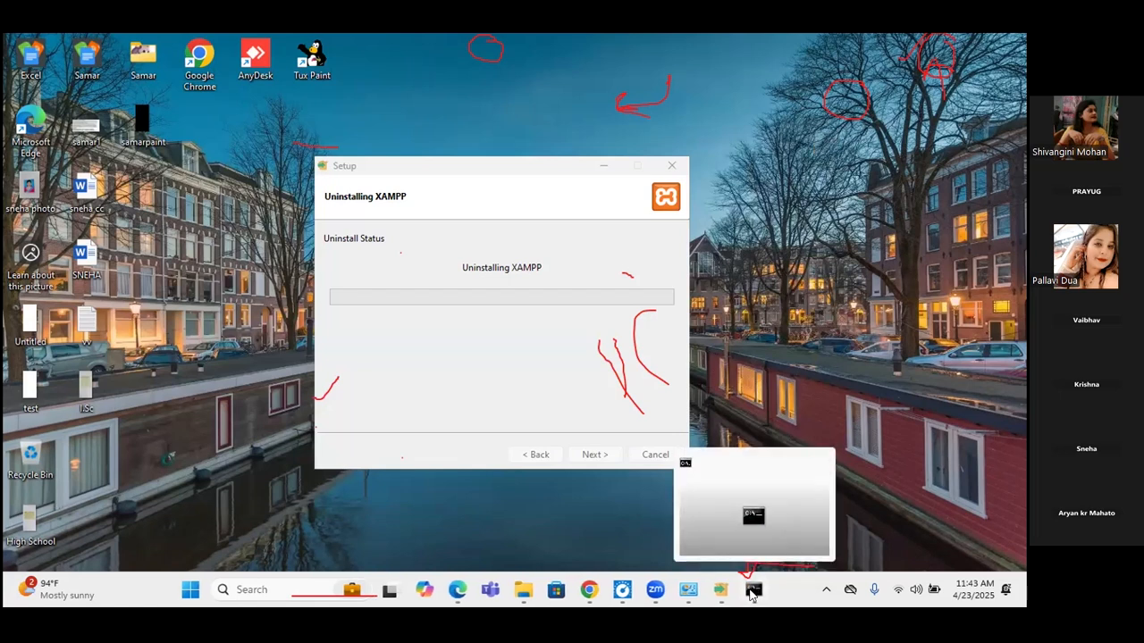
click(752, 593)
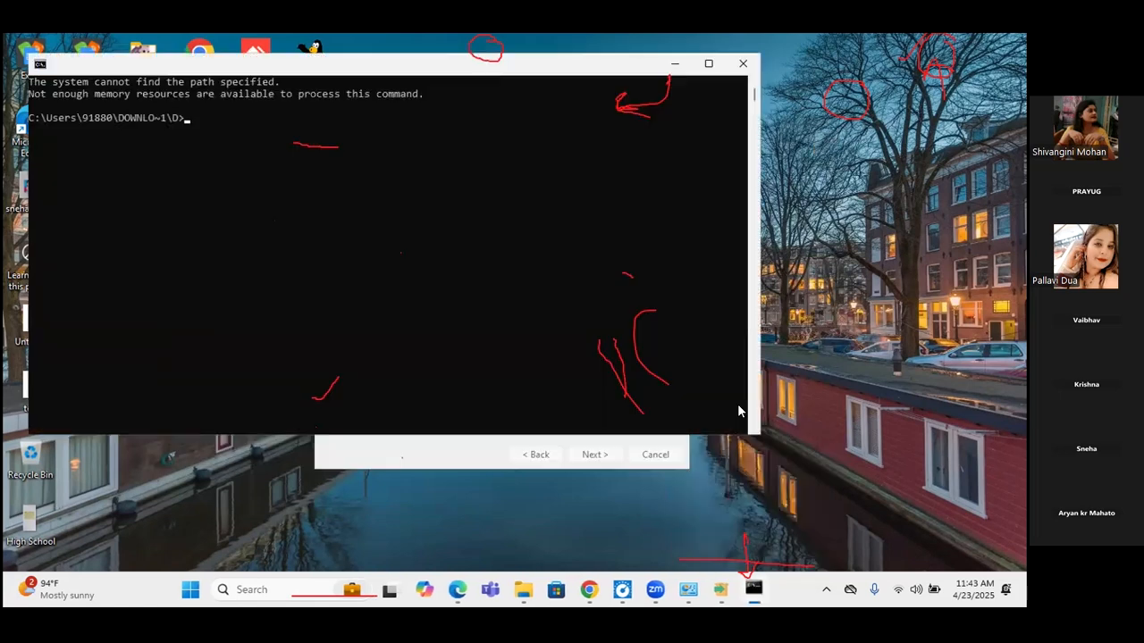
click(741, 64)
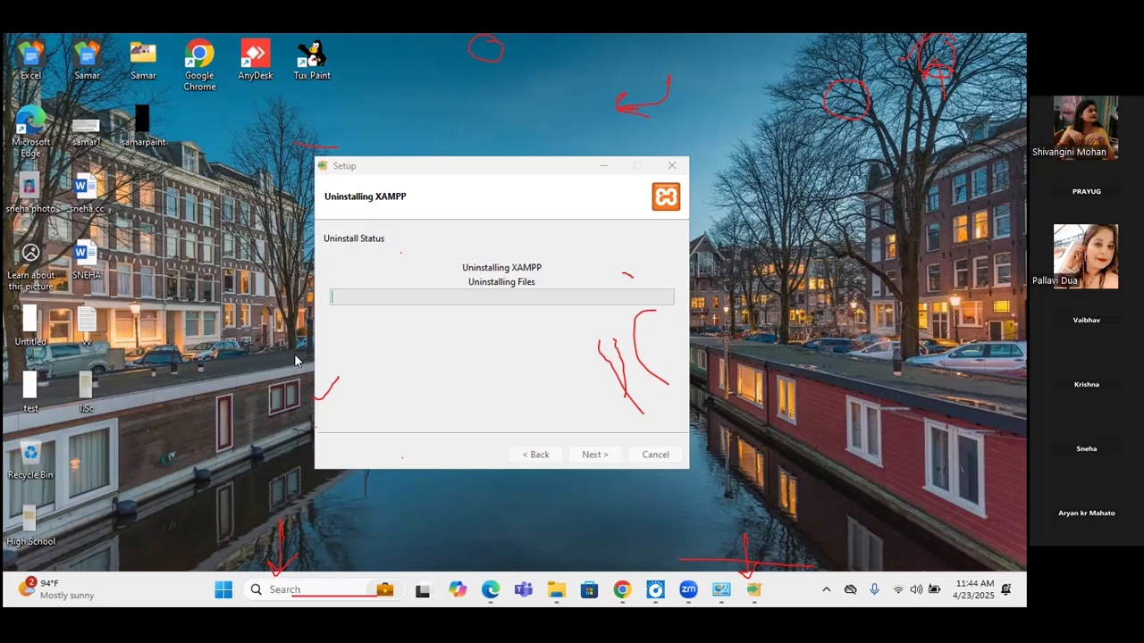
Search Windows for "run", open the Run dialog and clear the appwiz.cpl entry from it.
click(269, 590)
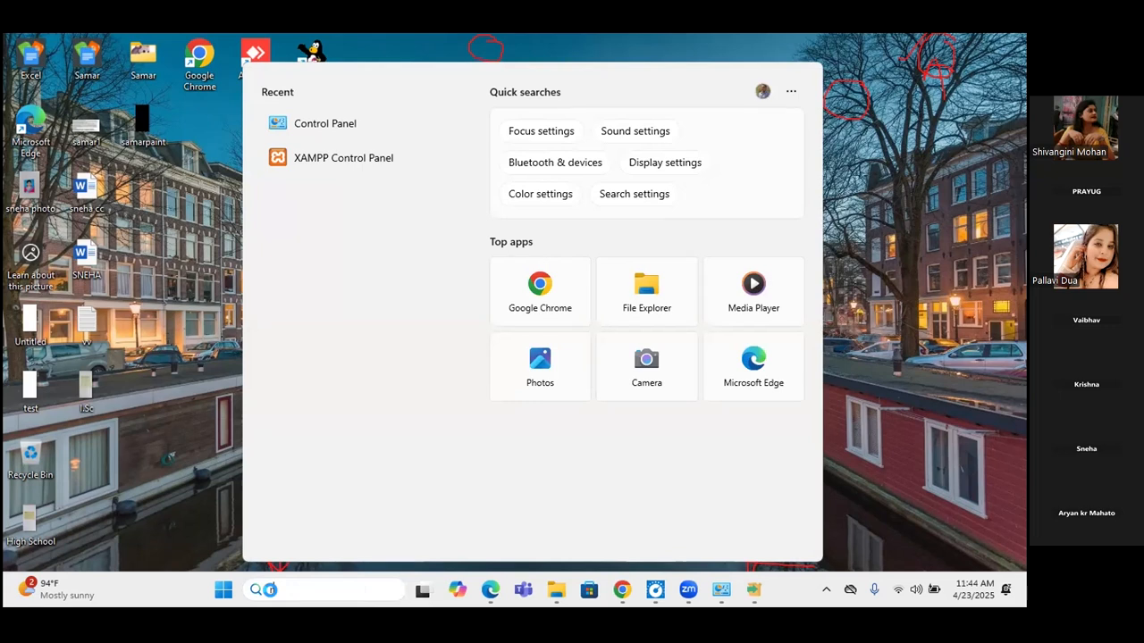
text(run)
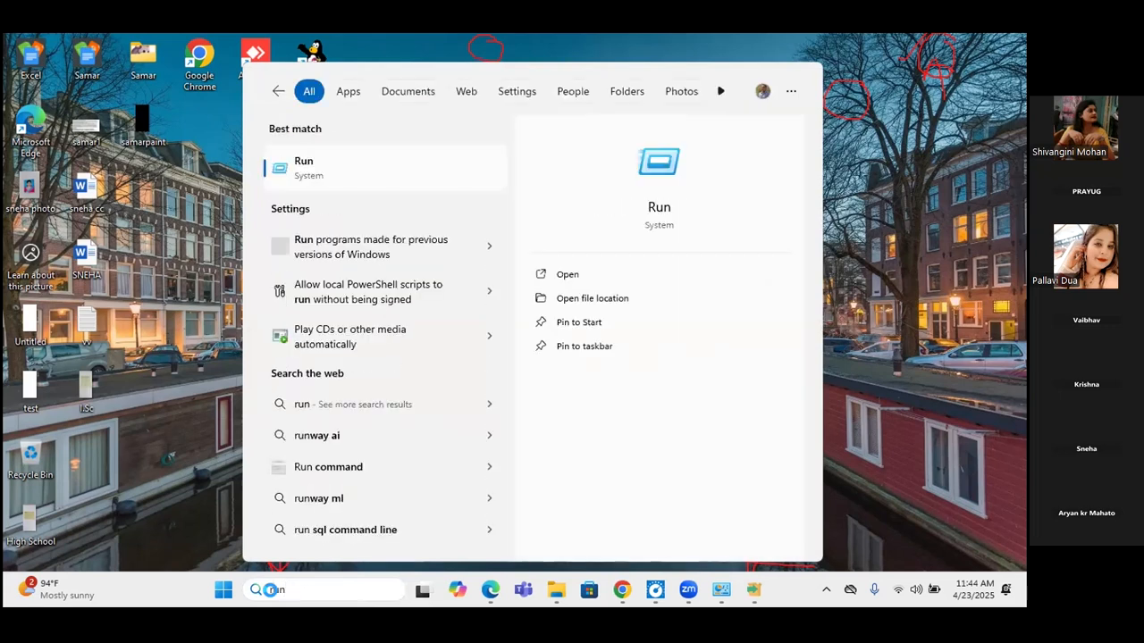
click(588, 279)
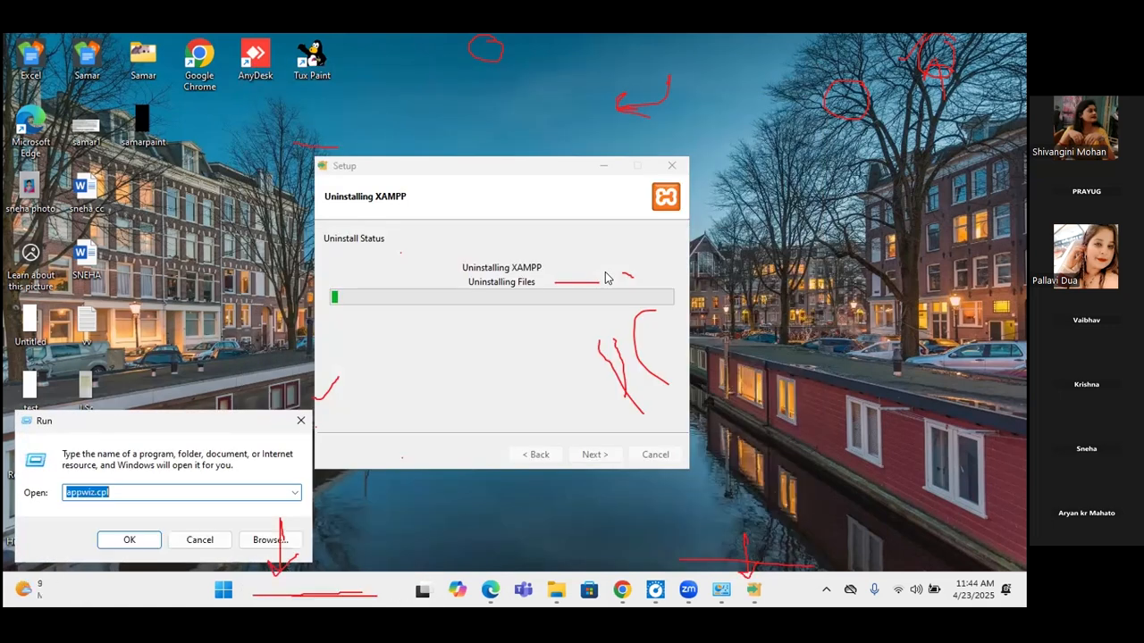
click(122, 490)
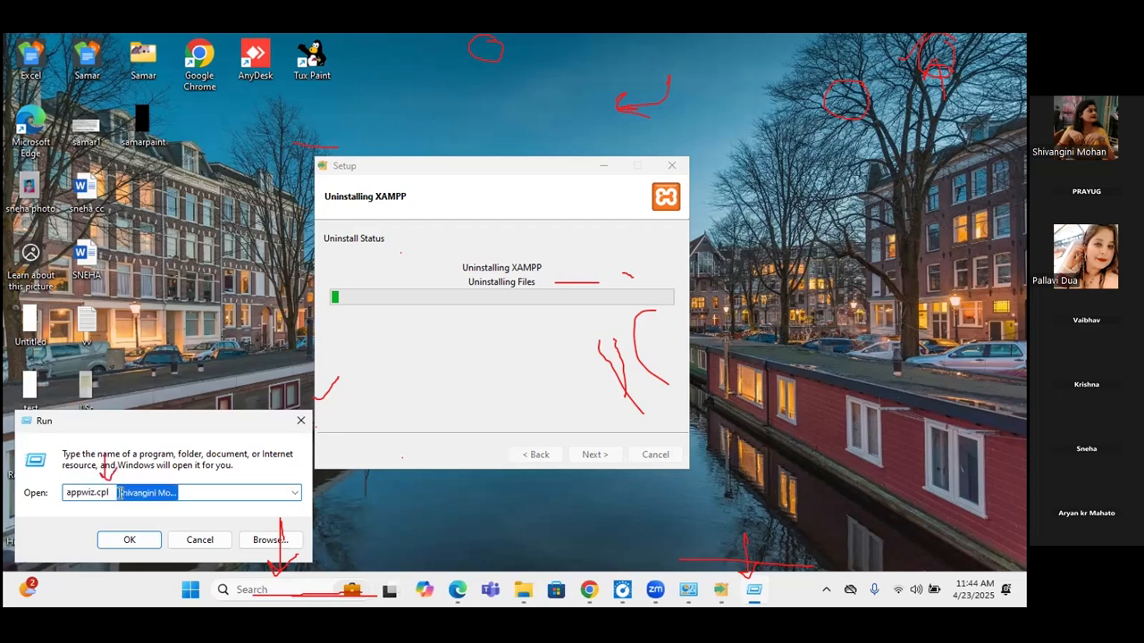
key(BackSpace)
key(BackSpace)
key(BackSpace)
key(BackSpace)
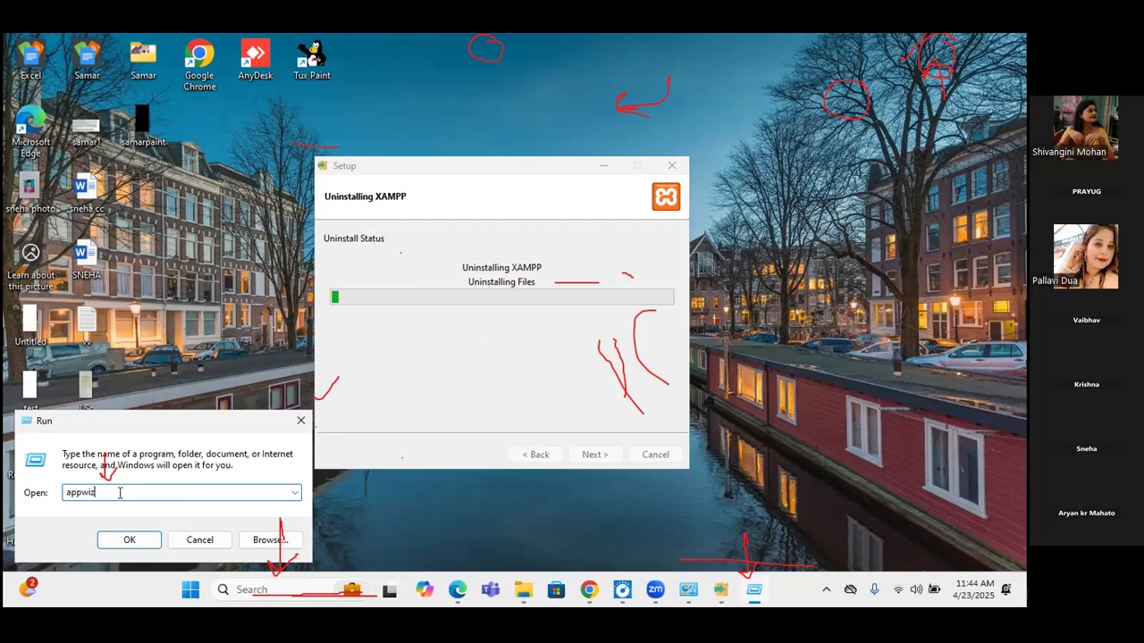
key(BackSpace)
key(BackSpace)
key(BackSpace)
key(BackSpace)
key(BackSpace)
key(BackSpace)
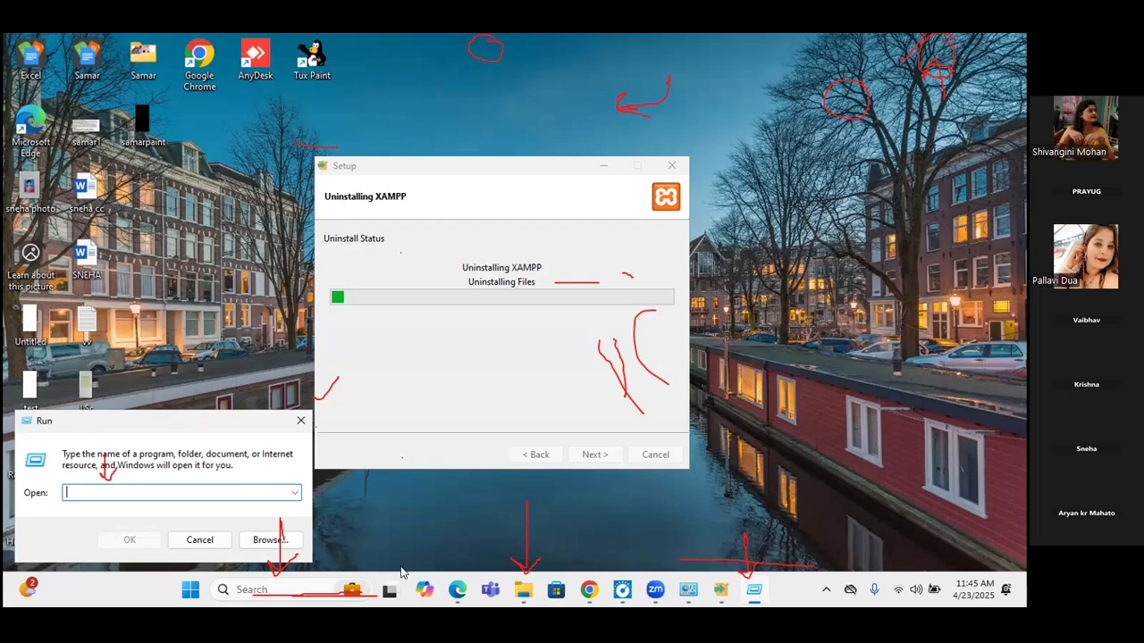
Delete the extracted wordpress-6.8 (1) folder and the xampp-windows-x64-8.2.12-0-VS16 installer from the Downloads folder.
click(522, 592)
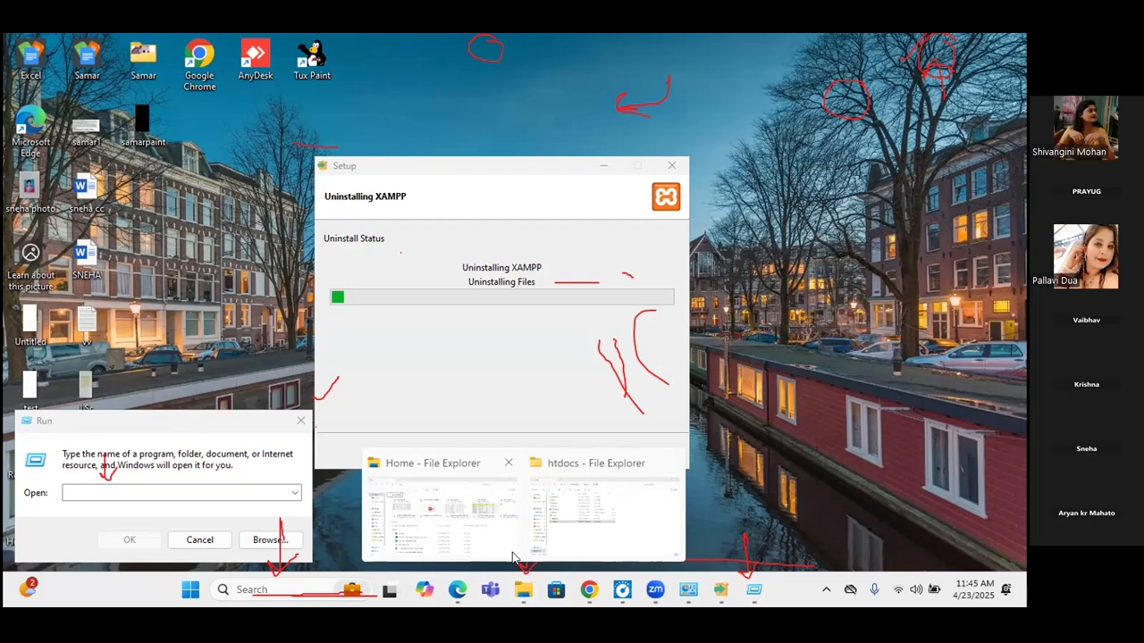
click(513, 557)
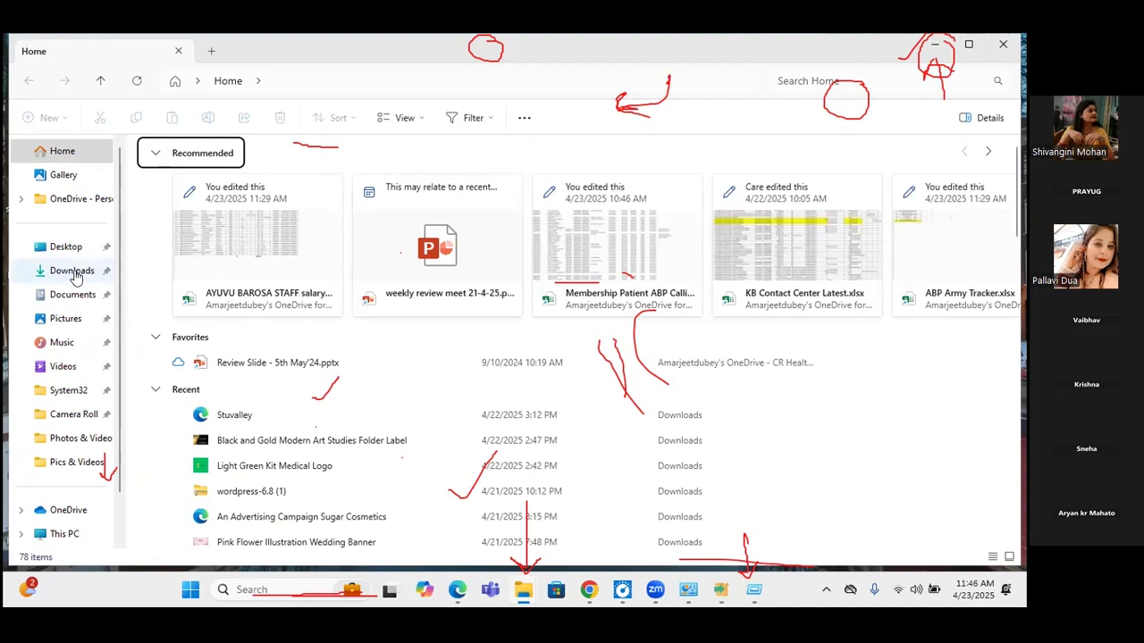
click(76, 278)
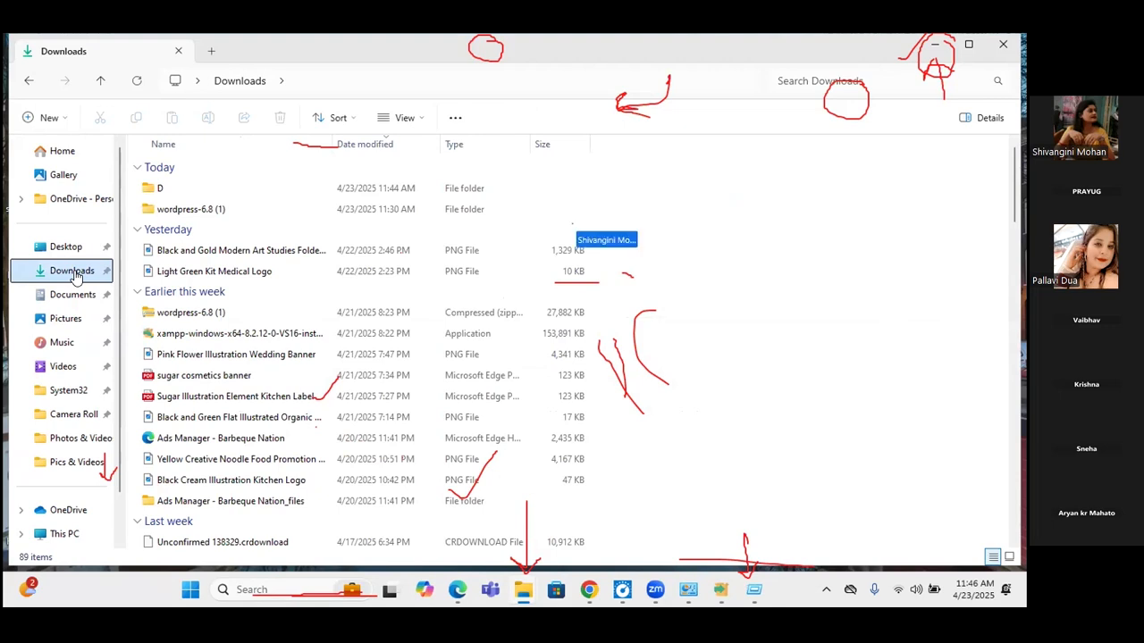
click(207, 212)
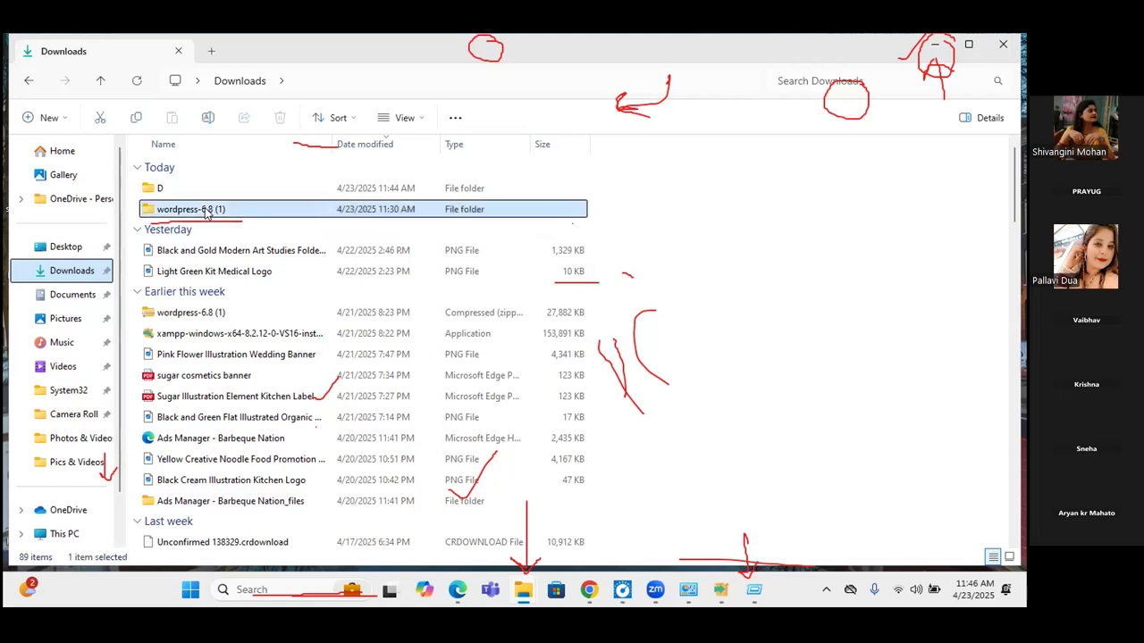
click(281, 122)
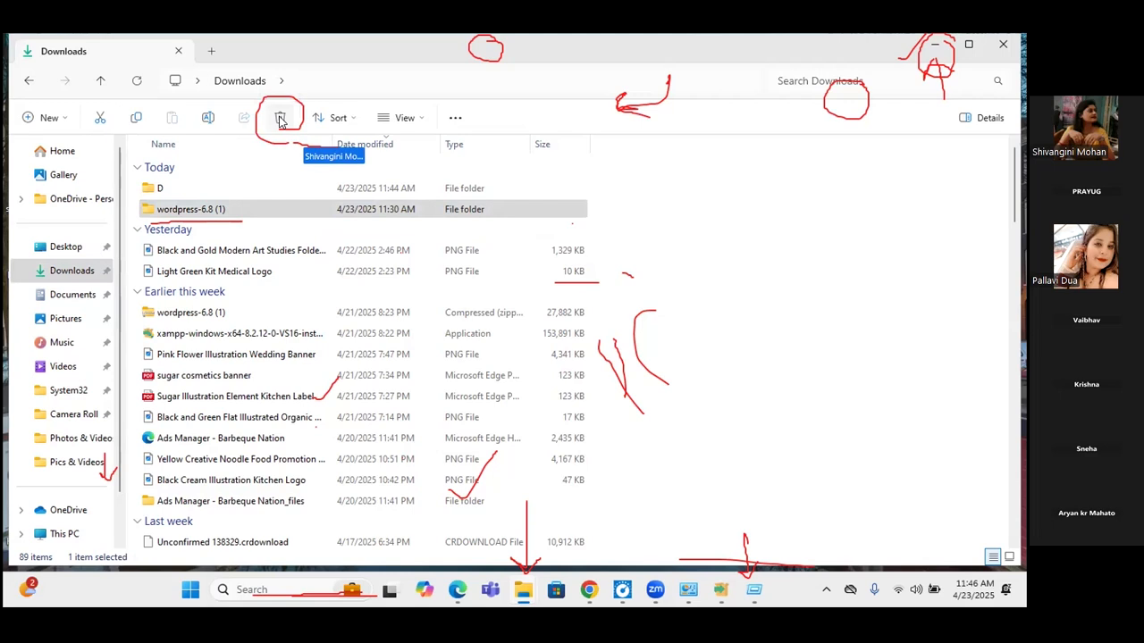
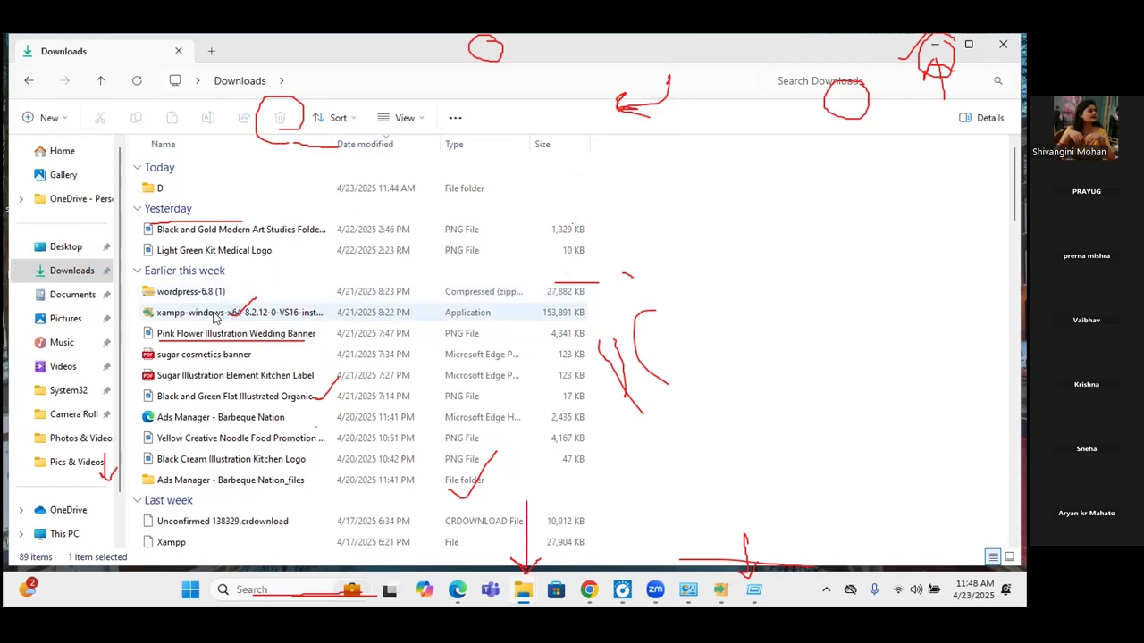
click(214, 317)
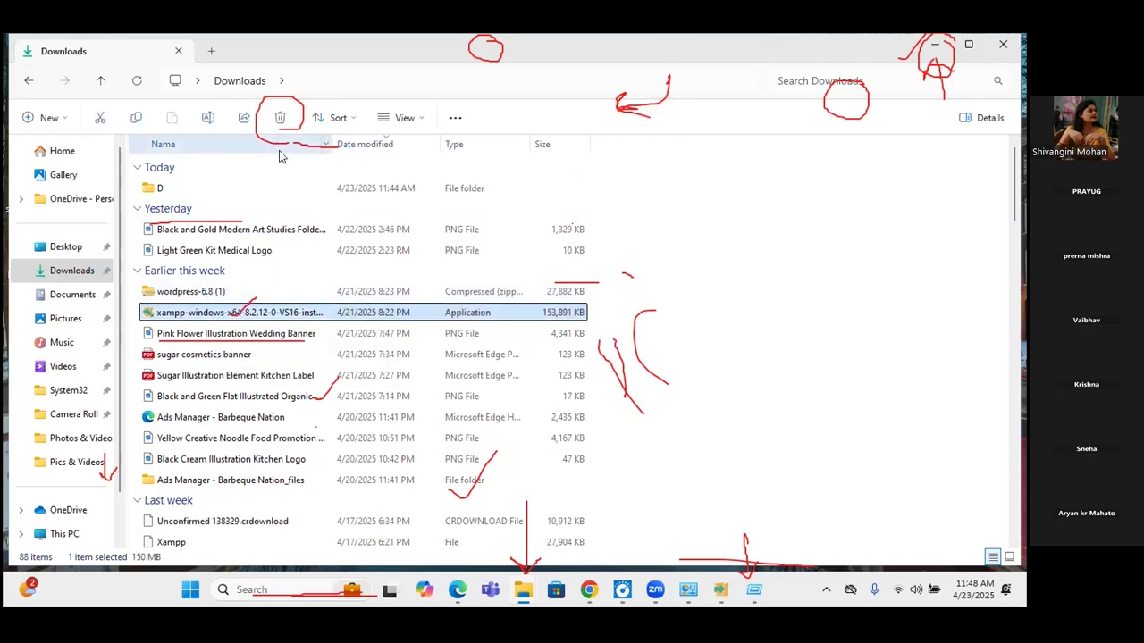
click(280, 119)
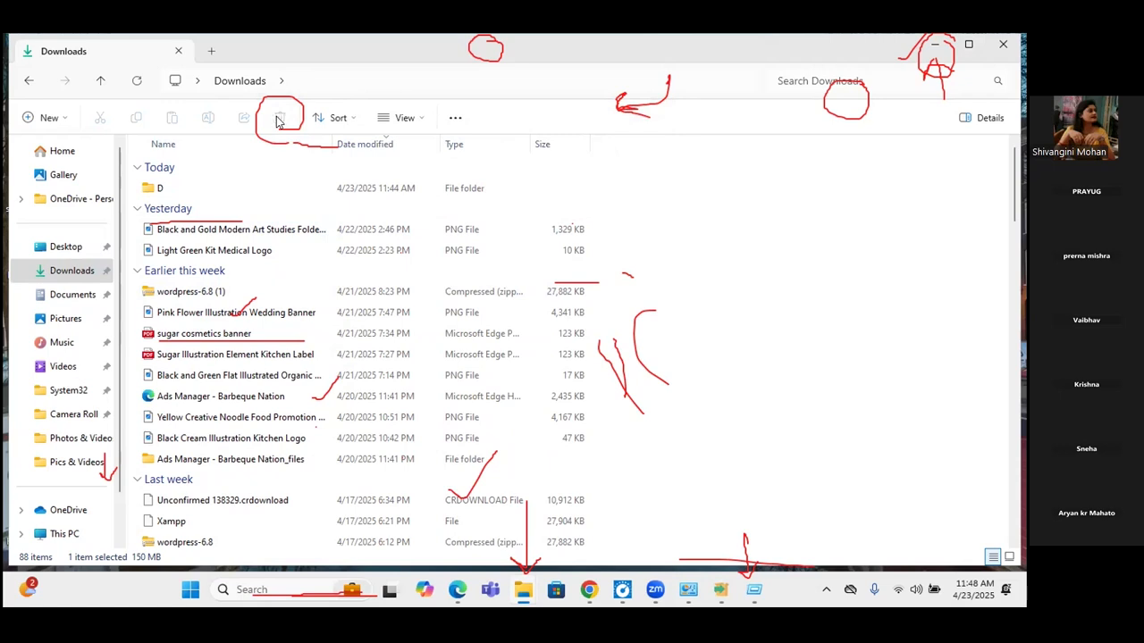
Delete the wordpress-6.8 (1) archive, the Xampp file and the wordpress-6.8 archive from the Downloads folder and minimize File Explorer.
click(228, 293)
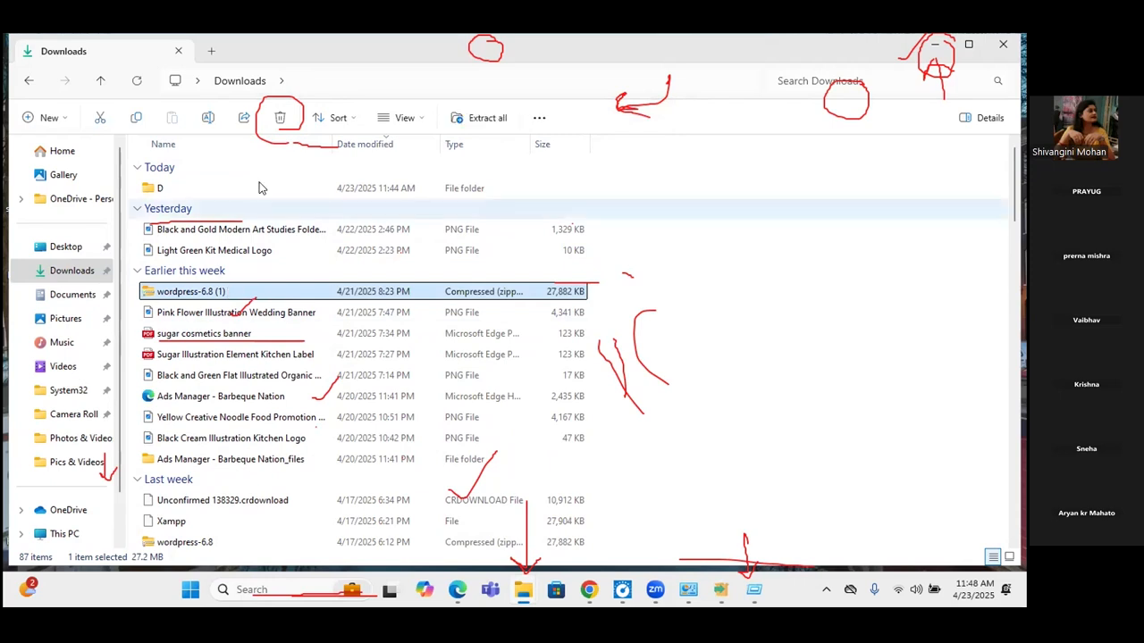
click(280, 123)
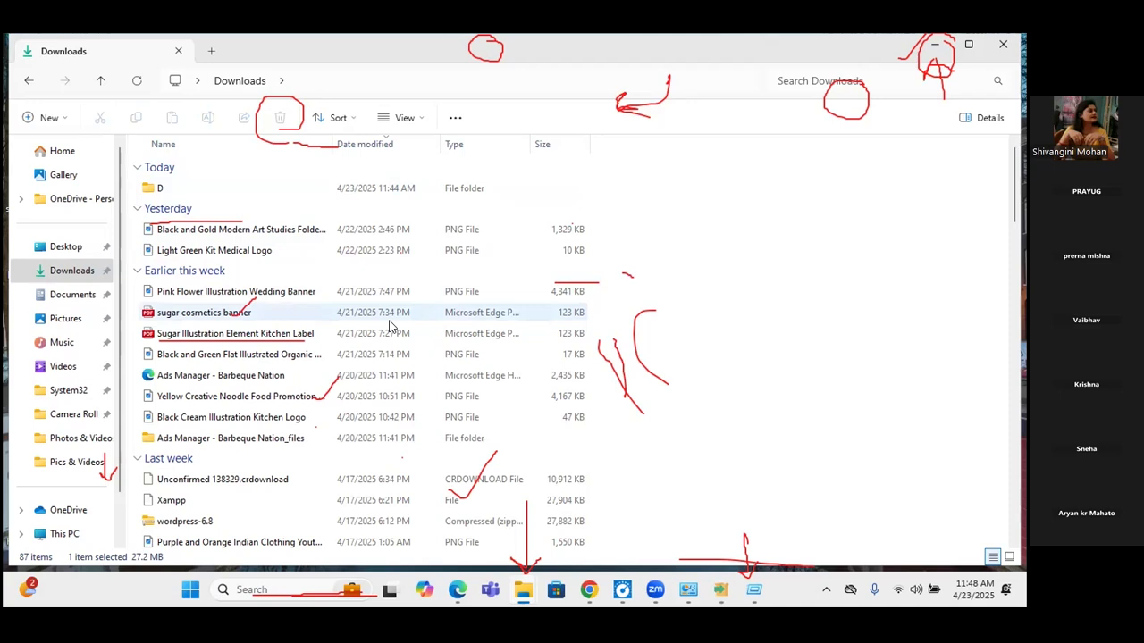
click(252, 506)
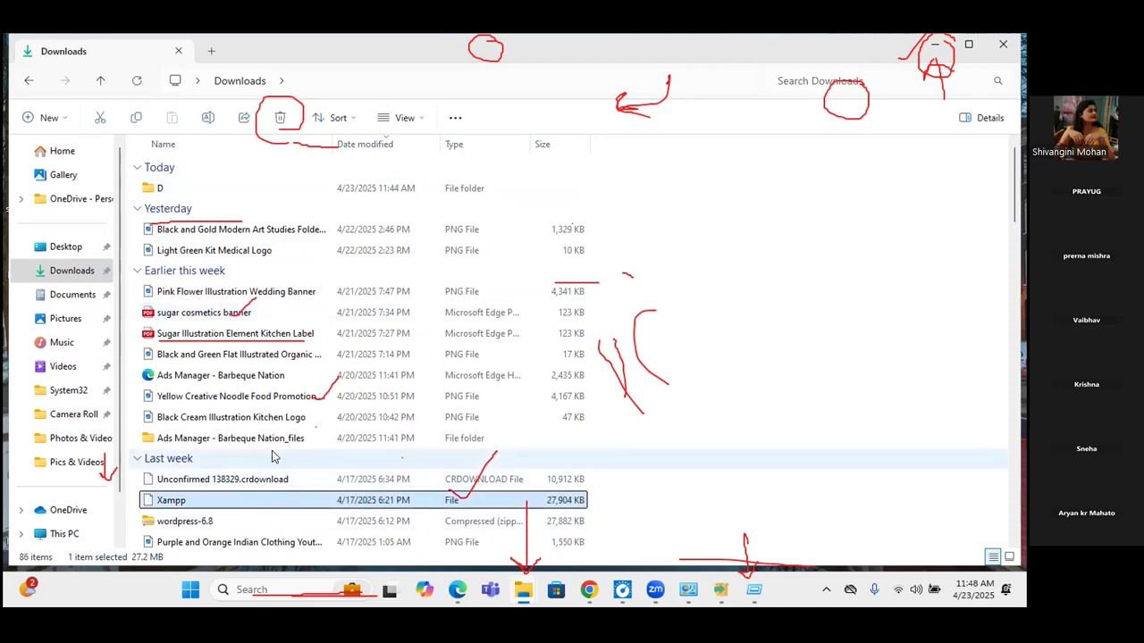
click(280, 121)
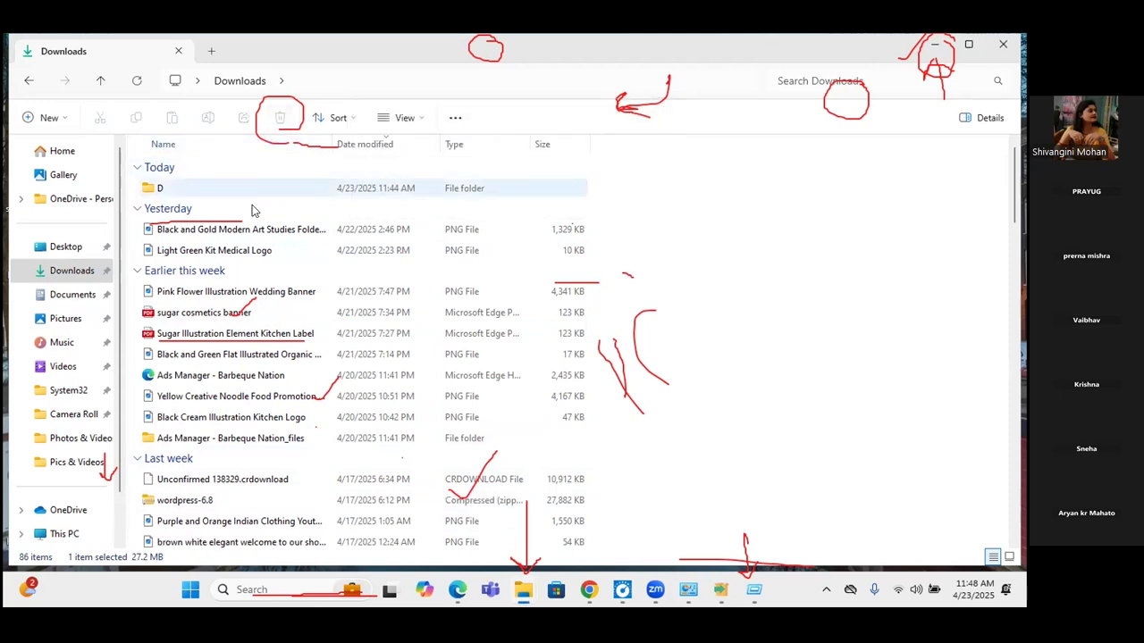
click(238, 498)
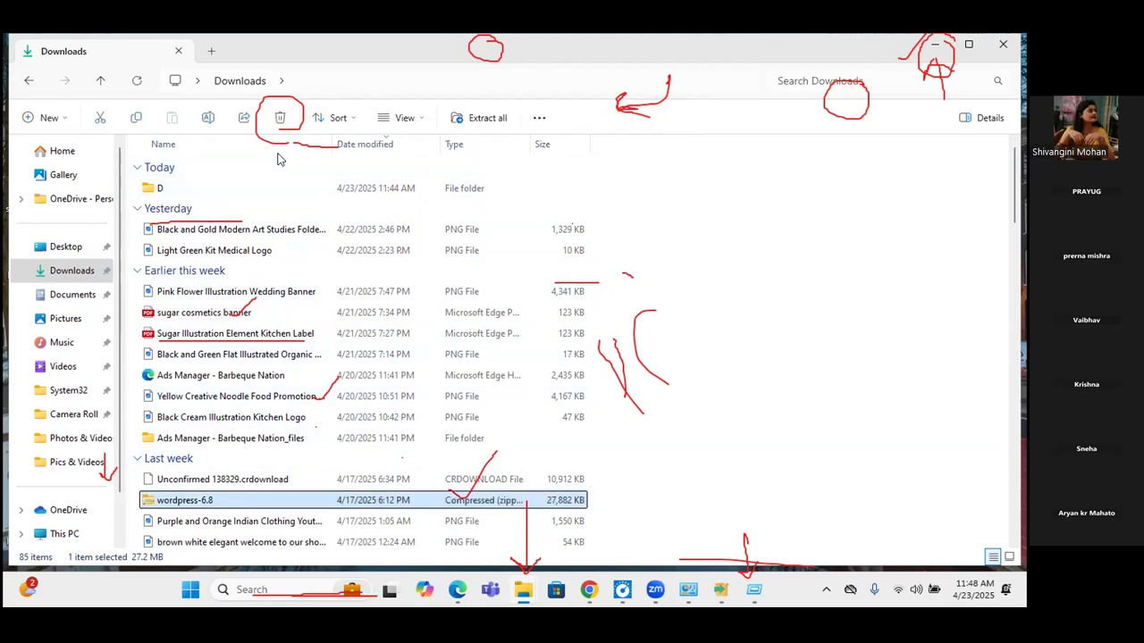
click(280, 120)
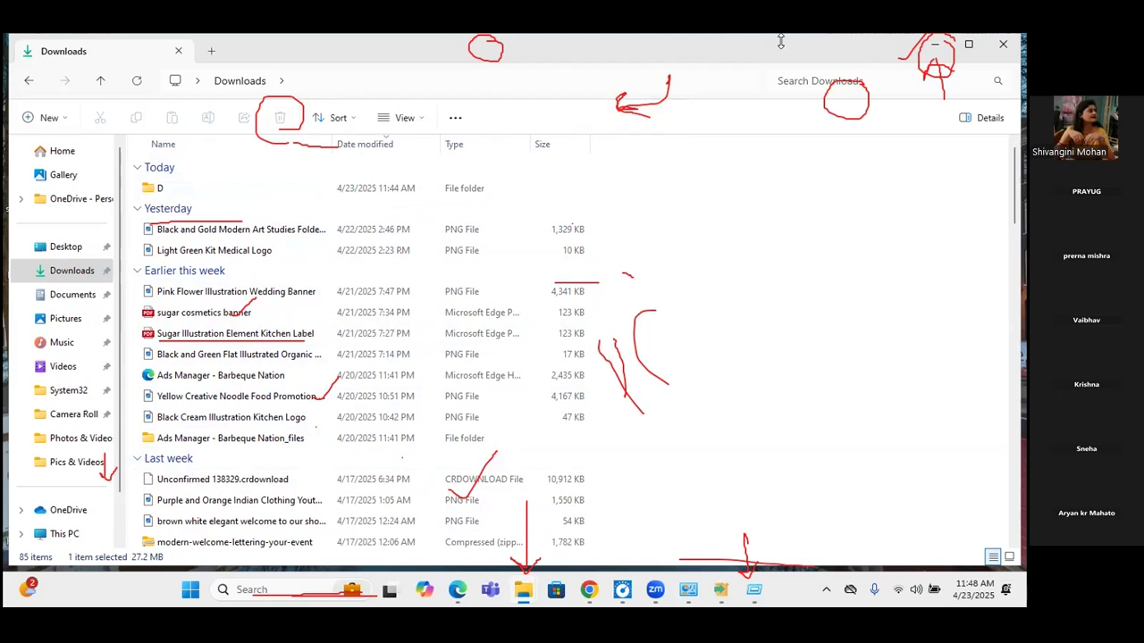
click(934, 45)
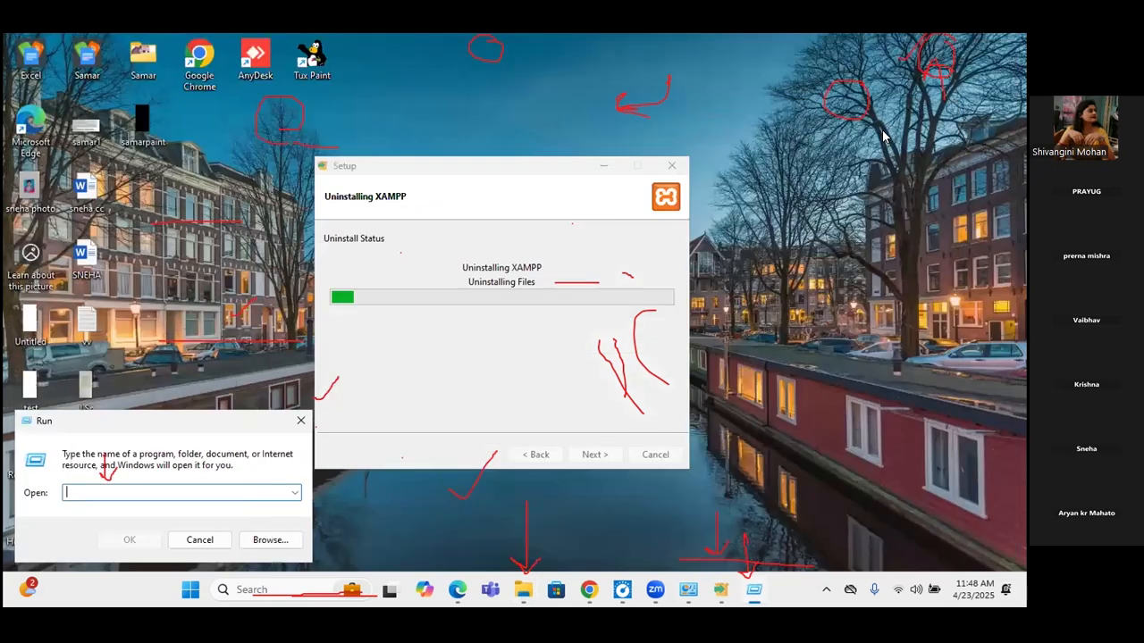
mouse_move(754, 590)
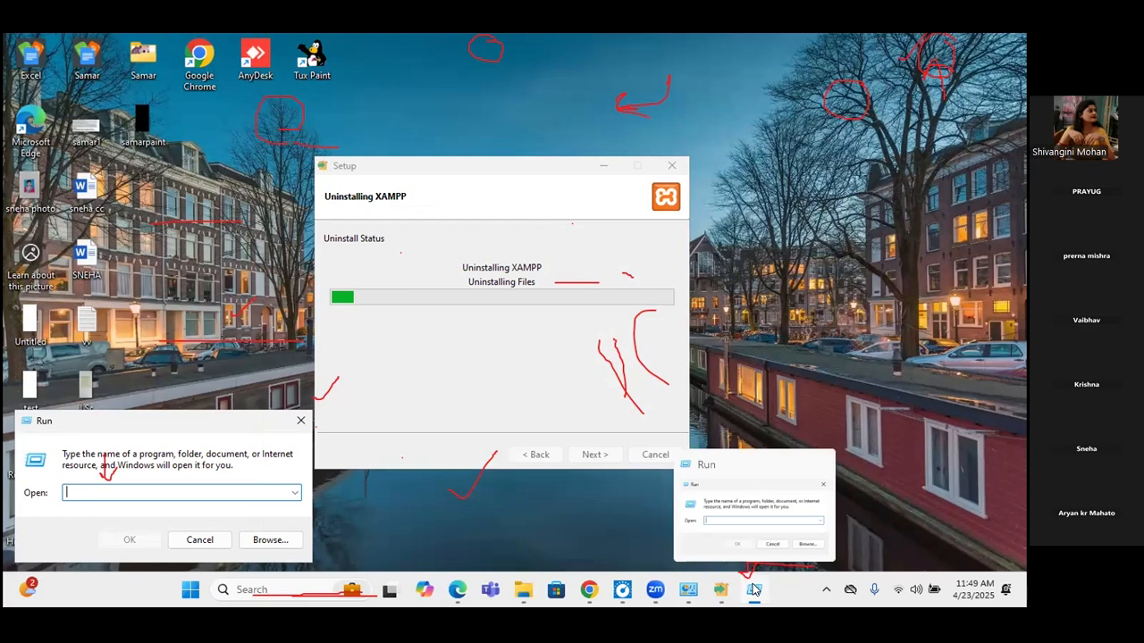
click(724, 547)
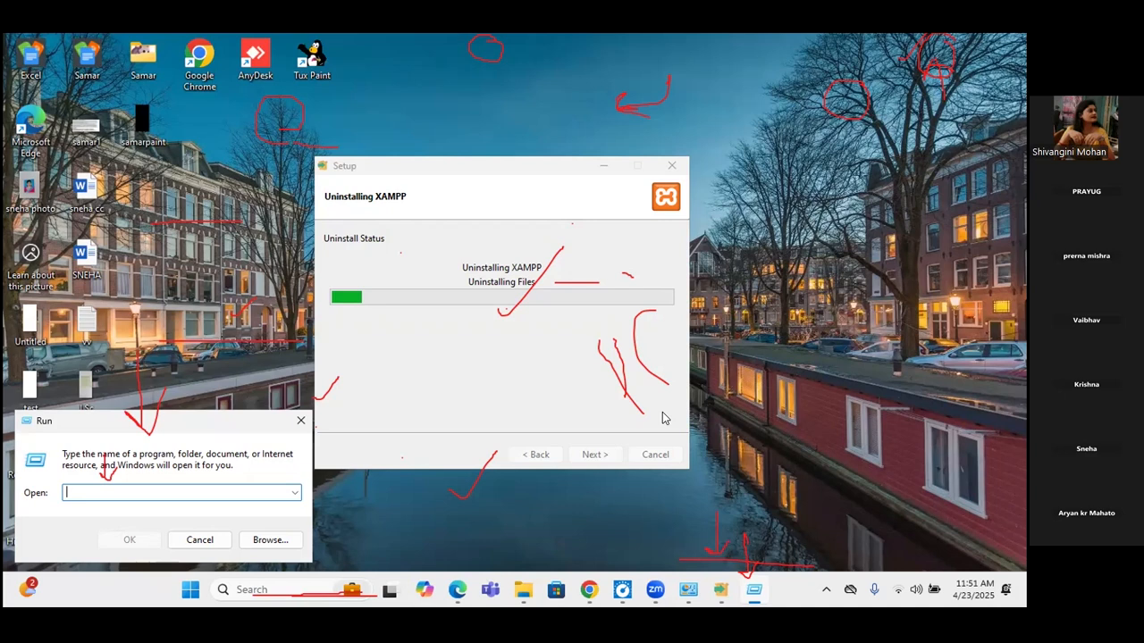
Switch to a Chrome new-tab window, open Facebook and go to the account owner's personal profile.
mouse_move(589, 592)
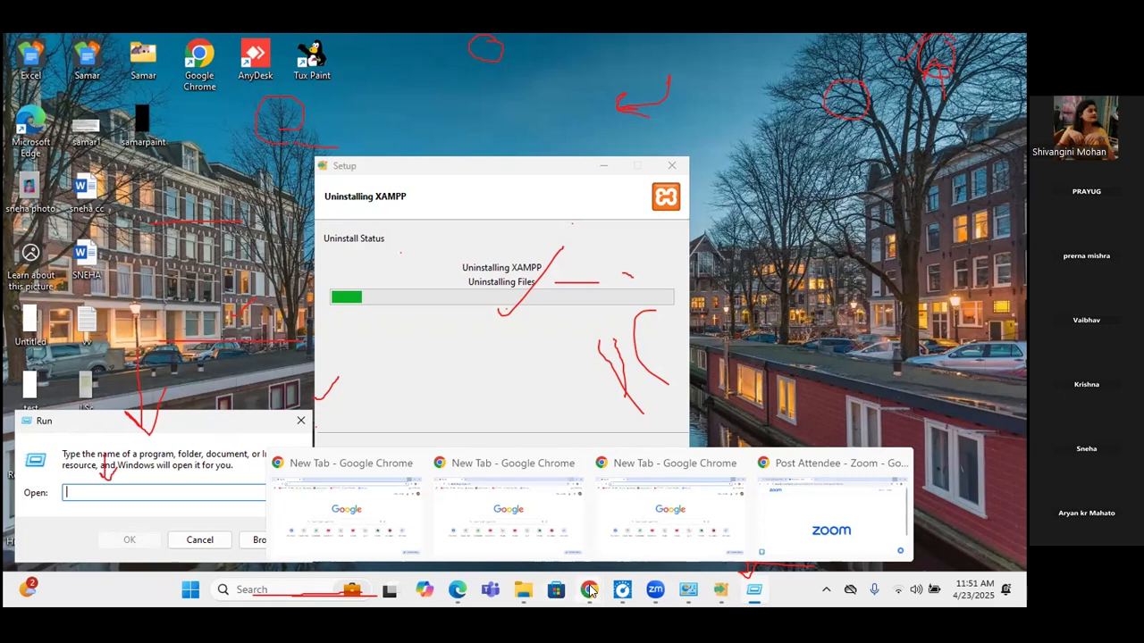
click(584, 591)
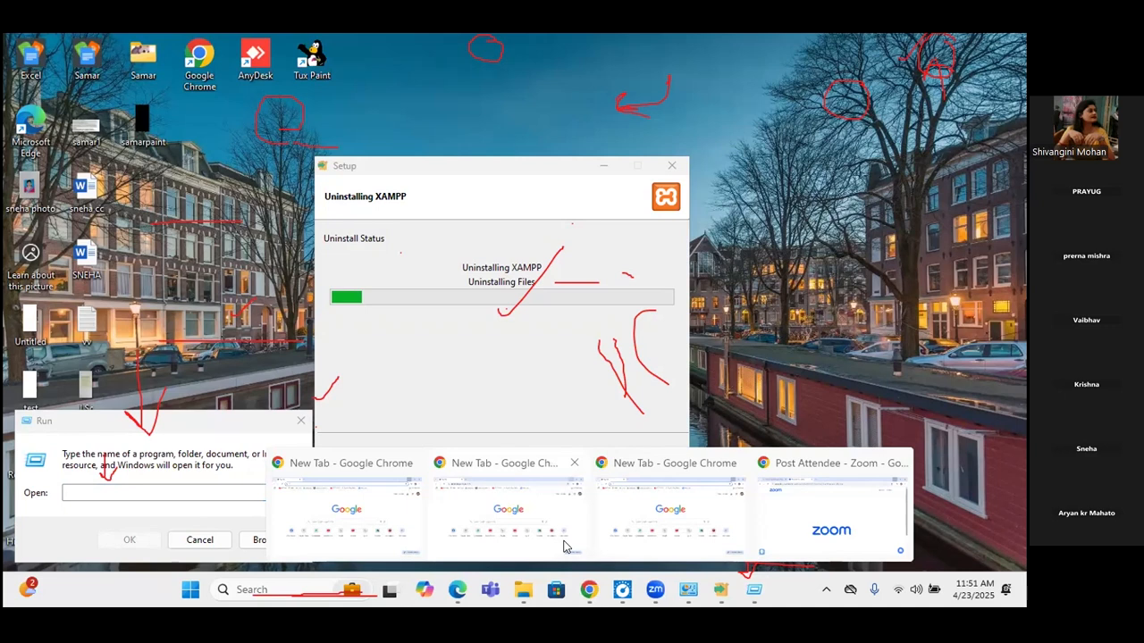
click(564, 546)
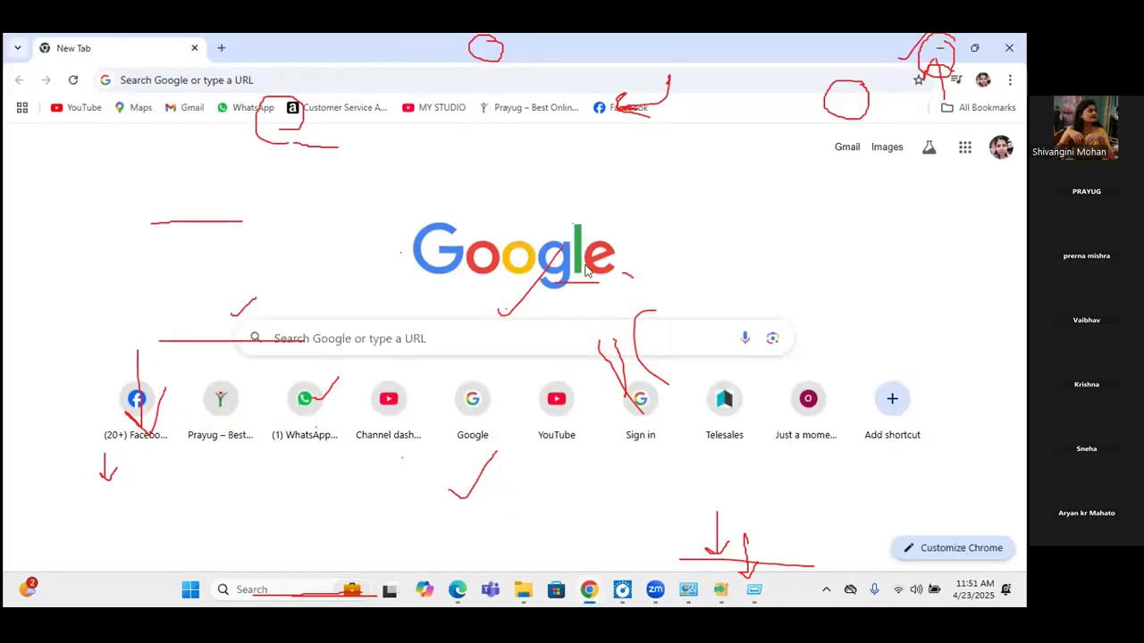
click(626, 109)
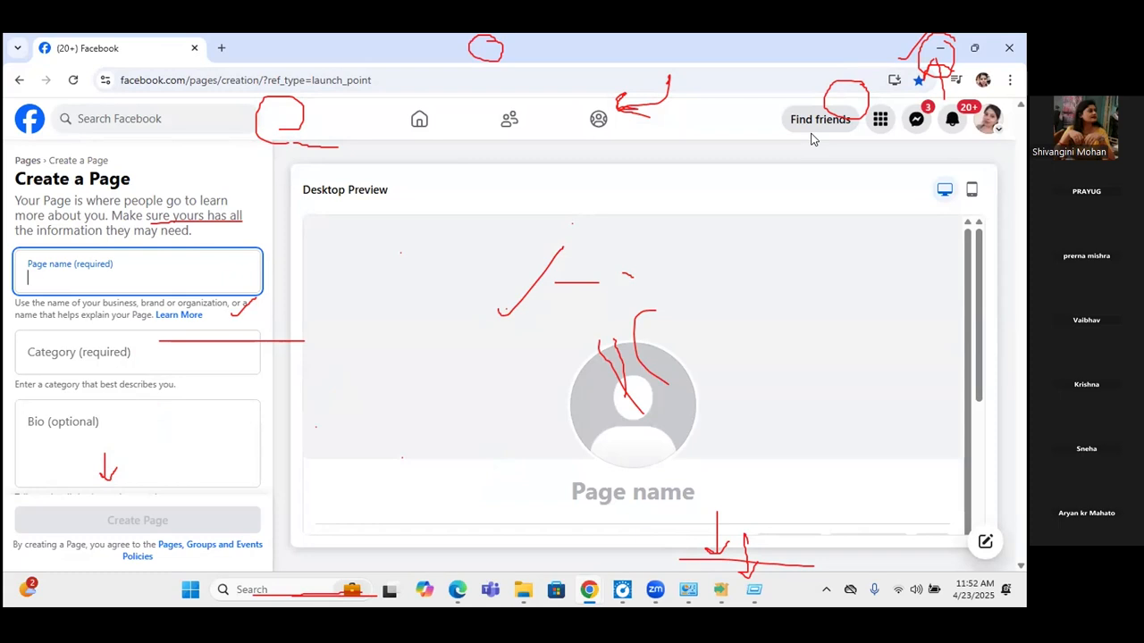
click(980, 147)
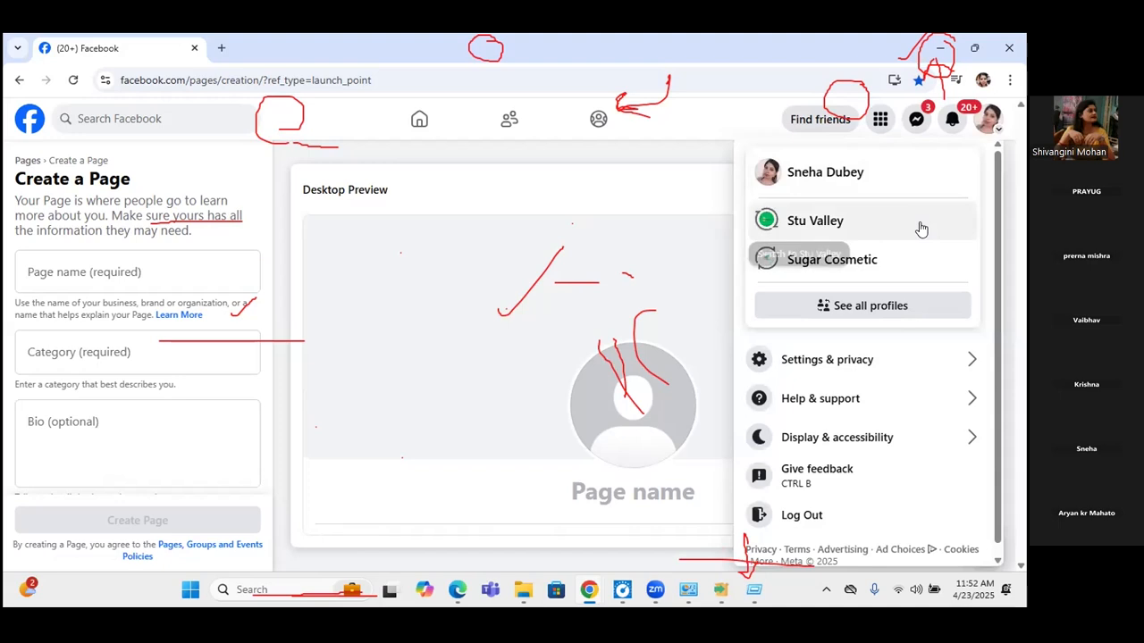
click(821, 171)
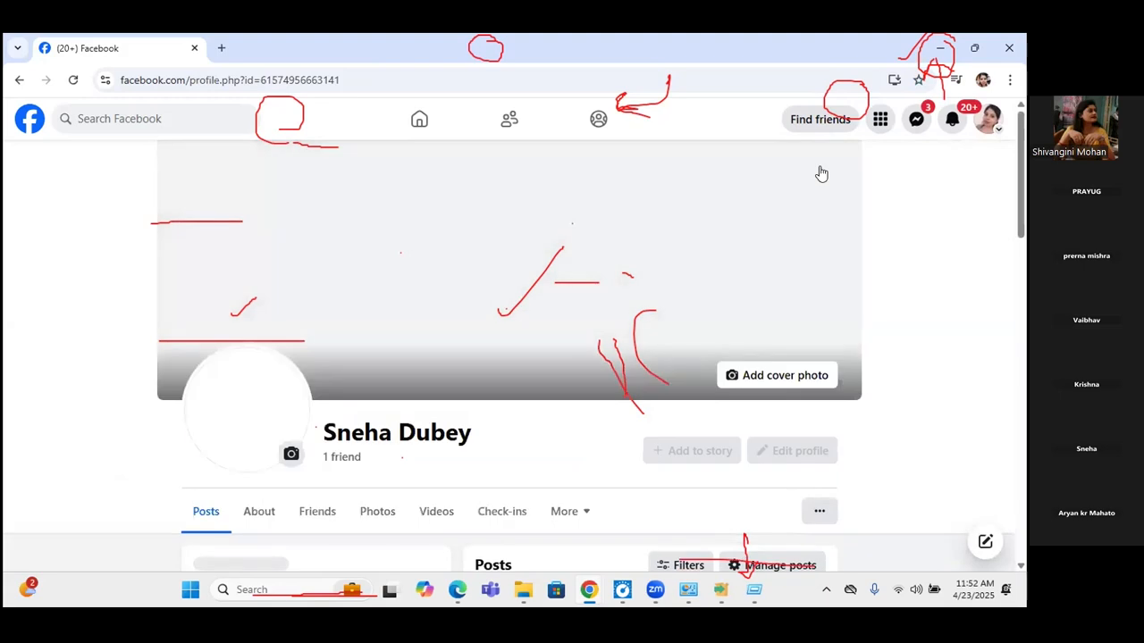
Start creating an ad from Facebook and continue with Leads as the new campaign's objective.
click(880, 122)
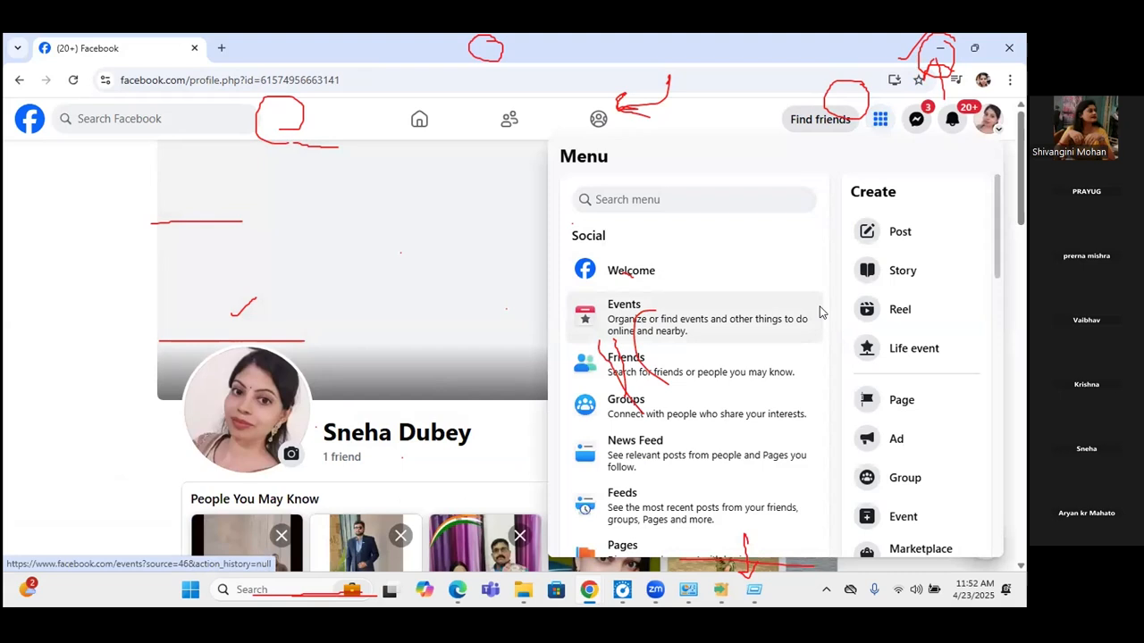
click(900, 435)
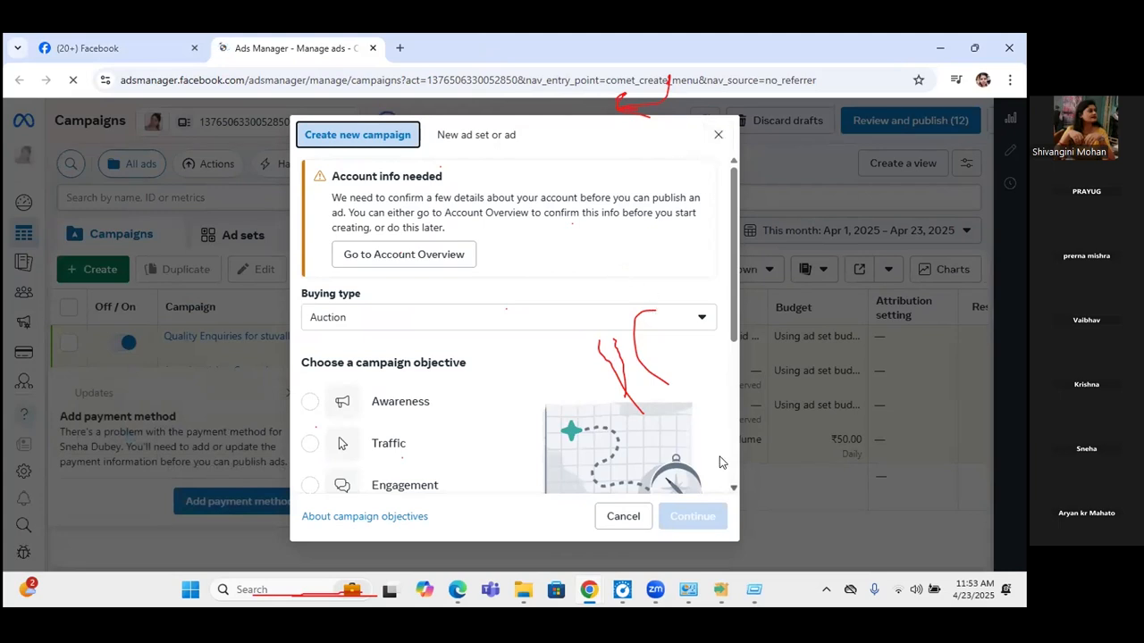
scroll(719, 357, down, 1)
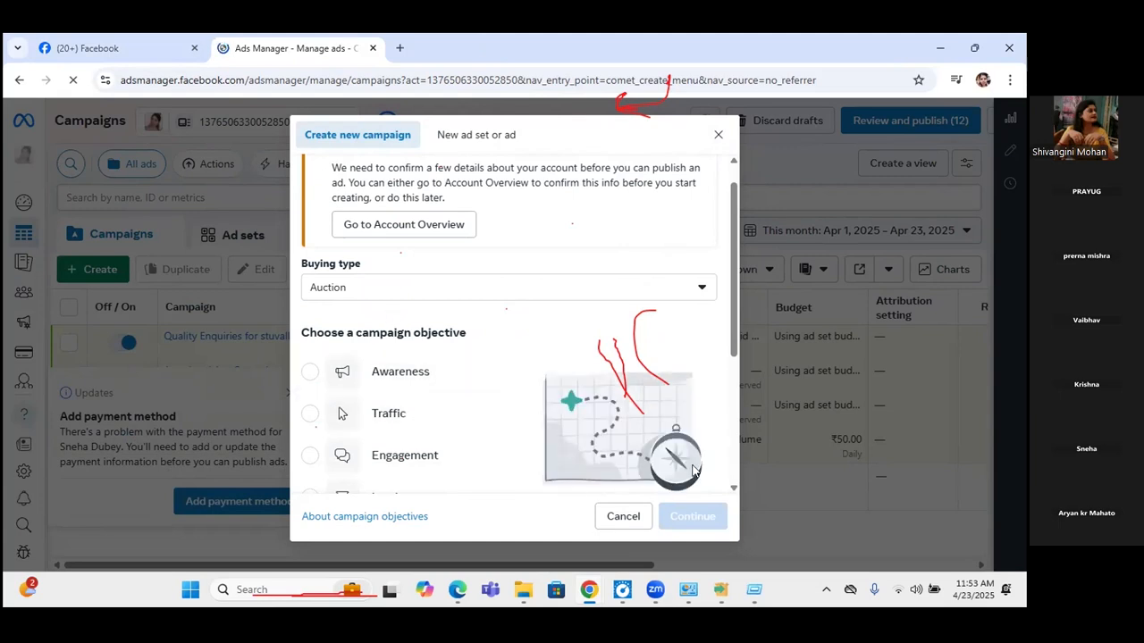
scroll(694, 471, down, 3)
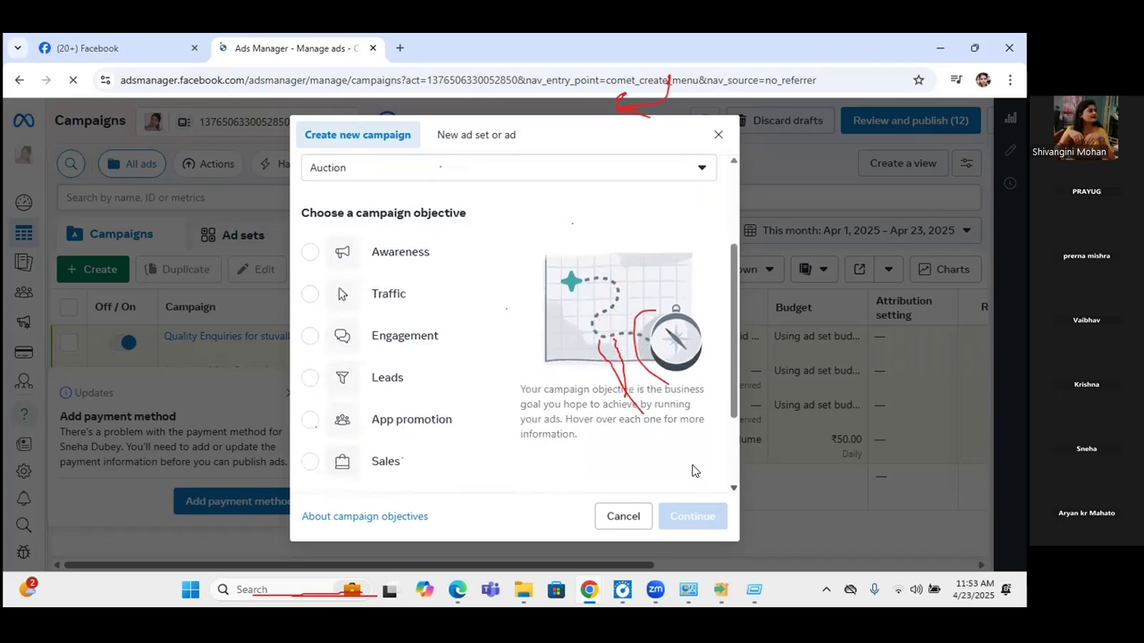
click(310, 380)
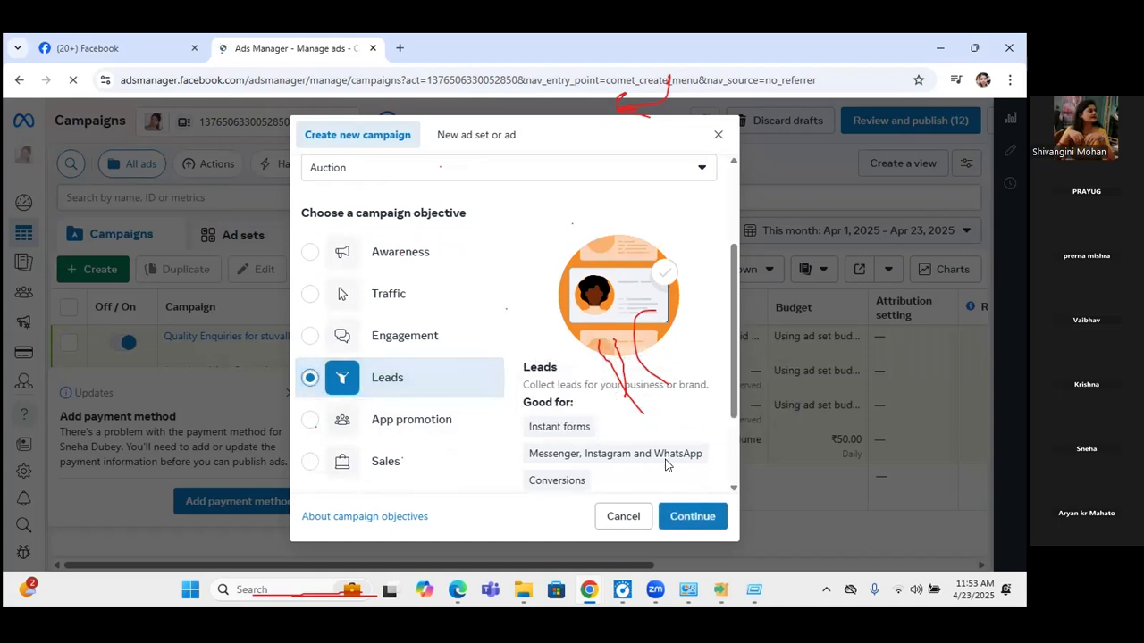
click(693, 517)
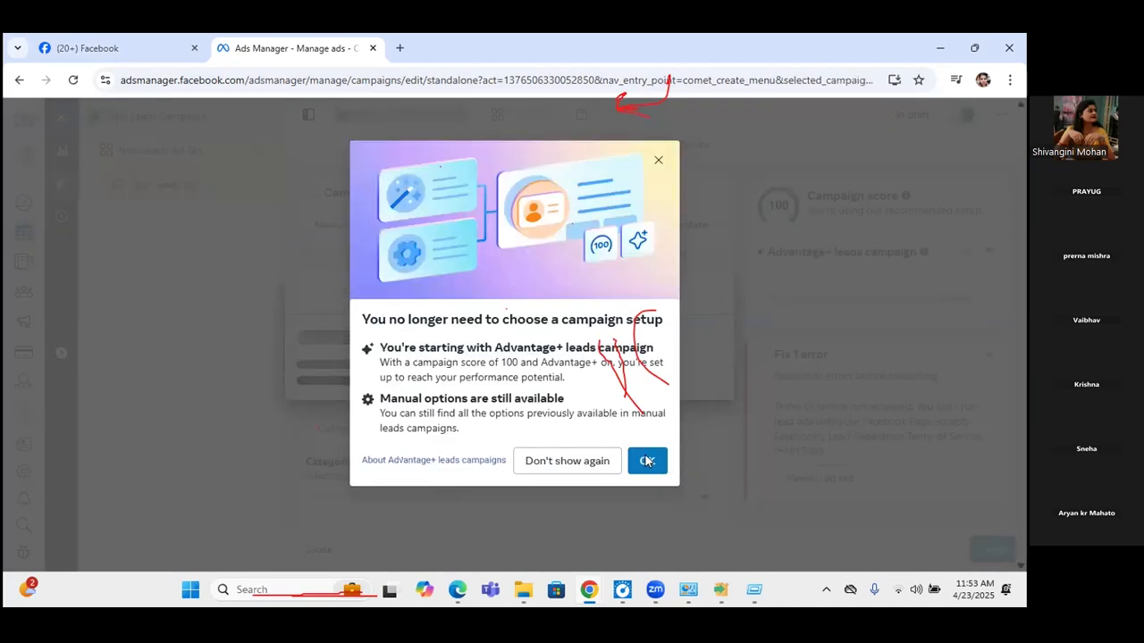
Dismiss the Advantage+ leads notice for good, close the payment information dialog and review the campaign's categories, details and budget.
click(596, 460)
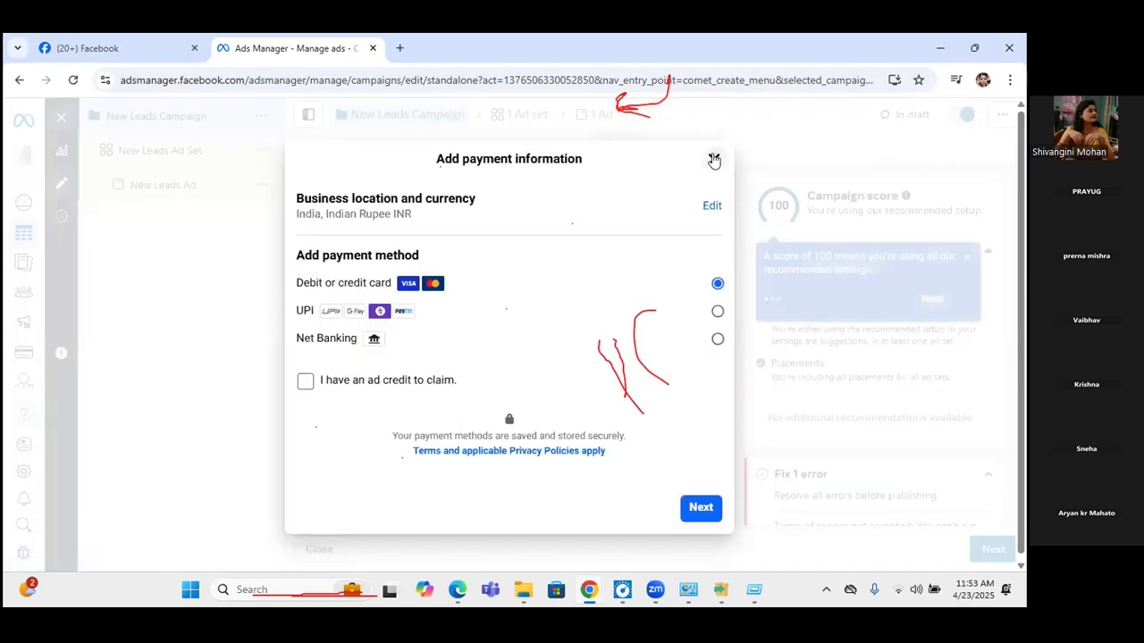
click(714, 160)
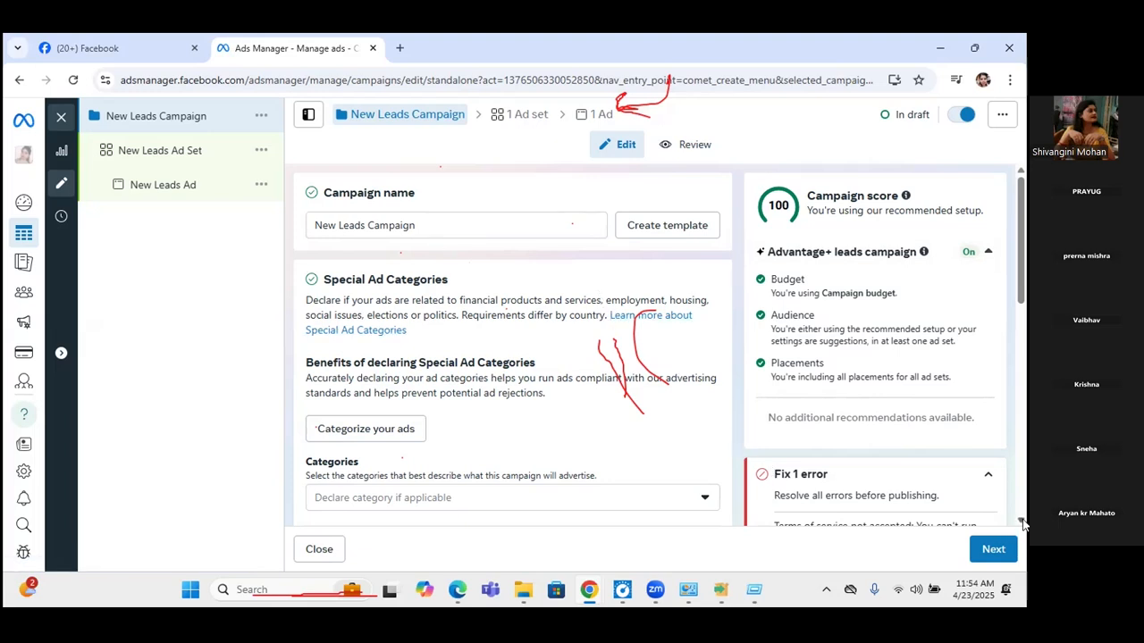
scroll(1023, 518, down, 1)
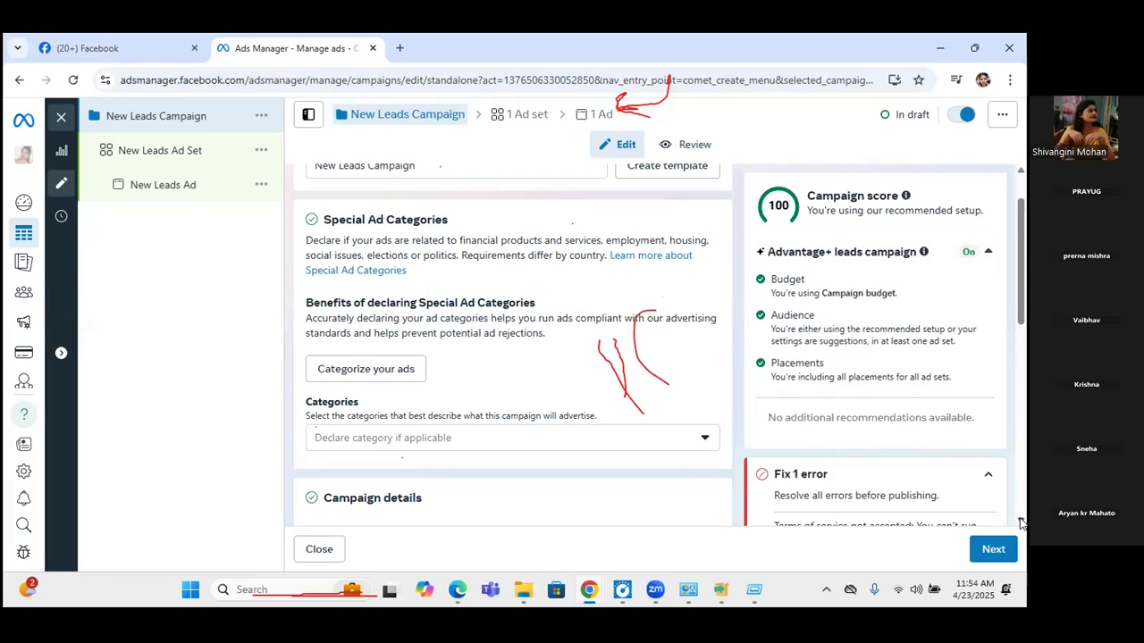
scroll(1021, 523, down, 3)
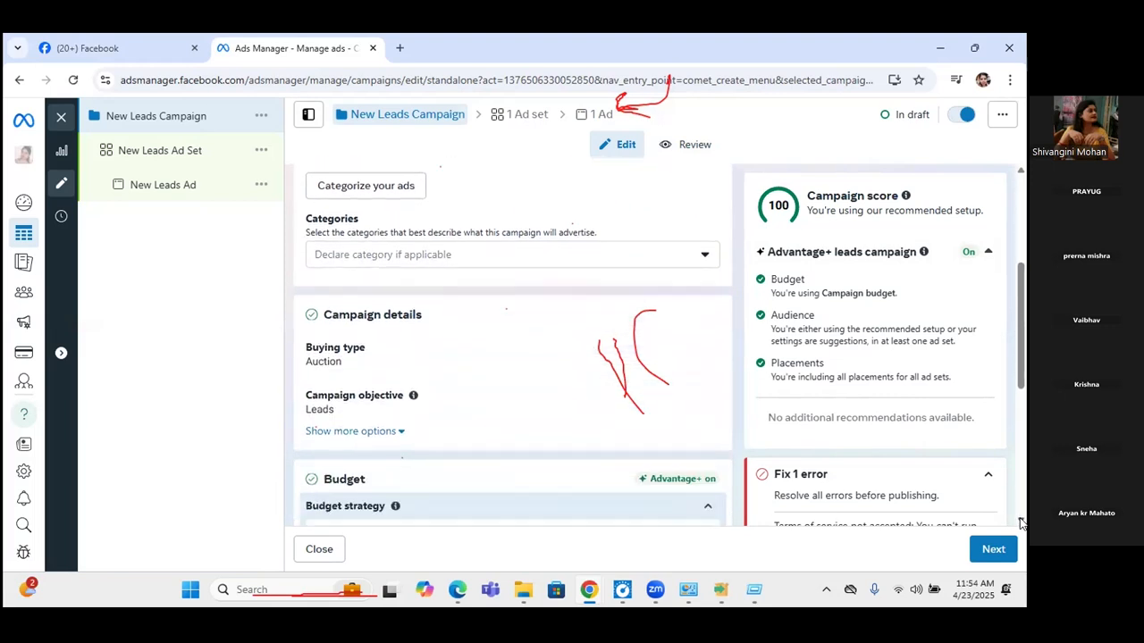
scroll(1022, 523, down, 5)
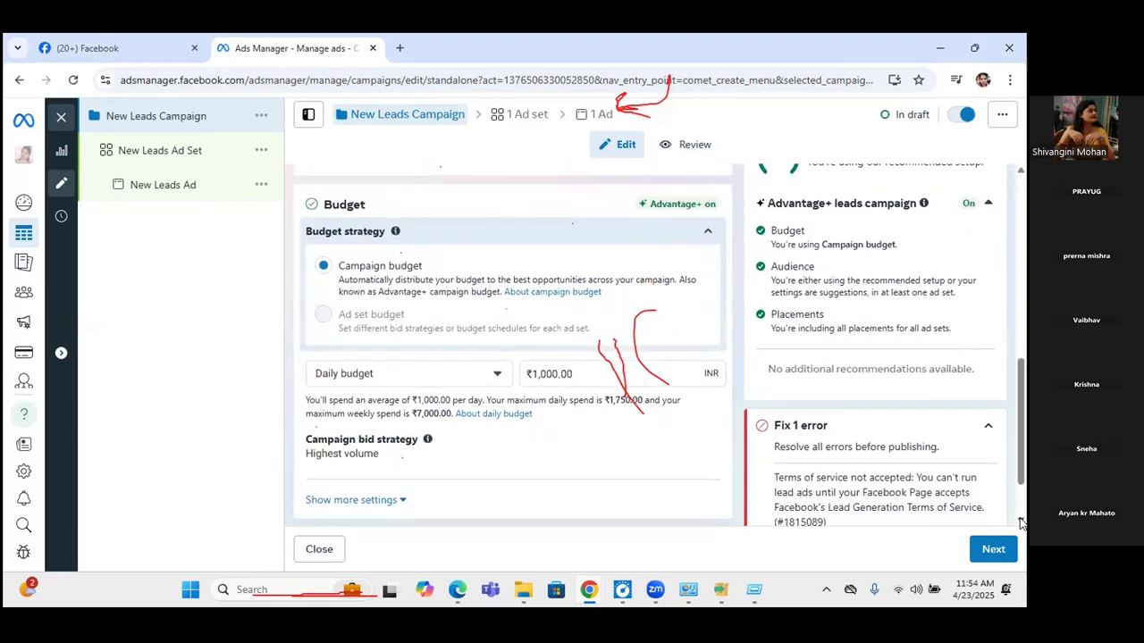
scroll(1023, 522, down, 1)
scroll(1021, 523, down, 1)
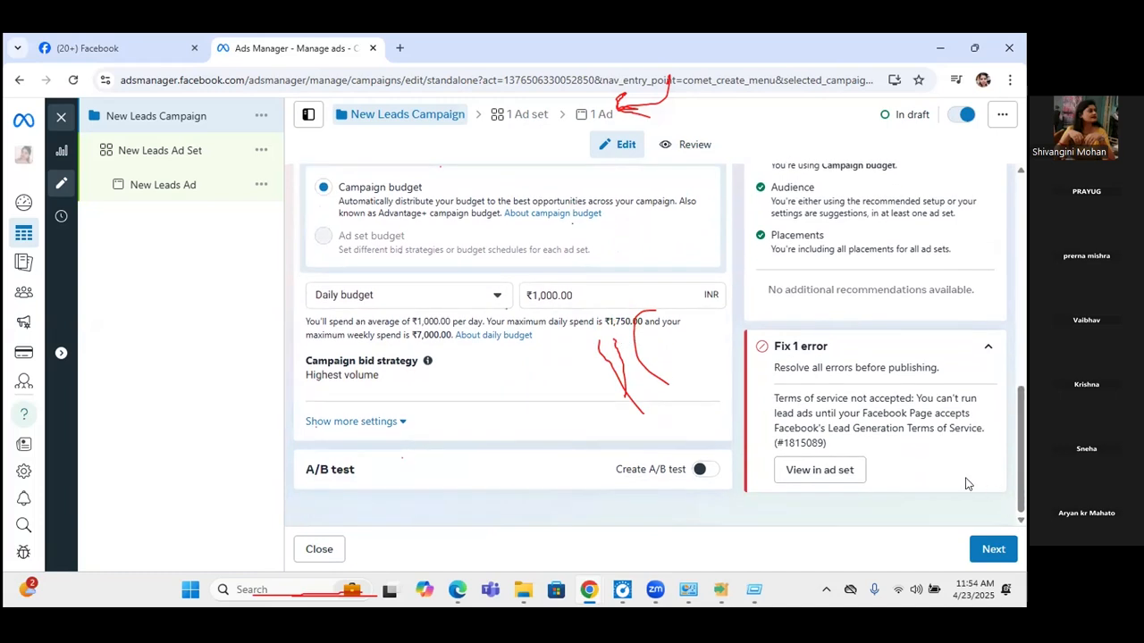
Open the ad set from the campaign's terms of service error and set its conversion location to Website.
click(834, 471)
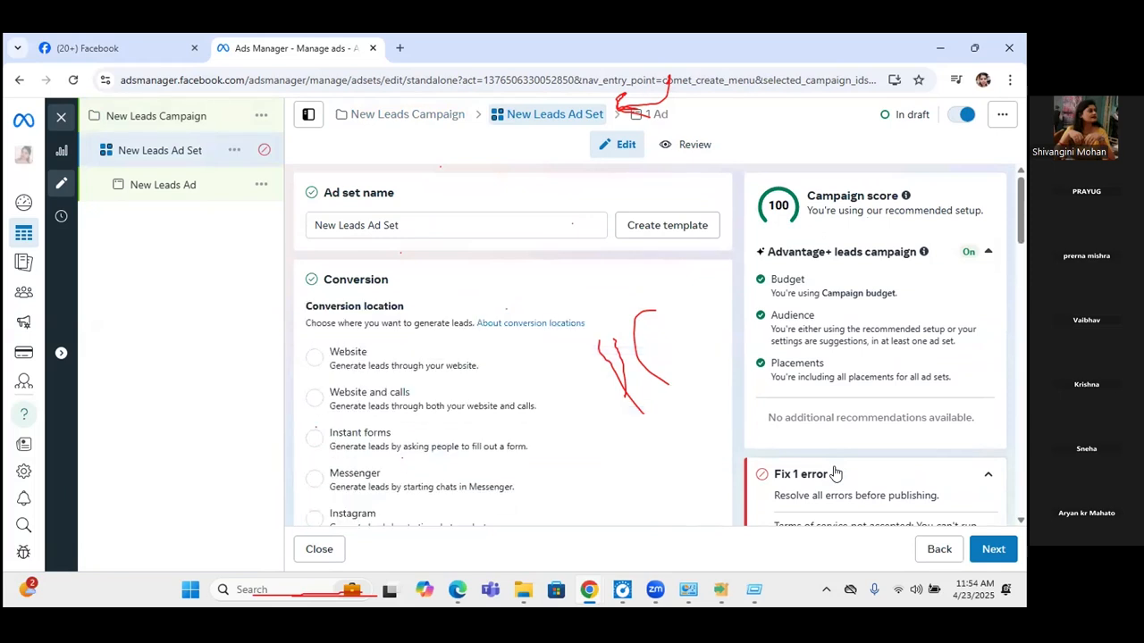
click(1021, 523)
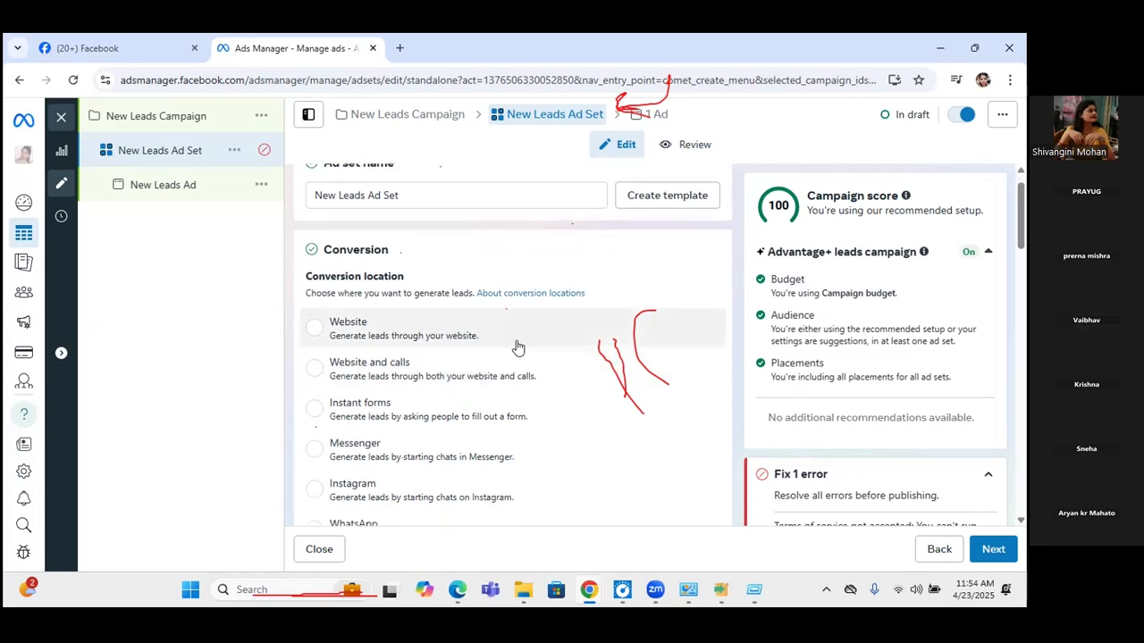
click(315, 332)
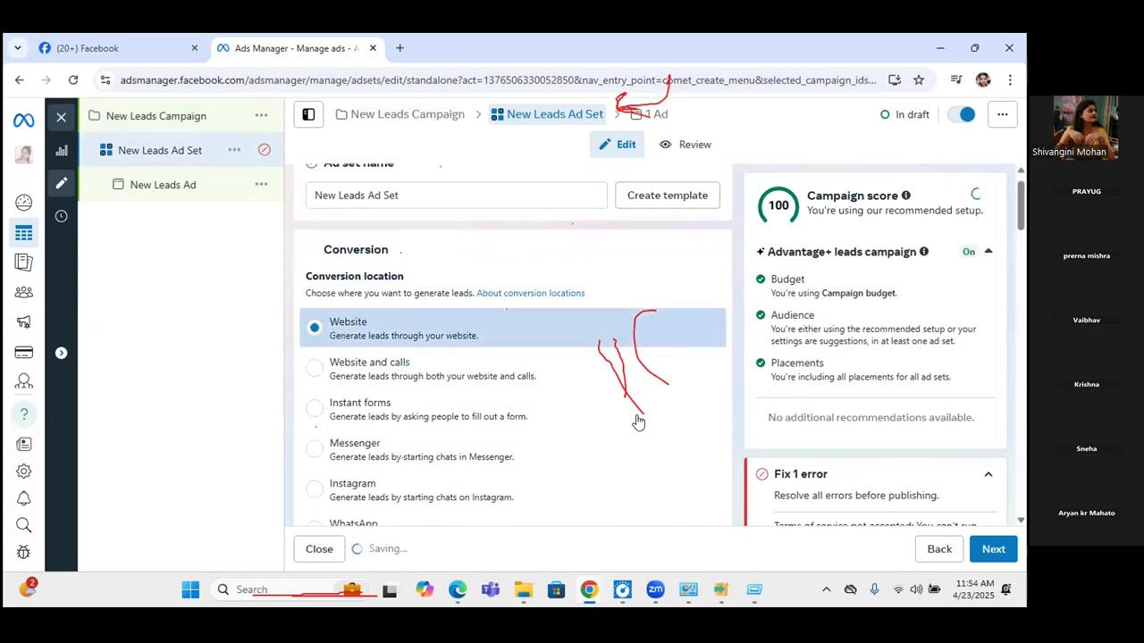
Examine the ad set's performance goal, dataset, conversion event, conversion setup and cost per result goal.
click(1021, 525)
scroll(1021, 522, down, 3)
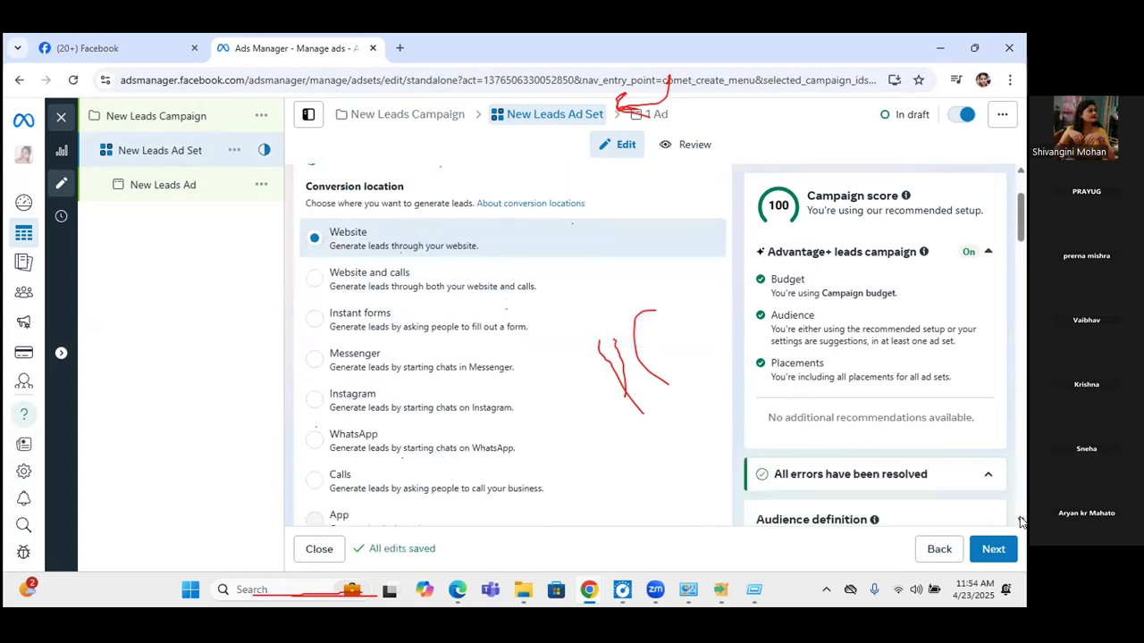
scroll(1022, 522, down, 2)
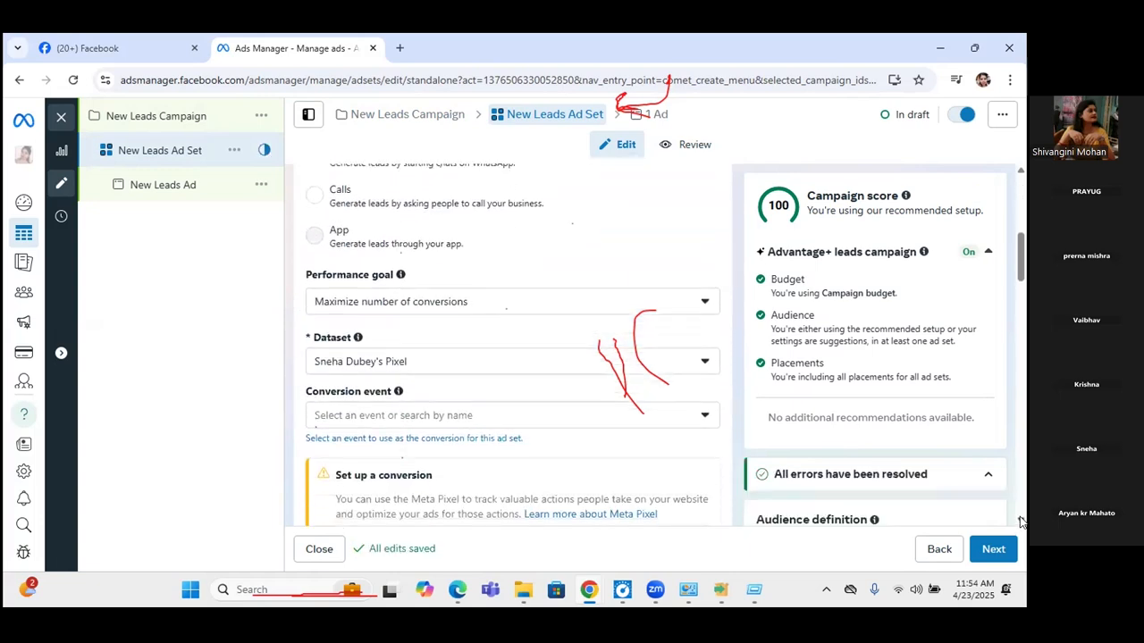
scroll(1021, 522, down, 2)
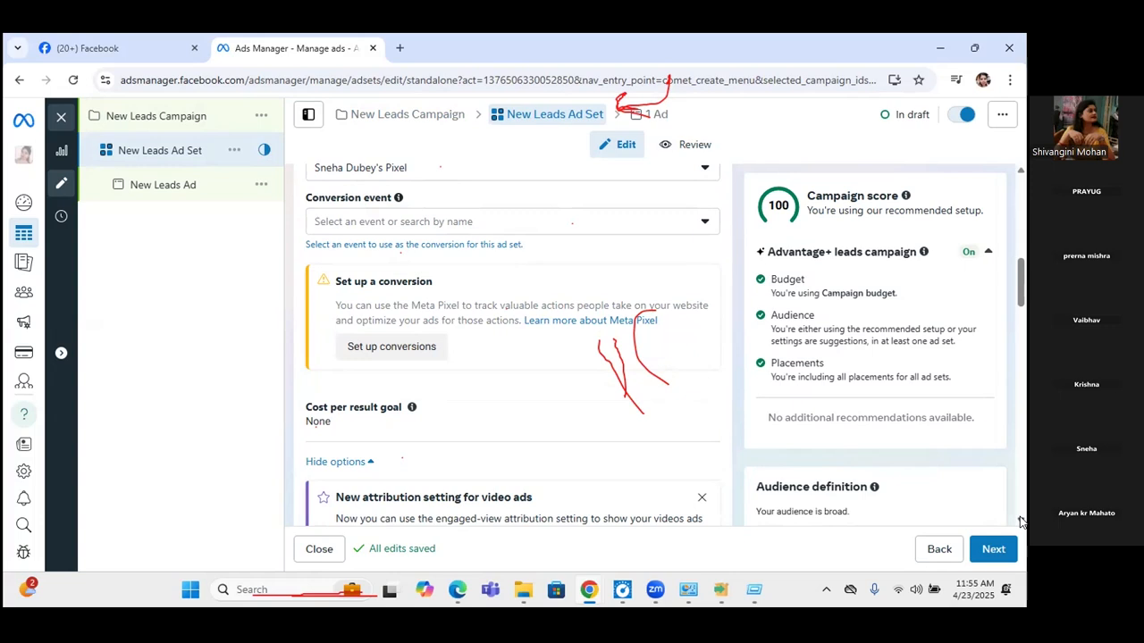
click(1020, 519)
click(1021, 518)
click(1021, 518)
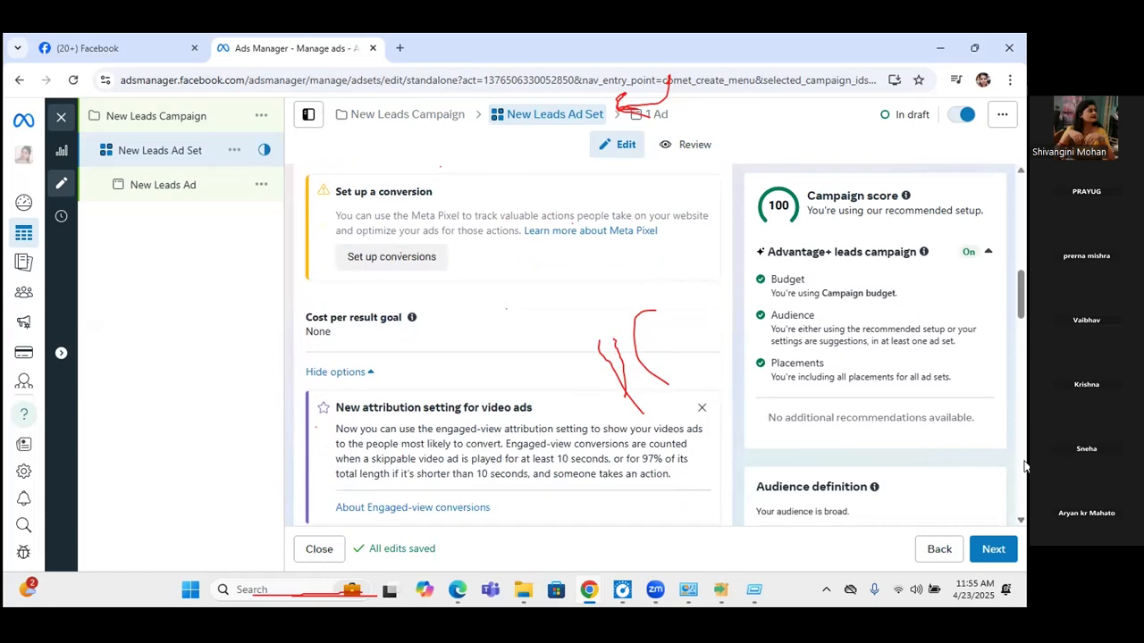
click(1022, 173)
click(1021, 172)
click(1022, 172)
click(1022, 172)
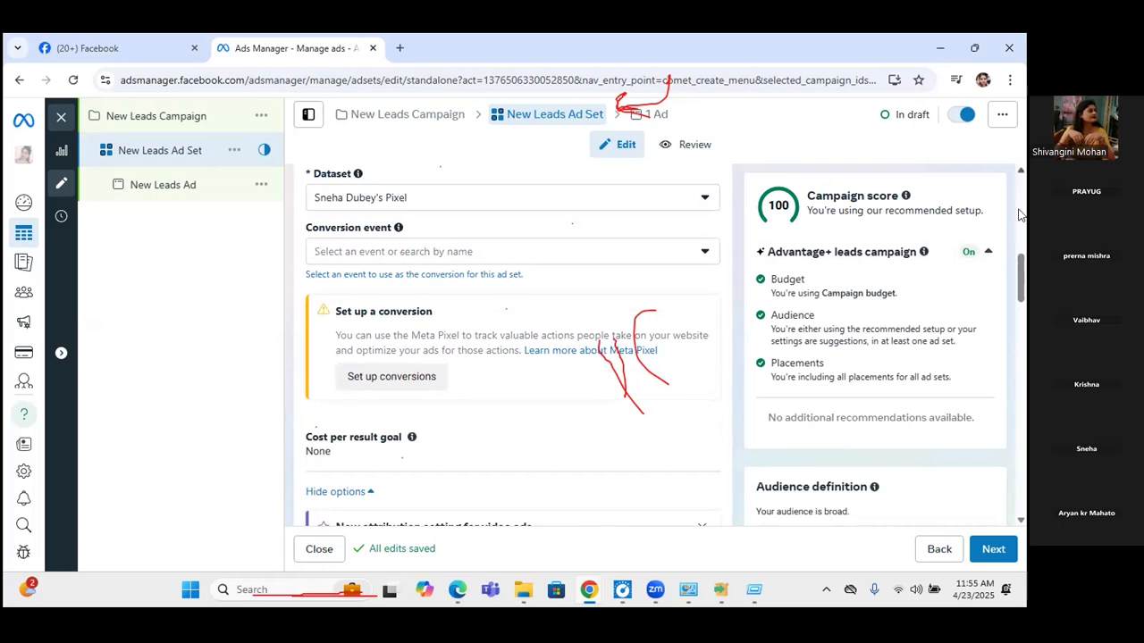
Examine the ad set's attribution settings, dynamic creative option and budget strategy.
click(1022, 523)
click(1021, 524)
click(1021, 524)
click(1022, 524)
click(1021, 524)
click(1022, 523)
click(1022, 524)
click(1021, 524)
click(1022, 524)
click(1022, 524)
click(1022, 523)
click(1022, 524)
click(1022, 524)
click(1022, 524)
click(1021, 523)
click(1021, 524)
click(1022, 523)
click(1022, 524)
click(1022, 523)
click(1021, 524)
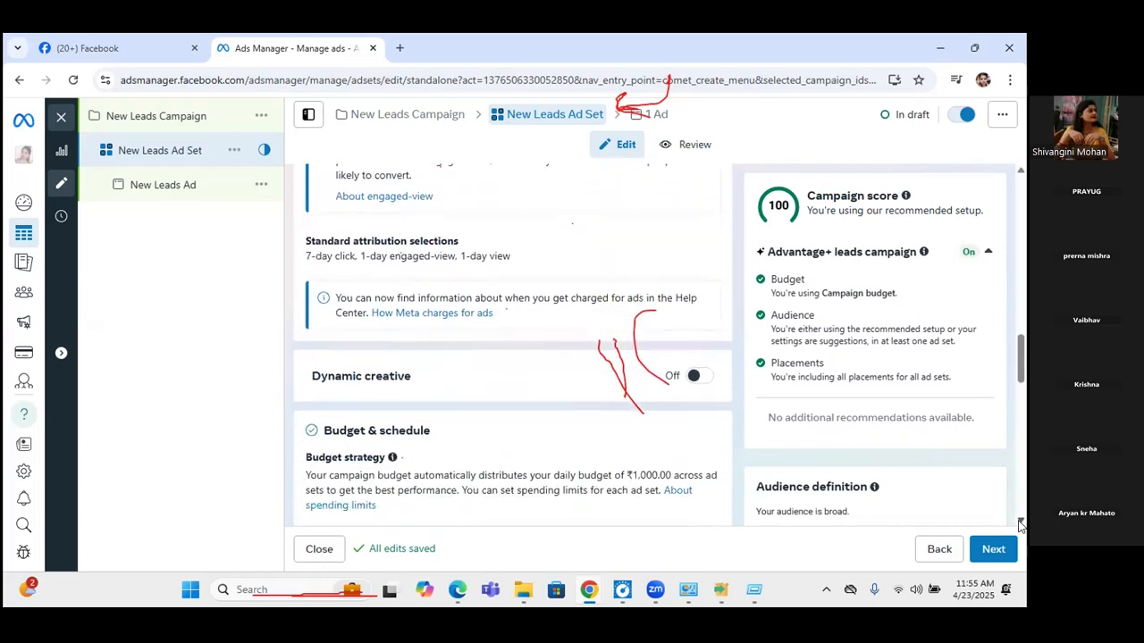
Review the ad set's audience controls, locations, custom audiences and placement settings.
click(1021, 524)
click(1022, 524)
click(1021, 524)
click(1021, 524)
click(1022, 523)
click(1021, 523)
click(1021, 524)
click(1022, 523)
click(1022, 524)
click(1021, 523)
click(1022, 524)
click(1021, 523)
click(1022, 524)
click(1021, 524)
click(1022, 524)
click(1021, 524)
click(1021, 524)
click(1021, 524)
click(1022, 523)
click(1021, 524)
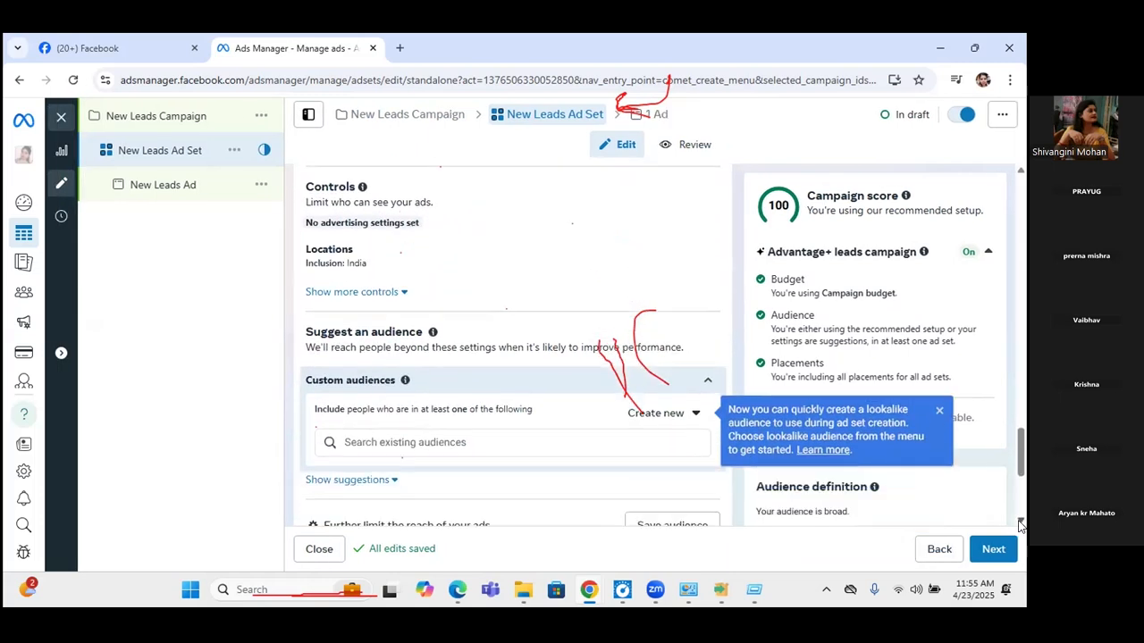
click(1021, 523)
click(1021, 523)
click(1022, 524)
click(1022, 524)
click(1022, 524)
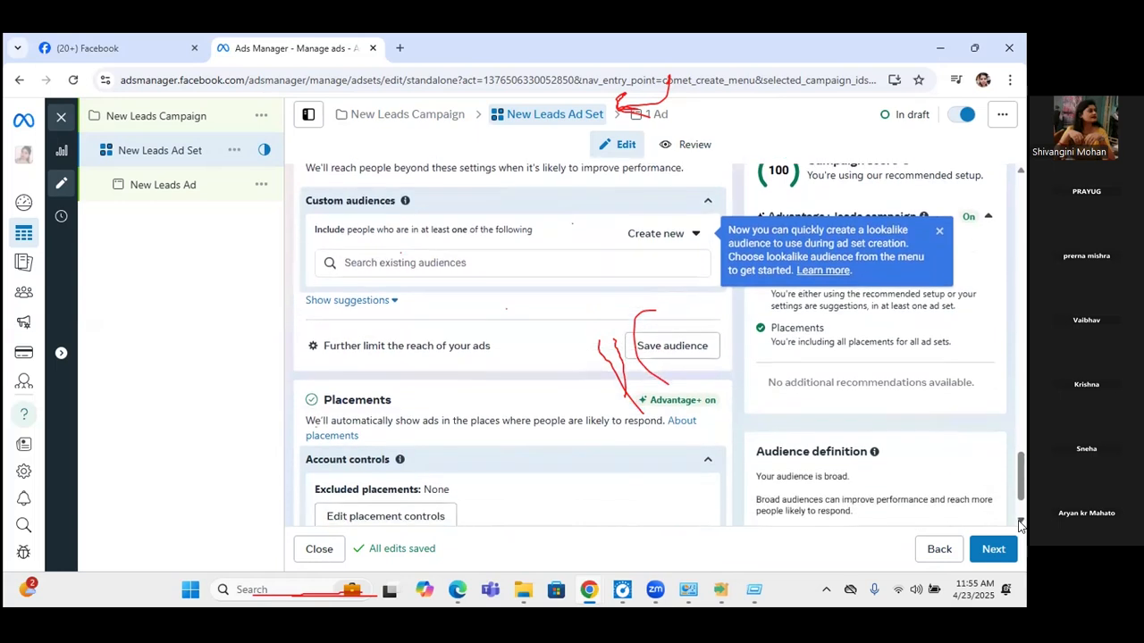
click(1022, 523)
click(1021, 523)
click(1021, 524)
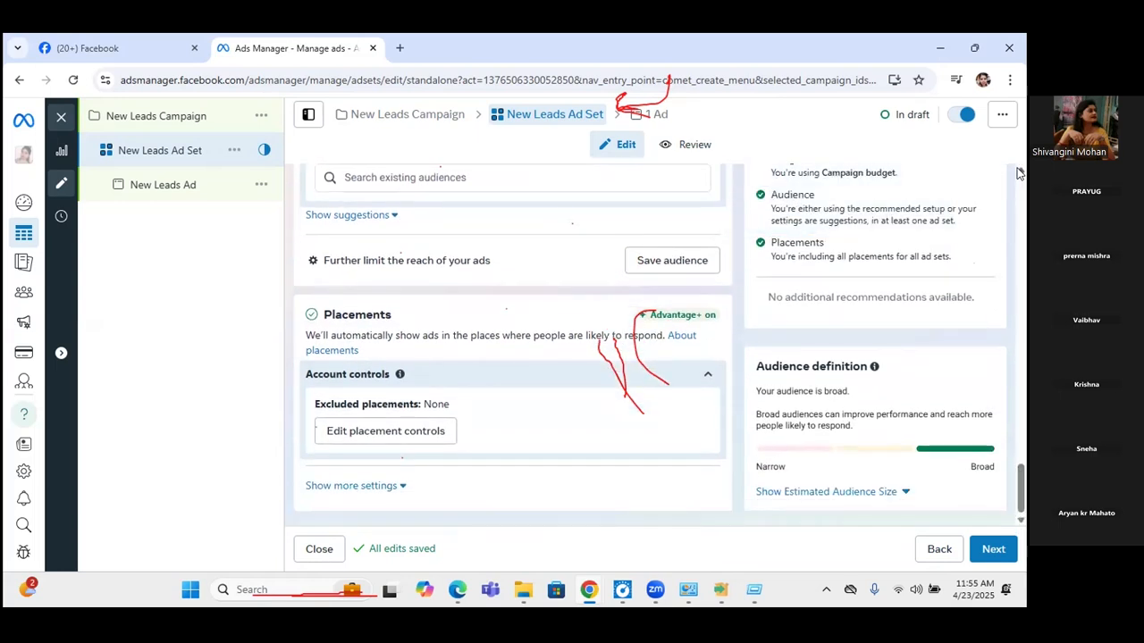
scroll(1018, 172, up, 1)
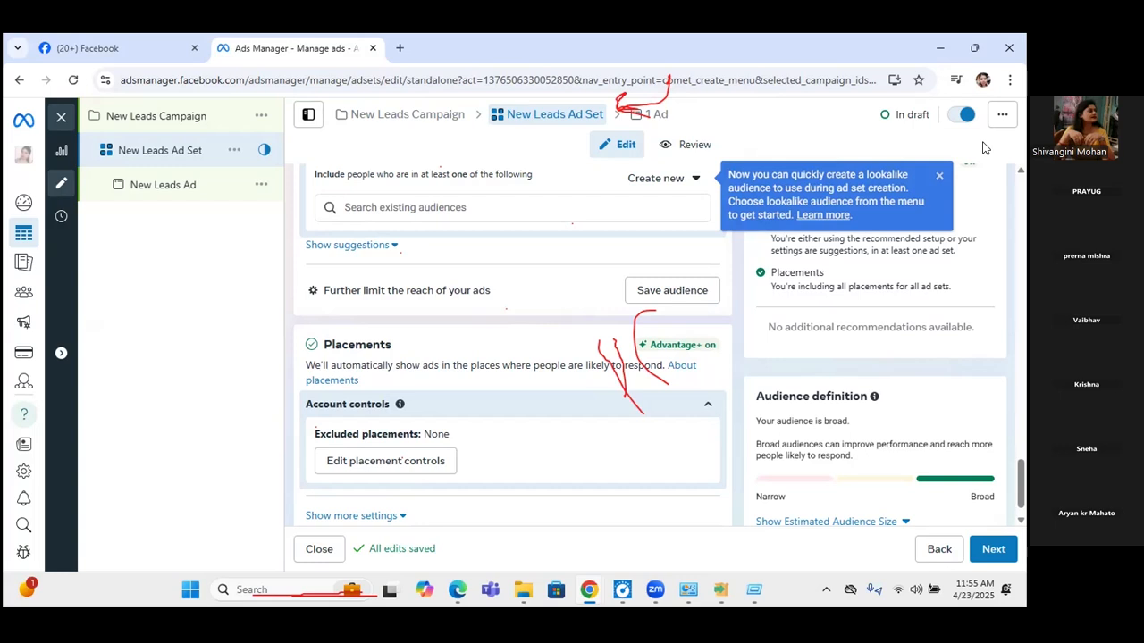
Close the Ads Manager page, switch the Facebook profile to Stu Valley and look over its page details and posts.
click(372, 48)
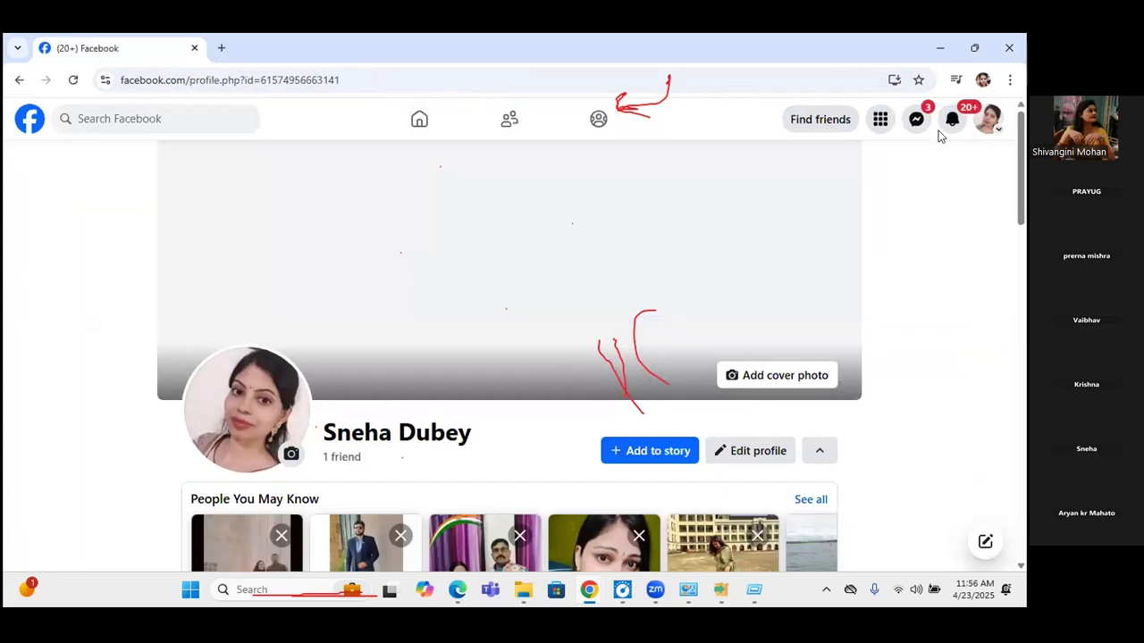
click(990, 119)
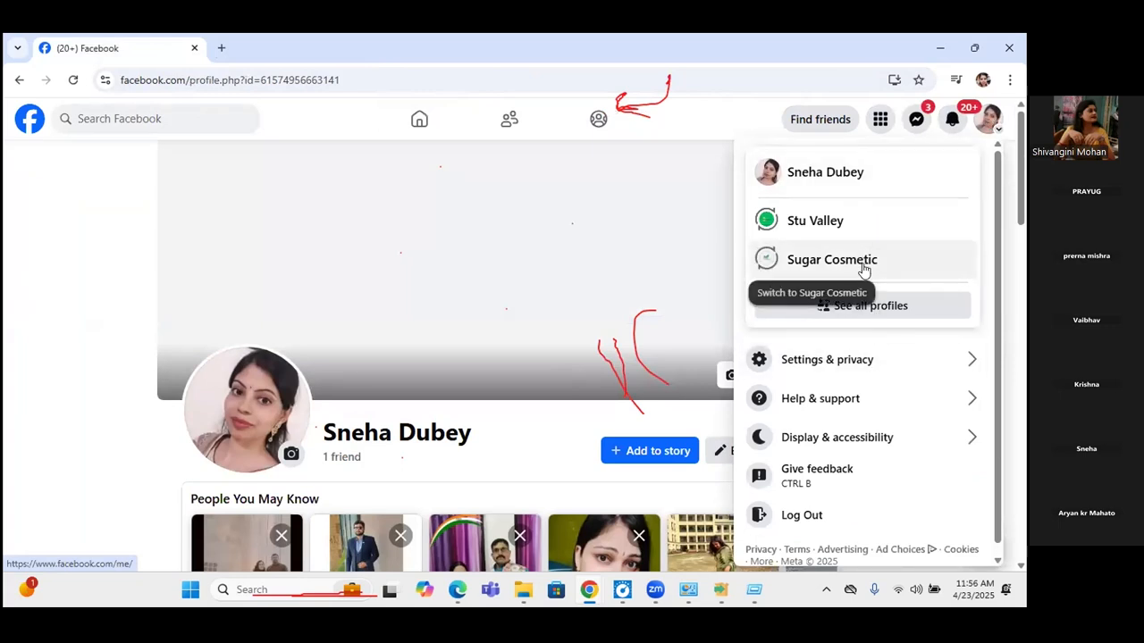
click(838, 223)
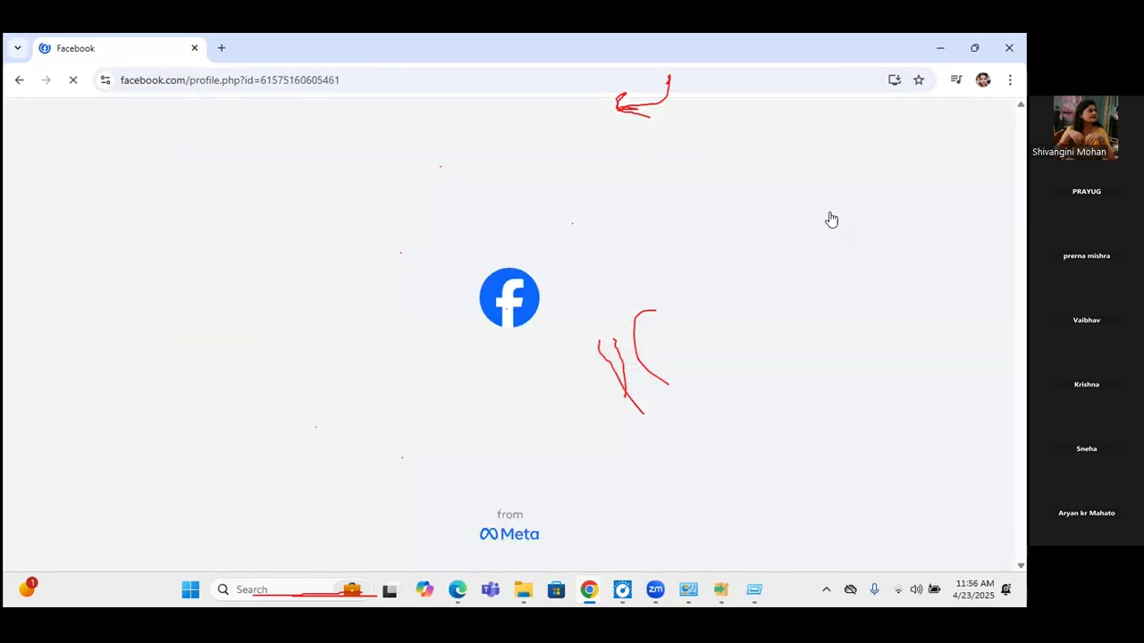
scroll(829, 218, down, 3)
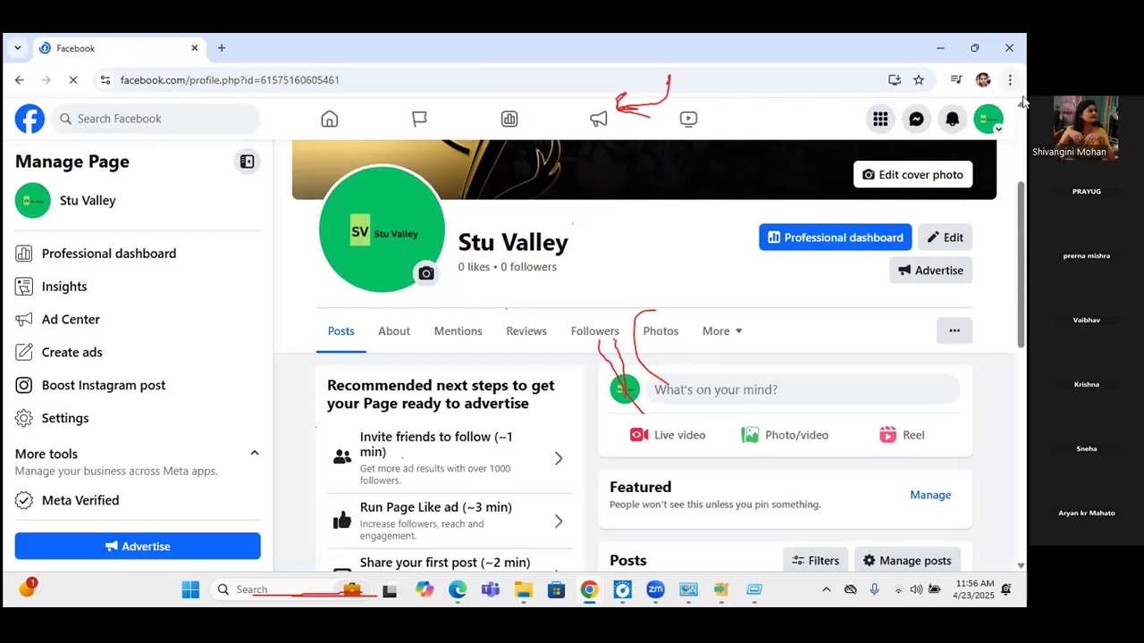
scroll(1022, 109, up, 4)
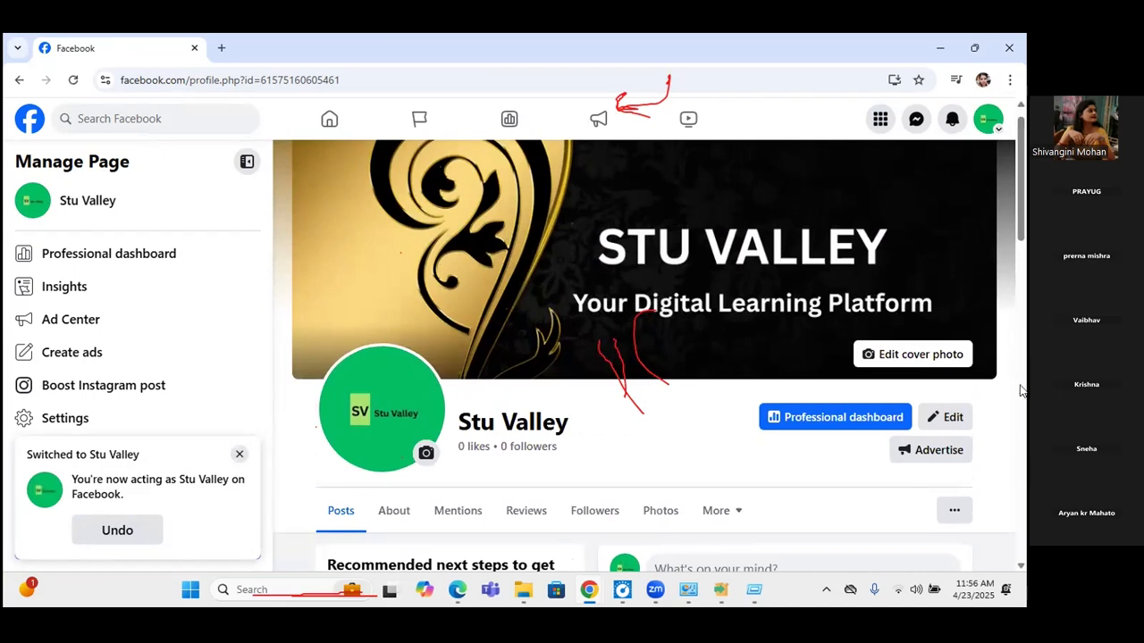
scroll(1022, 568, down, 3)
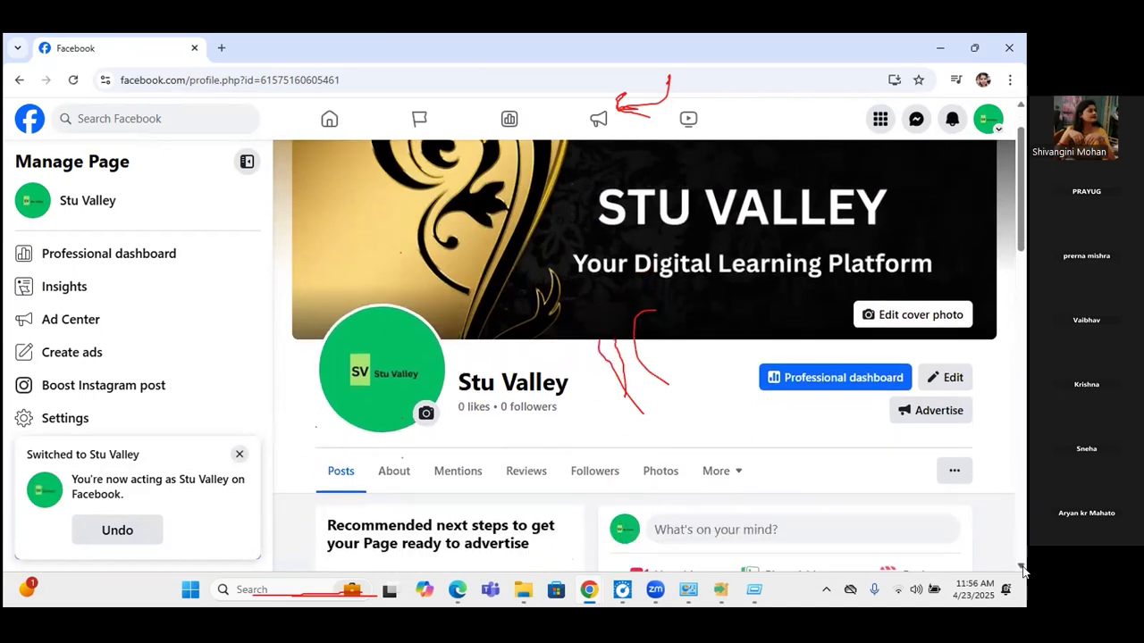
scroll(1022, 568, down, 5)
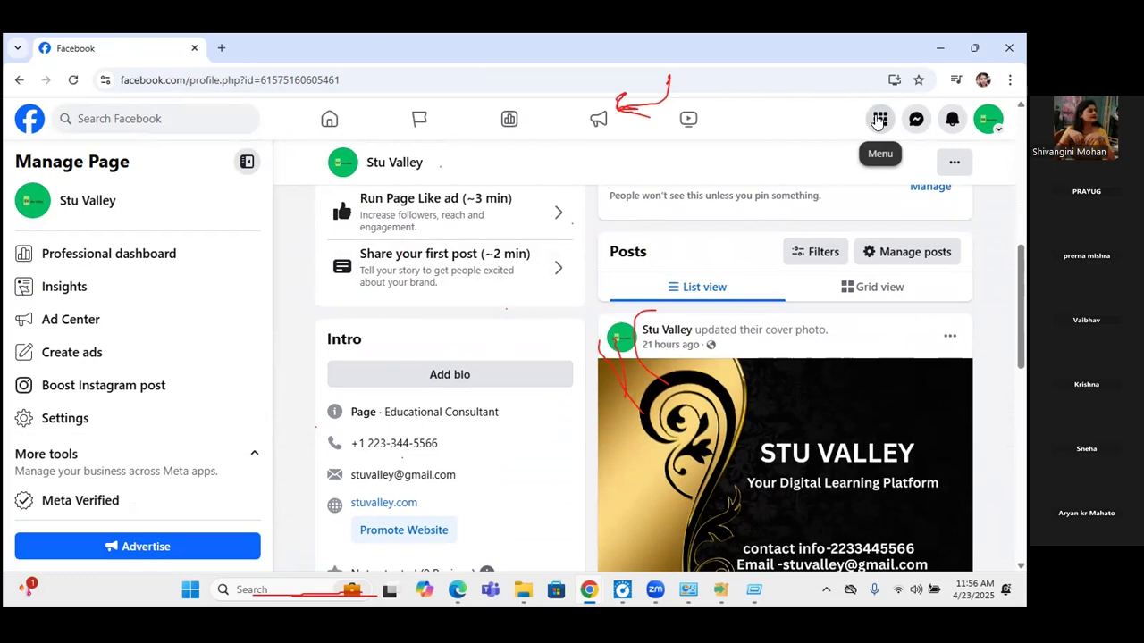
Switch back to the personal Facebook profile, reopen Ads Manager by starting an ad and close the new campaign dialog.
click(987, 125)
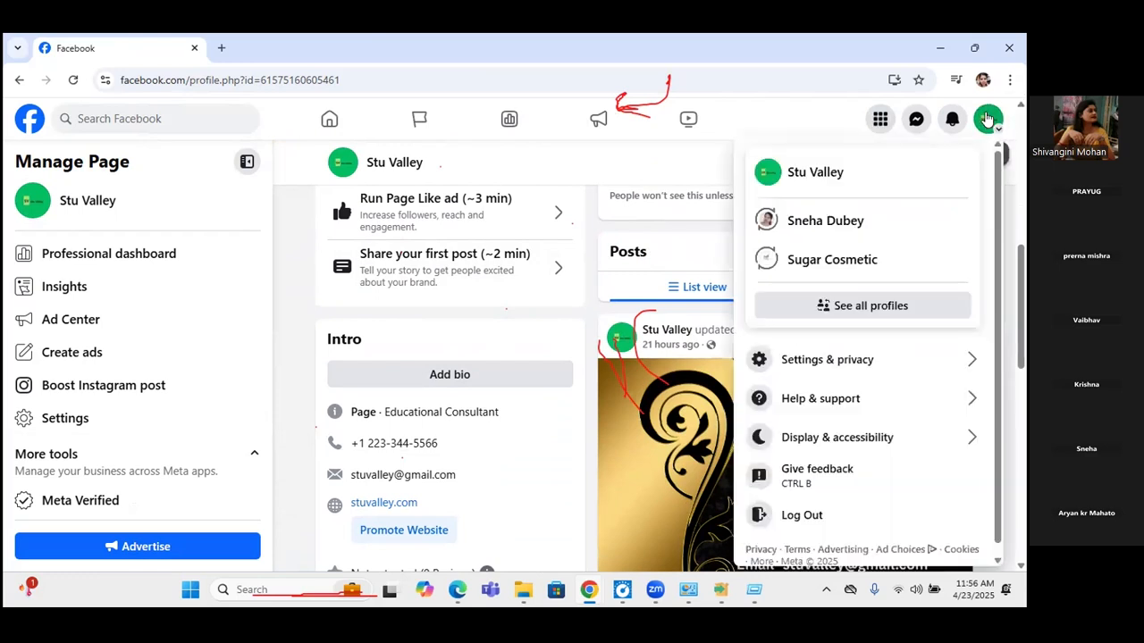
click(817, 223)
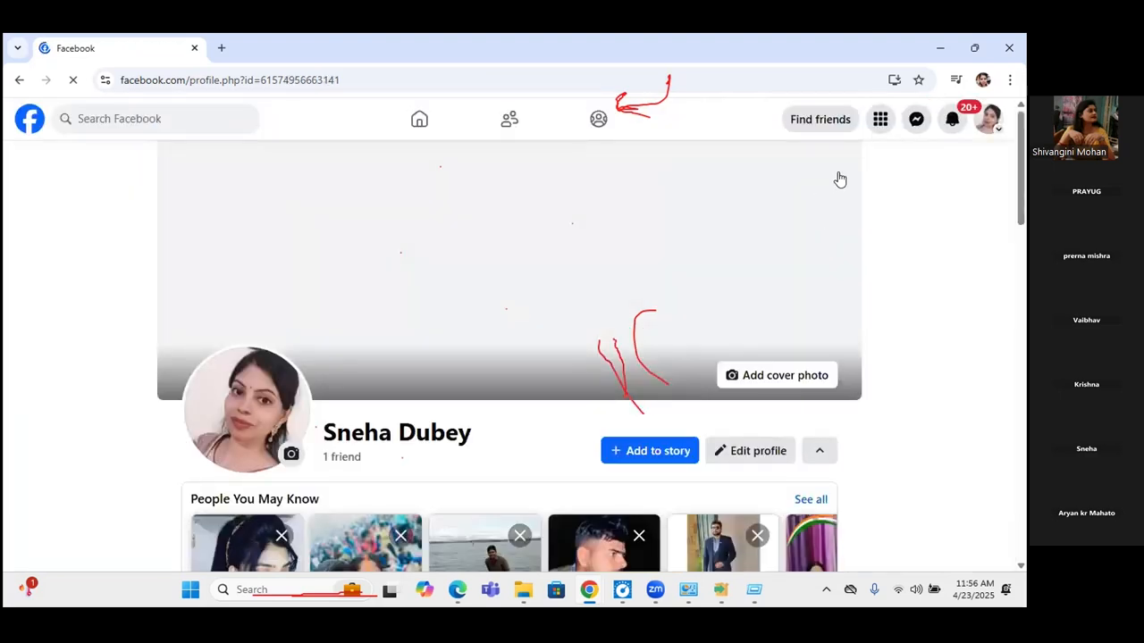
scroll(880, 121, down, 2)
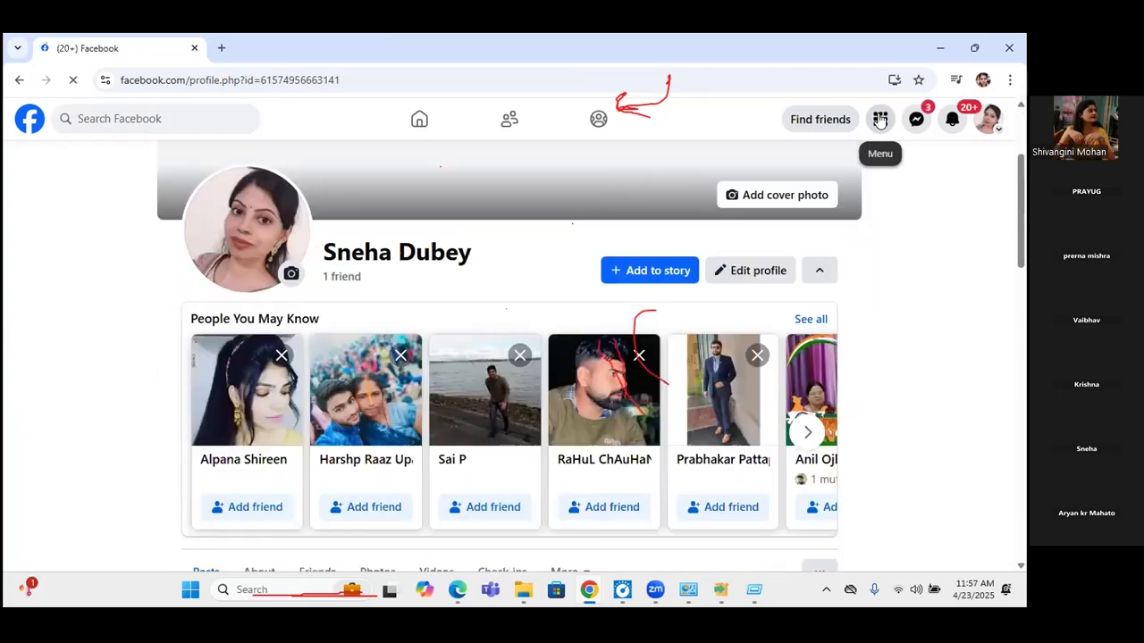
click(880, 121)
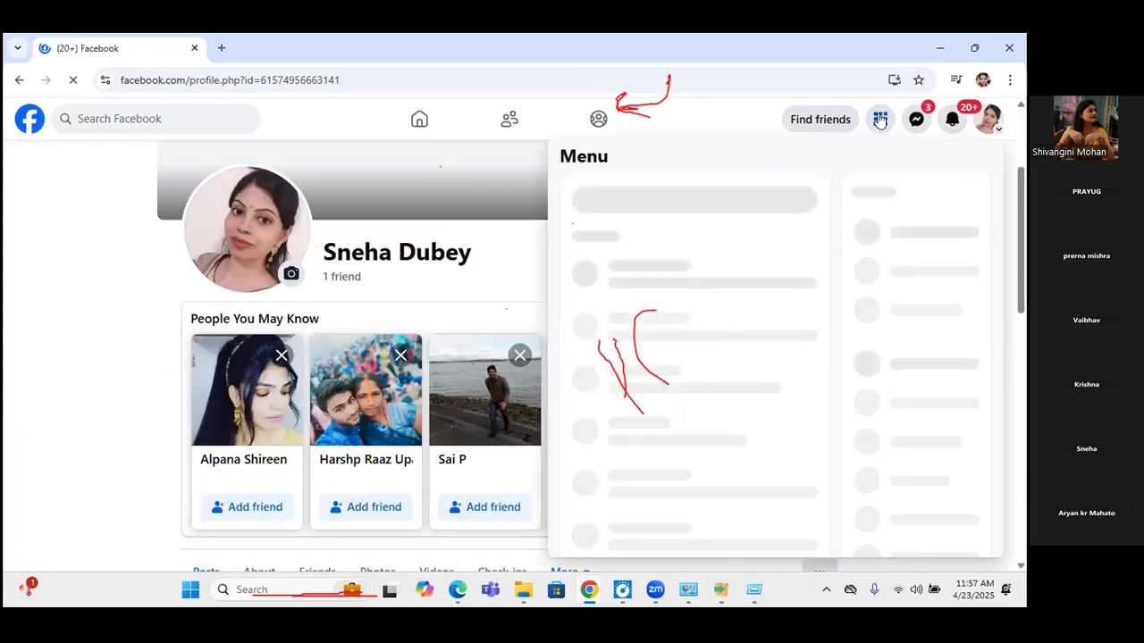
click(892, 439)
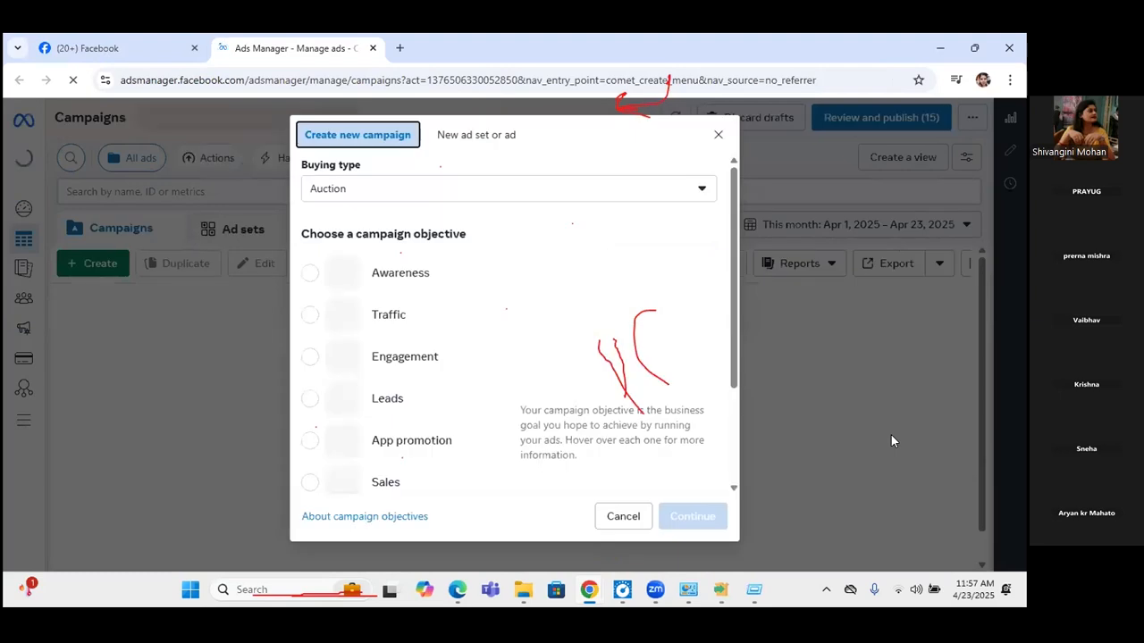
click(718, 135)
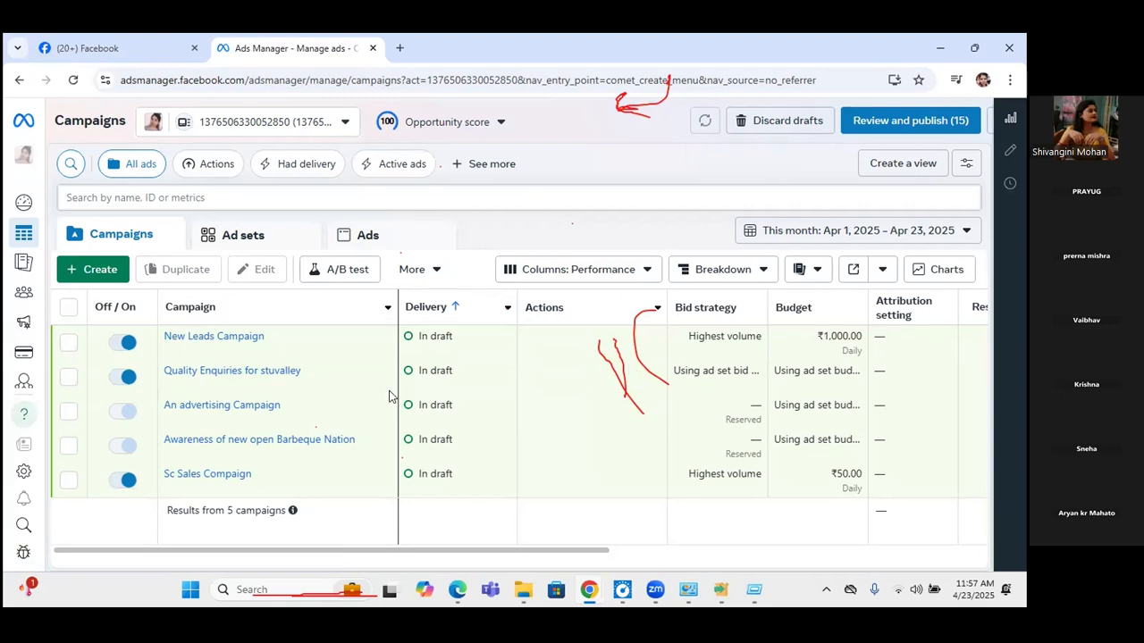
Dismiss the payment information dialog and payment method notice, and open the Quality Enquiries for stuvalley campaign for editing.
click(237, 371)
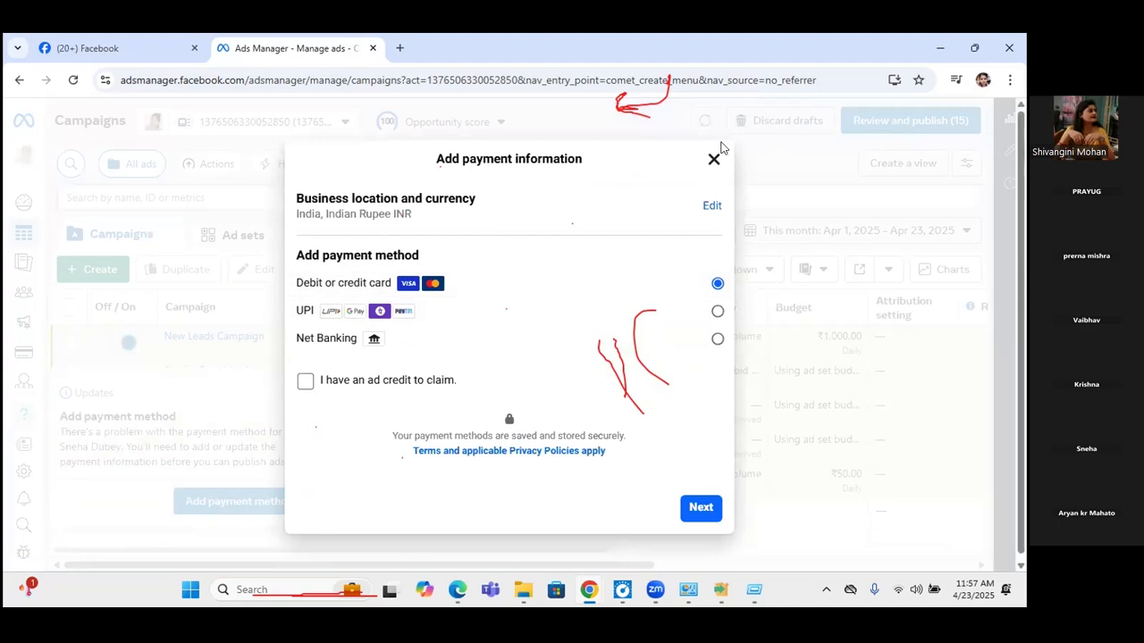
click(713, 159)
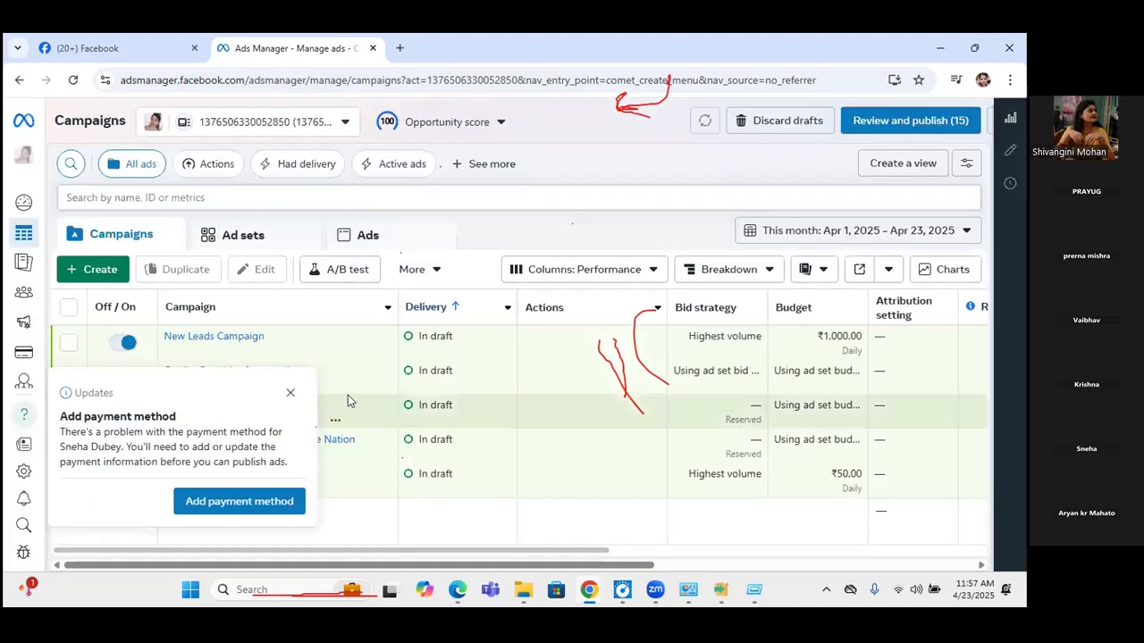
click(289, 394)
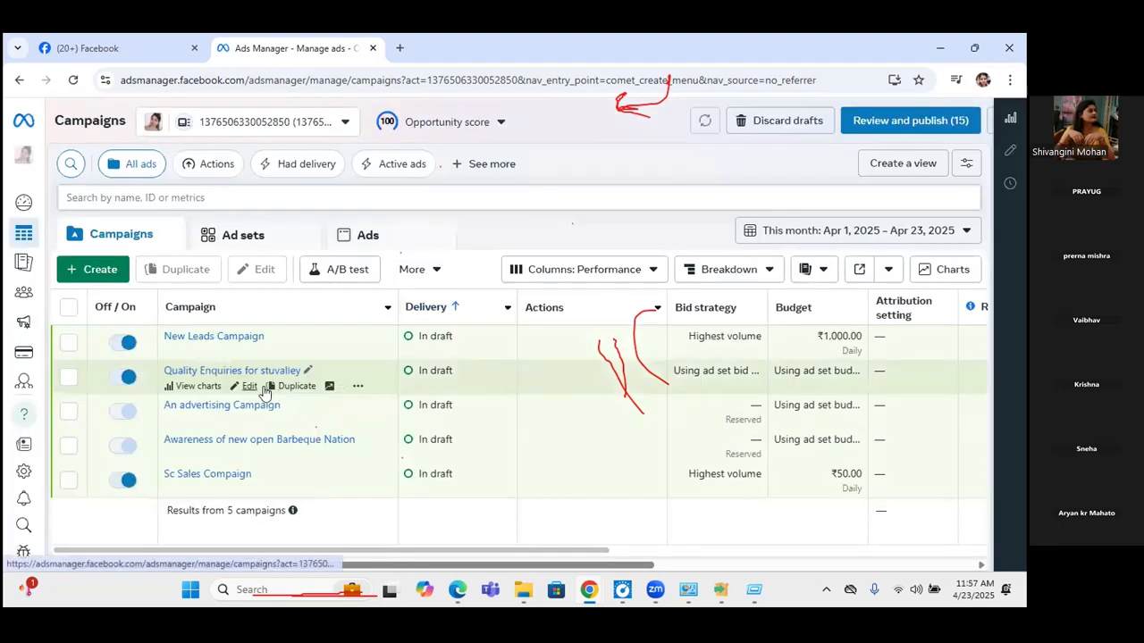
click(249, 385)
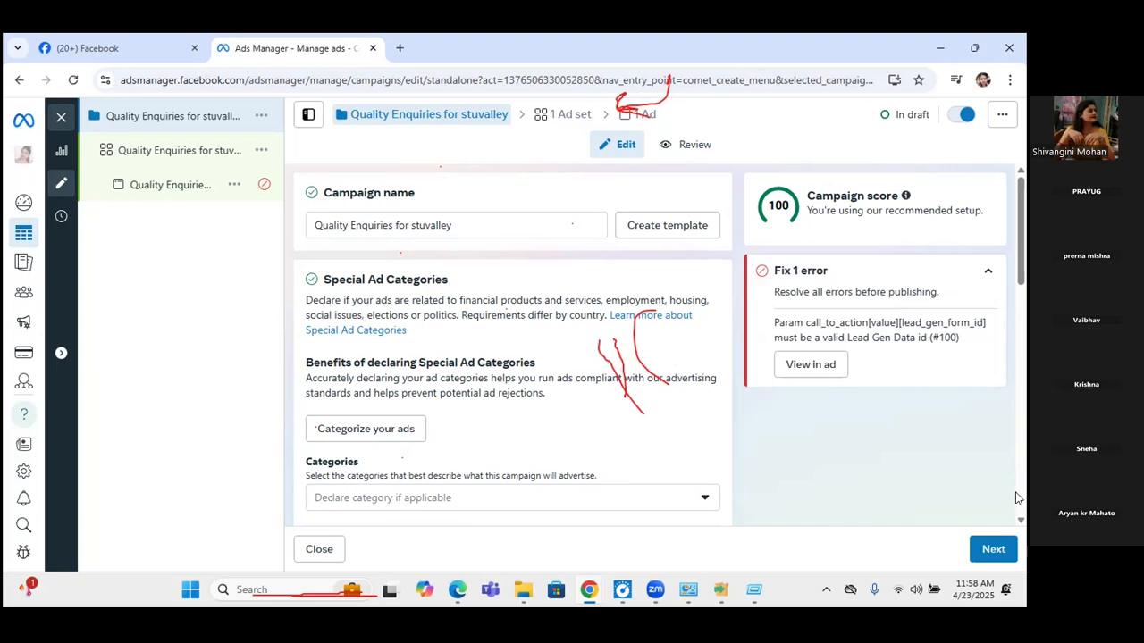
Open the ad from the campaign's lead form error, accept the Lead Ad Terms for its page and dismiss the notification.
click(810, 365)
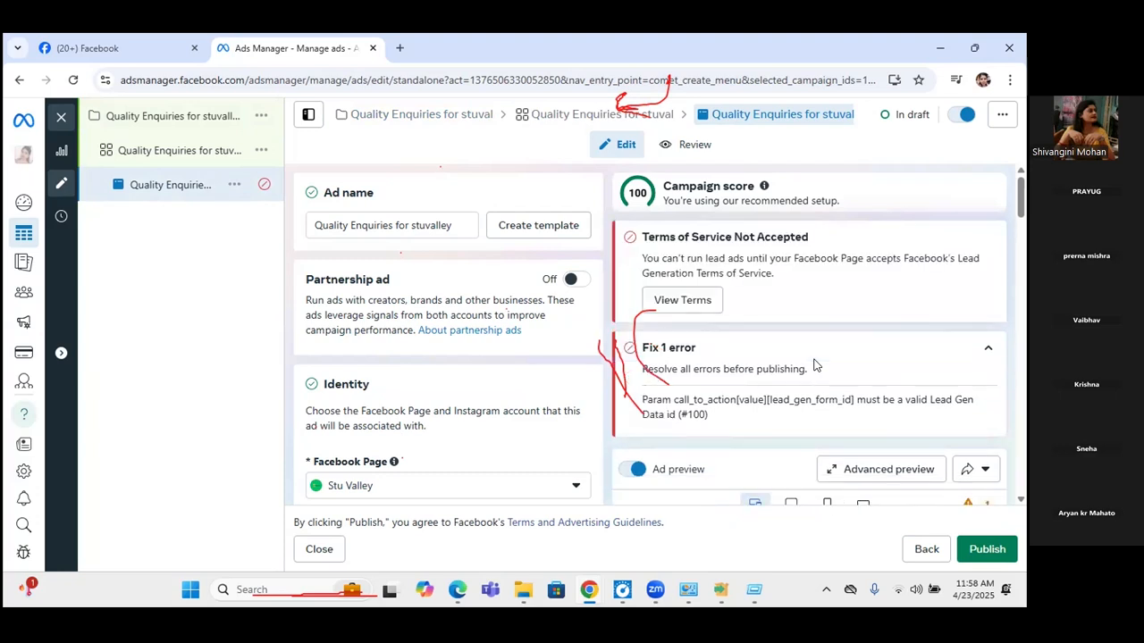
click(1021, 503)
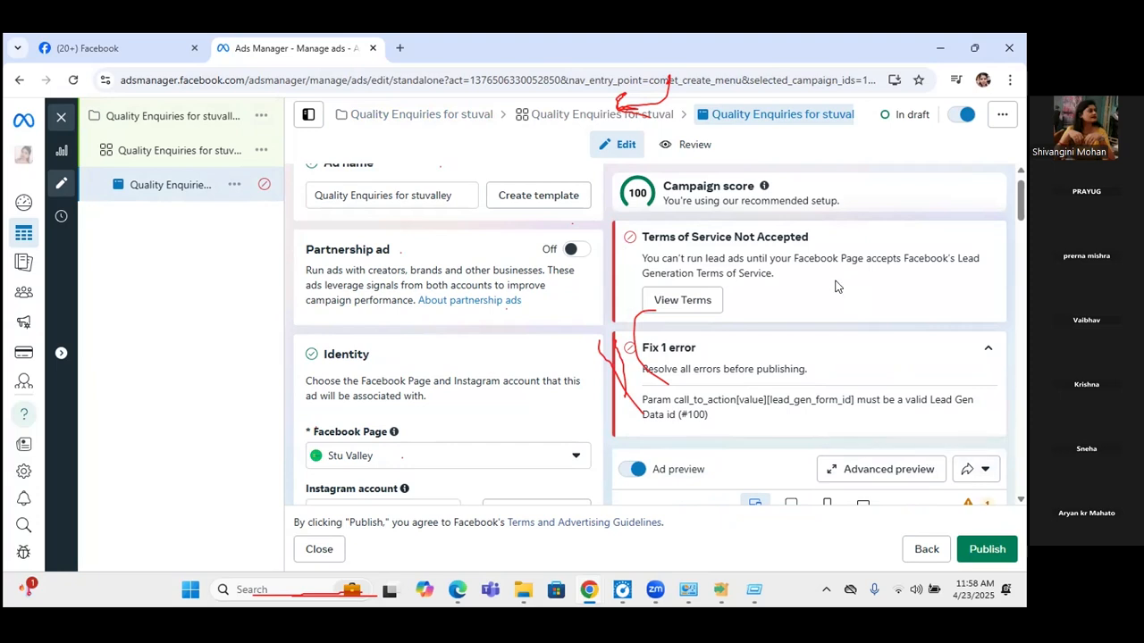
click(683, 299)
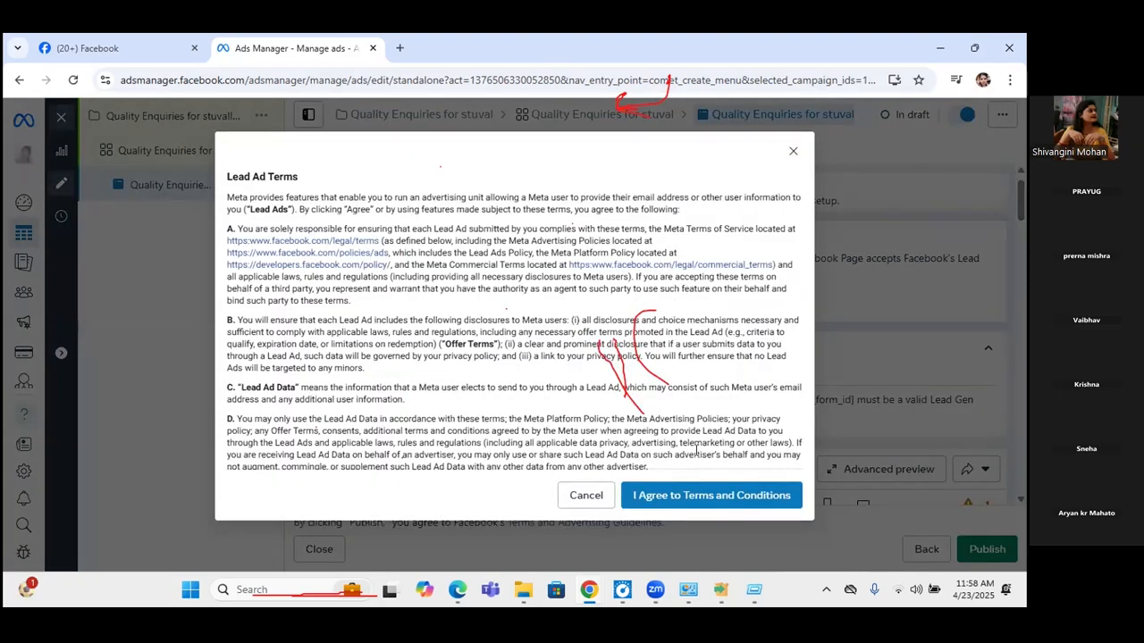
click(696, 496)
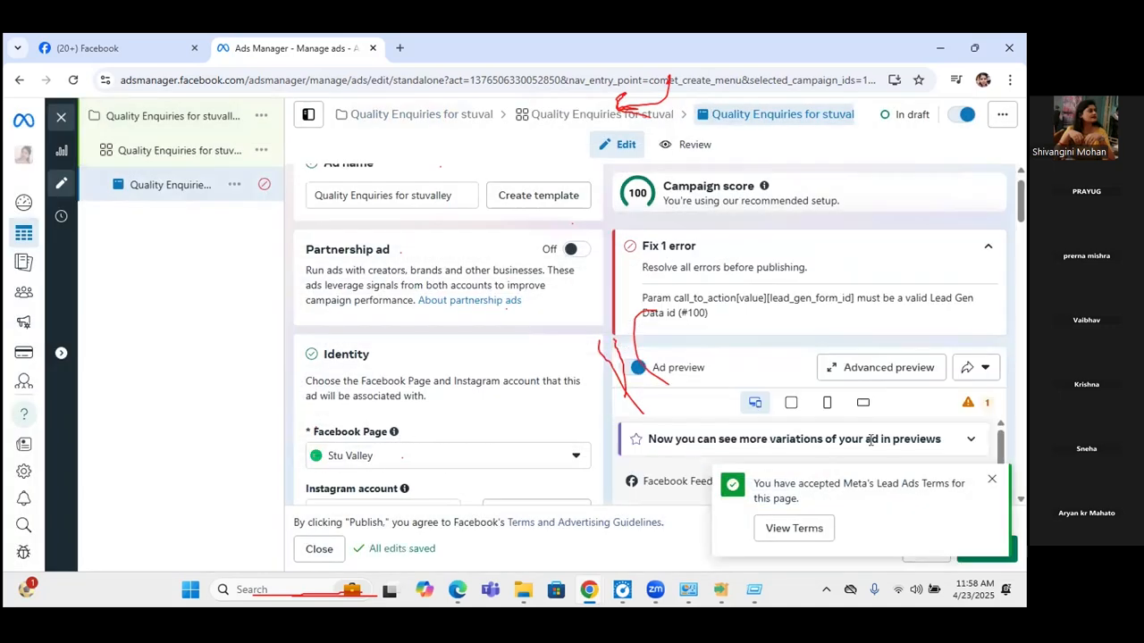
click(991, 479)
Review the Quality Enquiries for stuvalley ad's settings from identity, ad setup and destination through creative, languages and website event tracking.
scroll(1022, 499, down, 1)
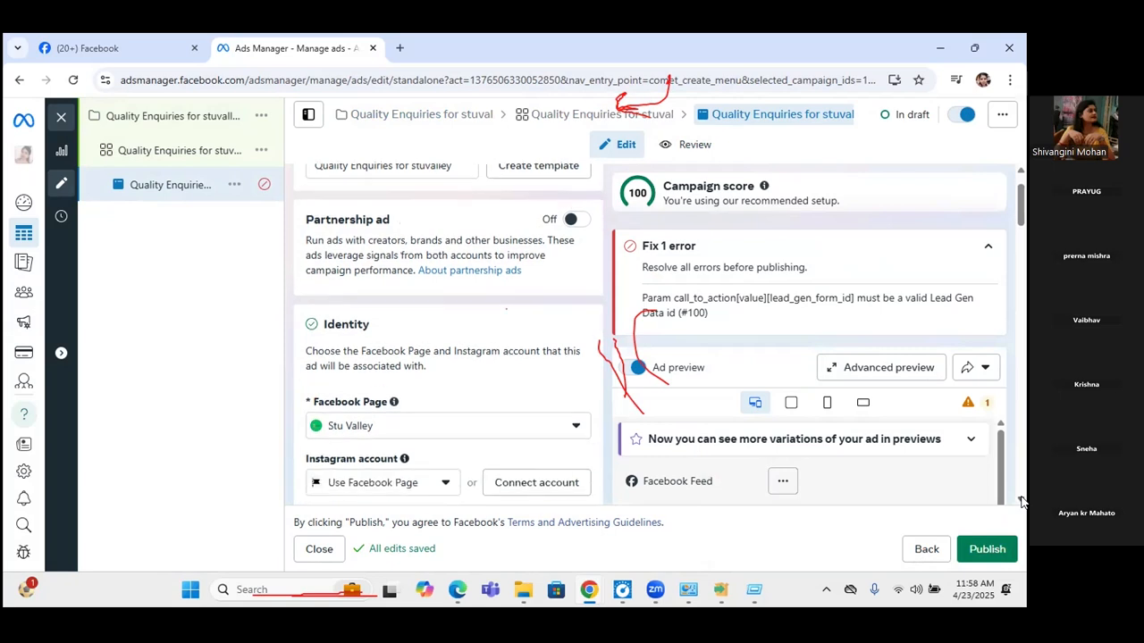
scroll(1022, 501, down, 1)
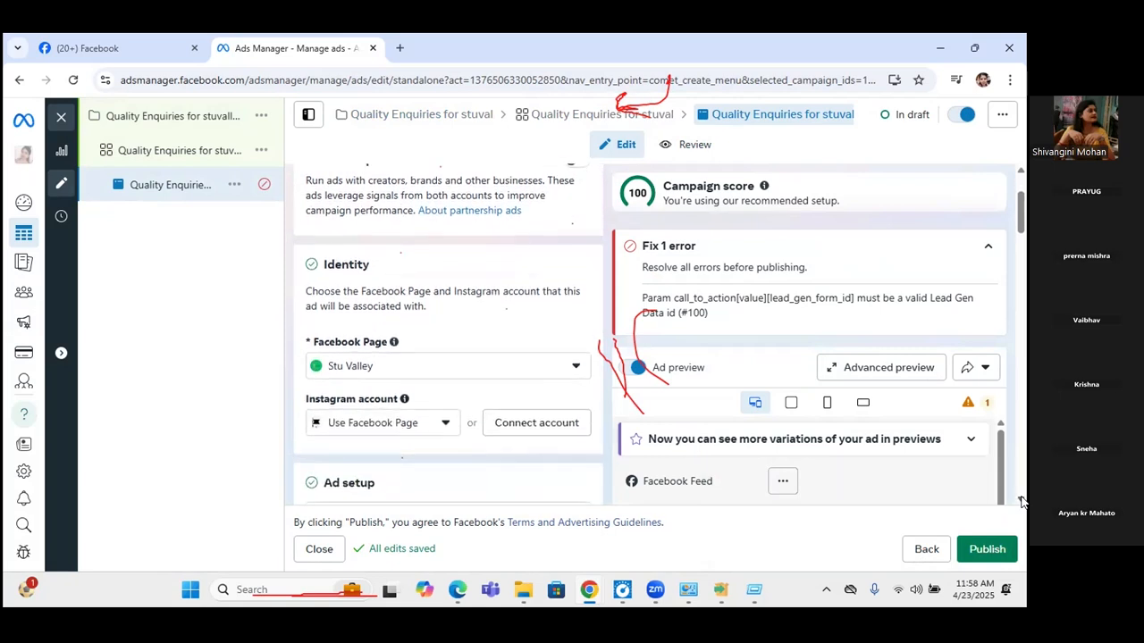
scroll(1022, 501, down, 3)
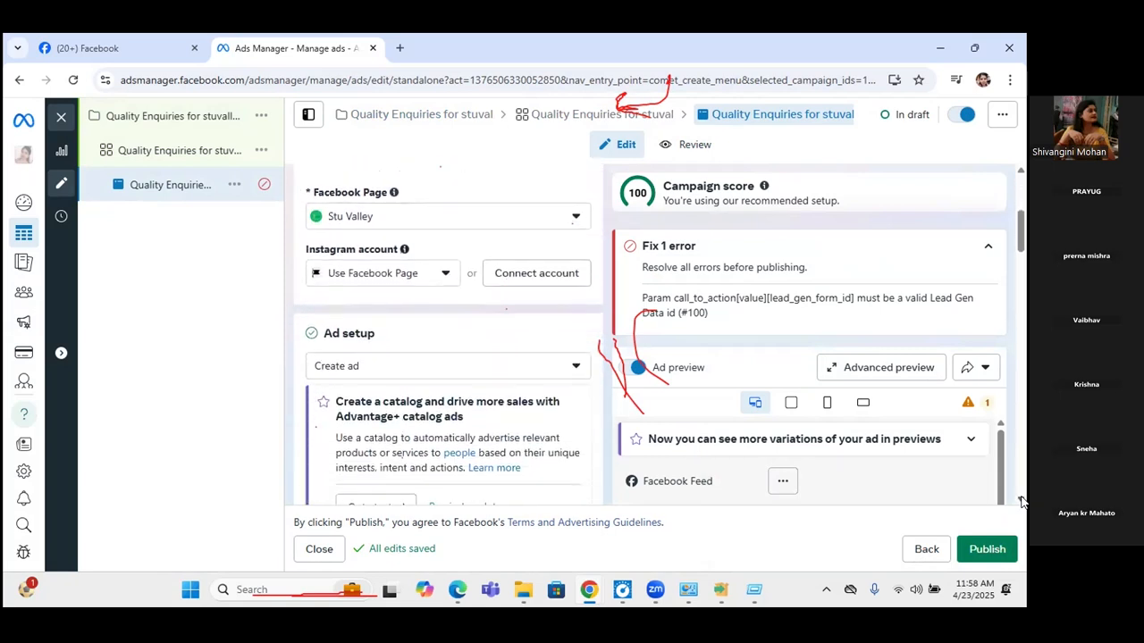
scroll(1021, 501, down, 4)
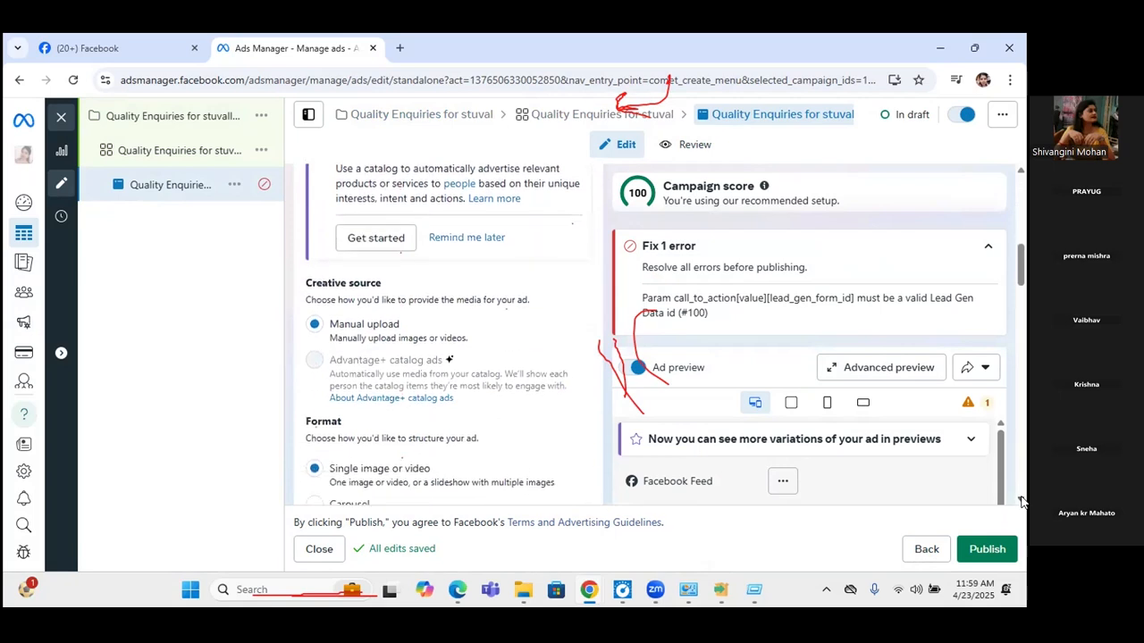
scroll(1022, 502, down, 2)
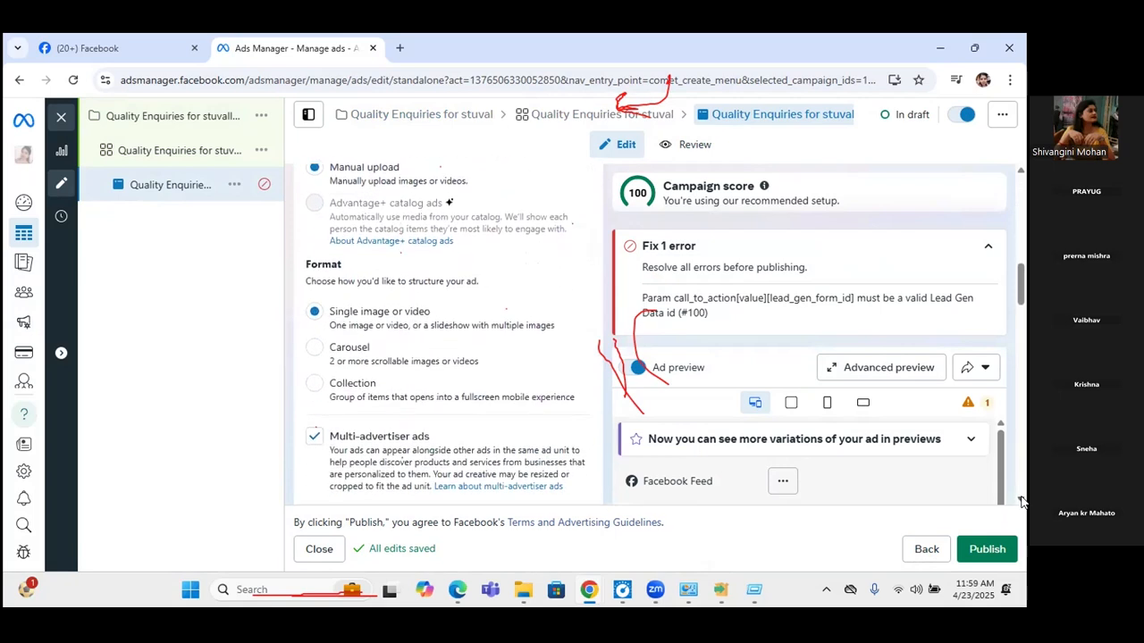
scroll(1021, 503, down, 1)
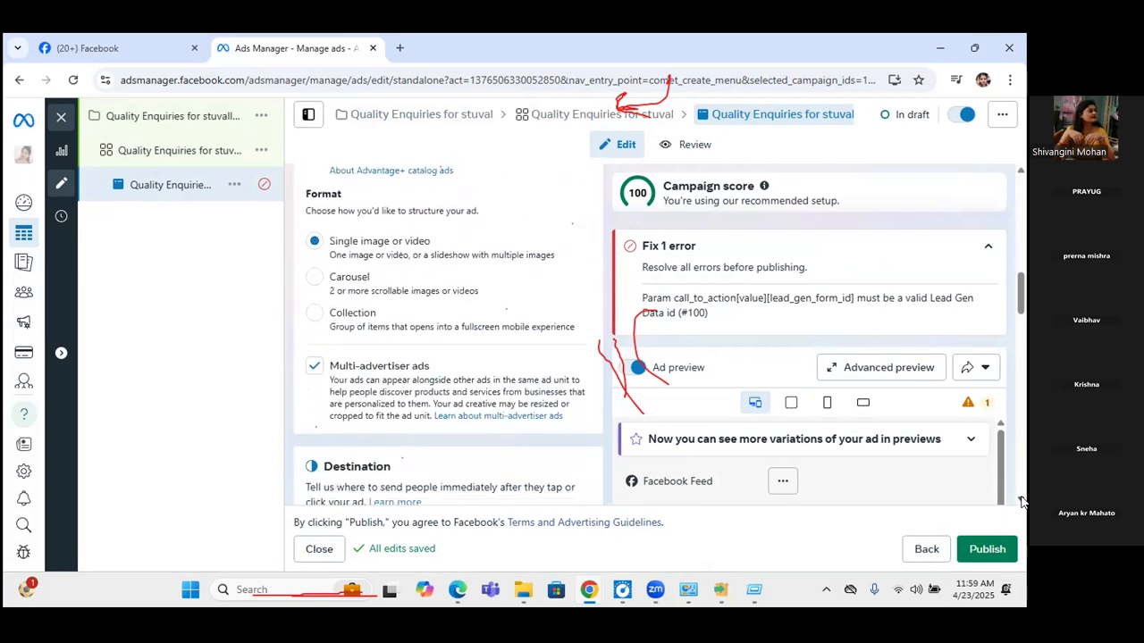
scroll(1021, 502, down, 1)
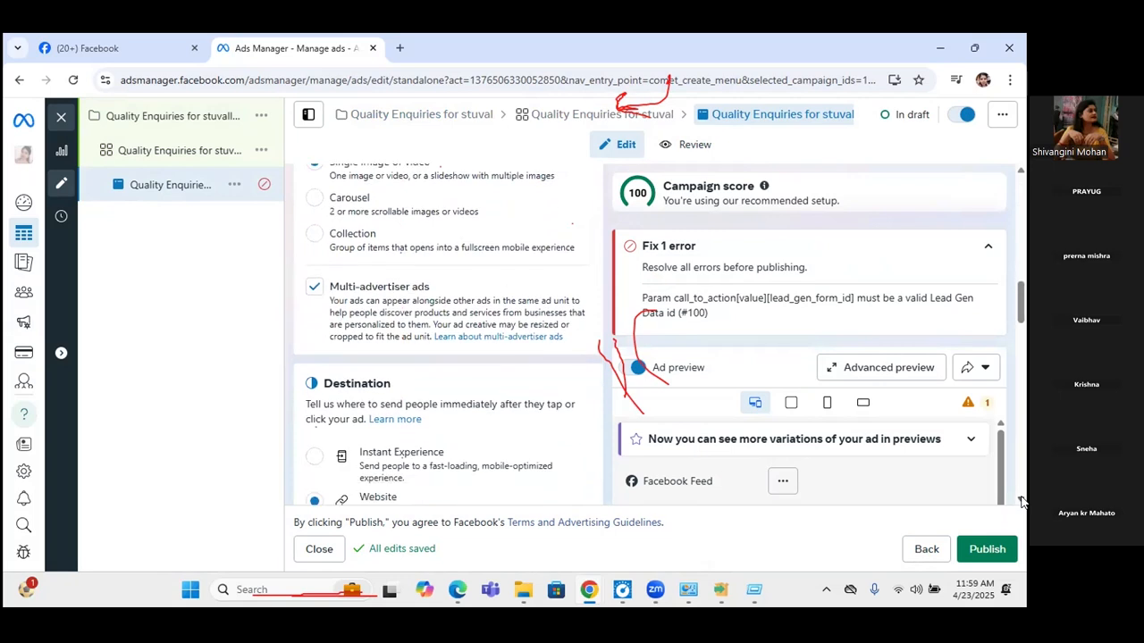
scroll(1021, 502, down, 2)
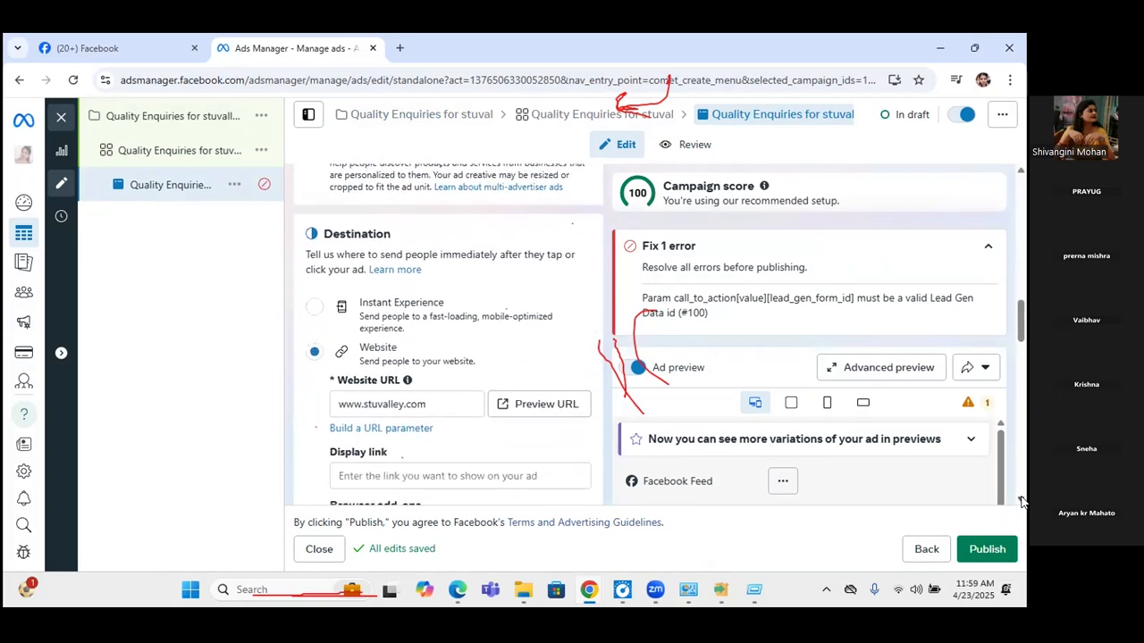
scroll(1022, 502, down, 1)
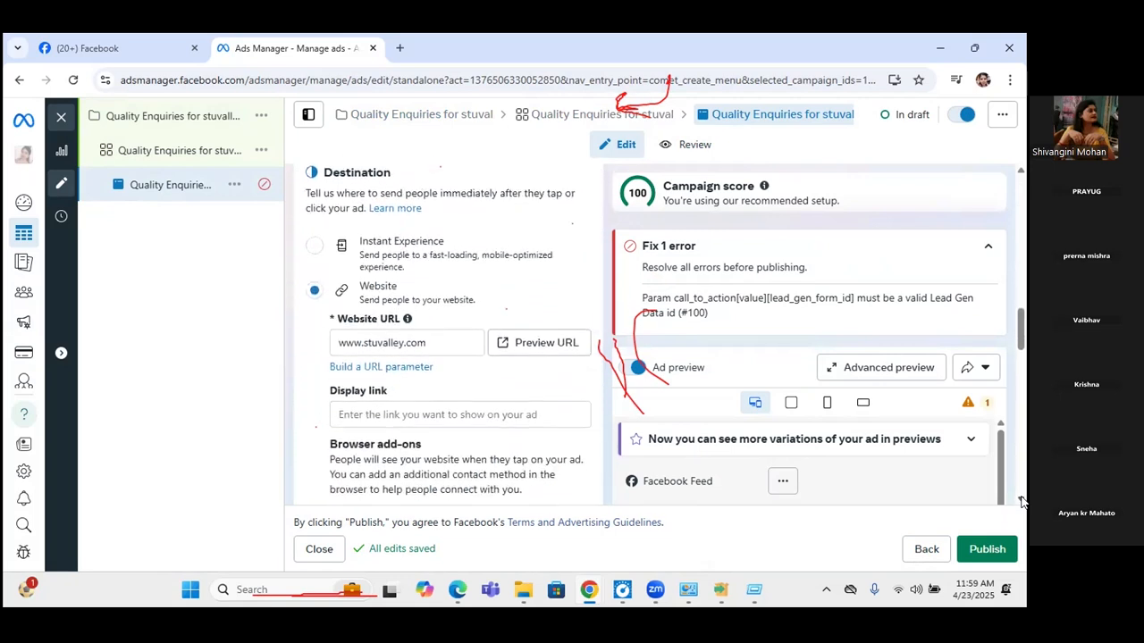
scroll(1021, 502, down, 1)
scroll(1021, 502, down, 5)
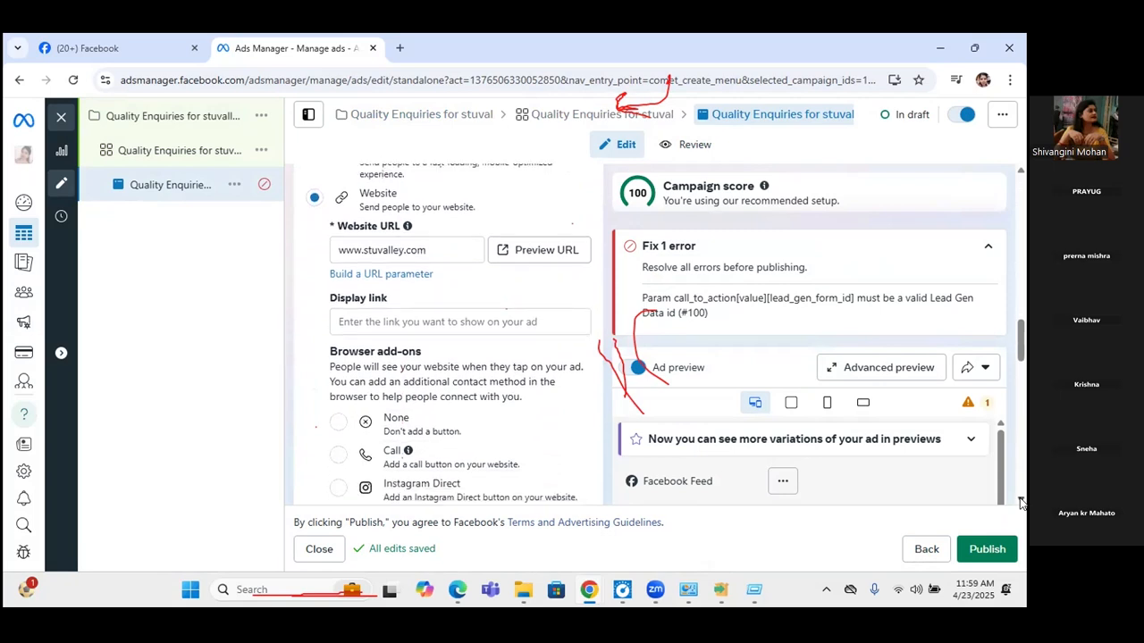
scroll(1021, 502, down, 4)
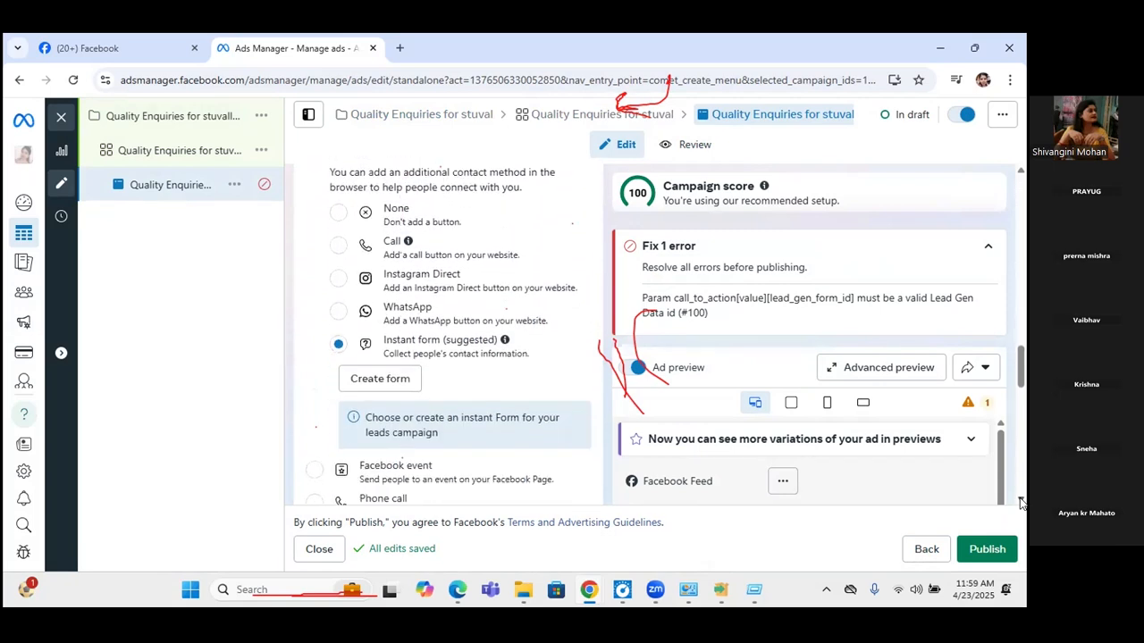
scroll(1022, 502, down, 5)
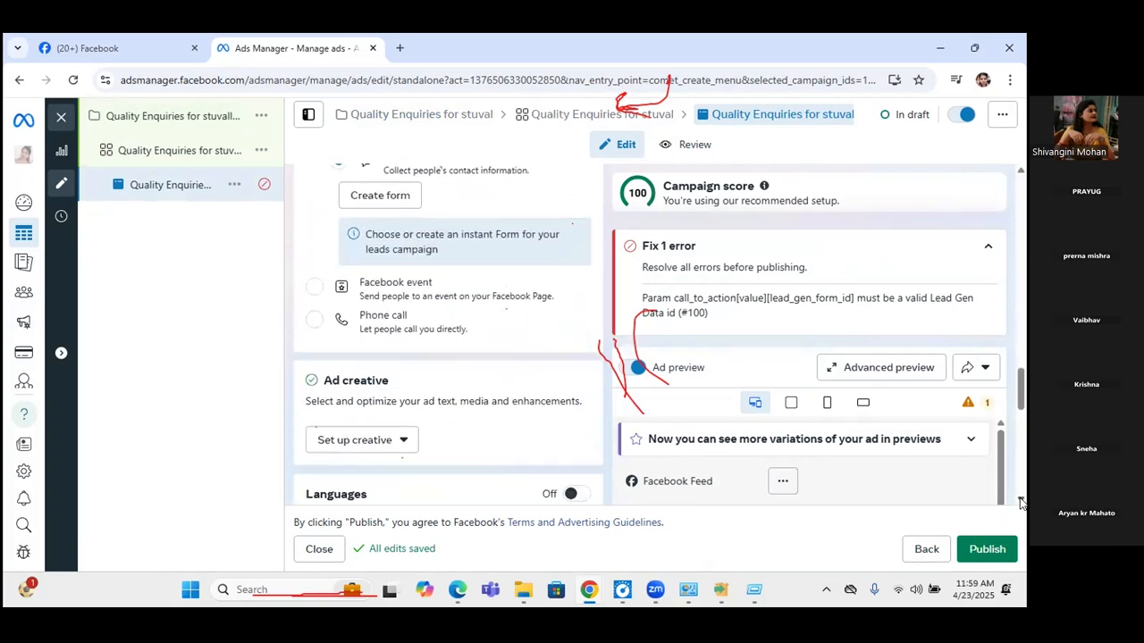
scroll(1022, 502, down, 3)
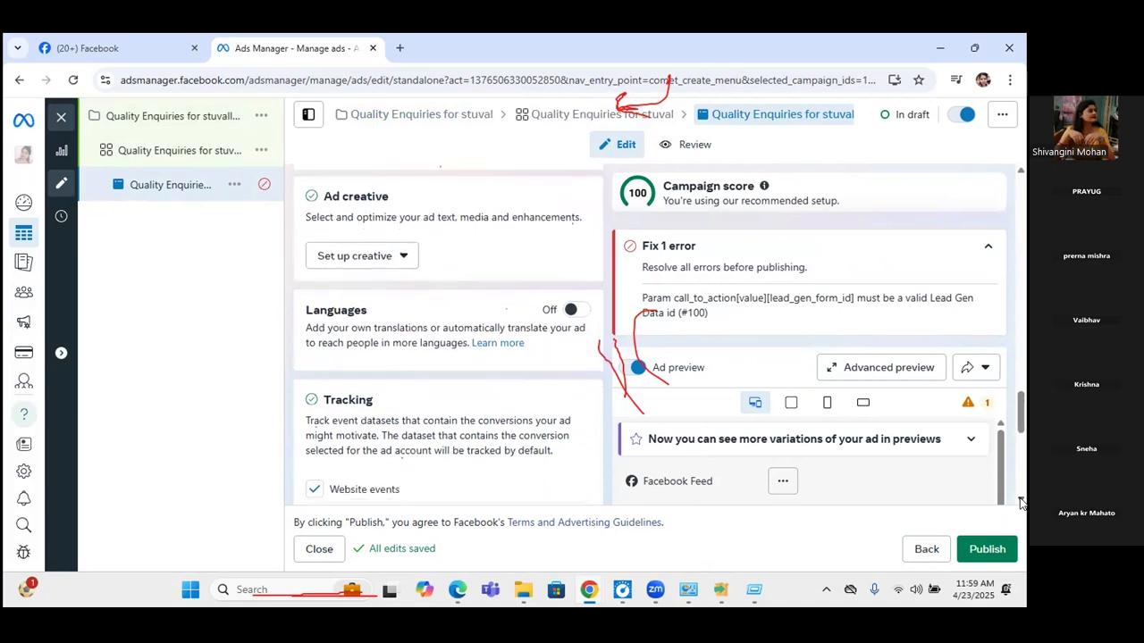
scroll(1021, 503, down, 2)
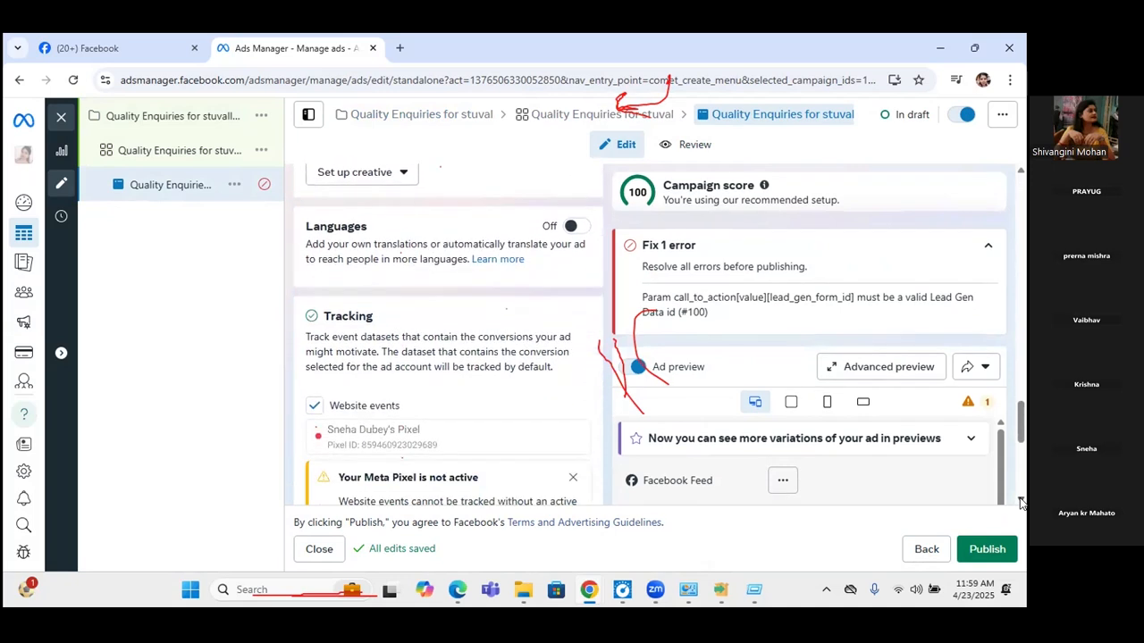
scroll(1022, 502, down, 1)
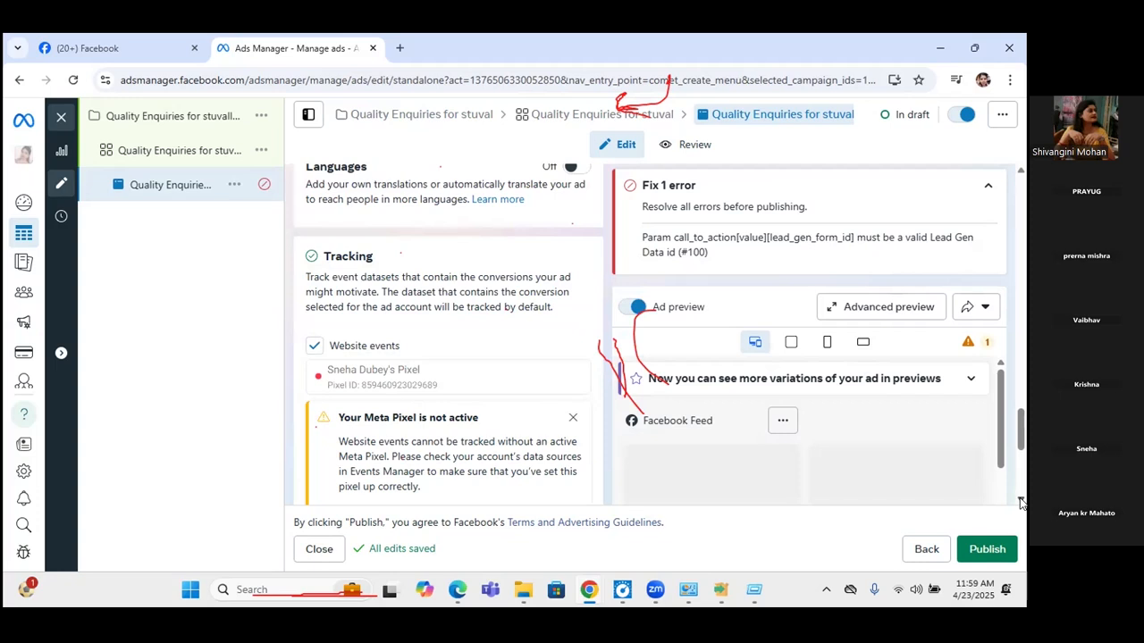
scroll(1021, 503, down, 1)
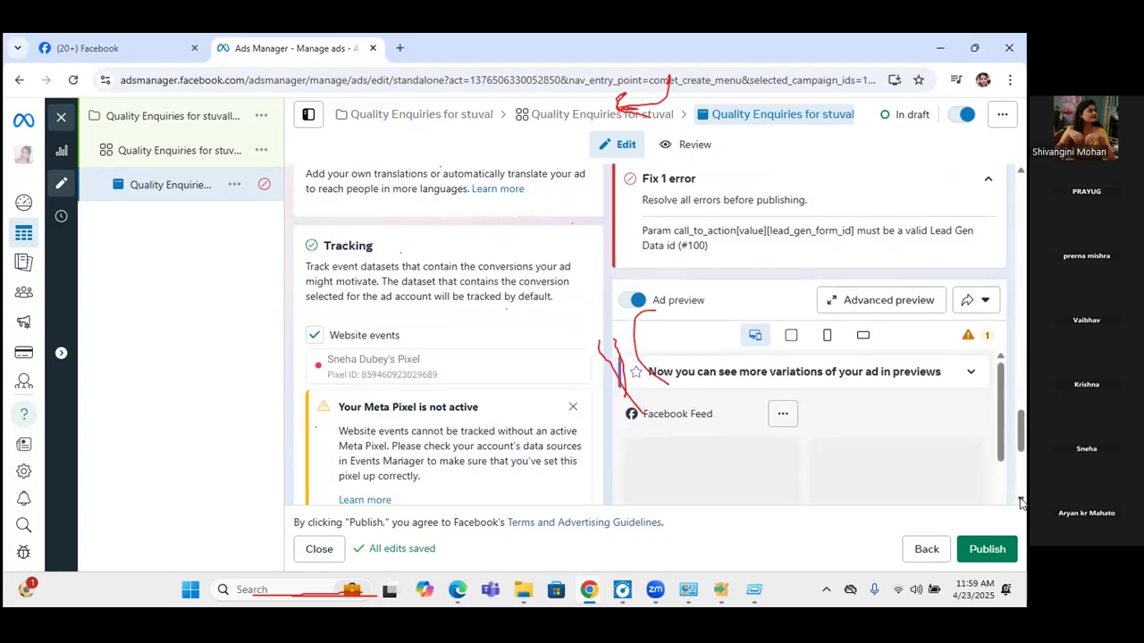
scroll(1021, 502, down, 3)
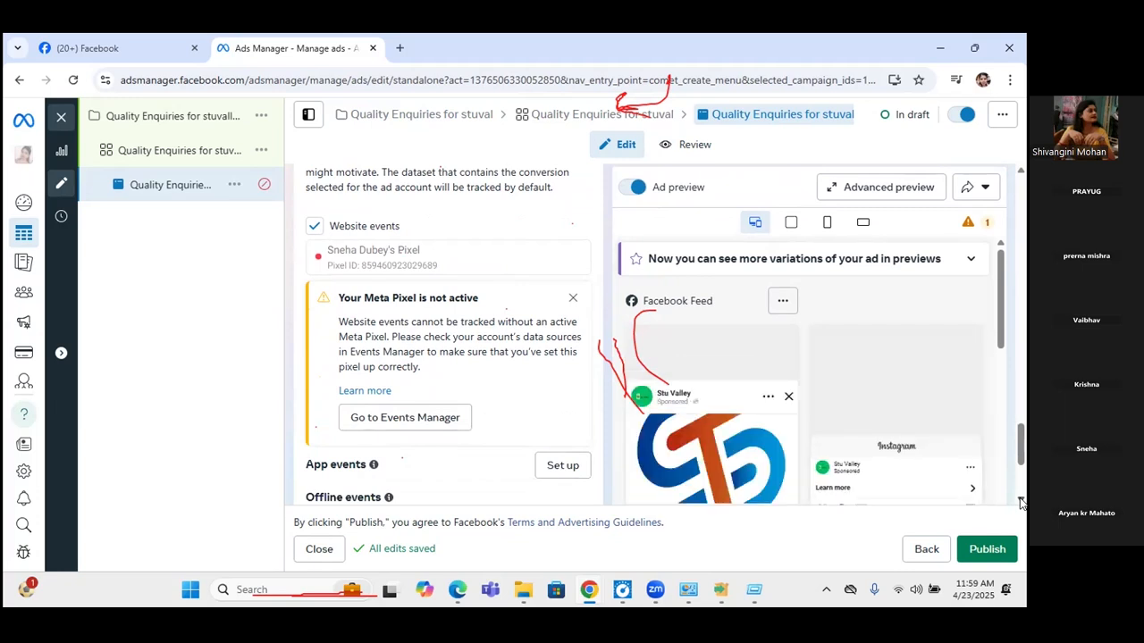
Open Events Manager from the ad's inactive Meta Pixel warning and read through the email instructions for installing the pixel code.
click(423, 415)
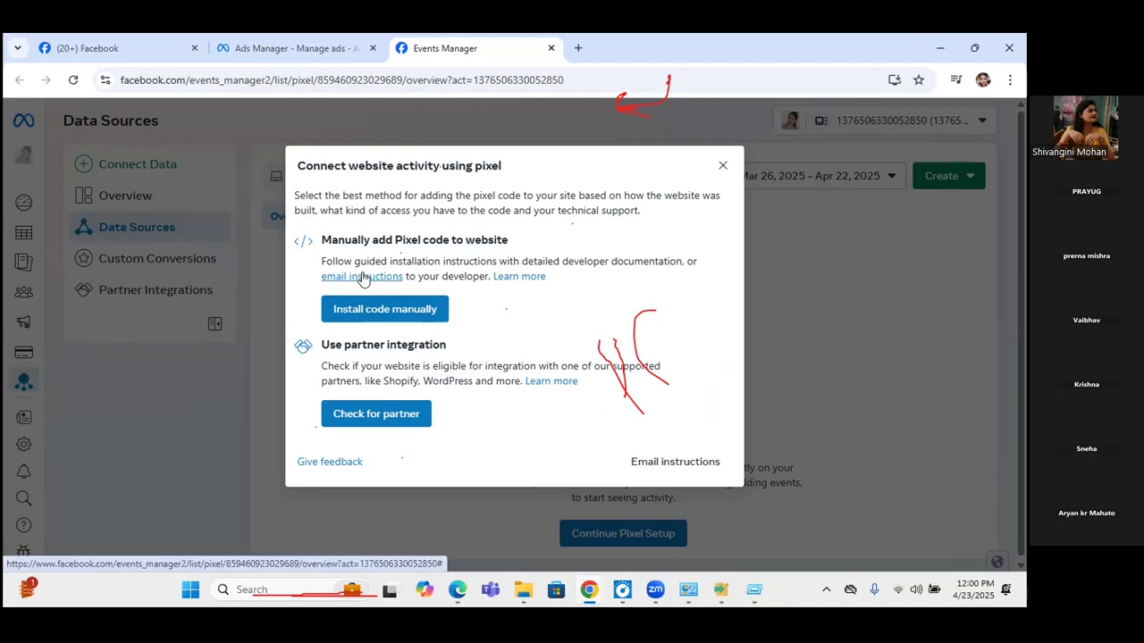
click(665, 462)
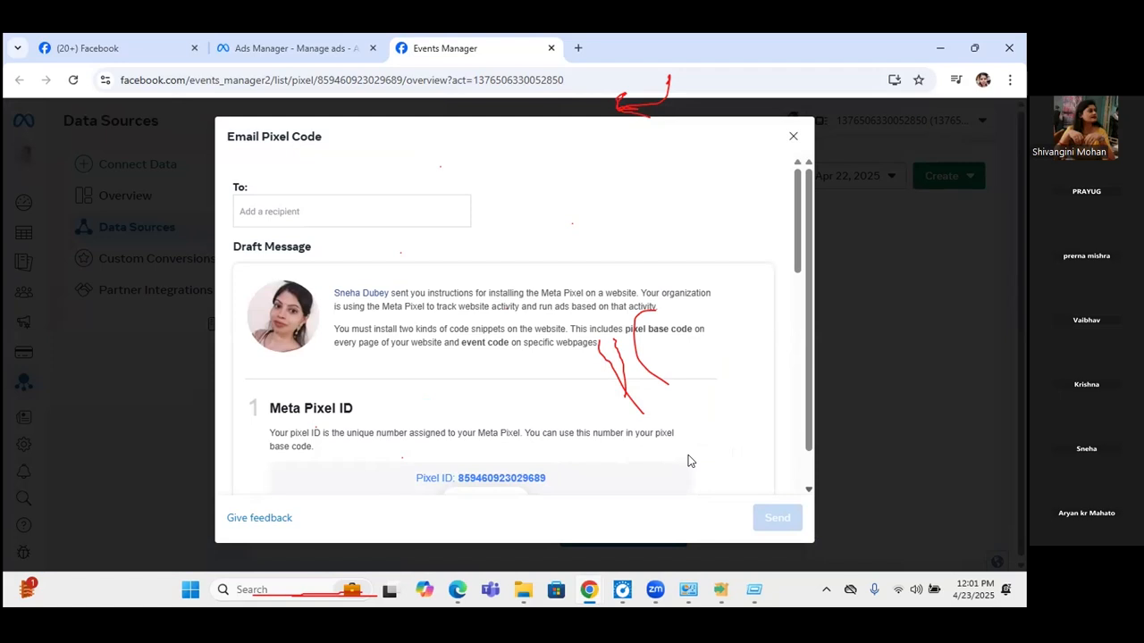
scroll(688, 457, down, 1)
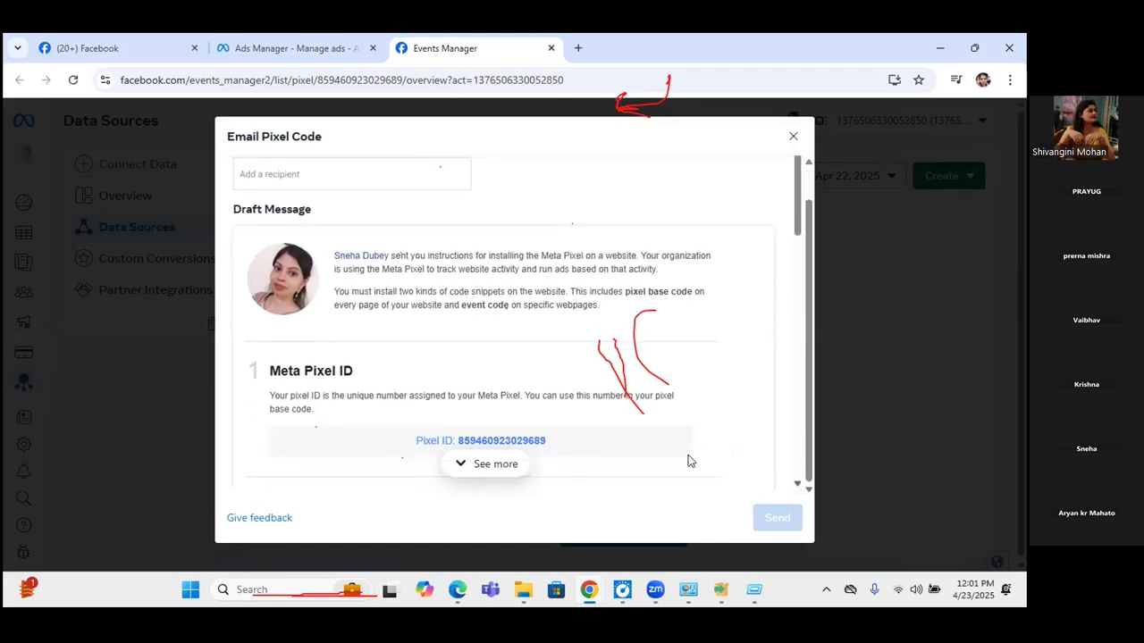
scroll(688, 461, down, 1)
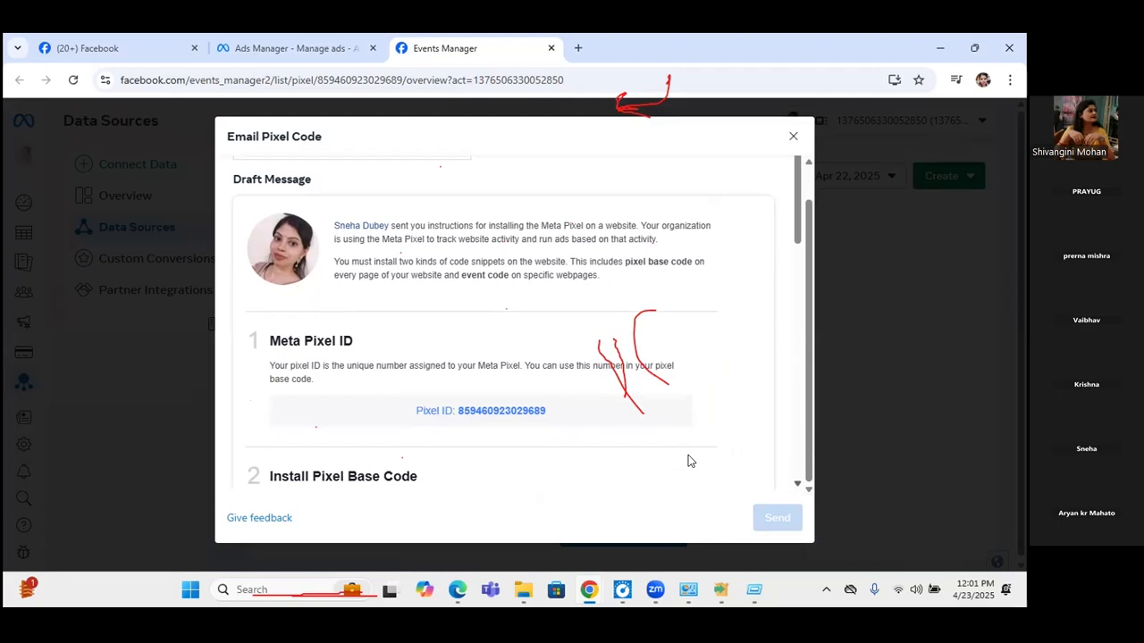
scroll(688, 461, down, 1)
scroll(689, 461, down, 3)
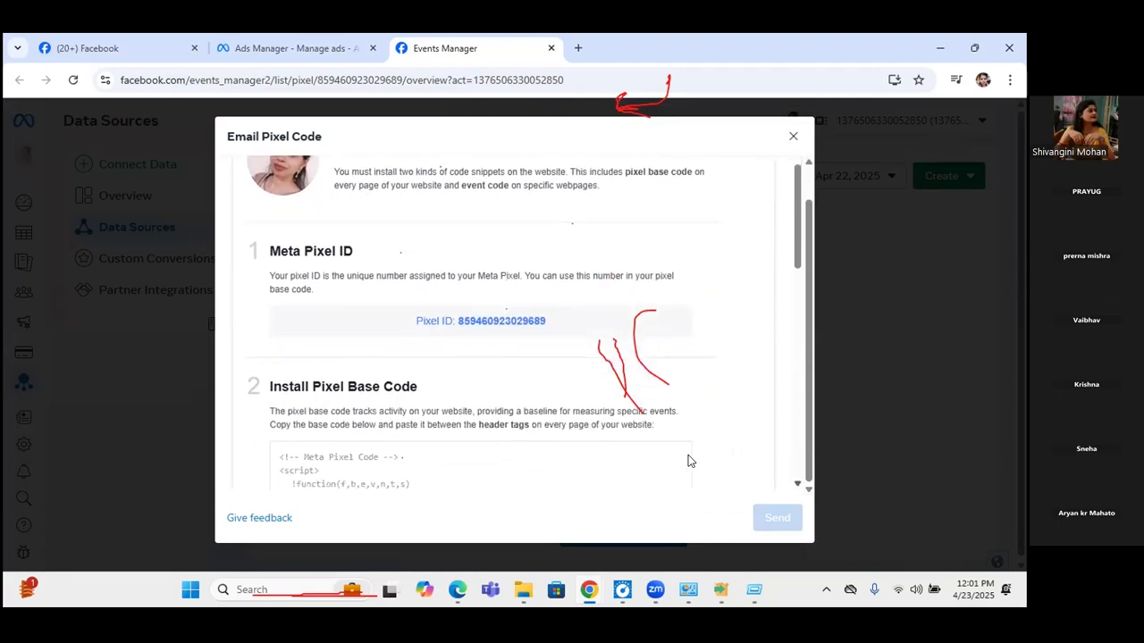
scroll(689, 461, down, 9)
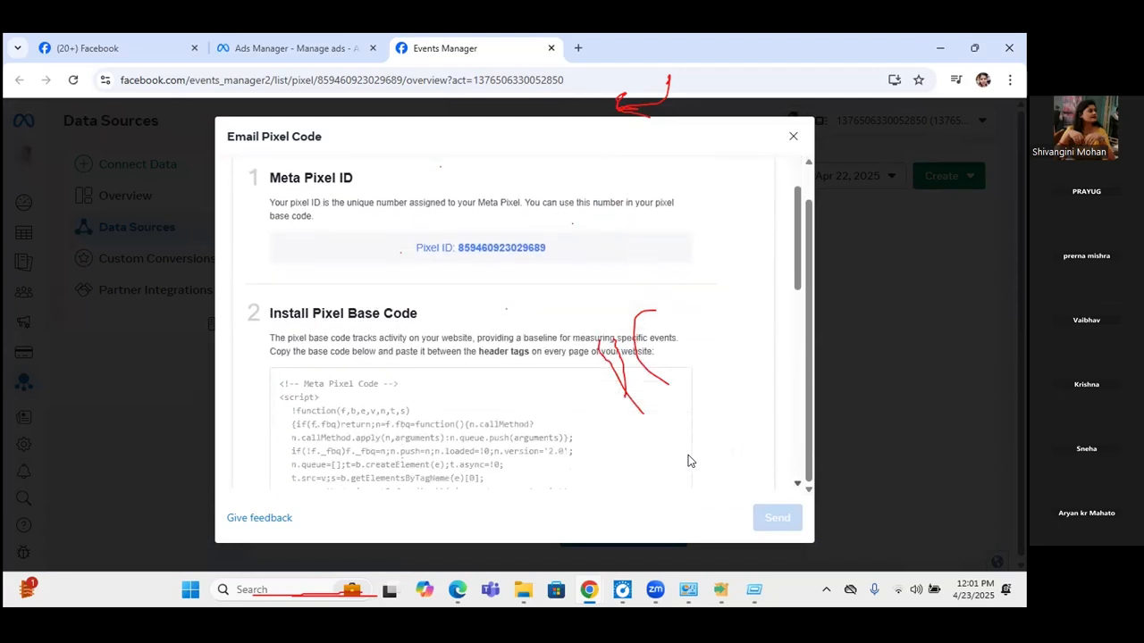
scroll(688, 462, down, 10)
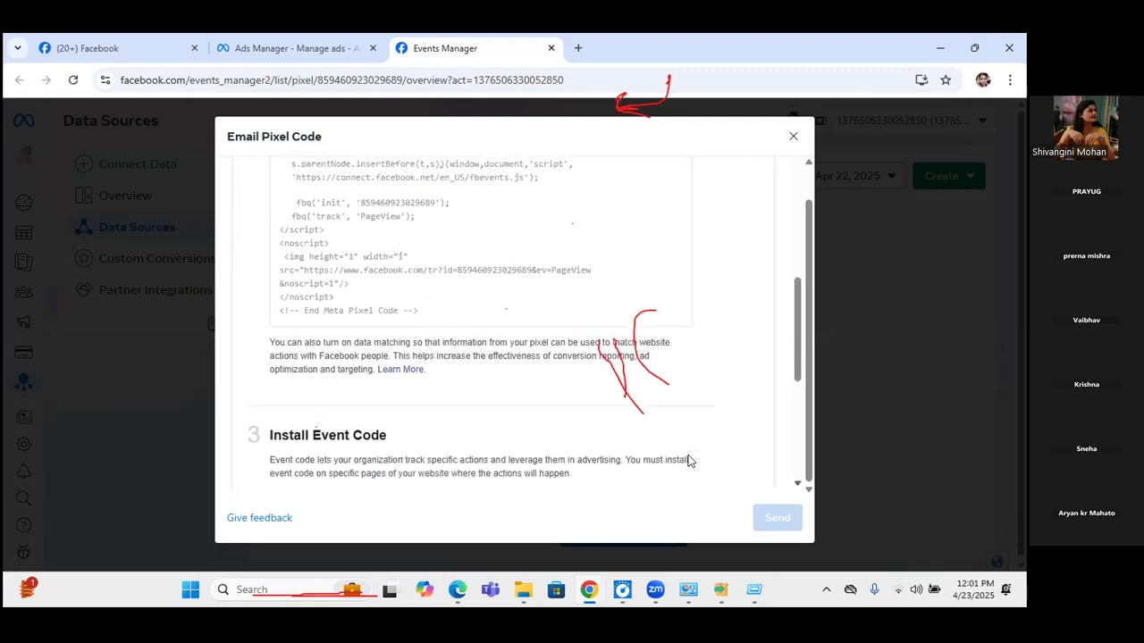
scroll(688, 456, down, 3)
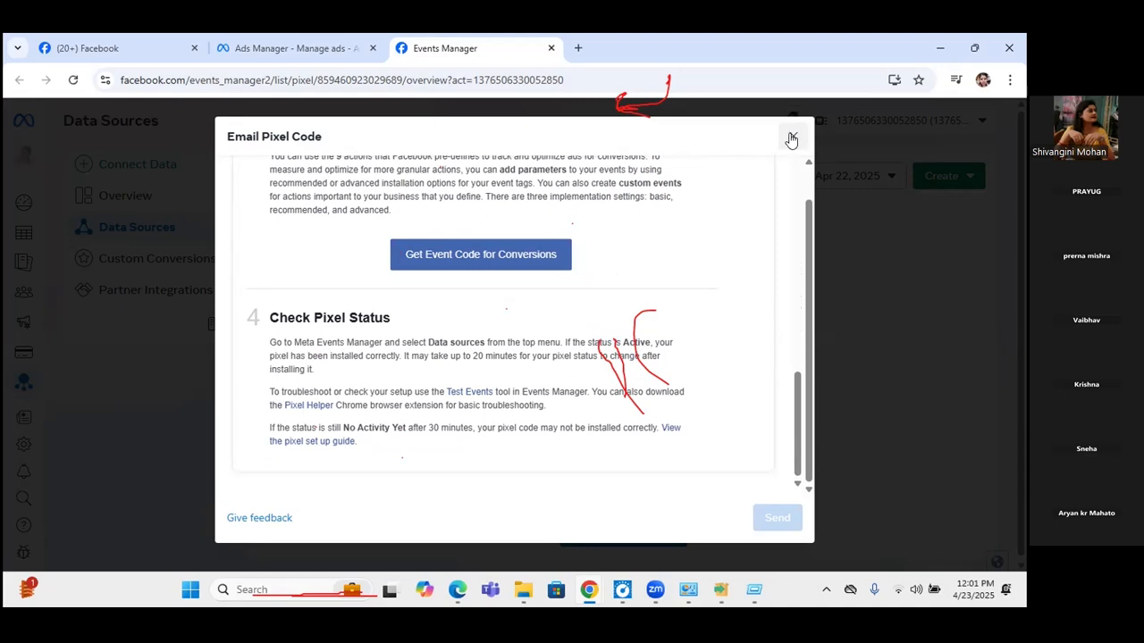
Close the Email Pixel Code and website activity connection dialogs, and leave Events Manager to return to the ad.
click(791, 137)
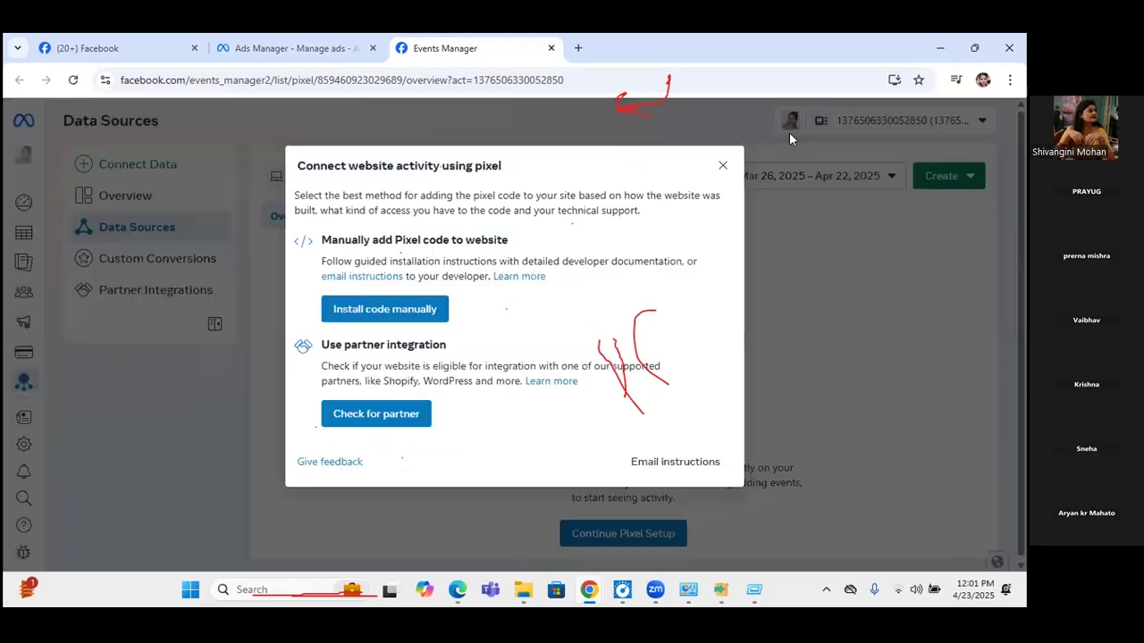
click(722, 165)
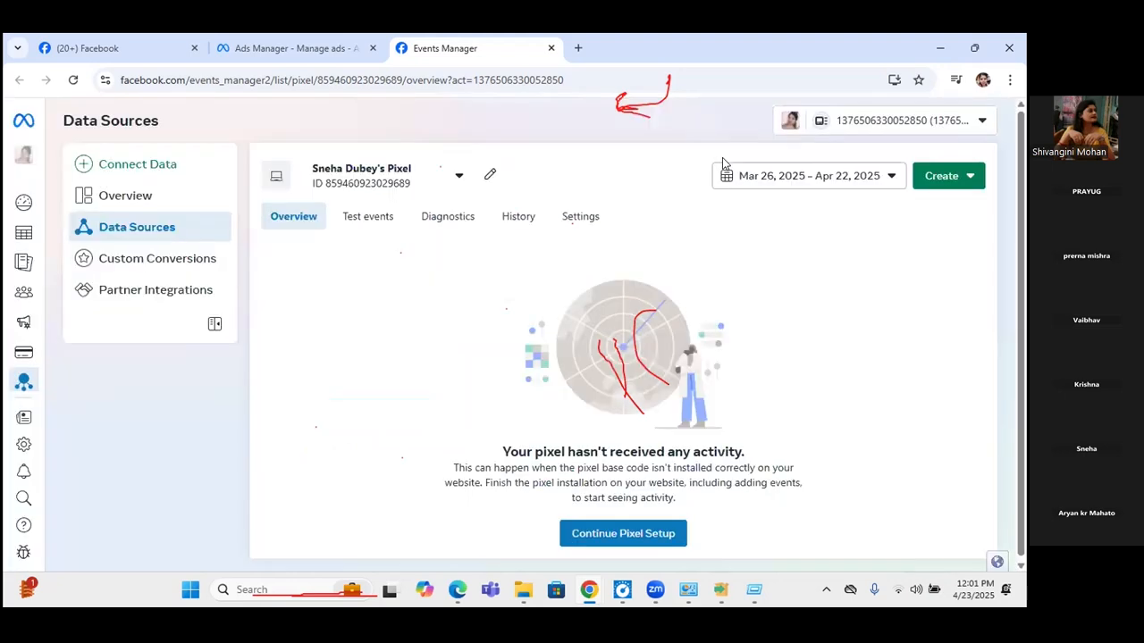
click(552, 49)
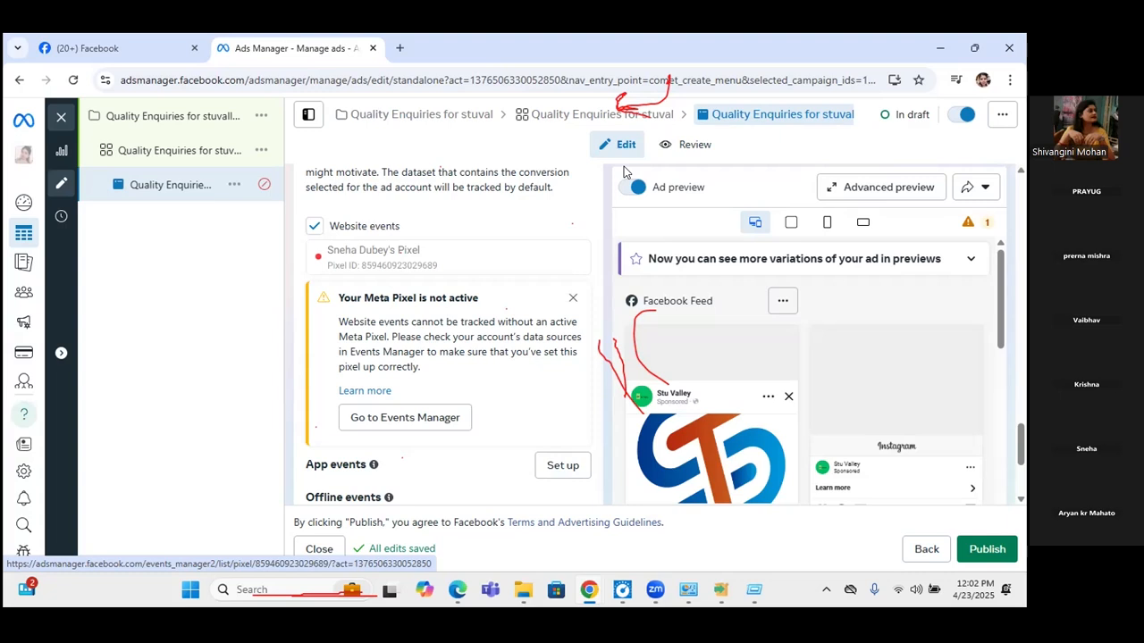
Look over the ad's tracking options, URL parameters and ad preview, then go back up to the ad creative and instant form area.
scroll(624, 170, down, 1)
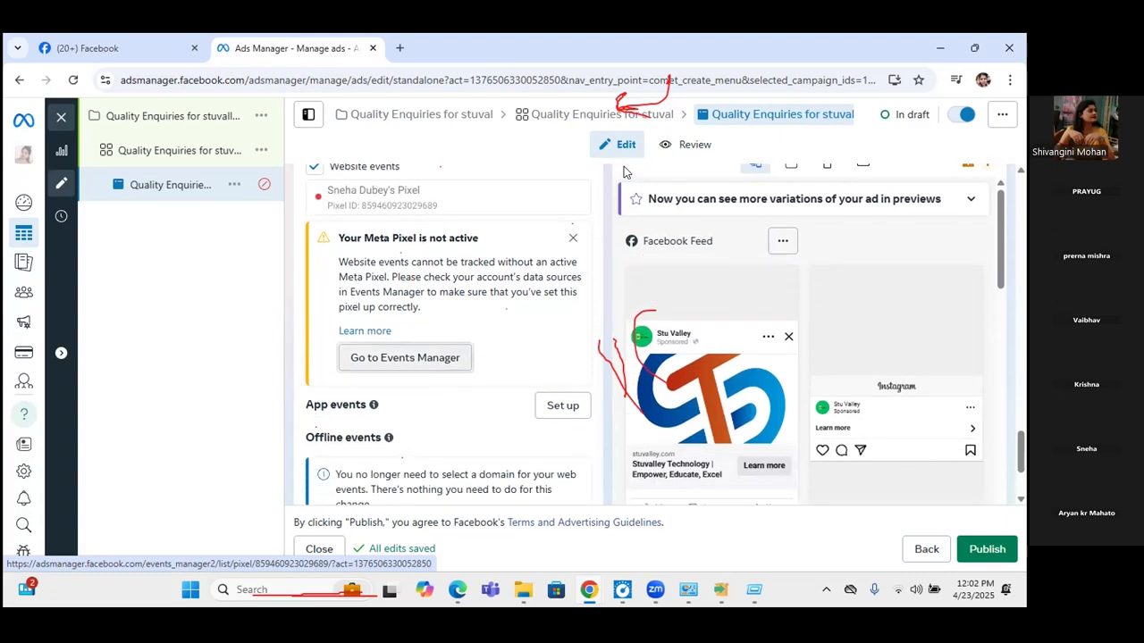
scroll(624, 169, down, 1)
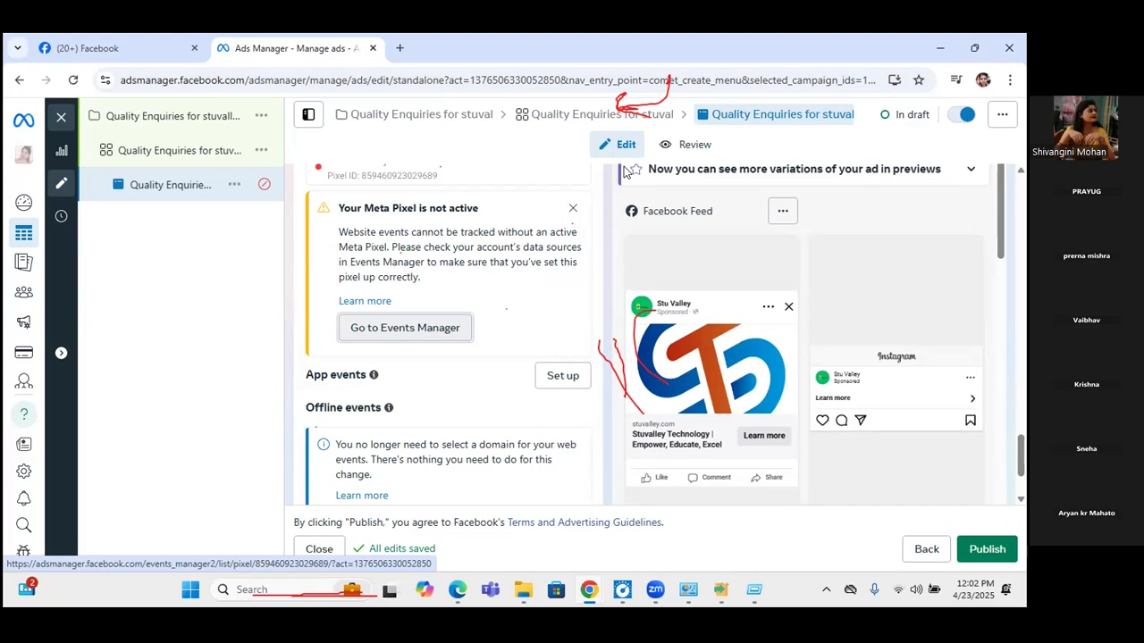
scroll(624, 168, down, 3)
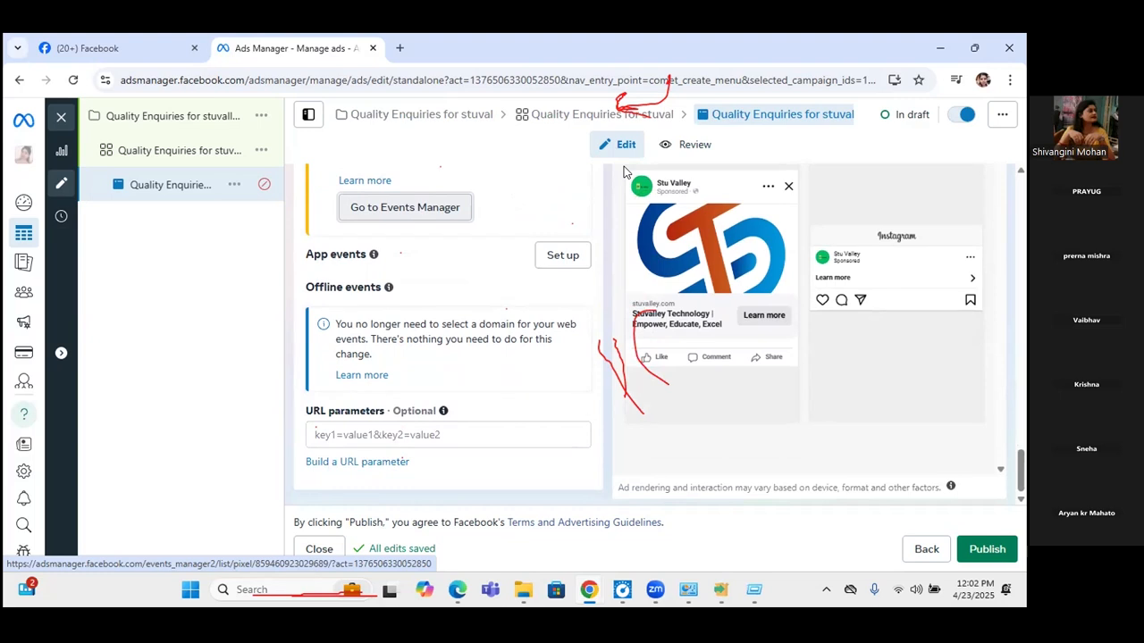
scroll(623, 166, up, 2)
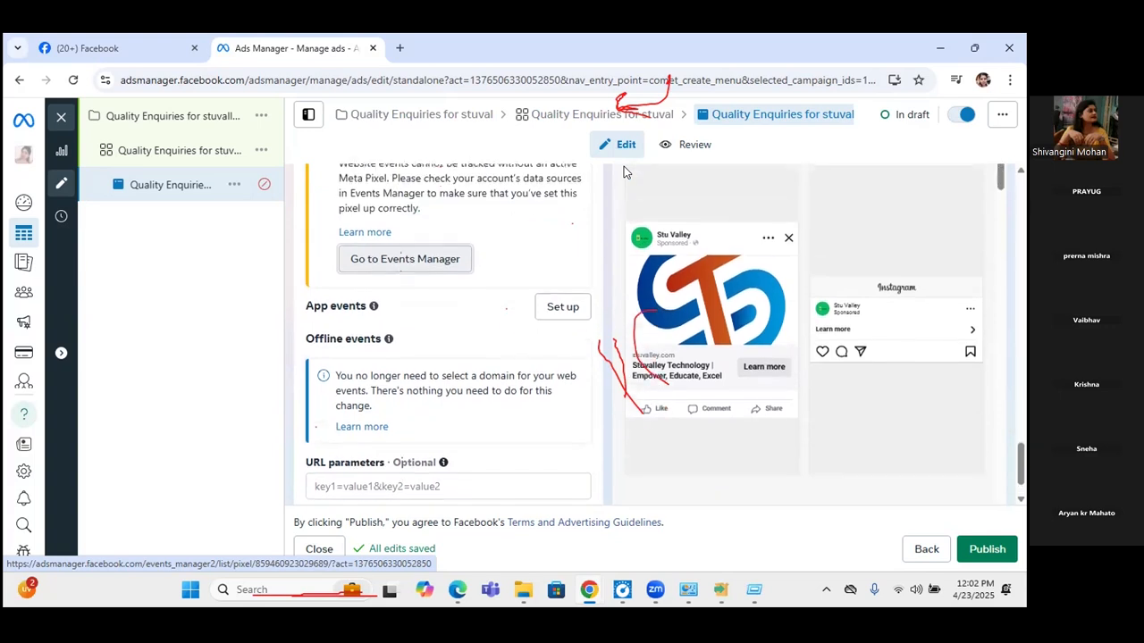
scroll(624, 171, up, 3)
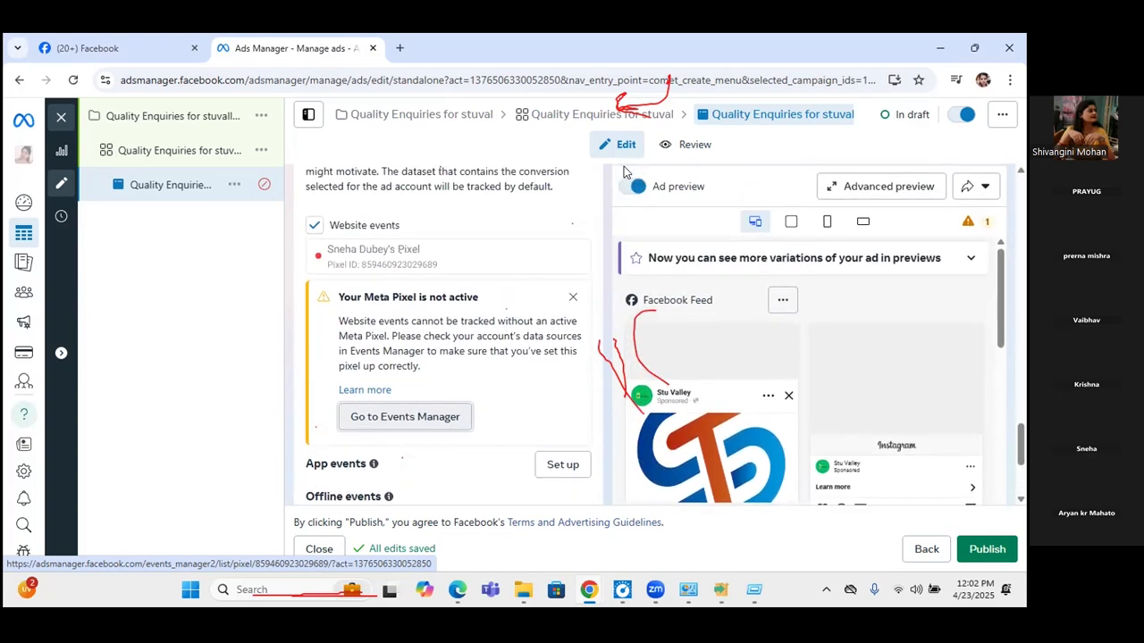
scroll(623, 170, up, 4)
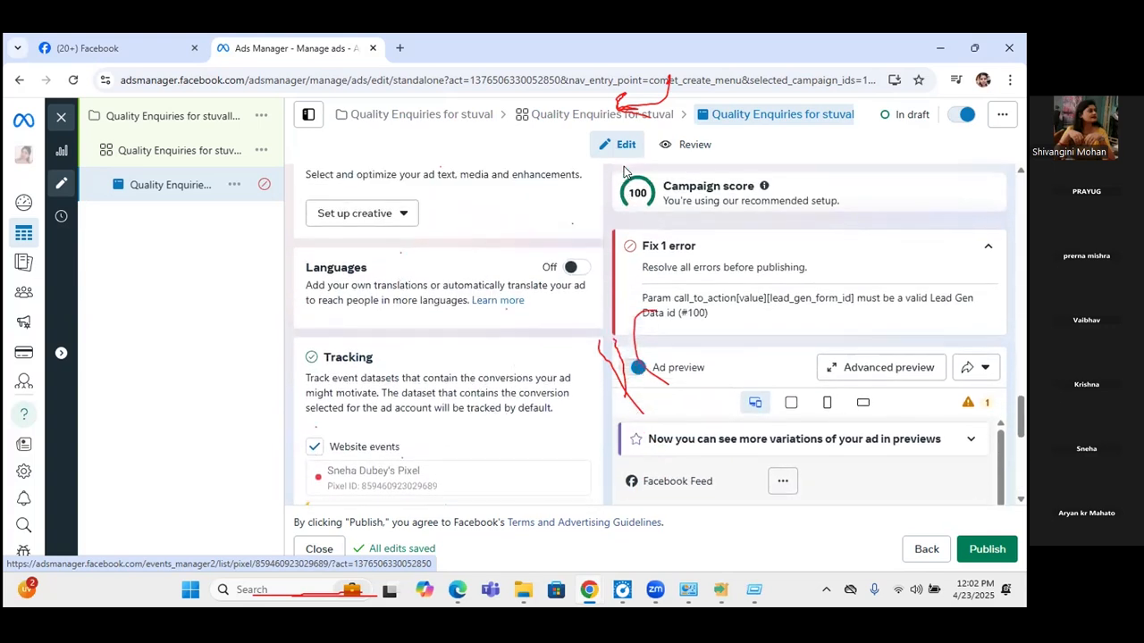
scroll(624, 170, up, 3)
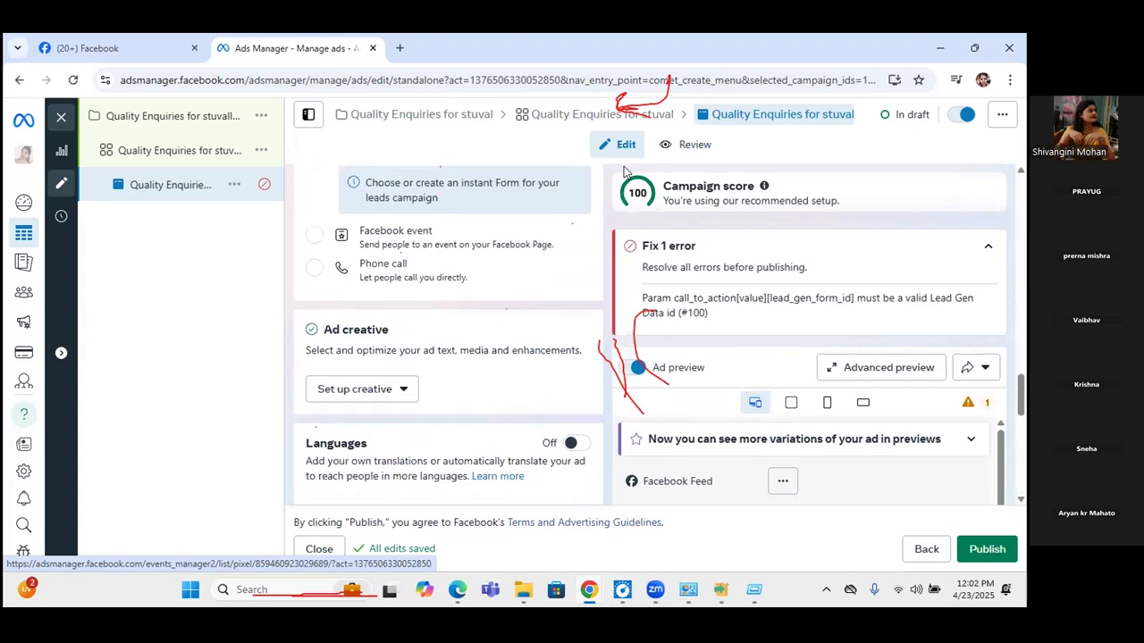
Start creating a new instant form for the ad's Instant form conversion location.
scroll(624, 171, up, 2)
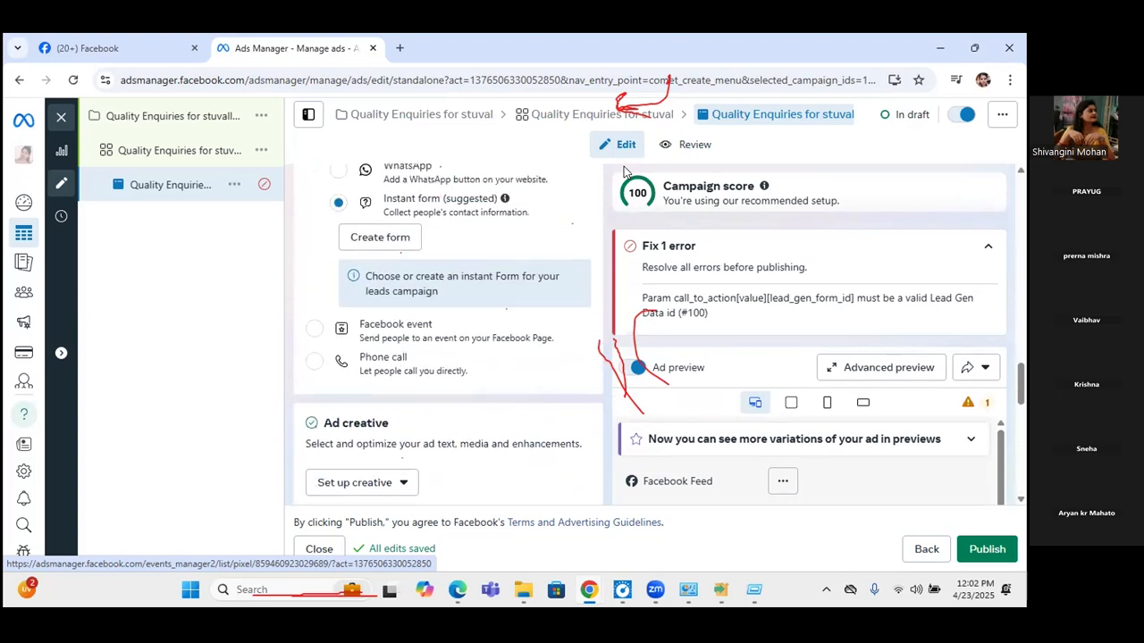
scroll(624, 171, up, 1)
scroll(624, 171, up, 1)
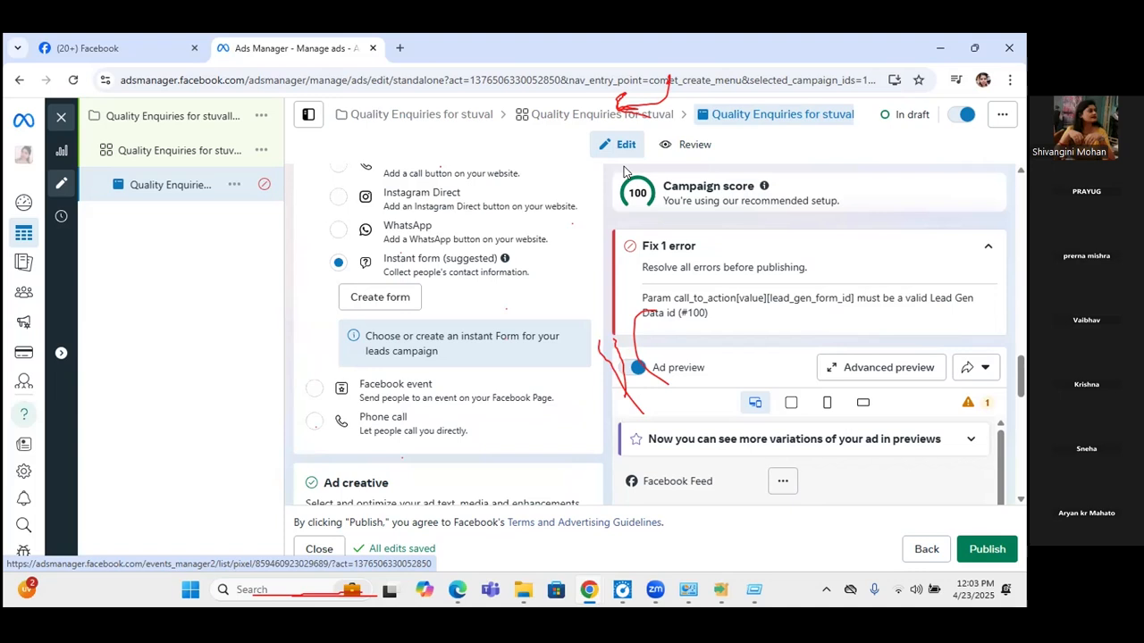
click(378, 297)
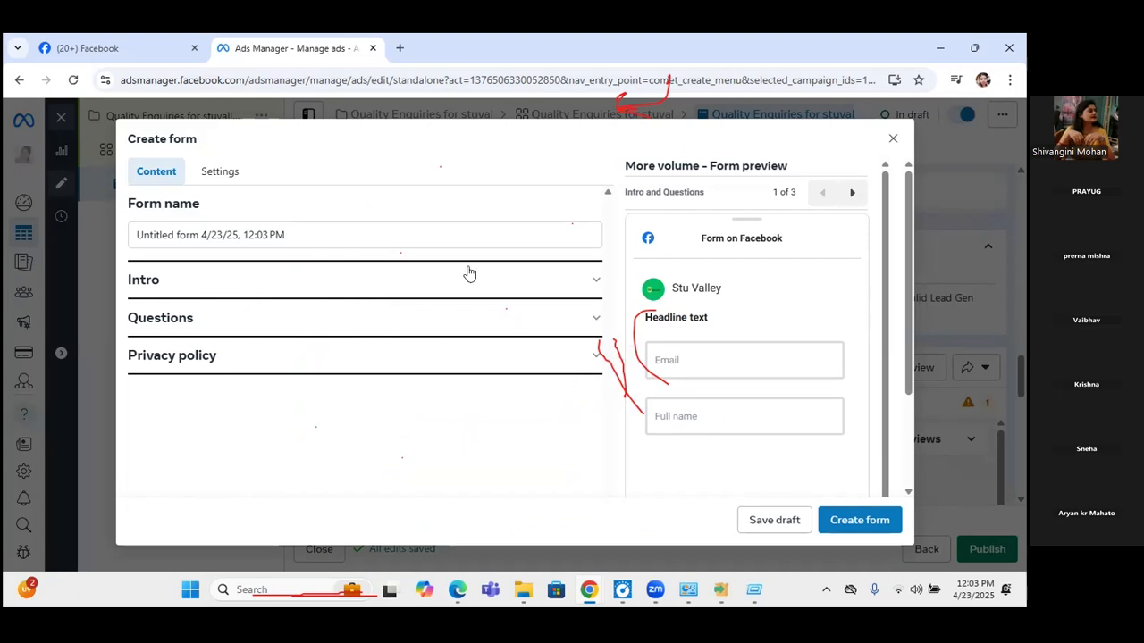
Enter "Stu Valley Enquery Form" as the headline of the form's intro greeting.
click(596, 284)
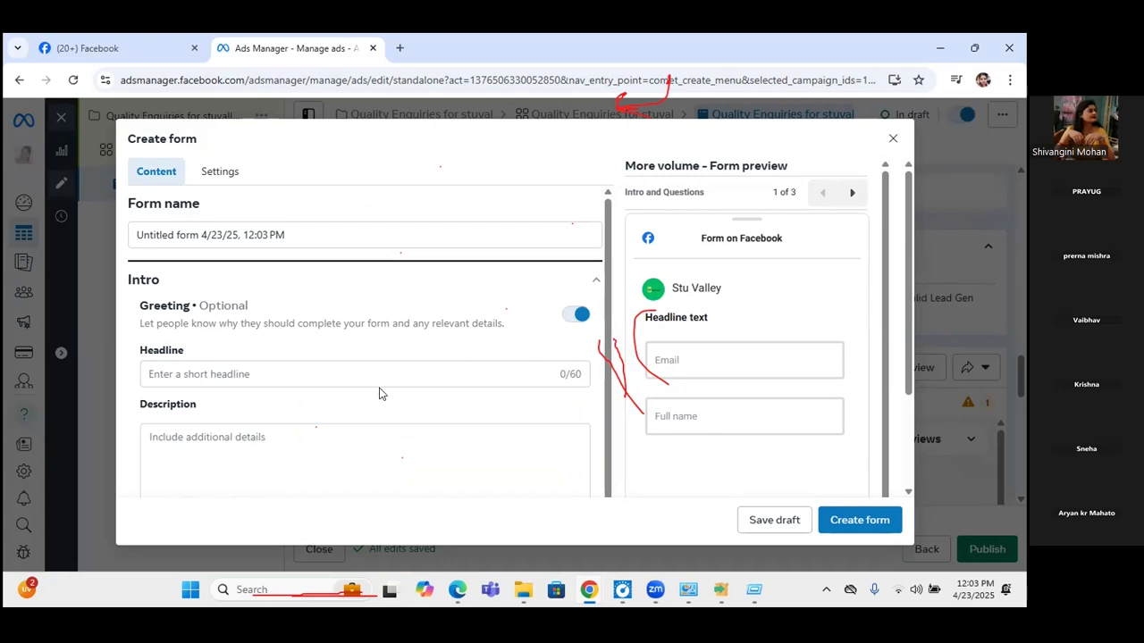
click(263, 371)
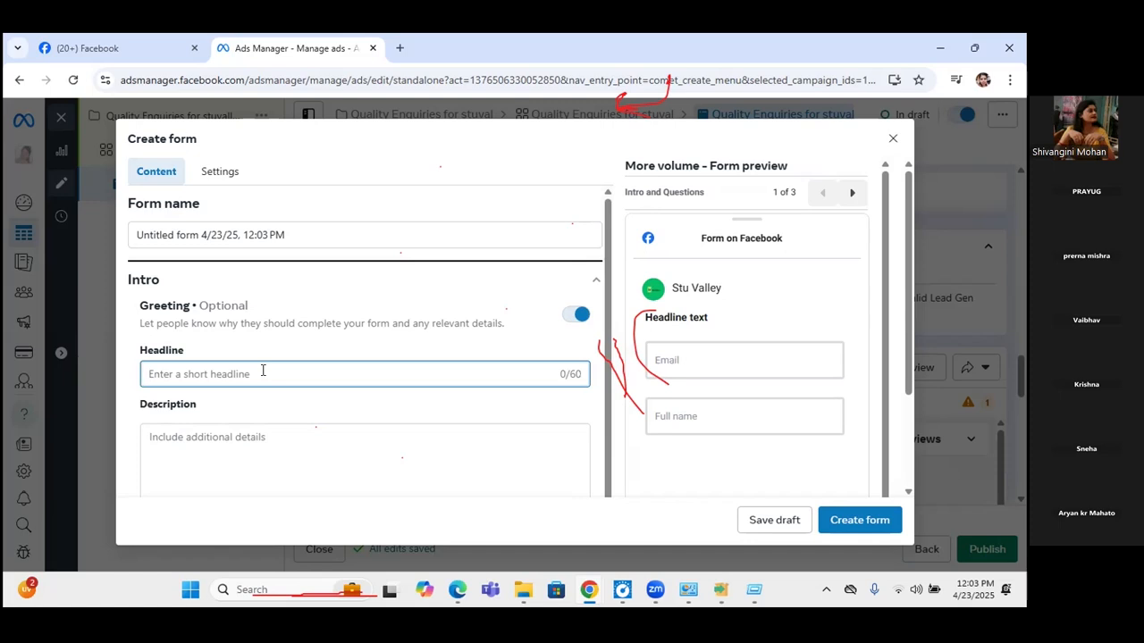
text(Stu V)
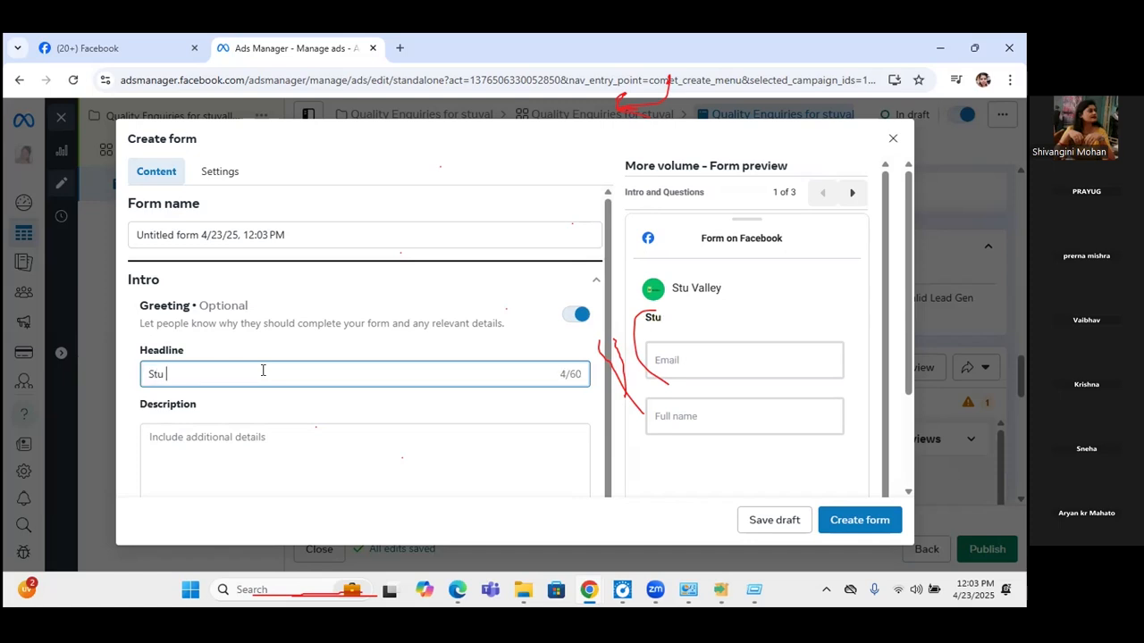
key(Caps_Lock)
text(alley)
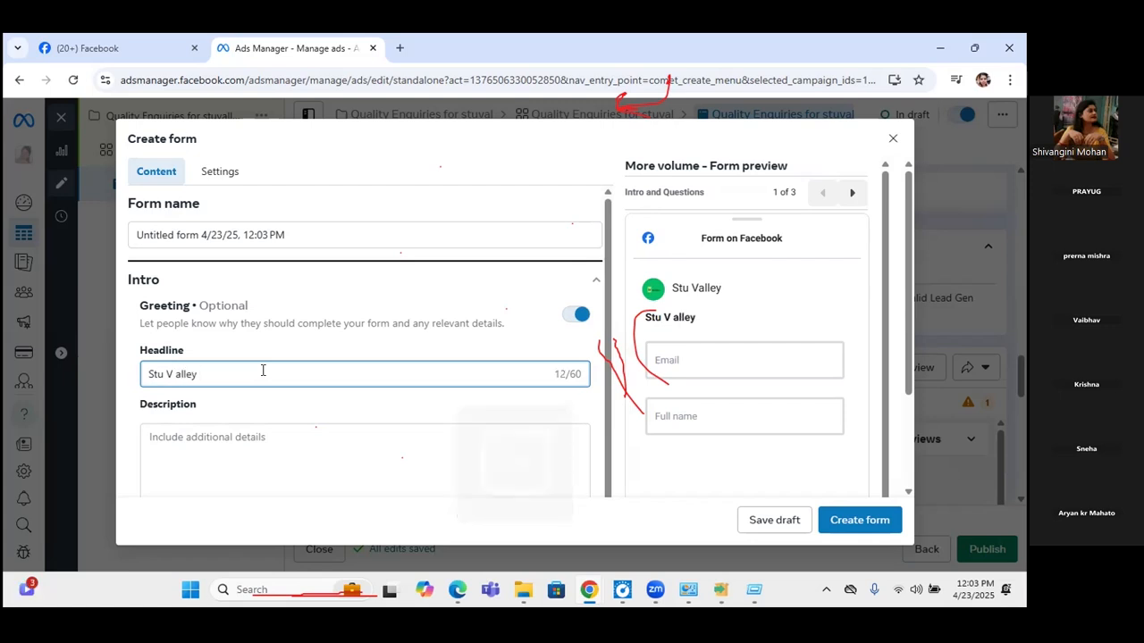
key(BackSpace)
key(BackSpace)
key(BackSpace)
key(BackSpace)
key(BackSpace)
key(BackSpace)
key(BackSpace)
text(alley)
key(Caps_Lock)
text(E)
key(Caps_Lock)
text(nquery)
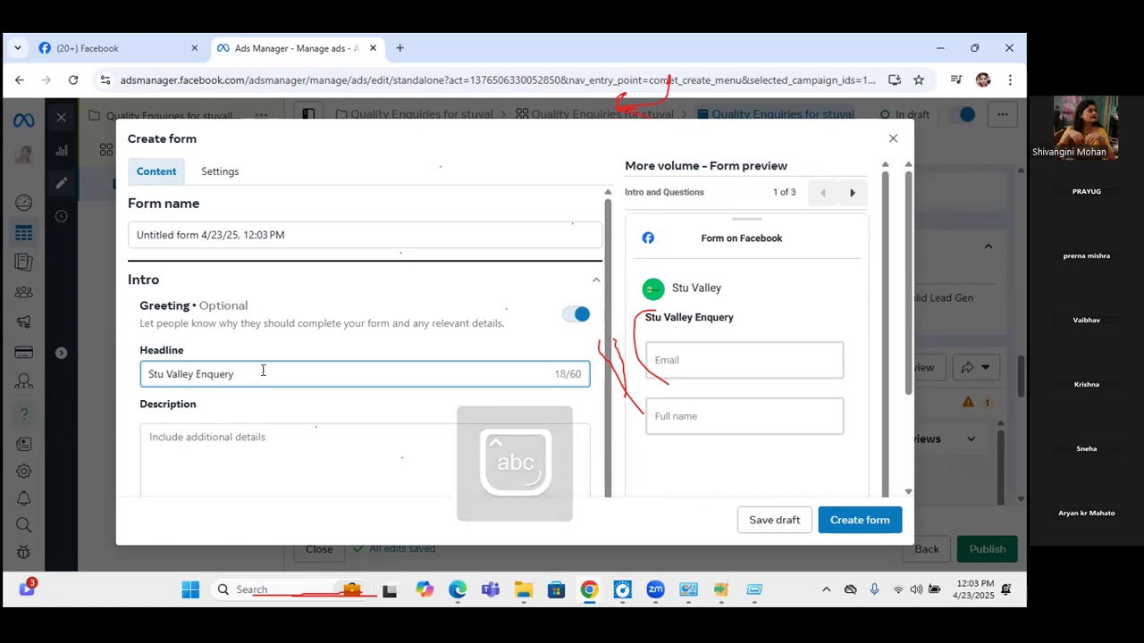
key(Caps_Lock)
text(F)
key(Caps_Lock)
text(orm)
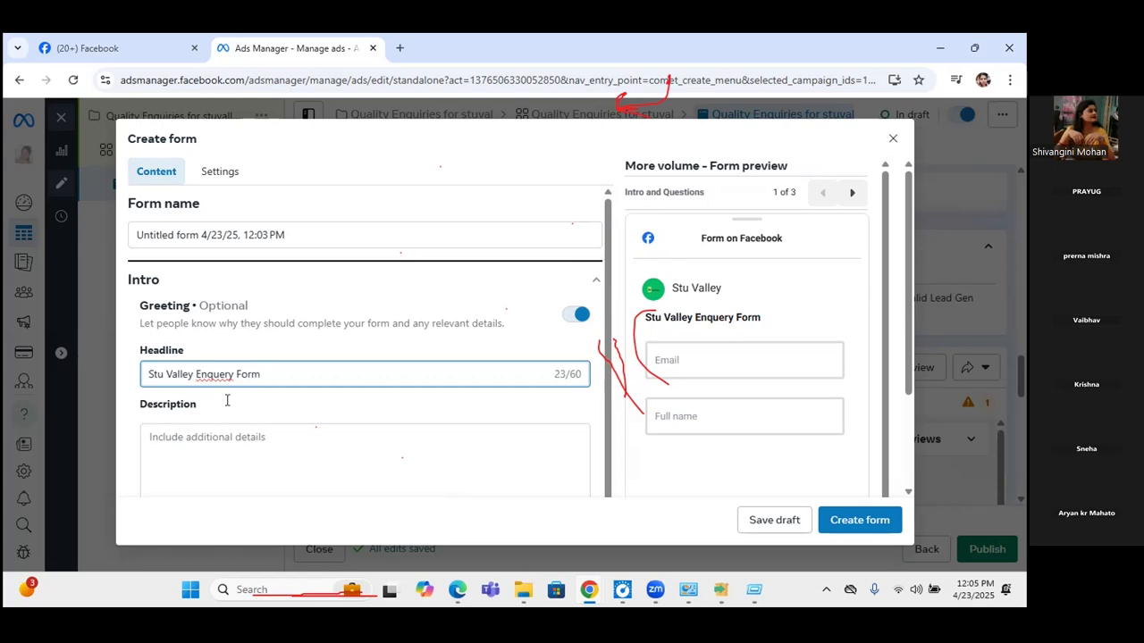
Fill in the greeting description with "An Educational Platform".
click(274, 437)
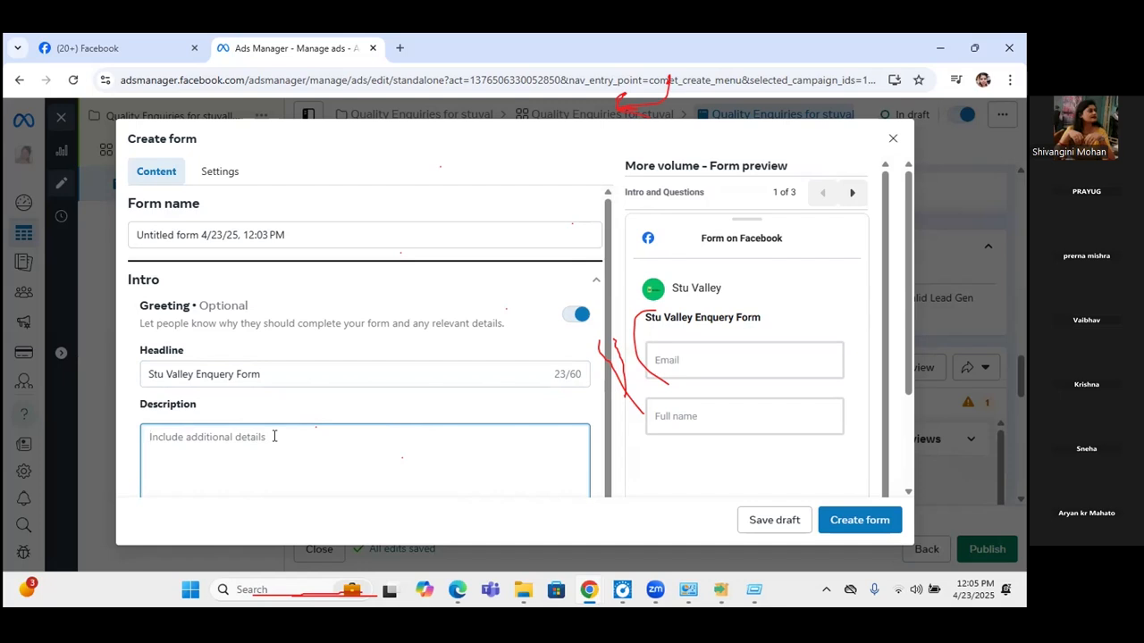
key(Caps_Lock)
key(Caps_Lock)
text(An)
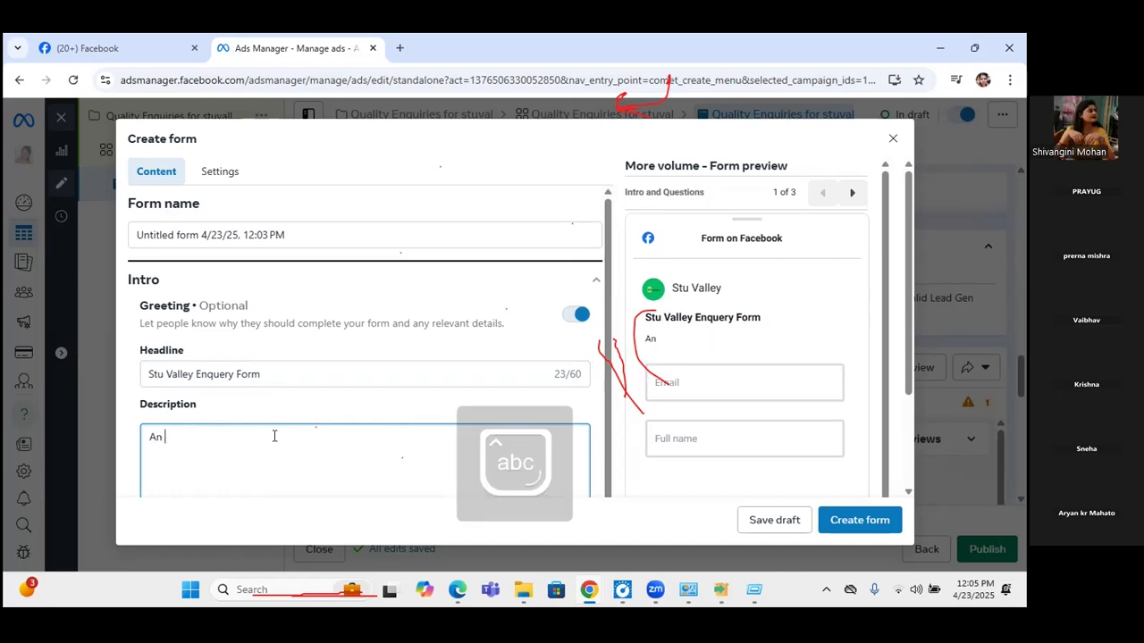
key(Caps_Lock)
text(E)
key(Caps_Lock)
text(ducational)
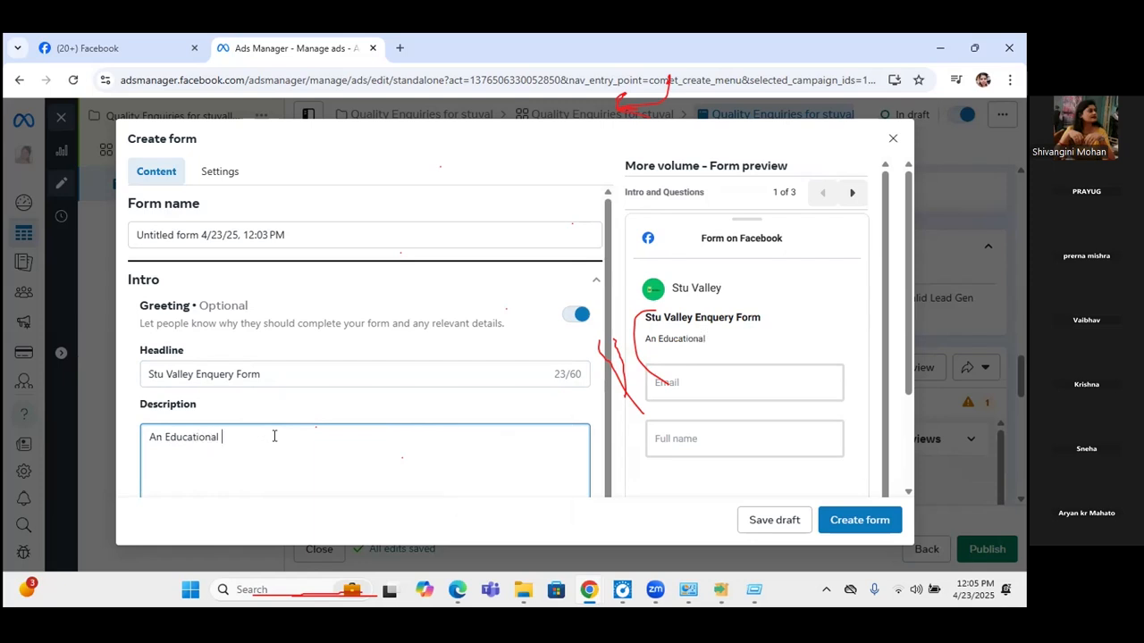
key(Caps_Lock)
text(P)
key(Caps_Lock)
text(la)
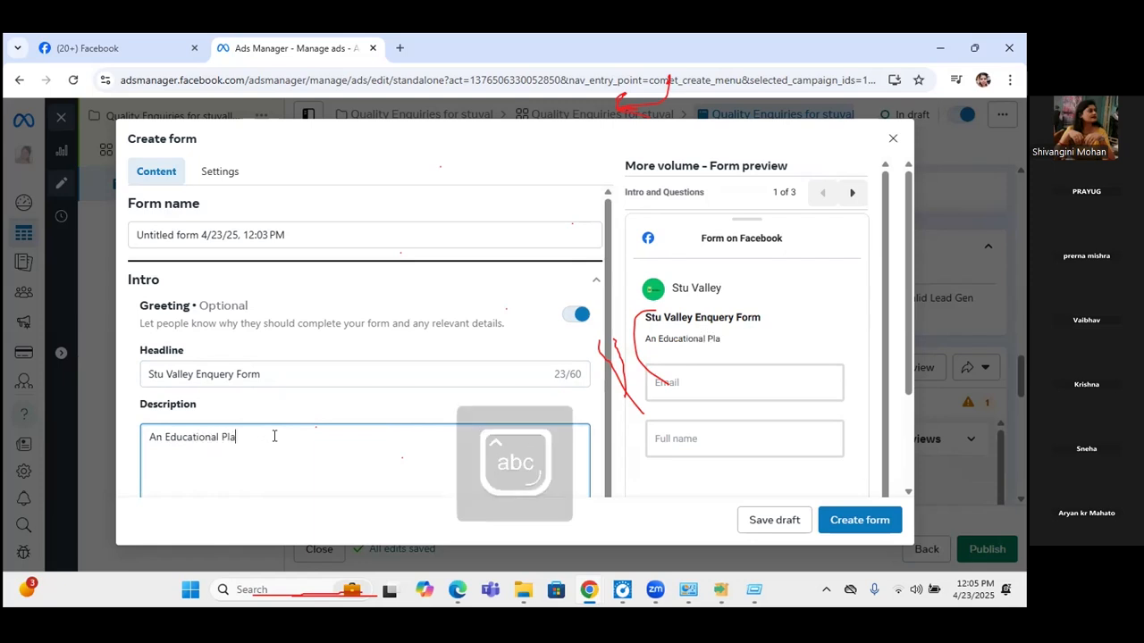
text(tform)
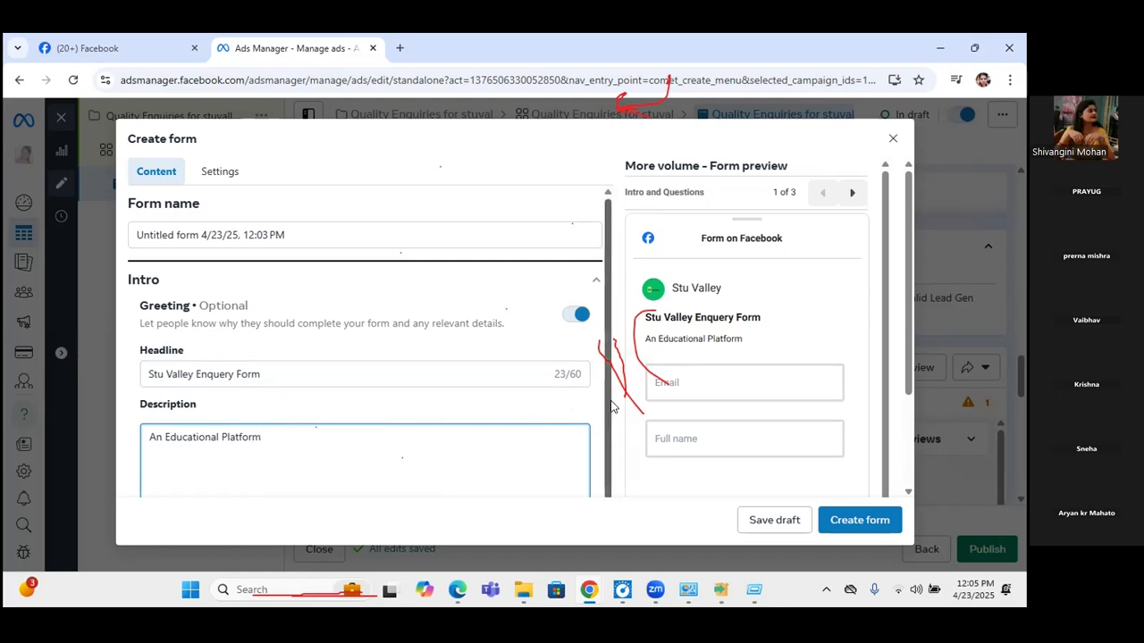
click(799, 442)
Add a short answer question to the form reading "Why would you want to join Digital Marketing Course?".
scroll(799, 443, down, 1)
scroll(801, 444, down, 2)
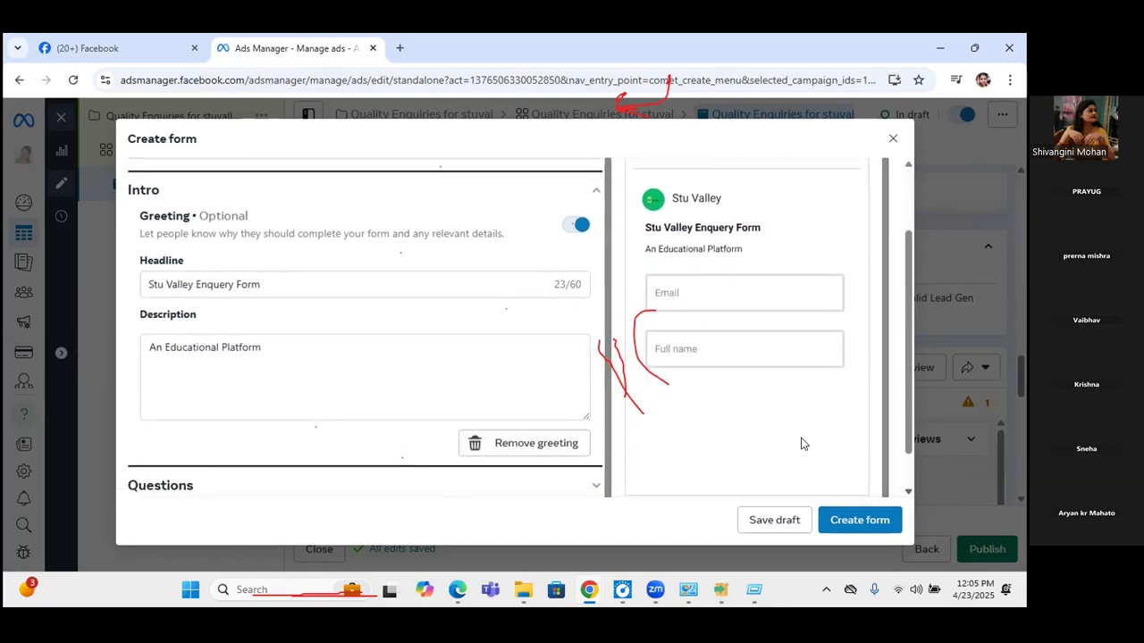
scroll(802, 444, down, 1)
scroll(801, 445, down, 1)
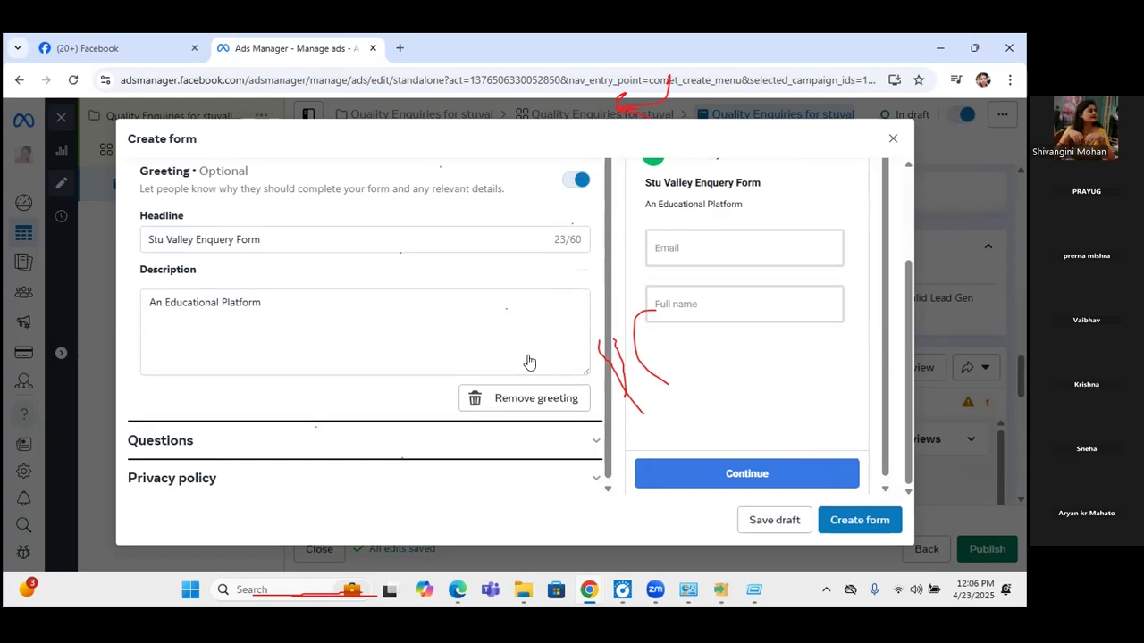
click(595, 444)
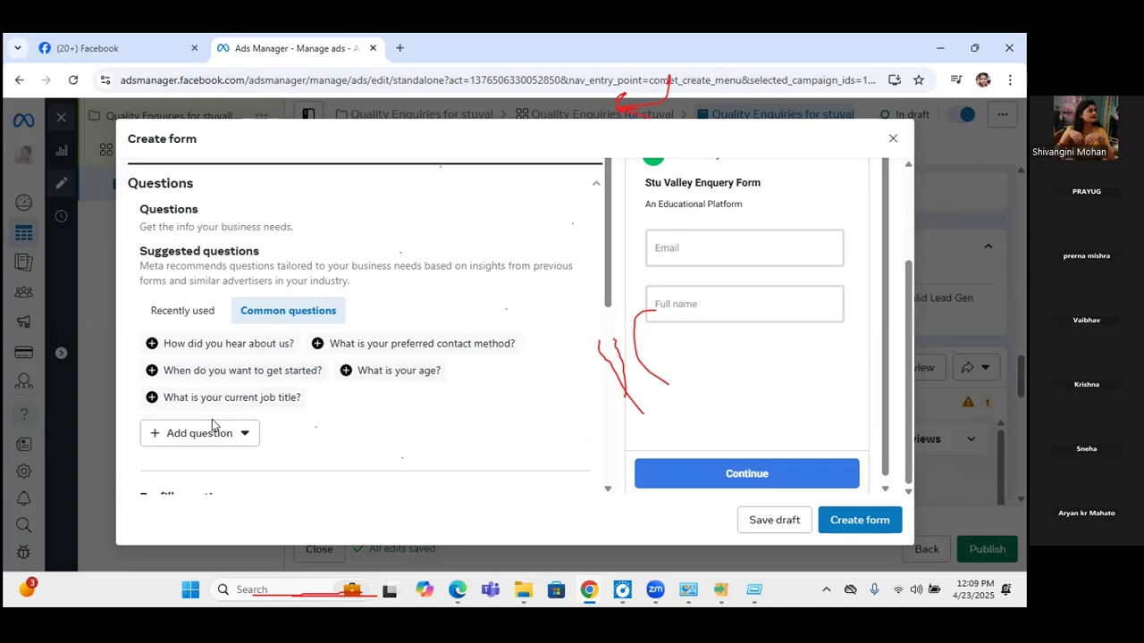
click(242, 433)
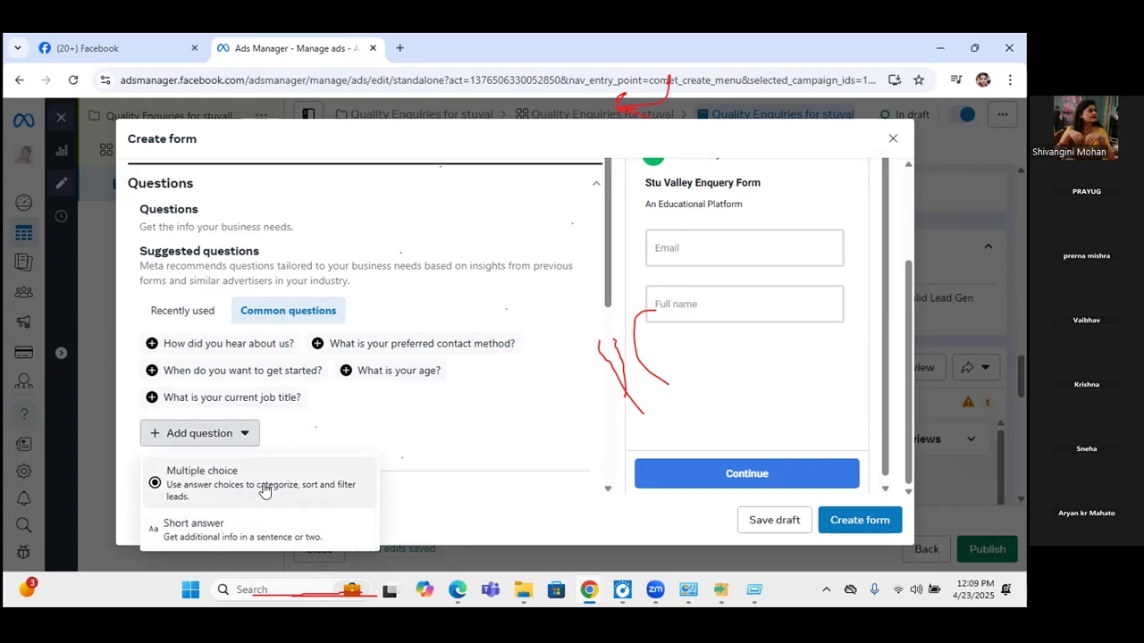
click(223, 532)
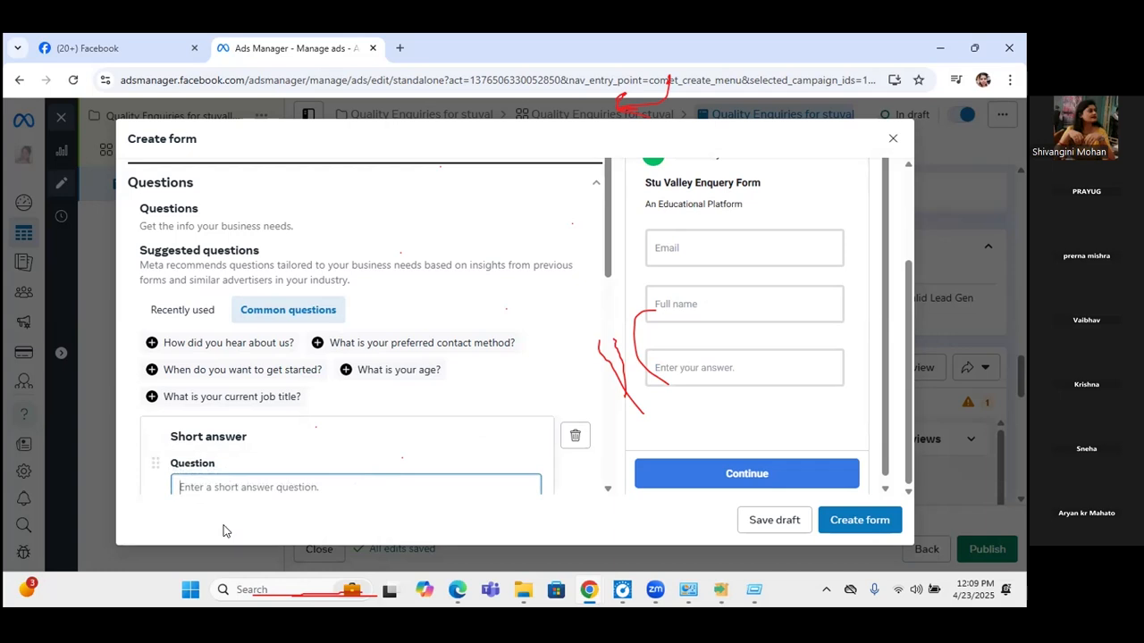
text(Wh)
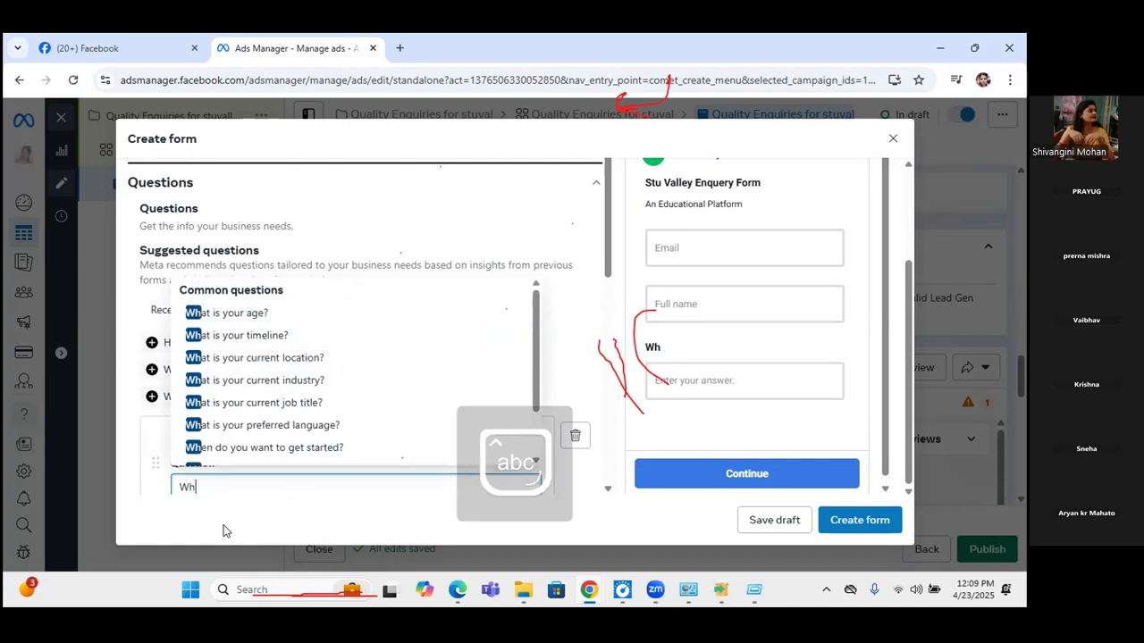
text(y )
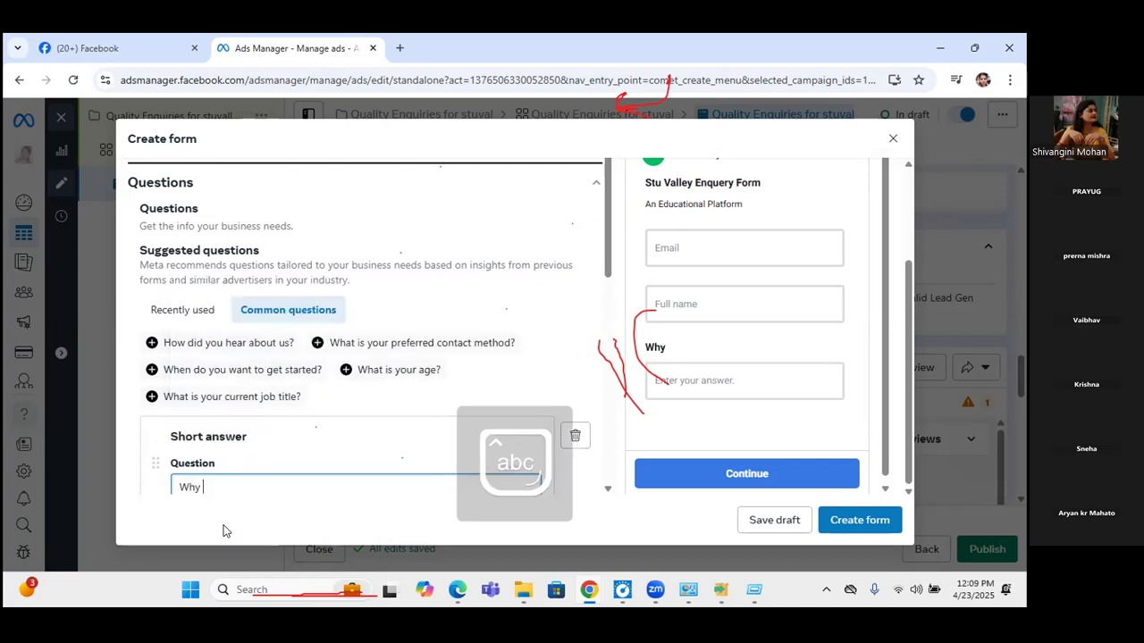
text(wou)
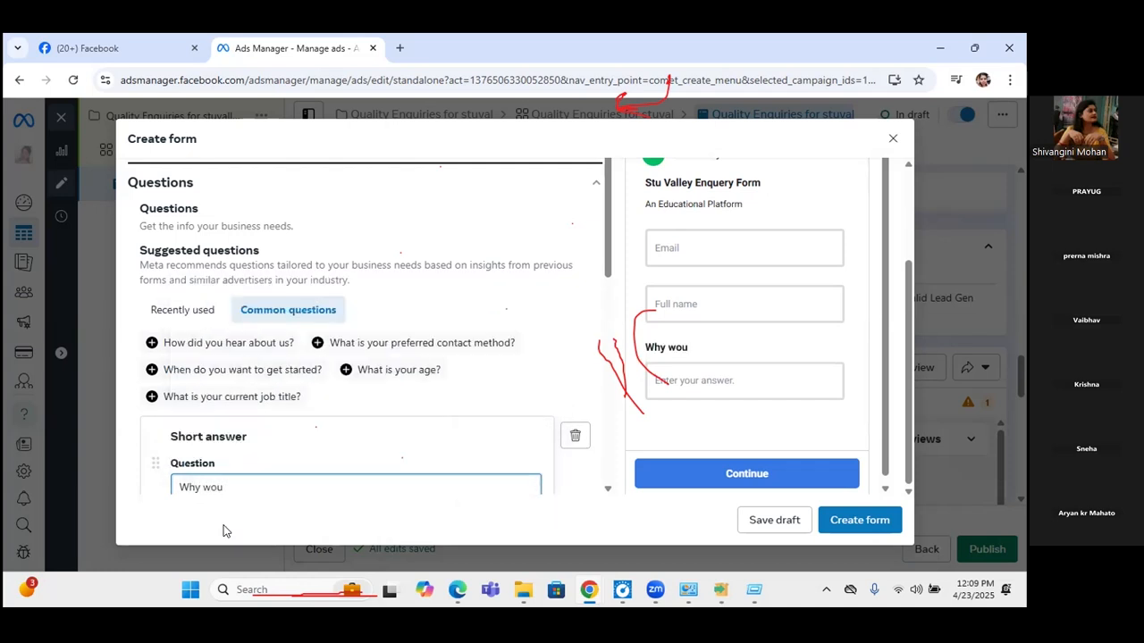
text(ld you want to )
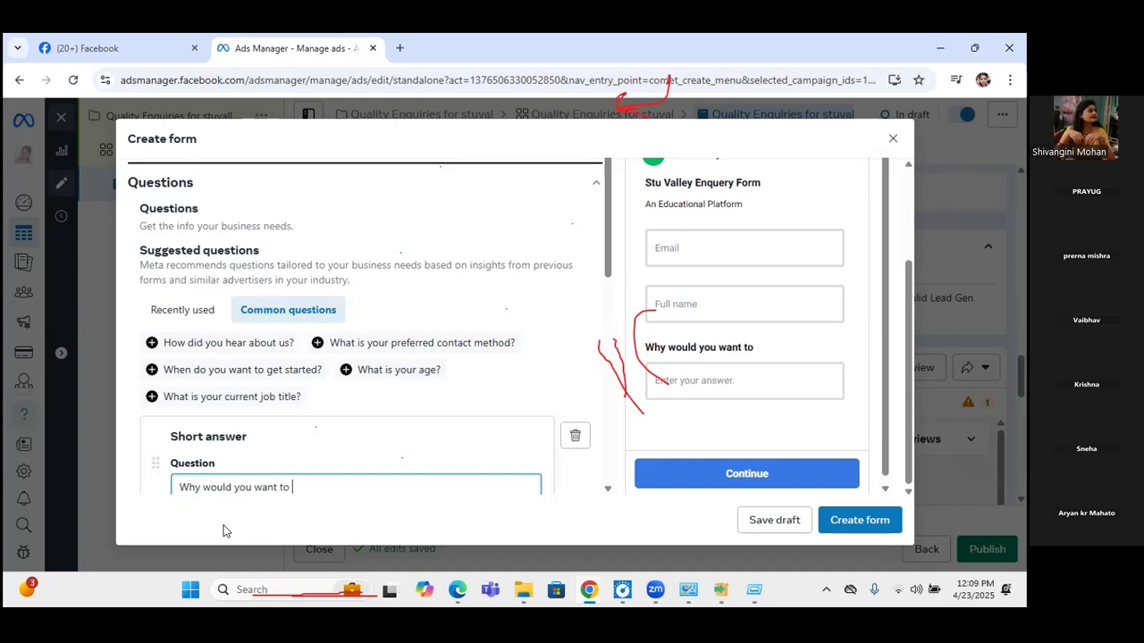
text(ji)
key(BackSpace)
text(oin Digital)
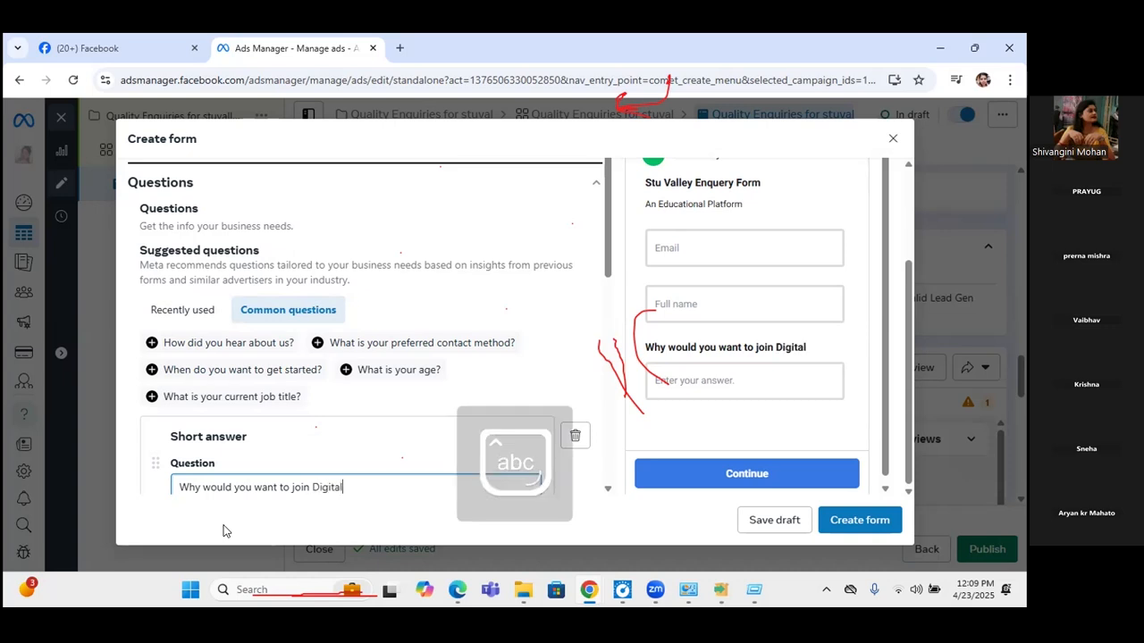
text( Marketinf)
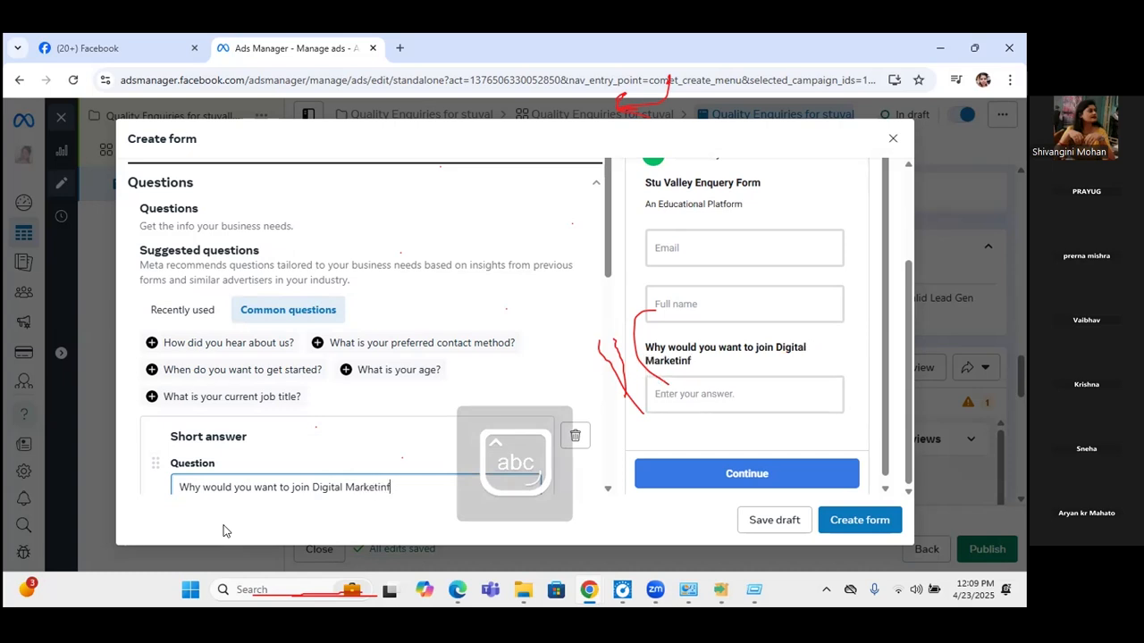
key(BackSpace)
text(g Course?)
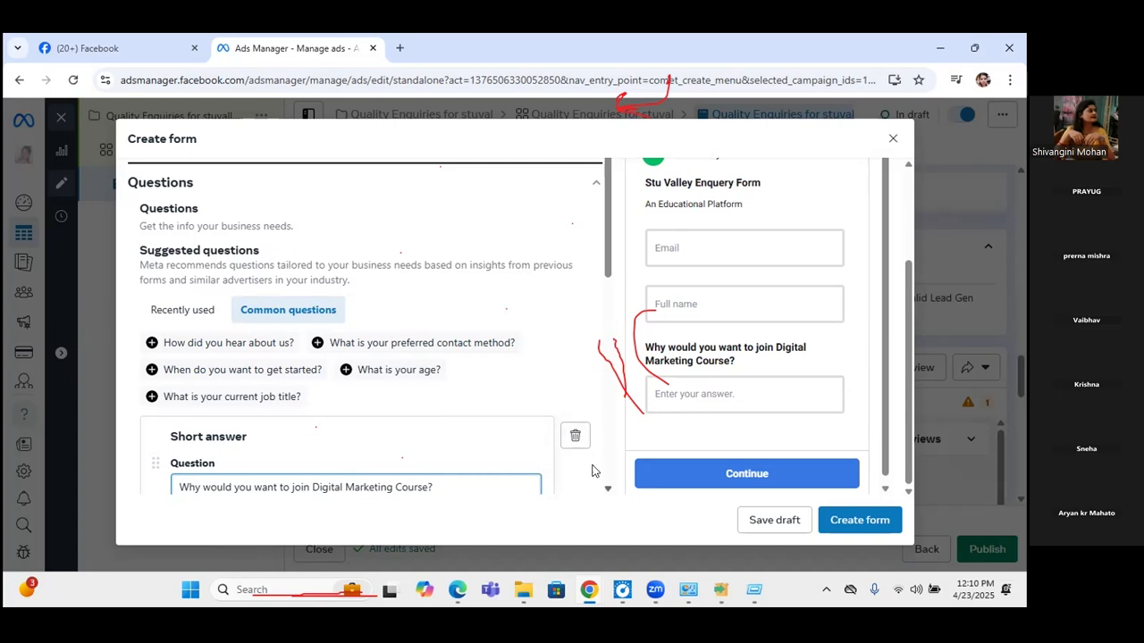
Add the Phone number contact field to the form's prefill questions.
scroll(592, 471, down, 1)
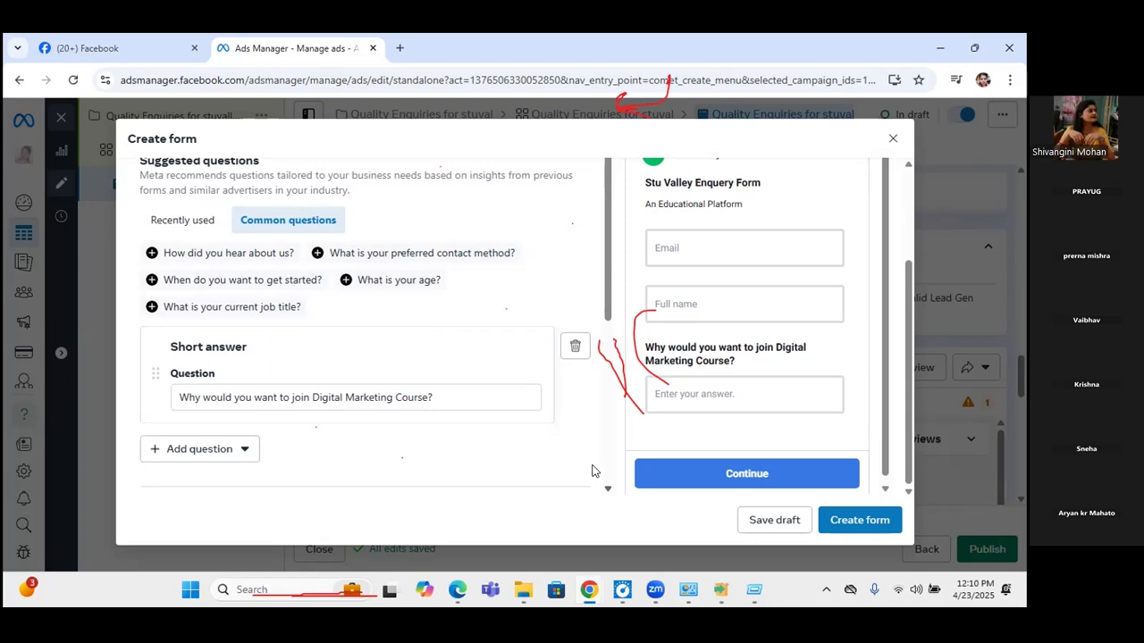
scroll(592, 470, down, 1)
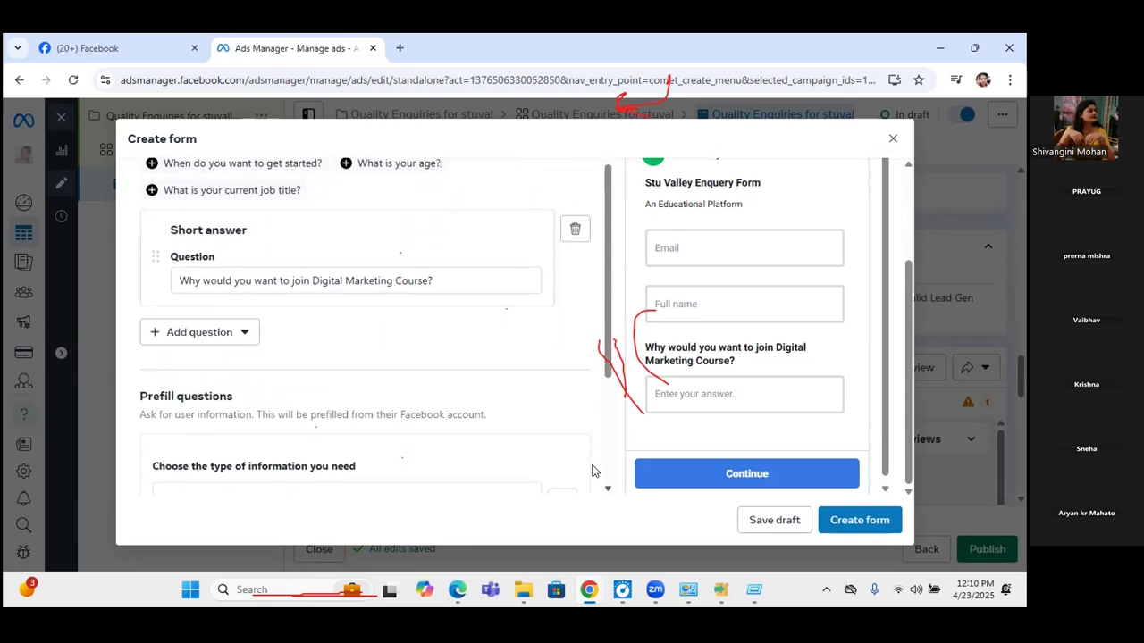
scroll(591, 471, down, 1)
scroll(592, 471, down, 3)
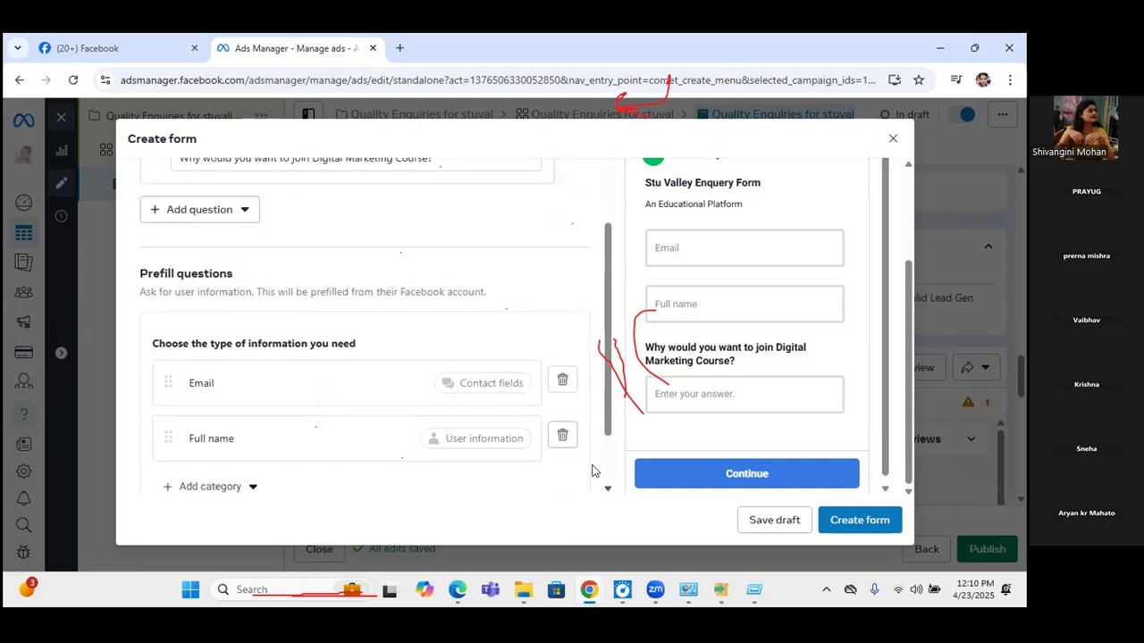
scroll(592, 471, down, 1)
scroll(592, 471, down, 1)
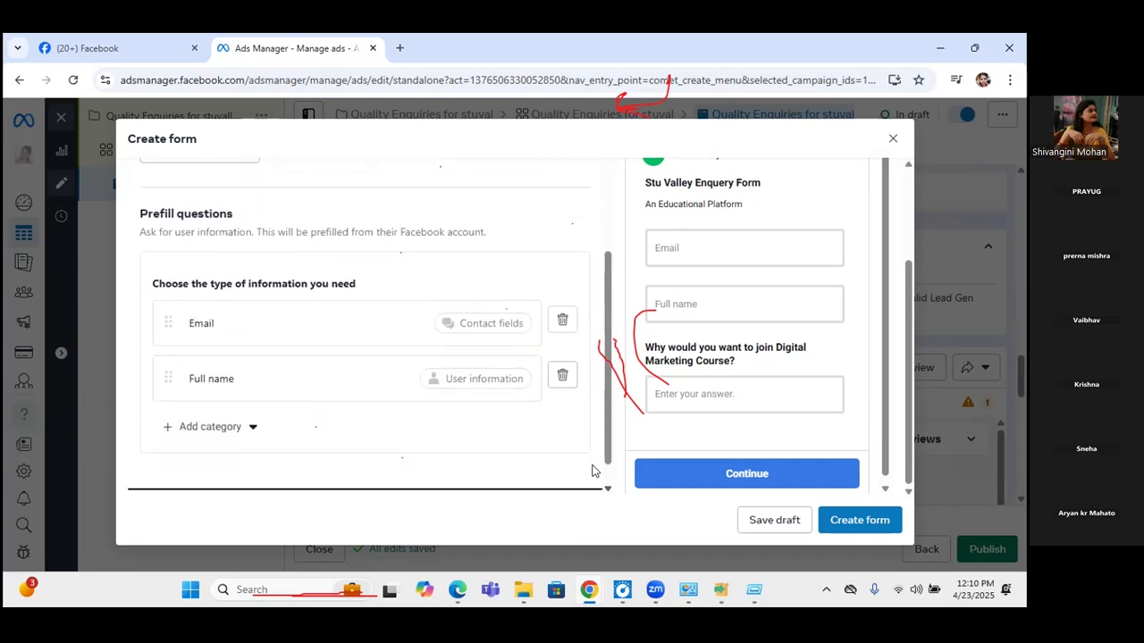
scroll(592, 471, down, 1)
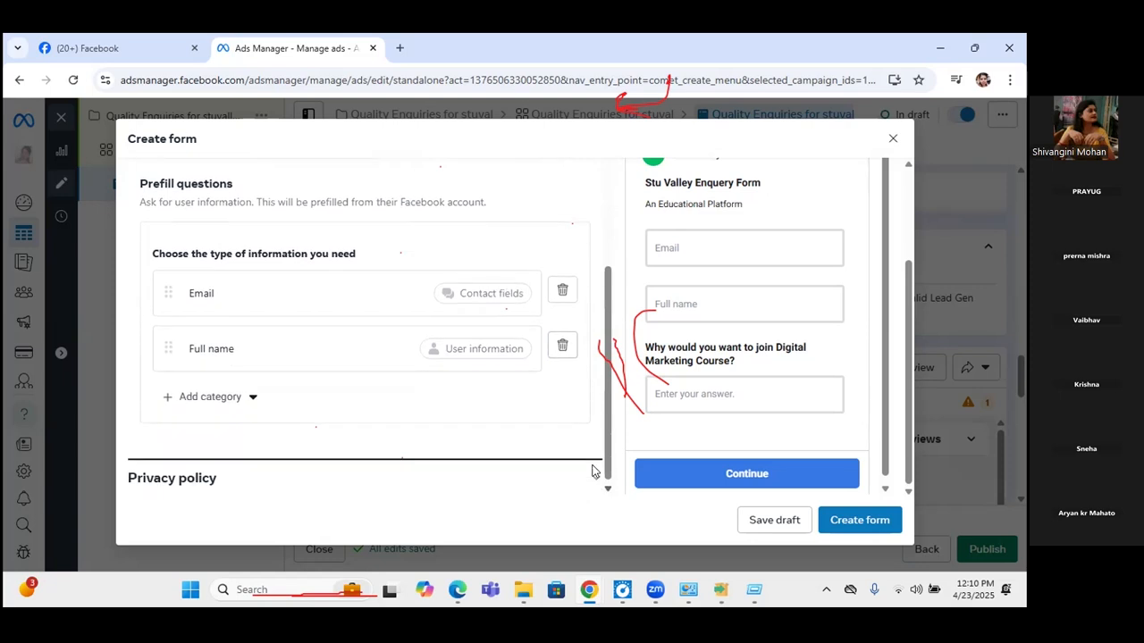
click(249, 402)
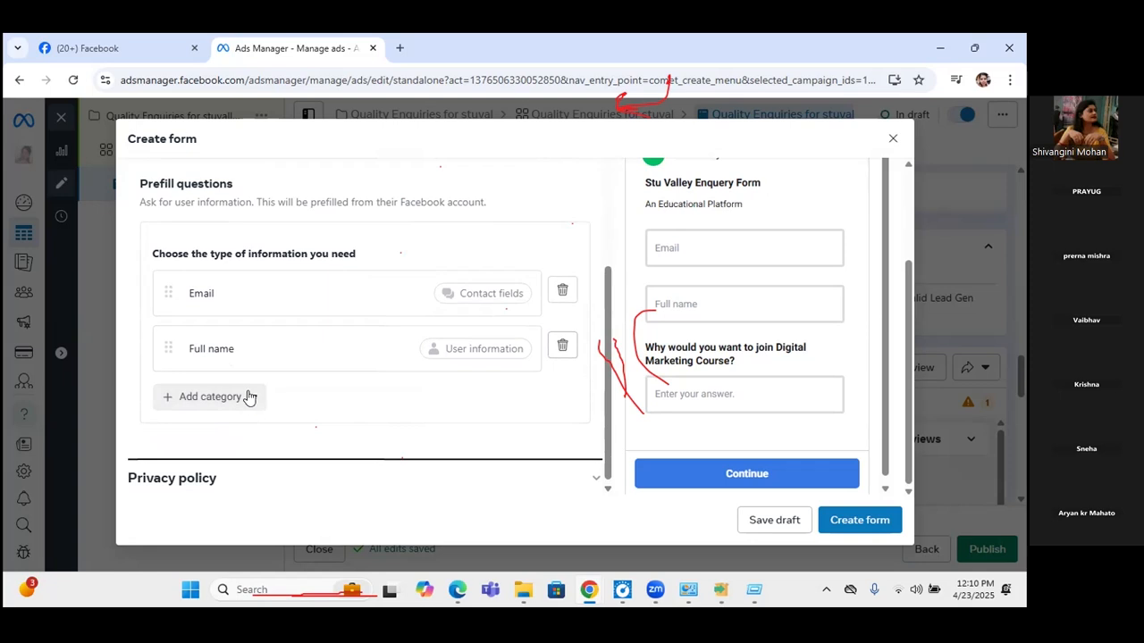
click(253, 401)
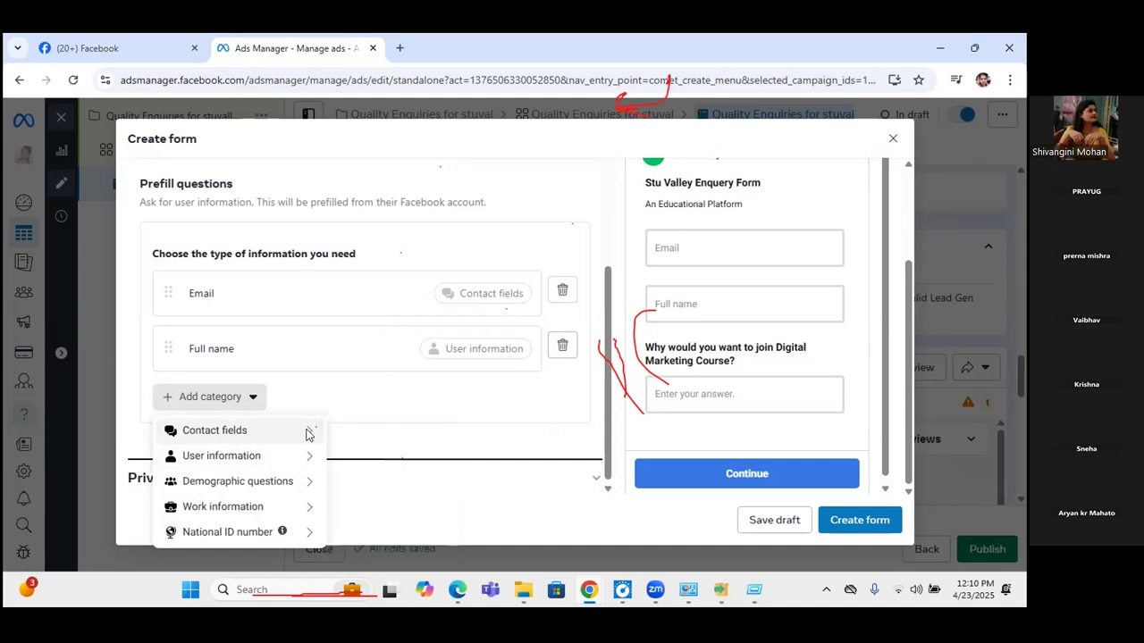
mouse_move(306, 434)
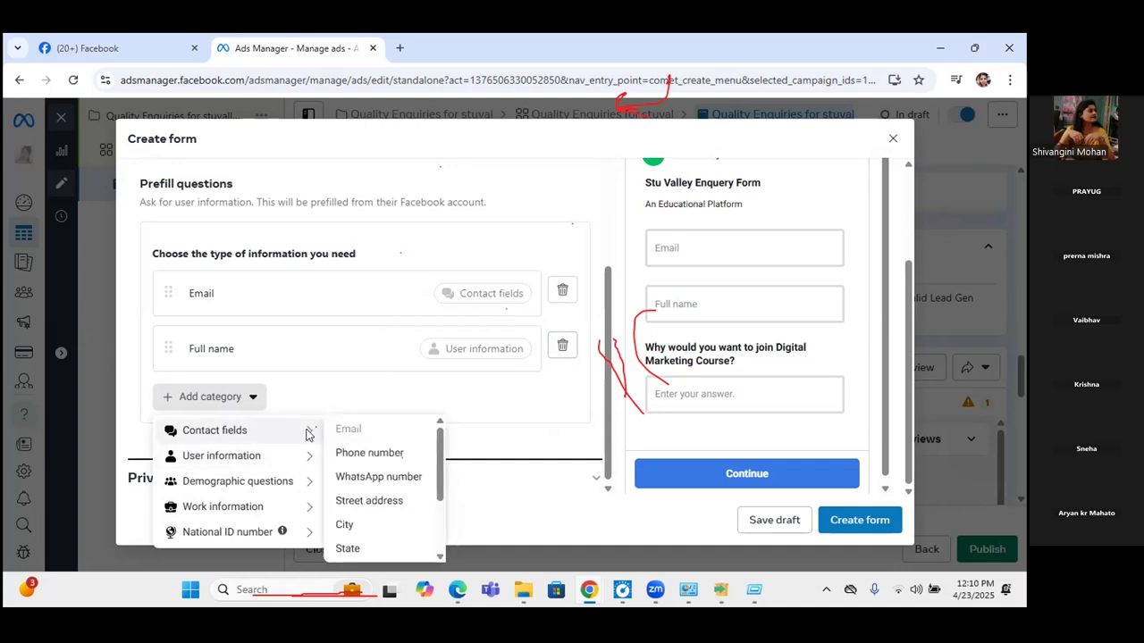
click(350, 455)
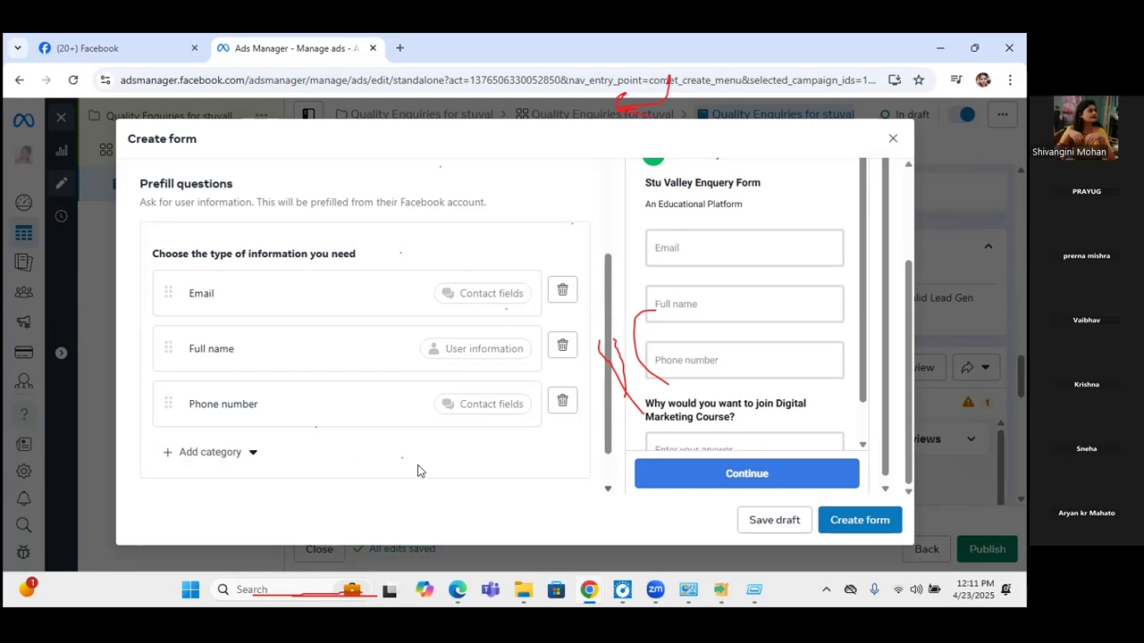
Expand the Privacy policy section of the form to reach its link settings.
scroll(419, 471, down, 1)
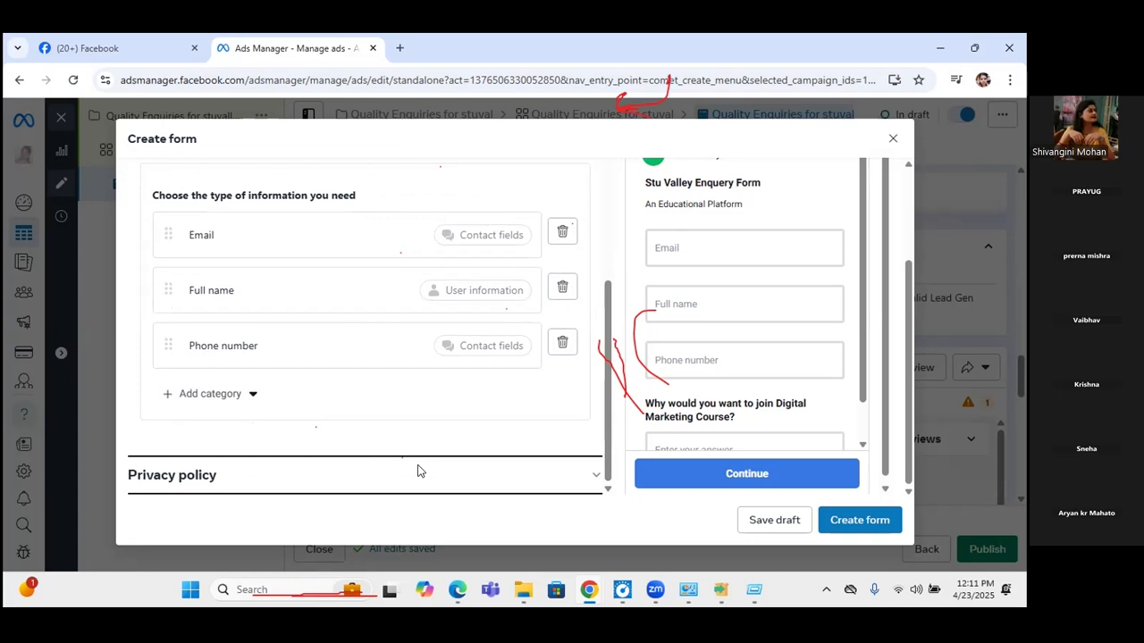
click(419, 471)
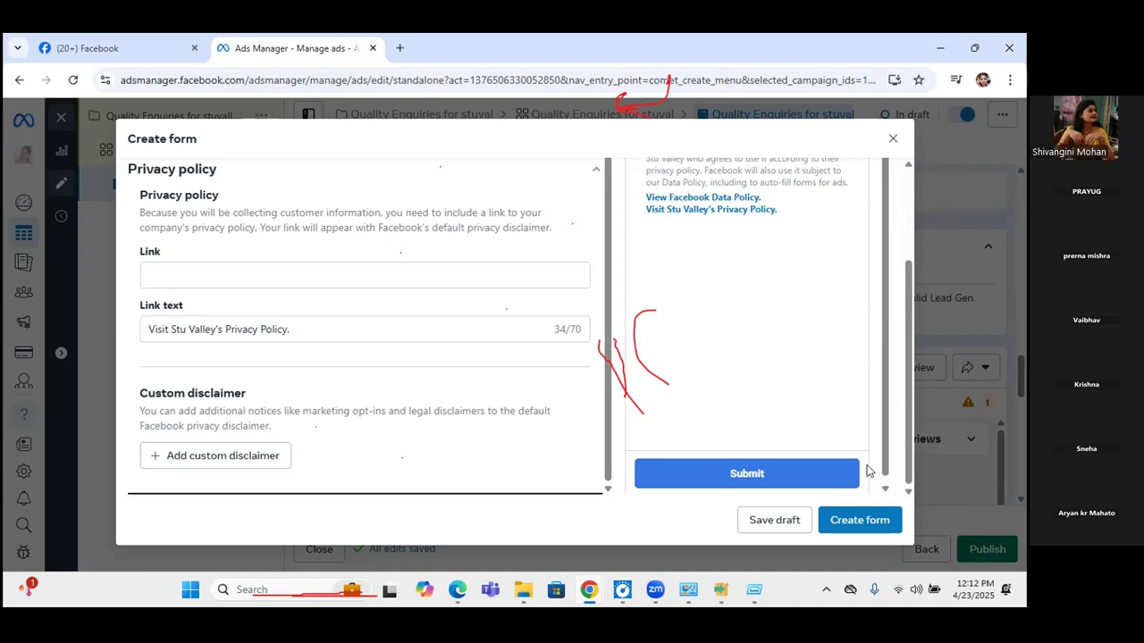
scroll(866, 471, down, 1)
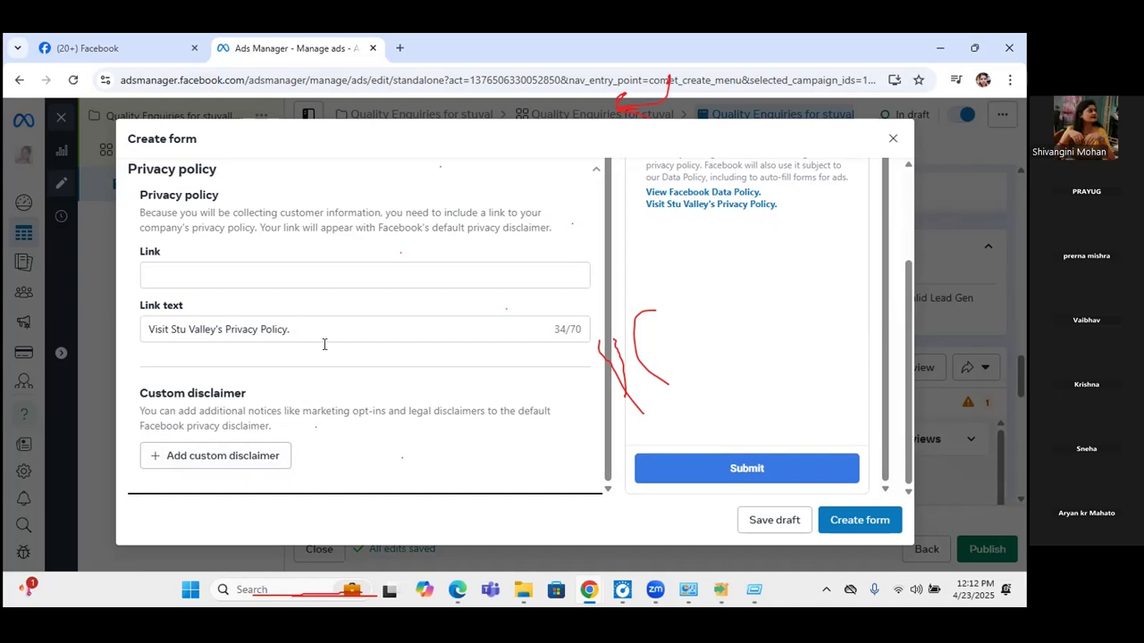
Search Google for "stuvalley" in a new browser tab and open the Stuvalley Technology website.
click(399, 48)
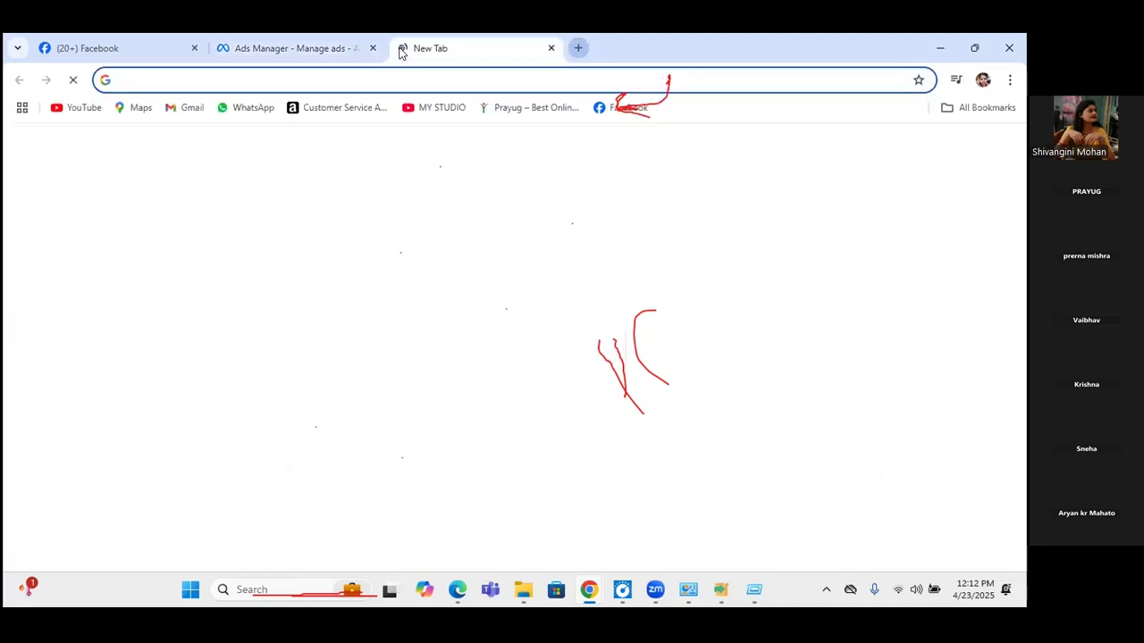
click(194, 78)
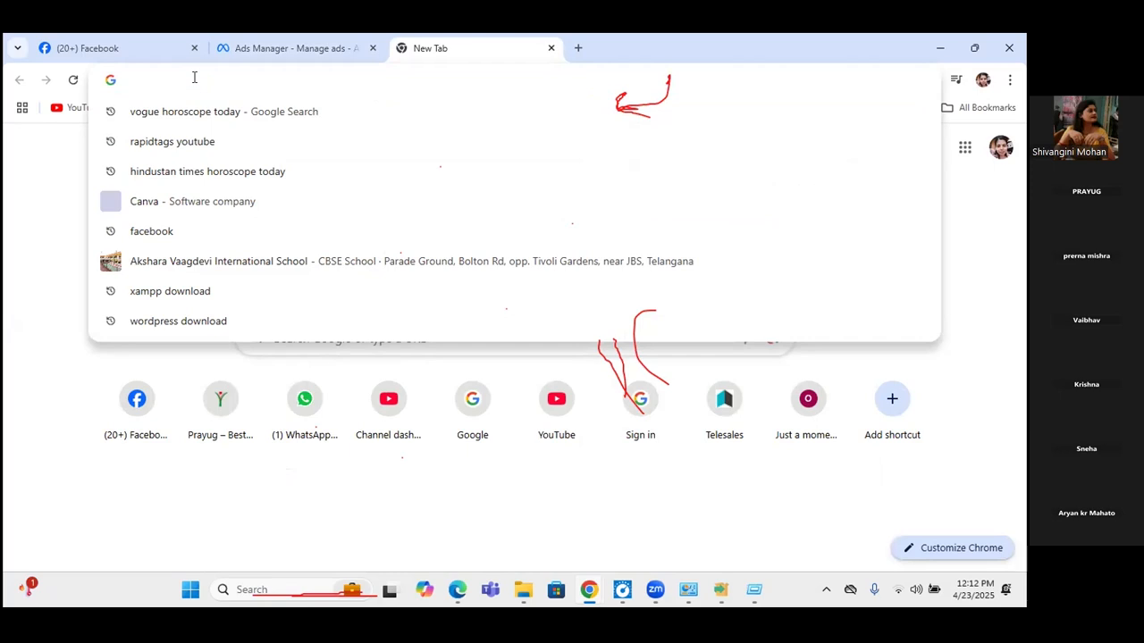
text(stuvalley)
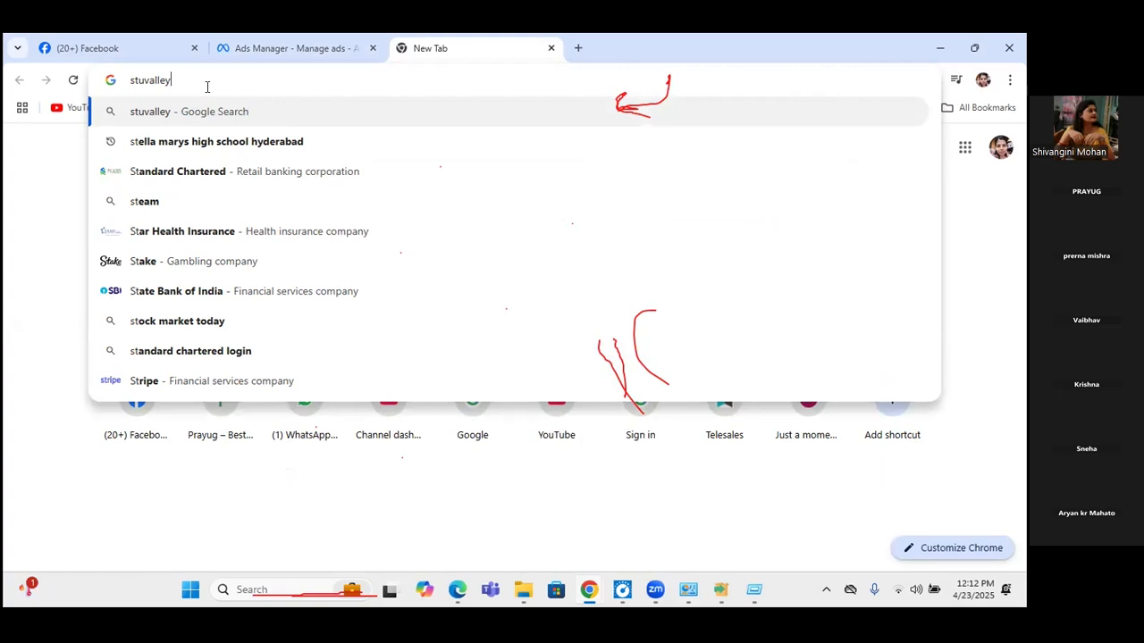
key(Return)
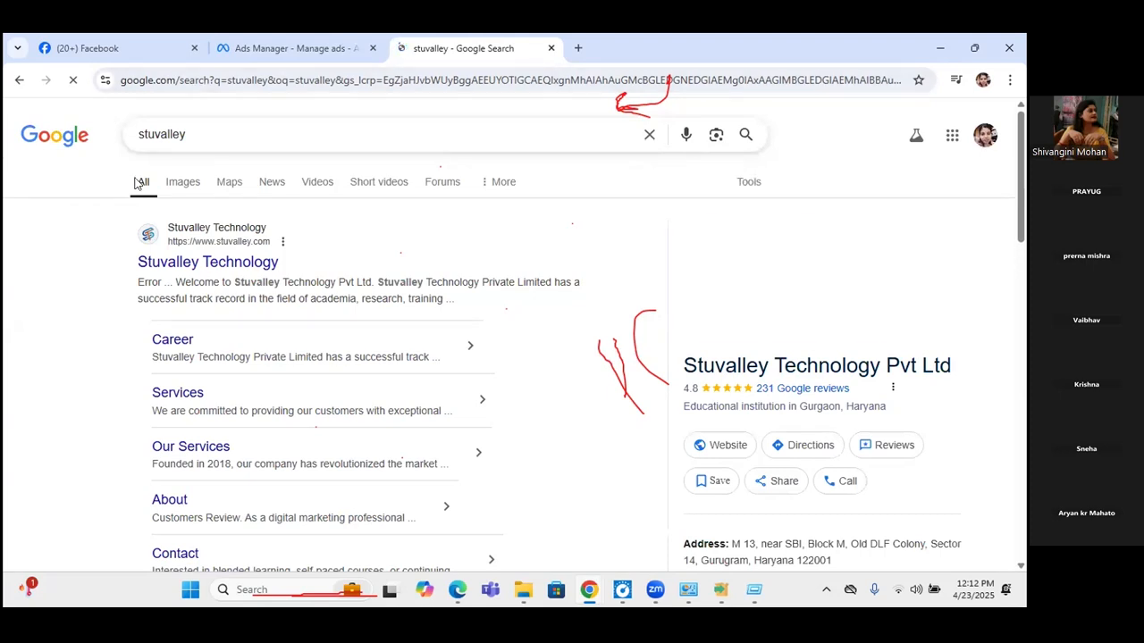
click(230, 232)
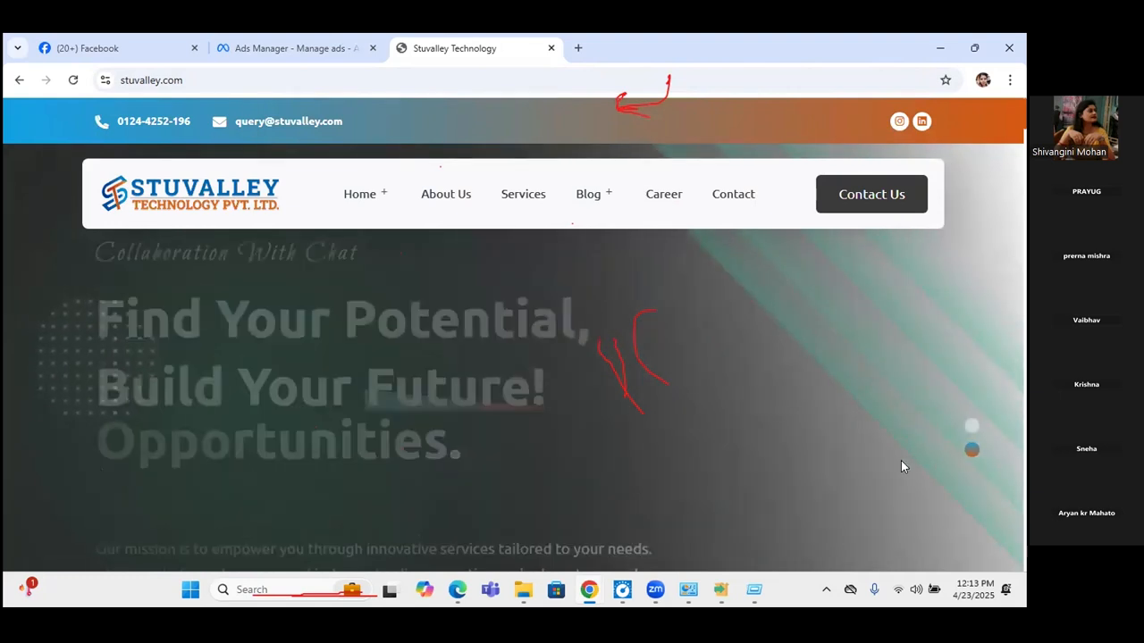
Open the Terms & Conditions page from the Stuvalley website's footer and copy its web address.
scroll(901, 466, down, 5)
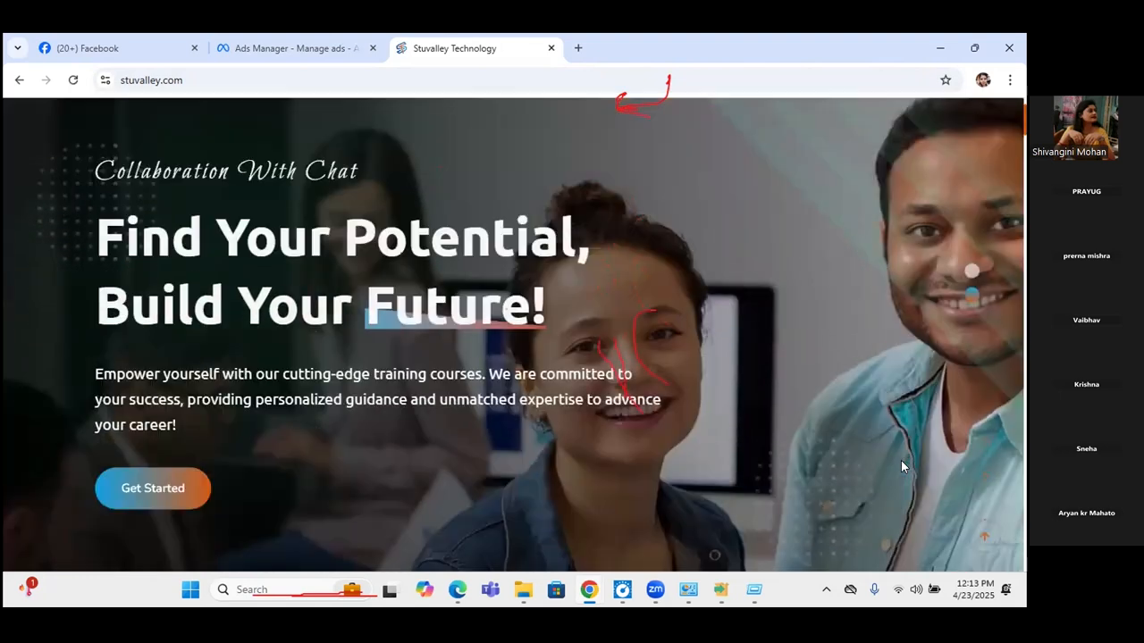
scroll(903, 466, down, 5)
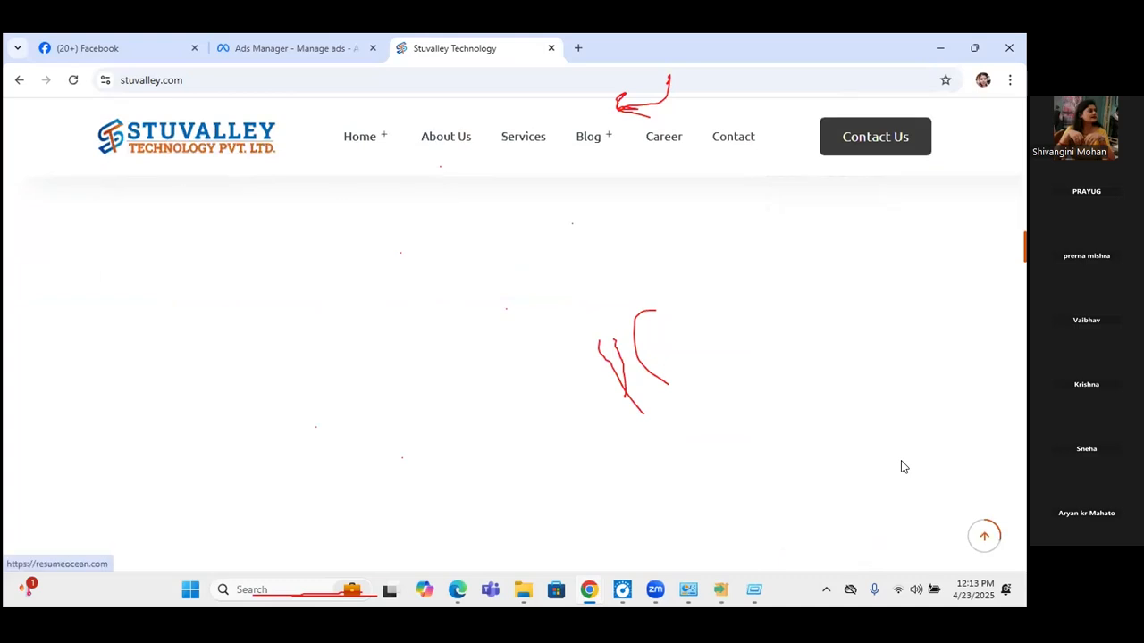
scroll(903, 466, down, 5)
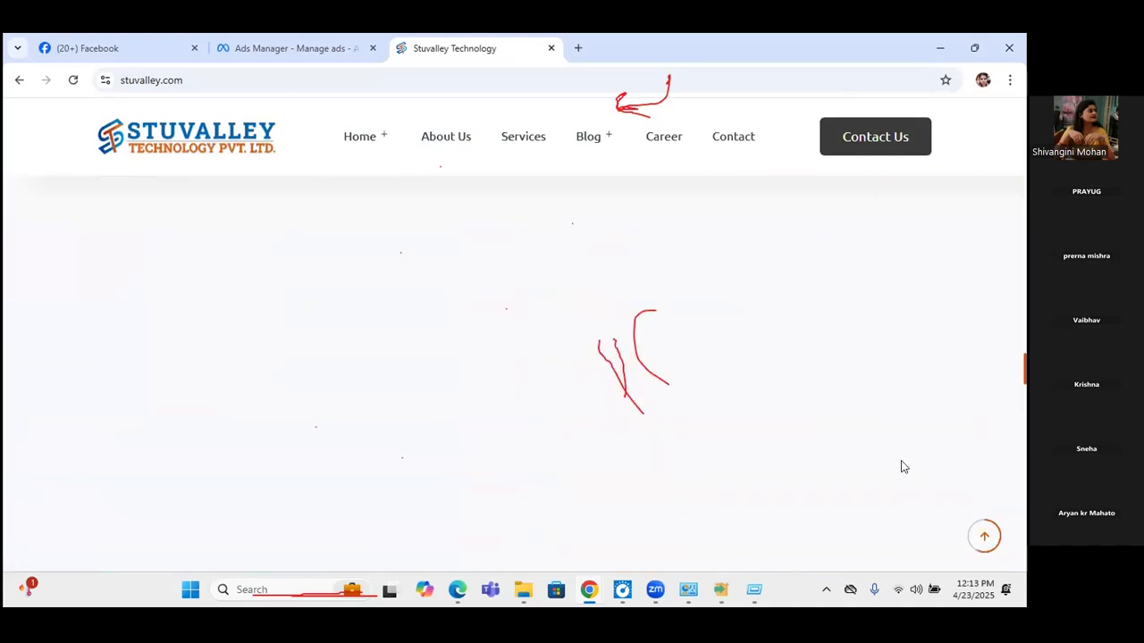
scroll(902, 466, down, 5)
scroll(901, 466, down, 5)
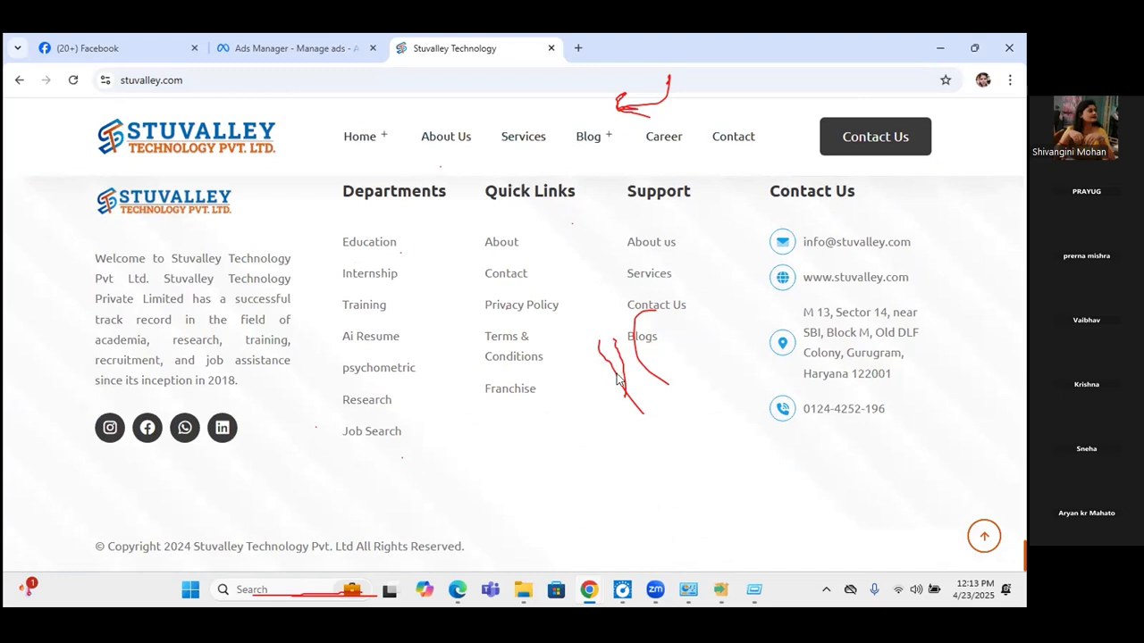
click(516, 340)
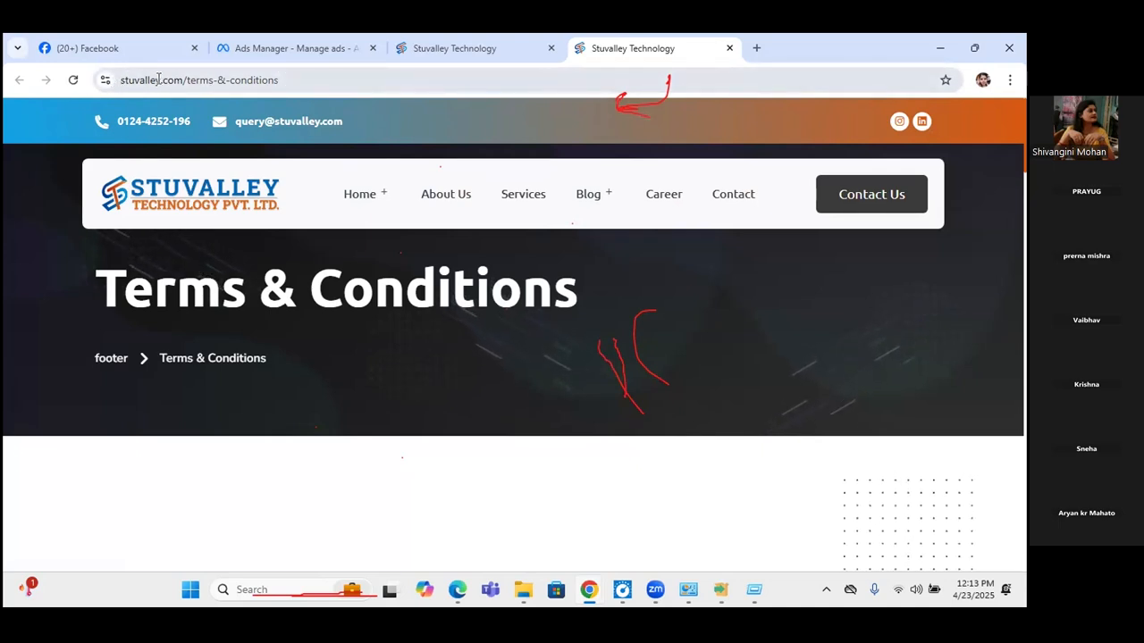
click(281, 80)
key(ctrl+c)
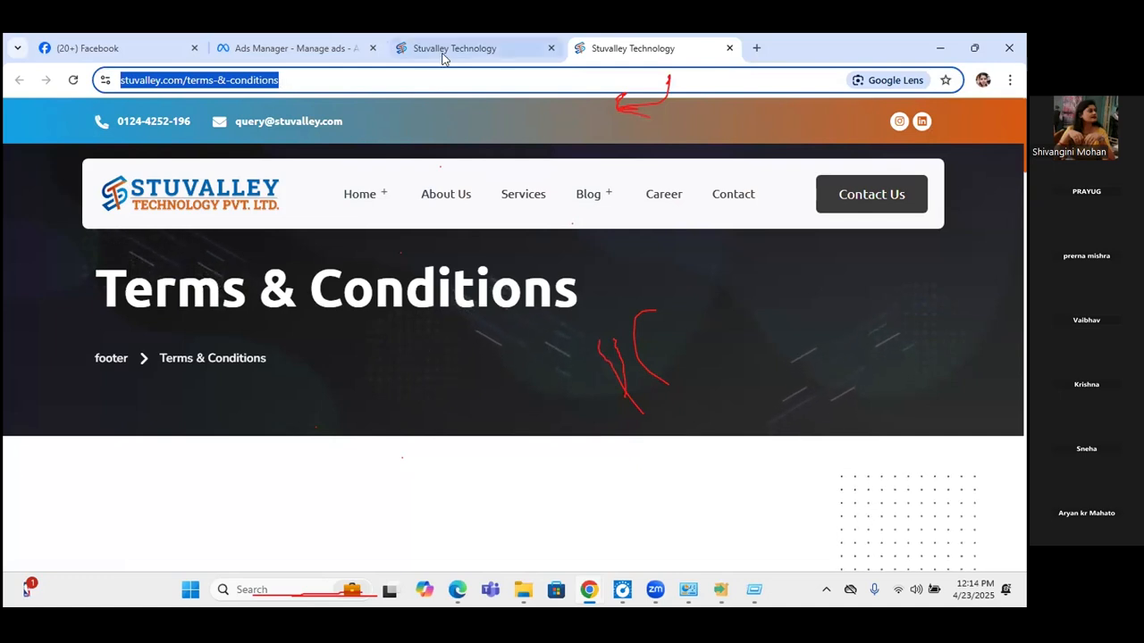
click(330, 50)
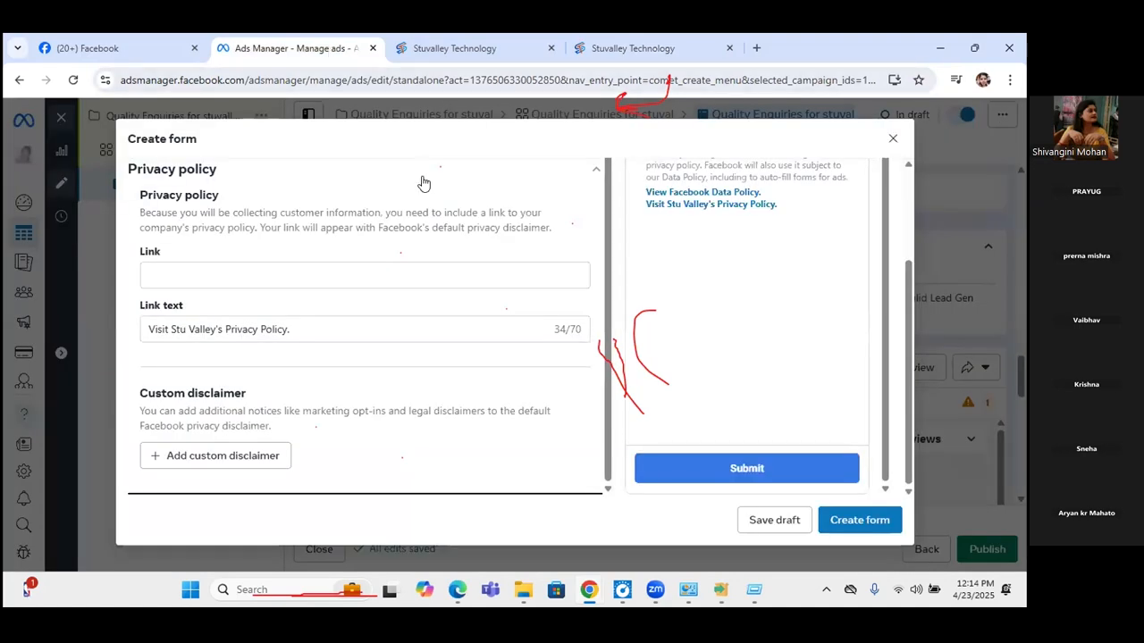
click(315, 273)
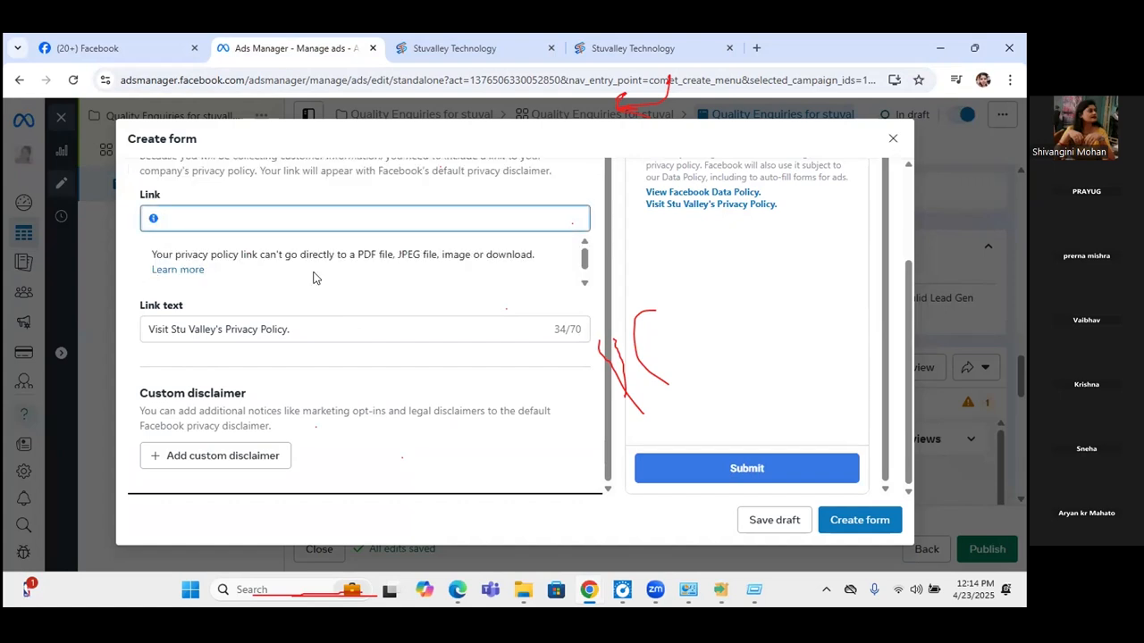
key(ctrl+v)
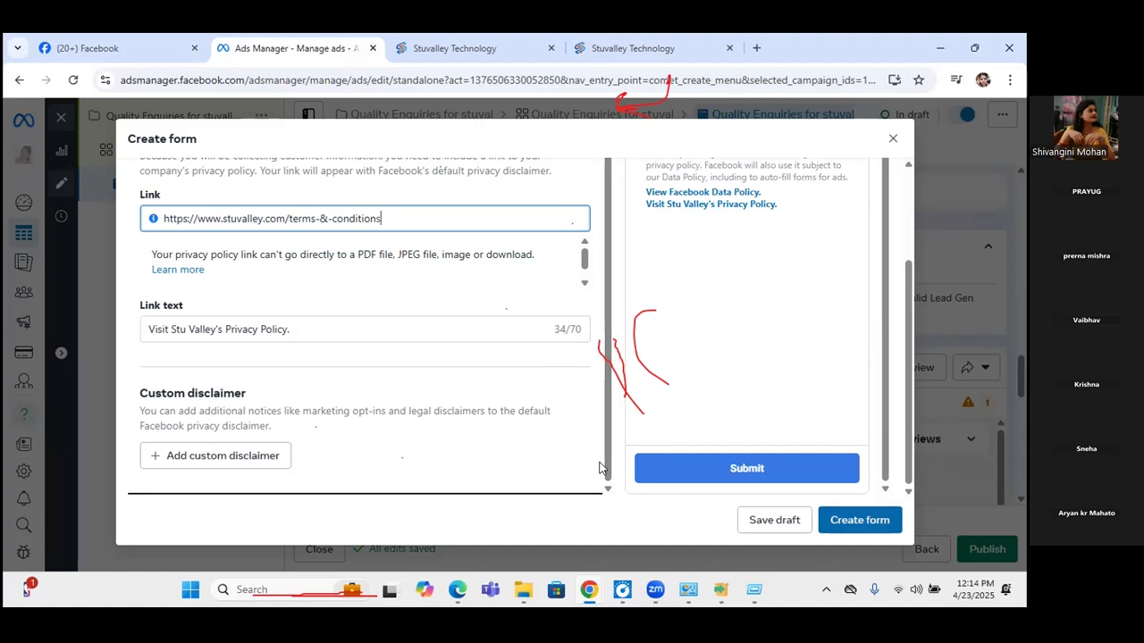
click(798, 465)
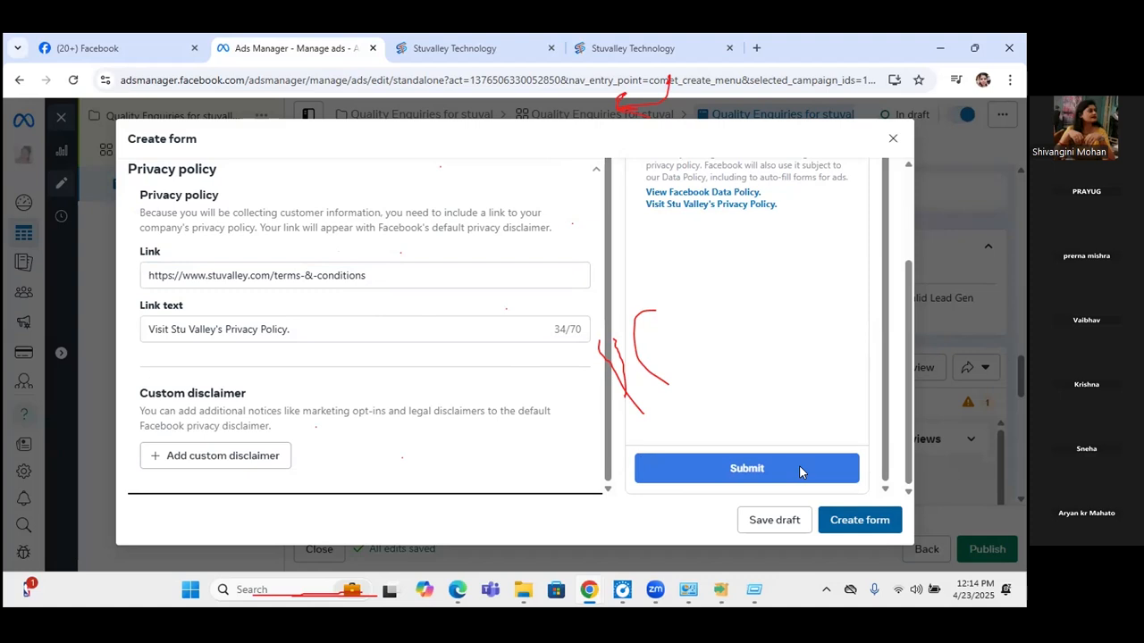
click(859, 521)
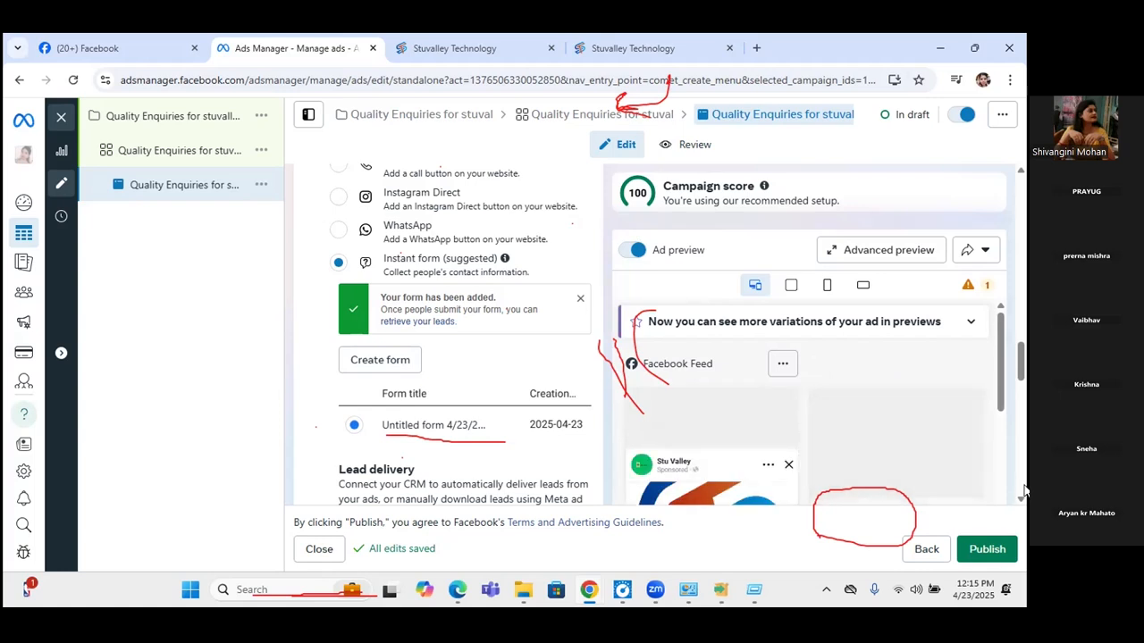
Review the ad's setup from identity and instant form through lead delivery, creative, languages and tracking, including the form preview.
scroll(1021, 502, down, 3)
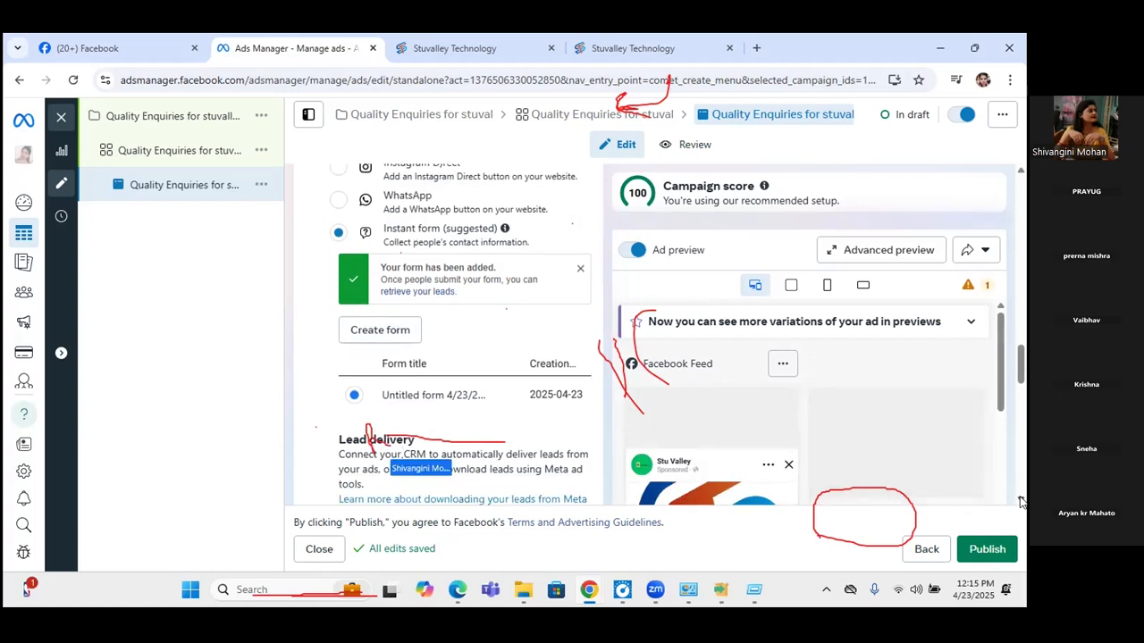
scroll(1022, 502, down, 4)
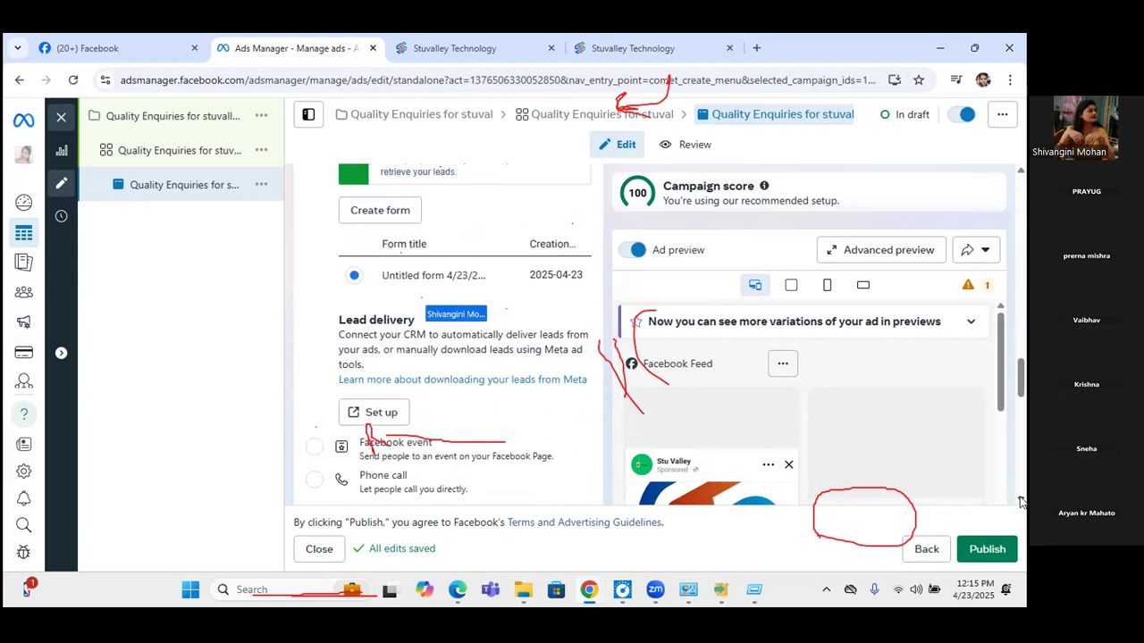
scroll(1022, 502, down, 3)
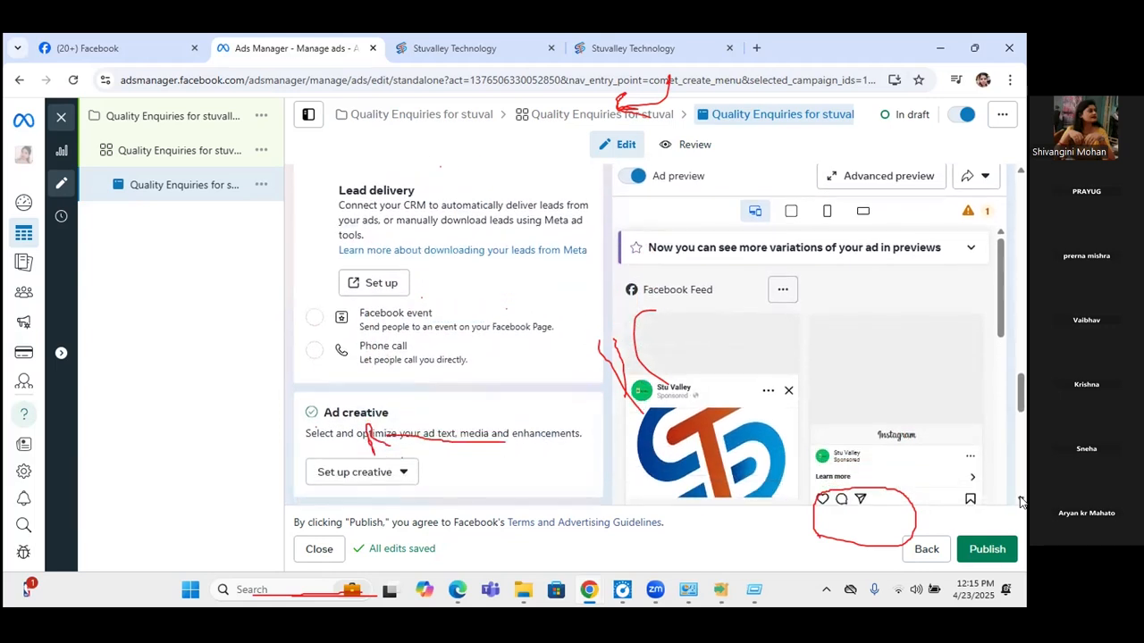
scroll(1022, 502, down, 7)
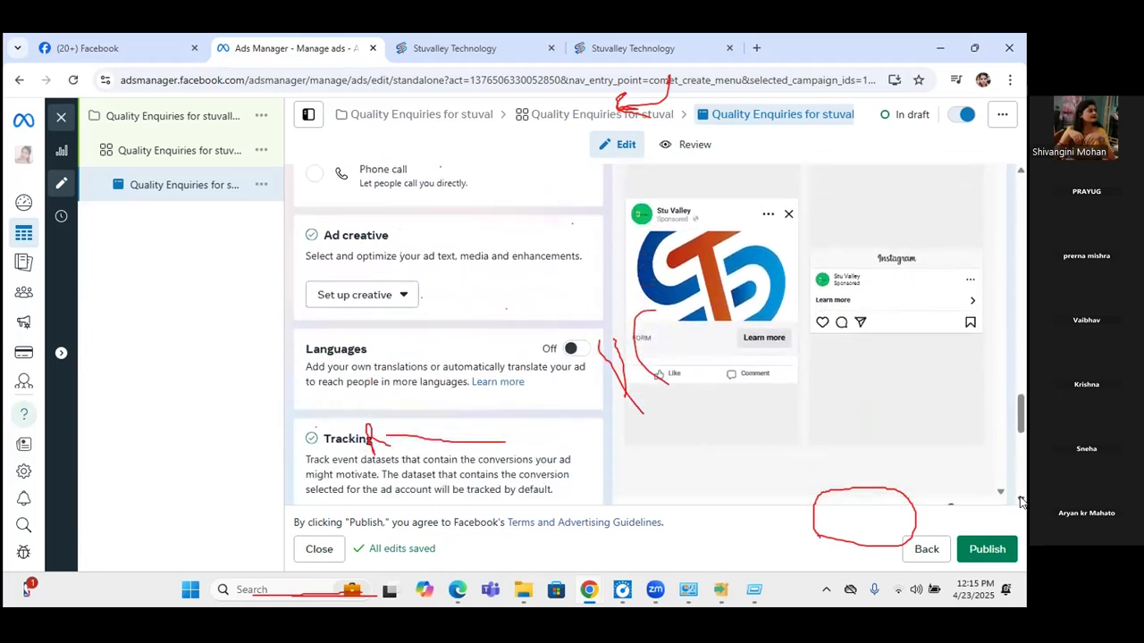
scroll(1021, 502, down, 7)
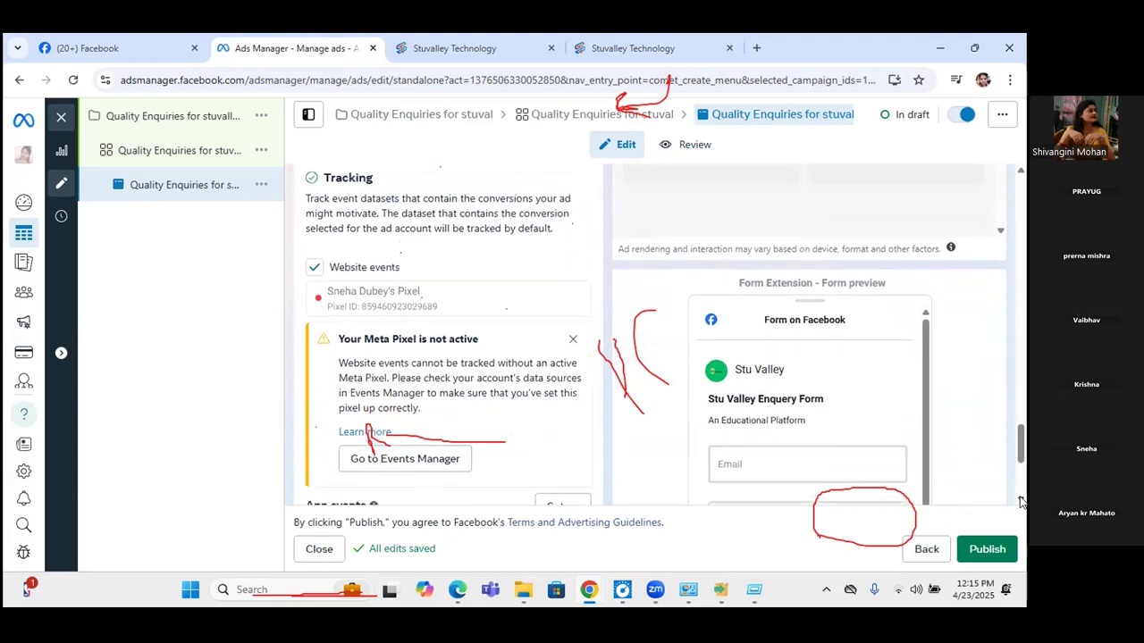
scroll(1021, 503, down, 3)
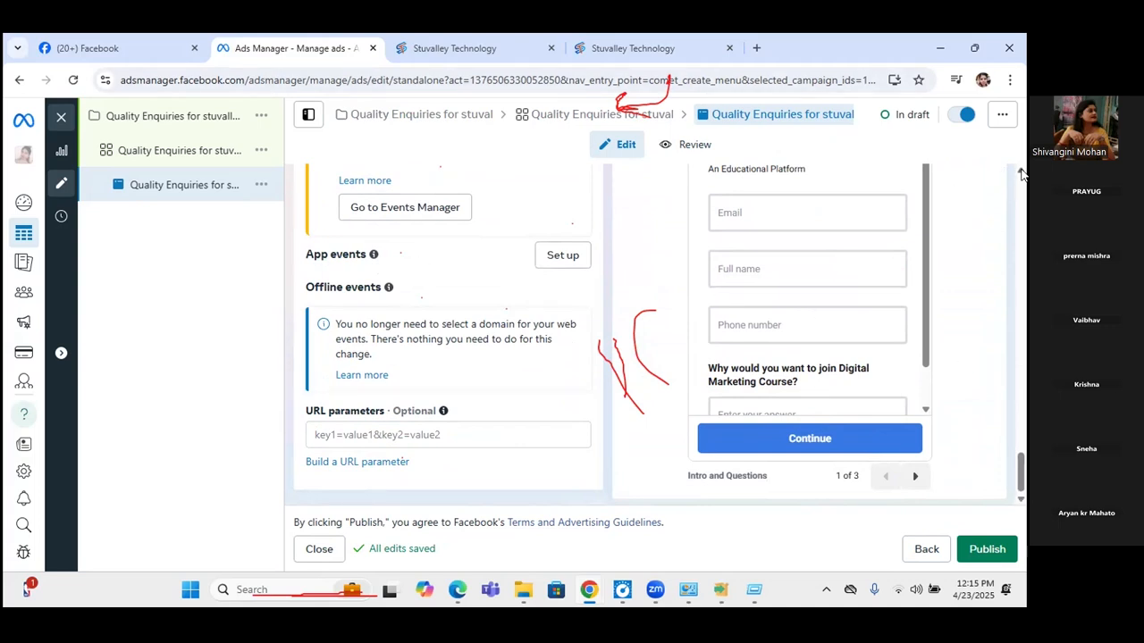
scroll(1022, 174, up, 3)
scroll(1022, 174, up, 5)
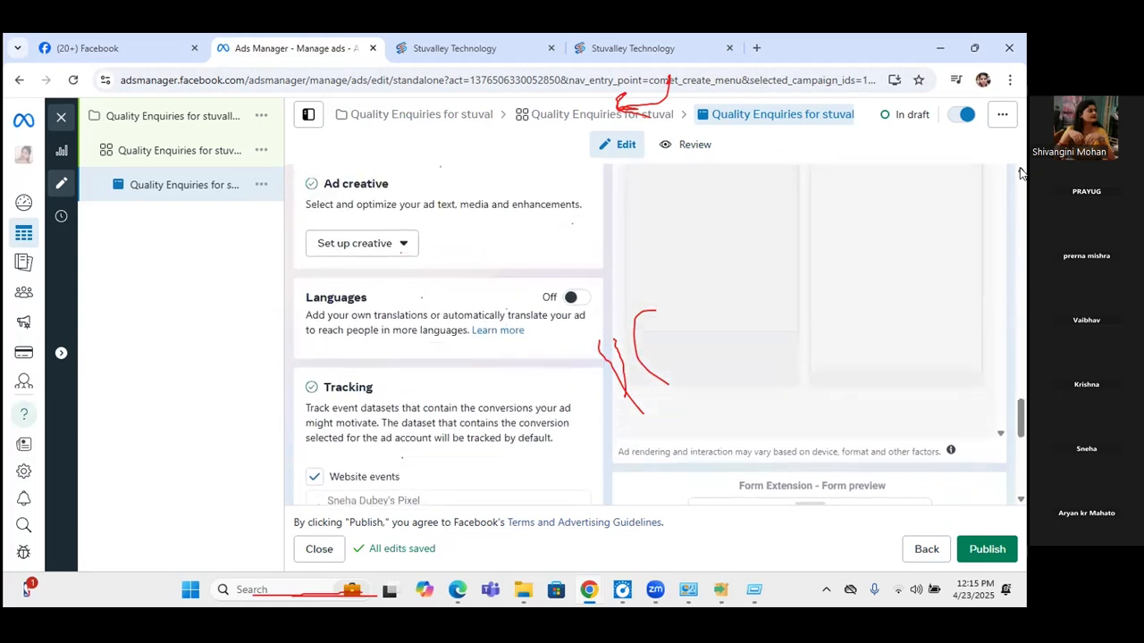
scroll(1022, 174, up, 5)
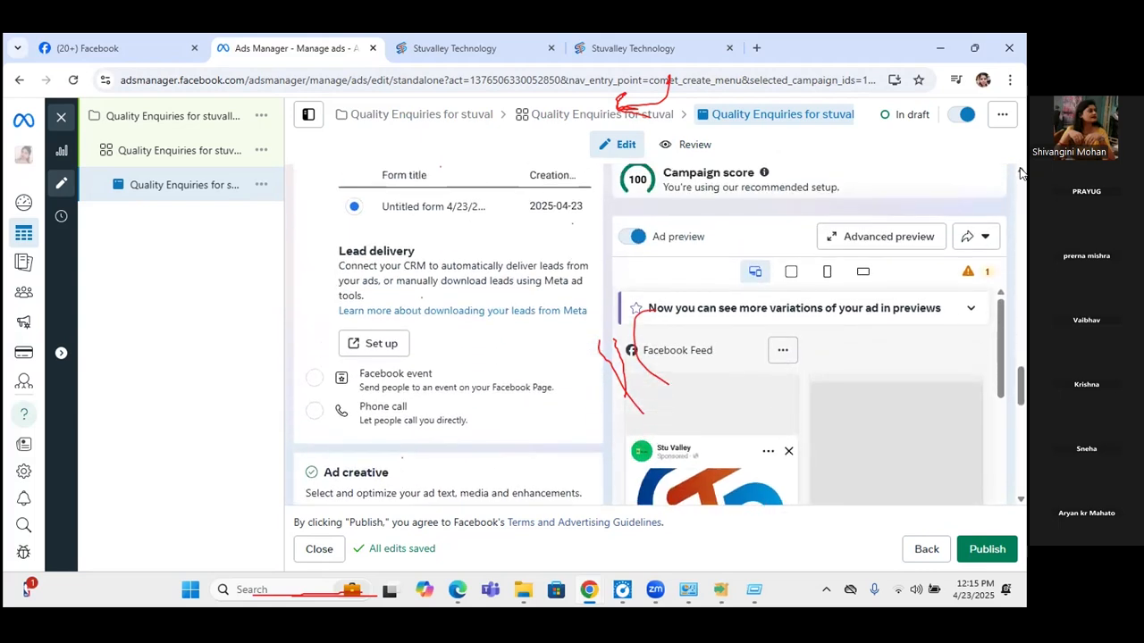
scroll(1021, 174, up, 6)
scroll(1022, 175, up, 6)
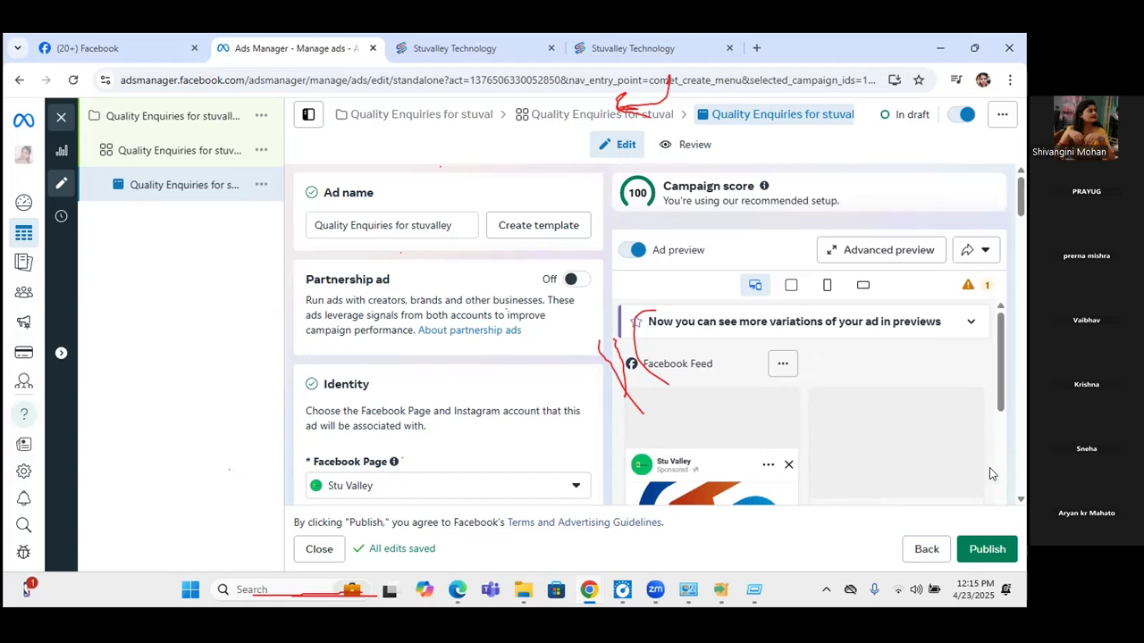
scroll(1015, 496, down, 5)
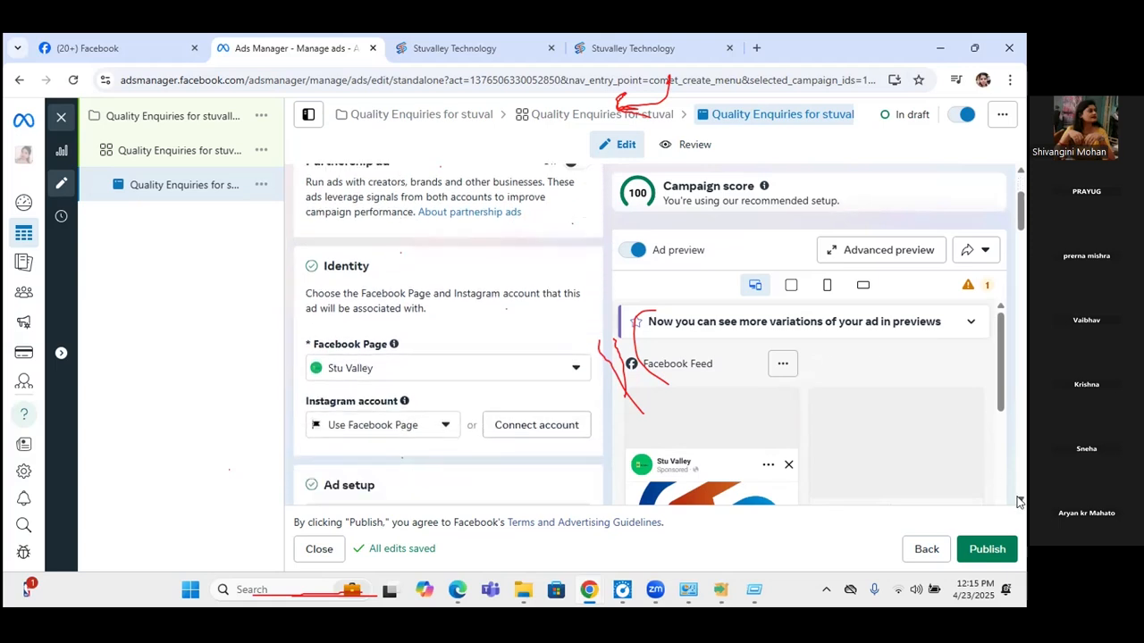
scroll(1017, 502, down, 15)
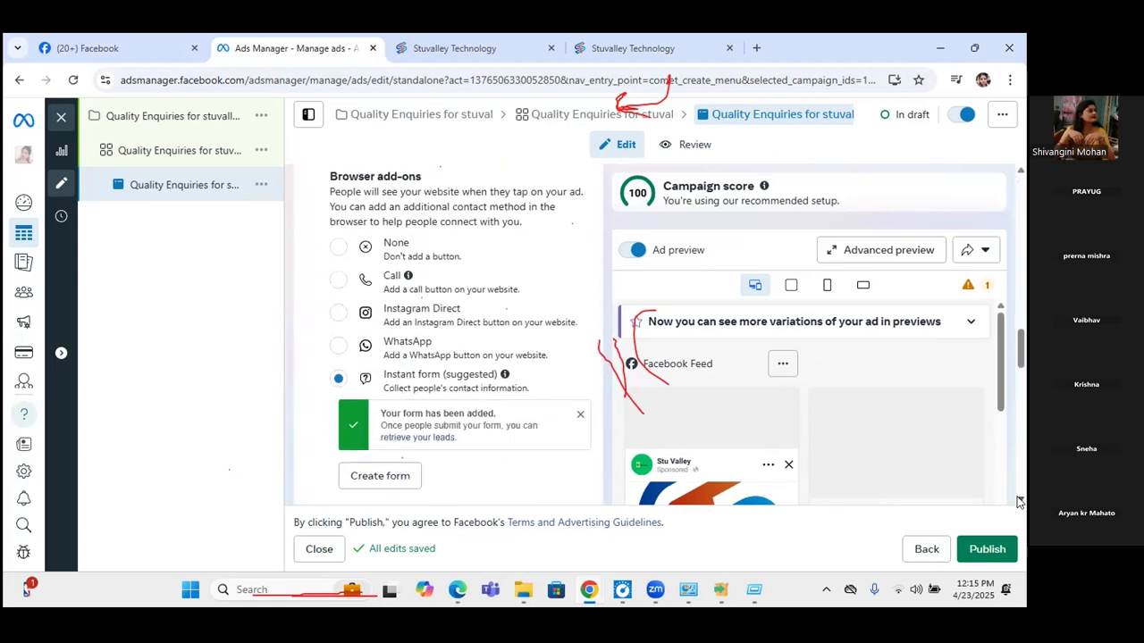
scroll(1017, 503, down, 5)
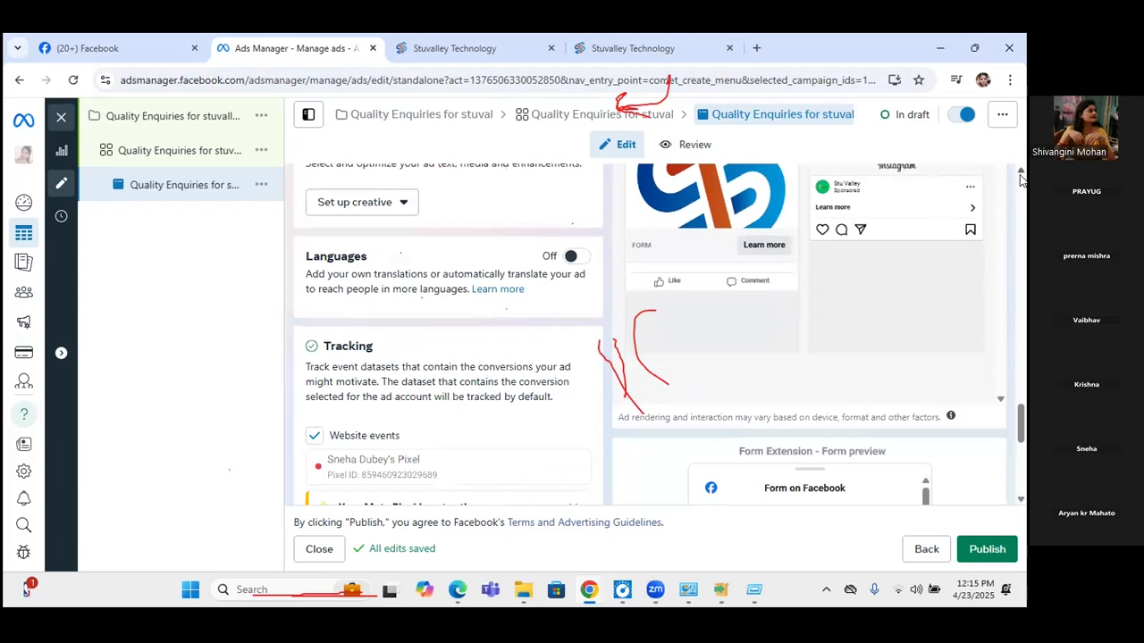
scroll(1022, 180, up, 4)
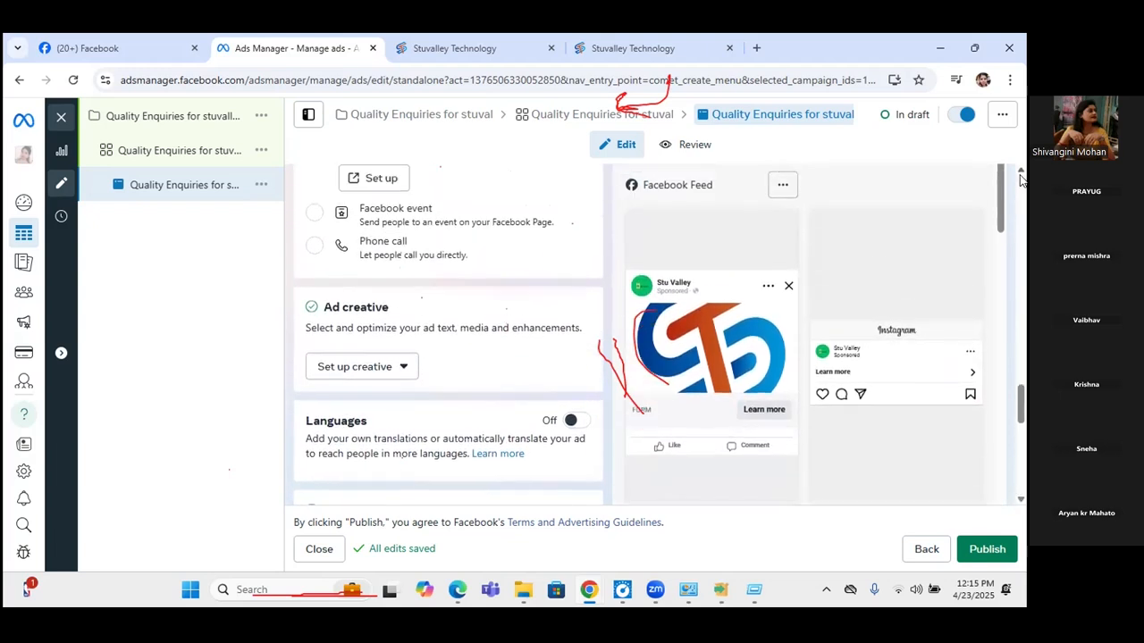
scroll(1021, 180, up, 4)
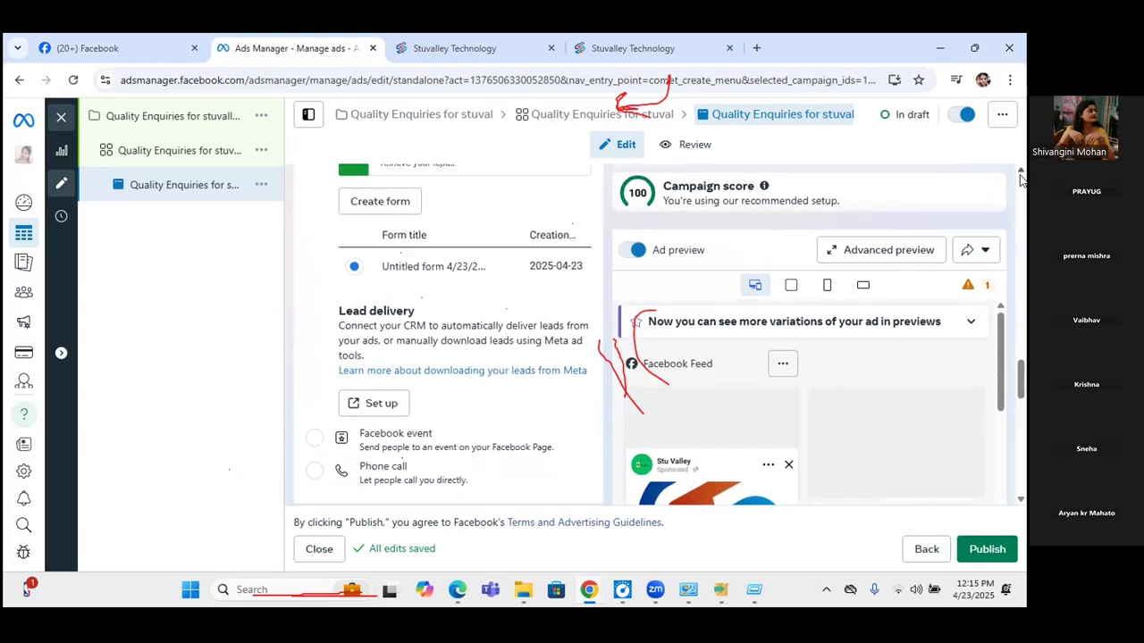
scroll(1021, 180, up, 3)
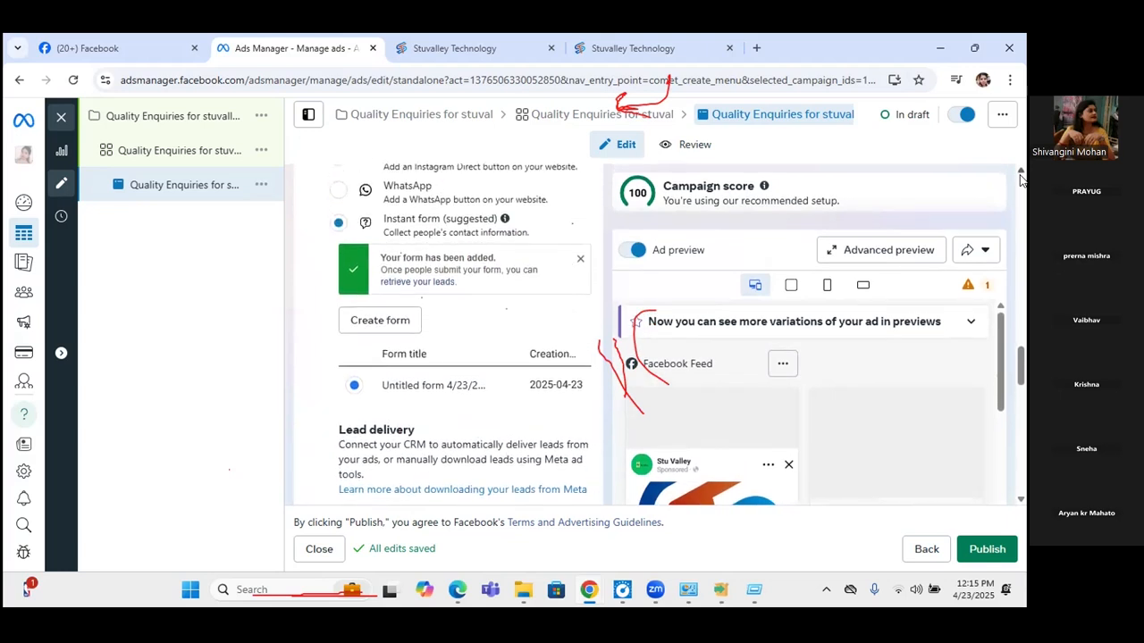
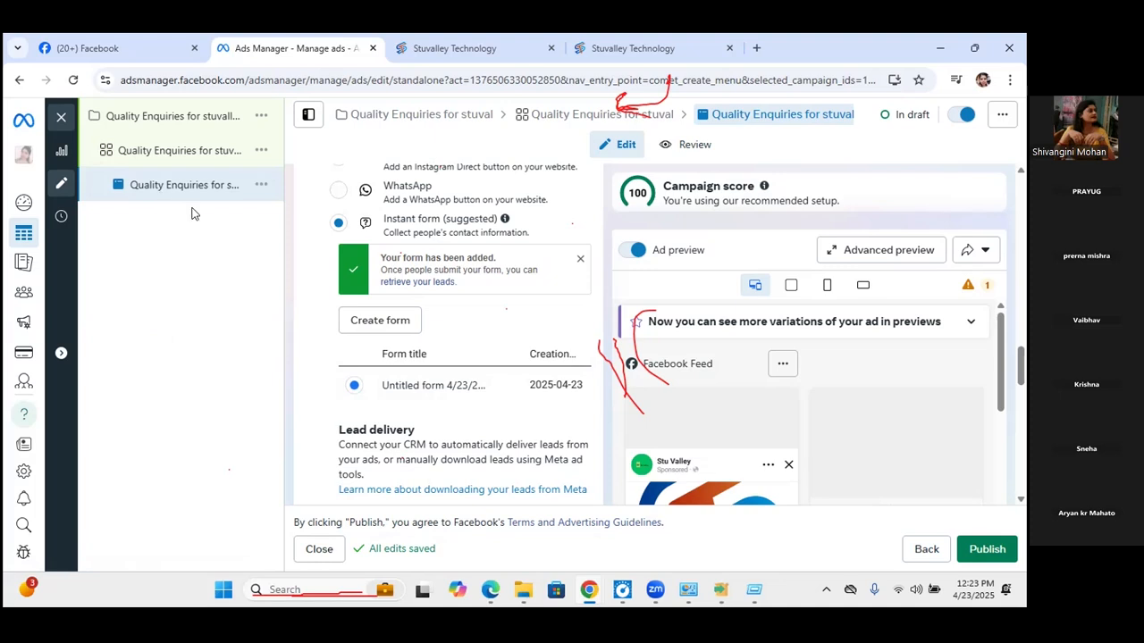
Close both Stuvalley Technology website tabs and the Ads Manager tab in the browser.
click(729, 48)
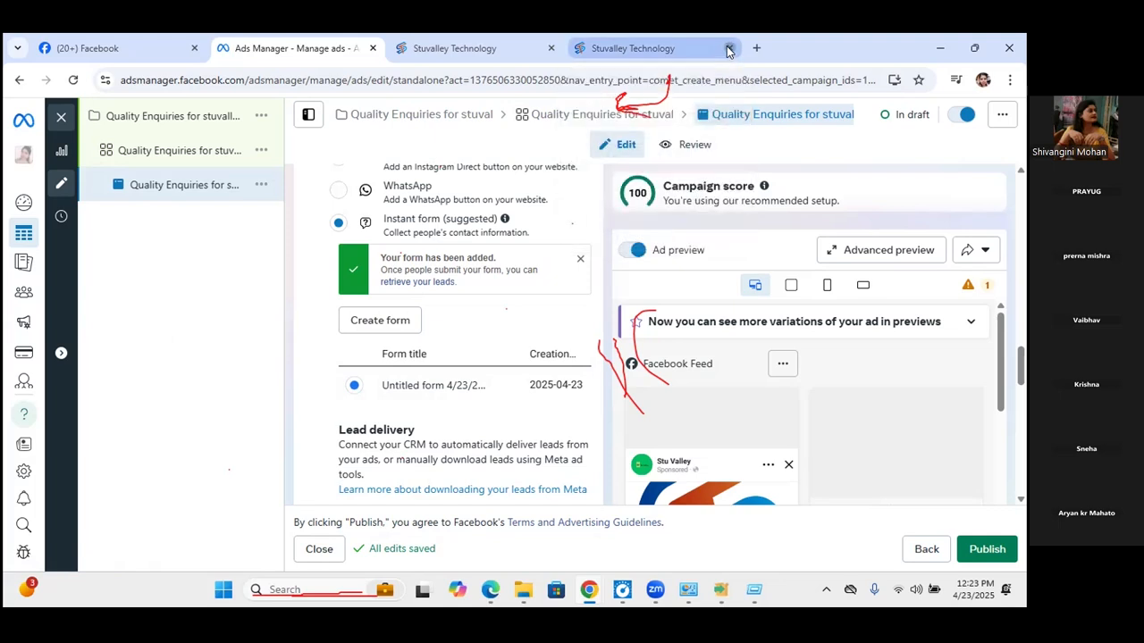
click(550, 48)
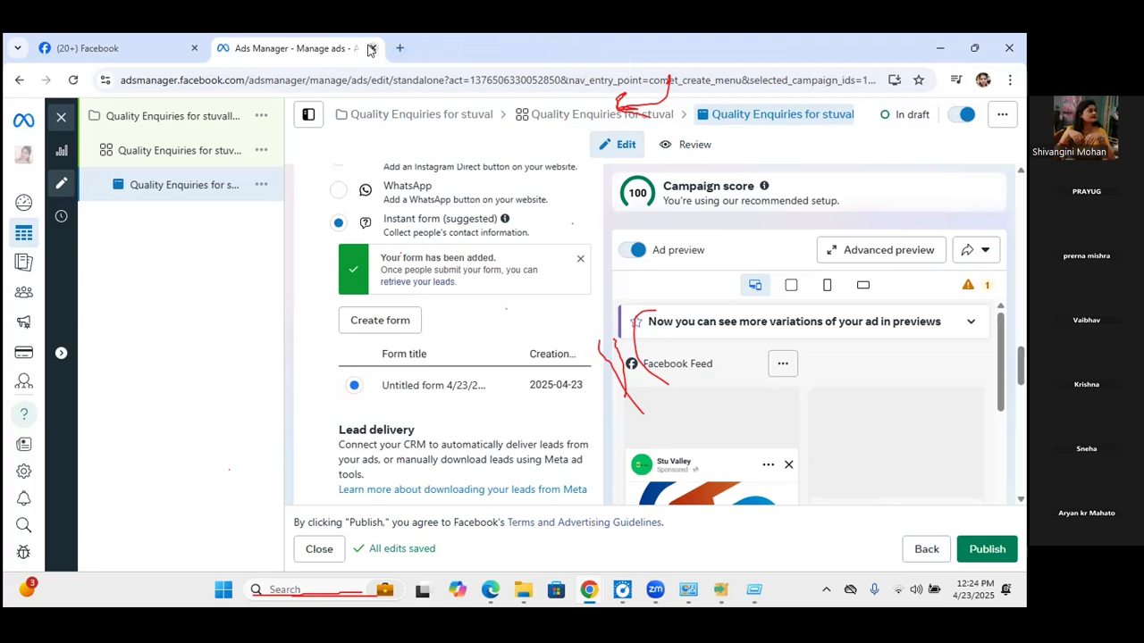
click(371, 49)
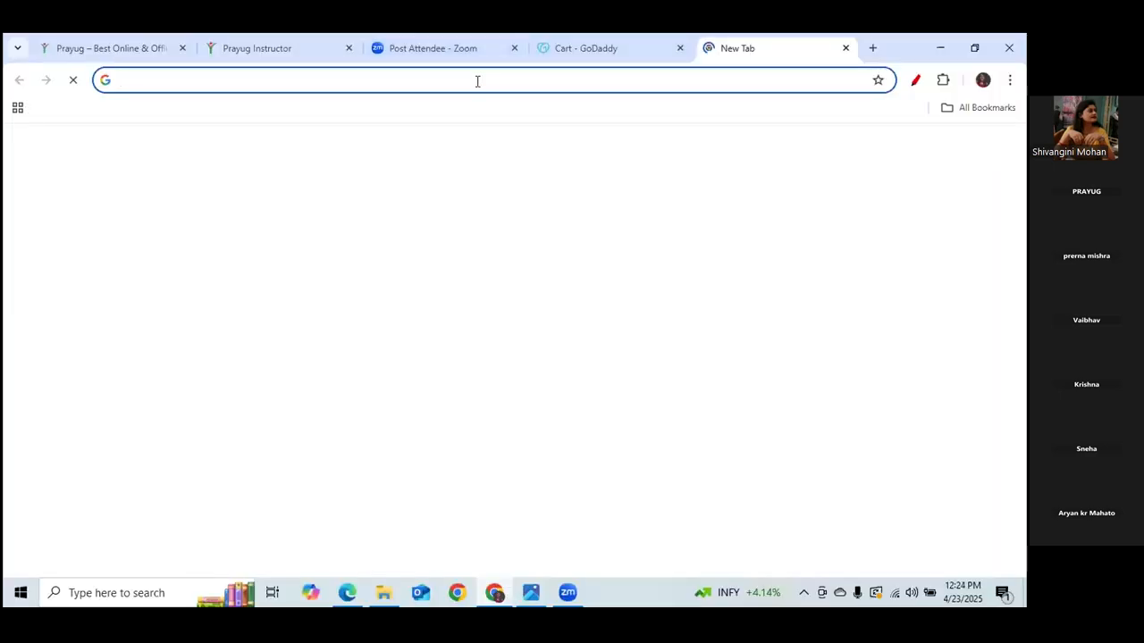
Open linkedin.com in the new browser tab and dismiss the app suggestion and the Google sign-in prompt.
click(474, 80)
text(localhost/wordpress/wp-adm)
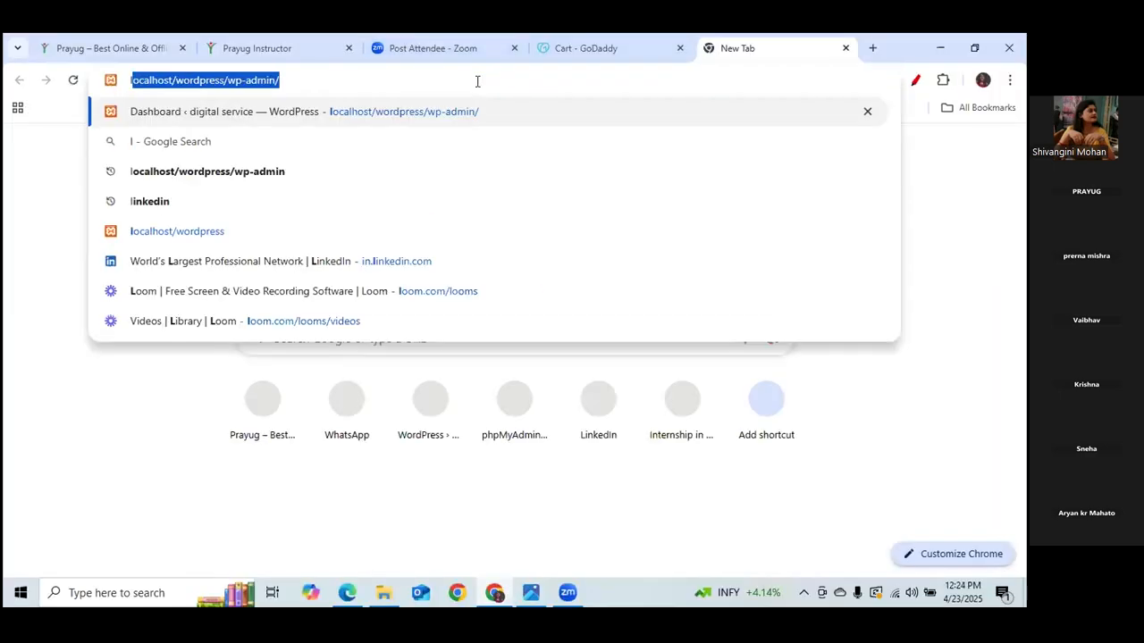
text(in)
key(Return)
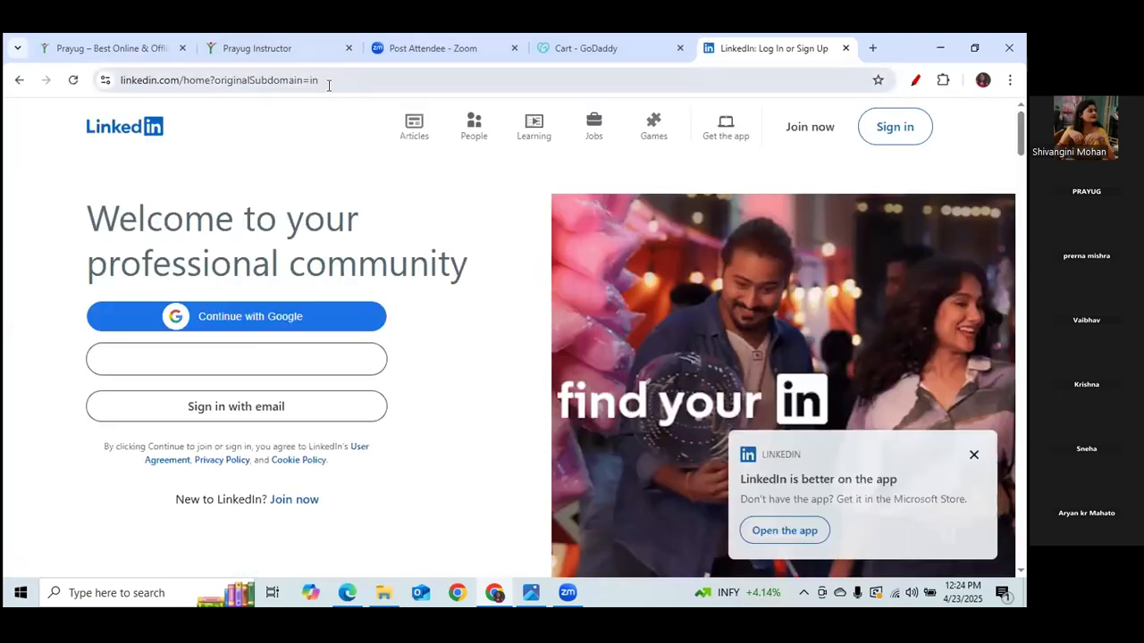
drag(179, 79, 320, 78)
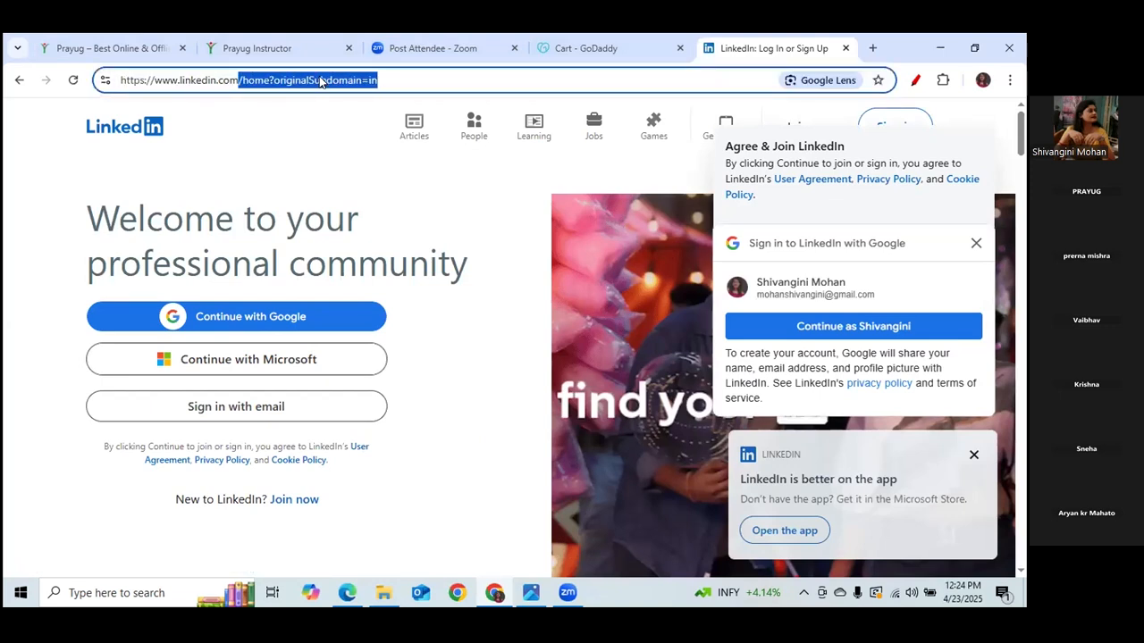
key(BackSpace)
key(Return)
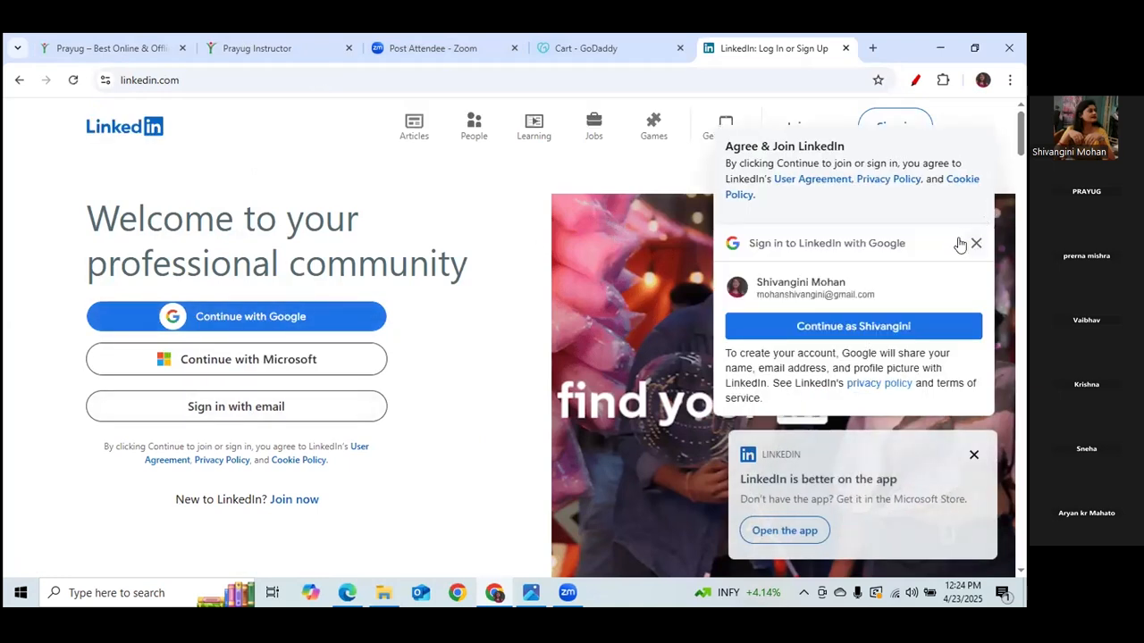
click(973, 455)
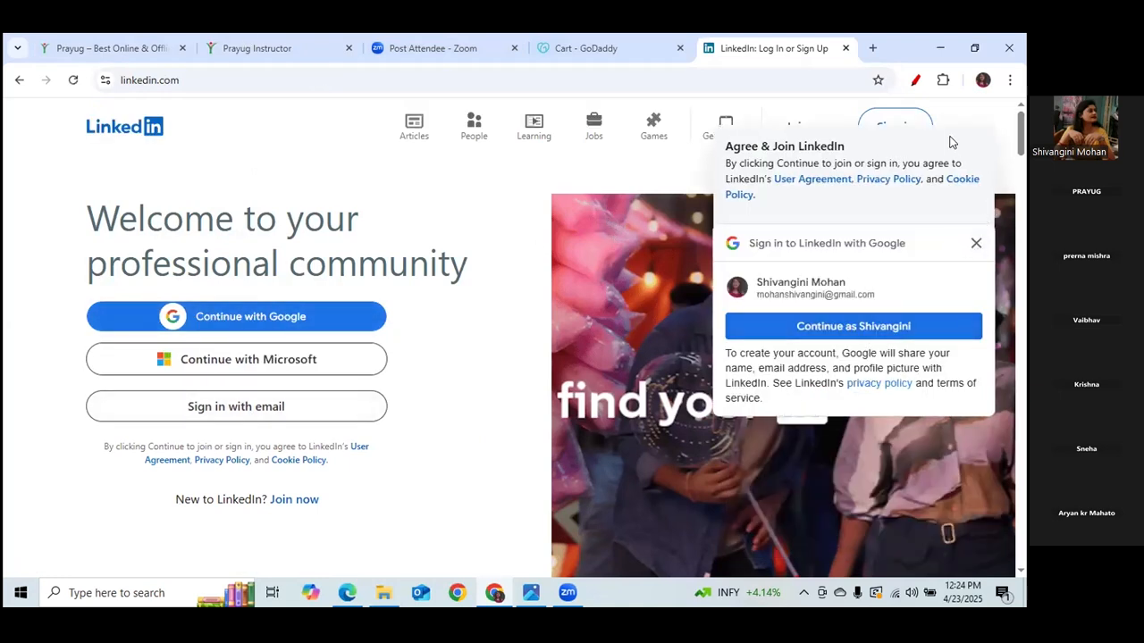
click(975, 243)
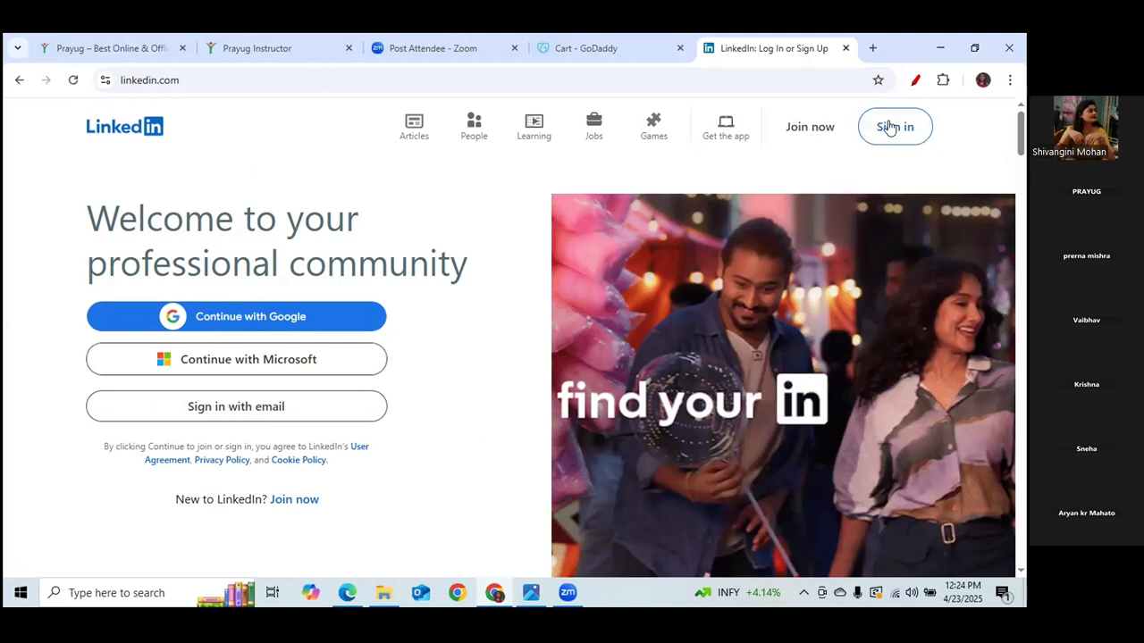
Sign in to LinkedIn with the account password, without saving it in the browser, and load the home feed.
click(889, 127)
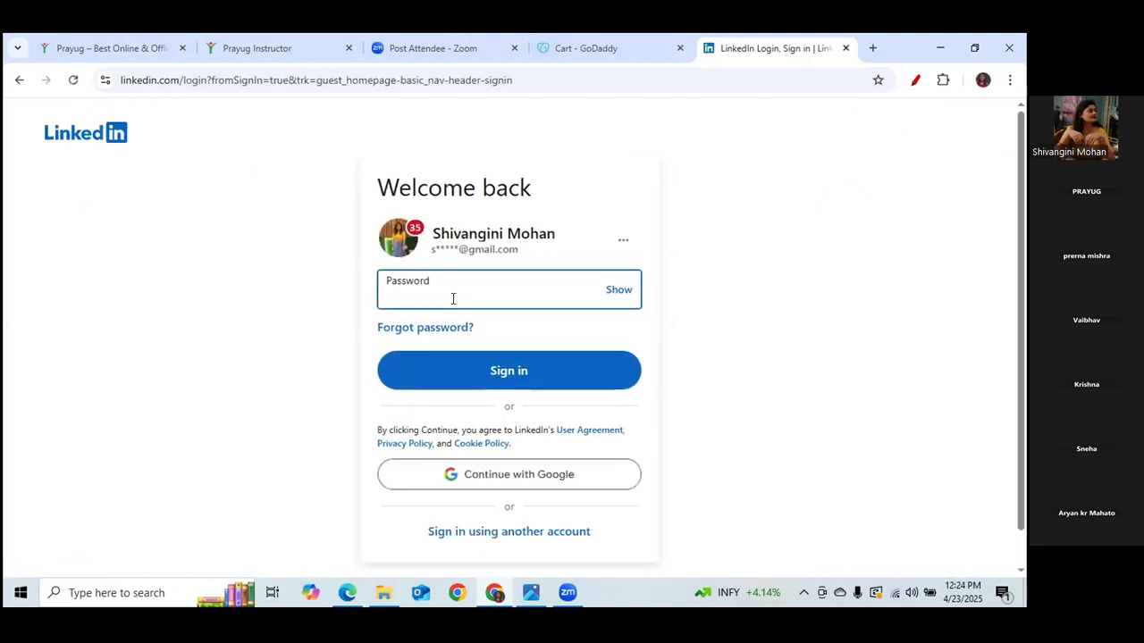
text(**)
key(BackSpace)
key(BackSpace)
text(**)
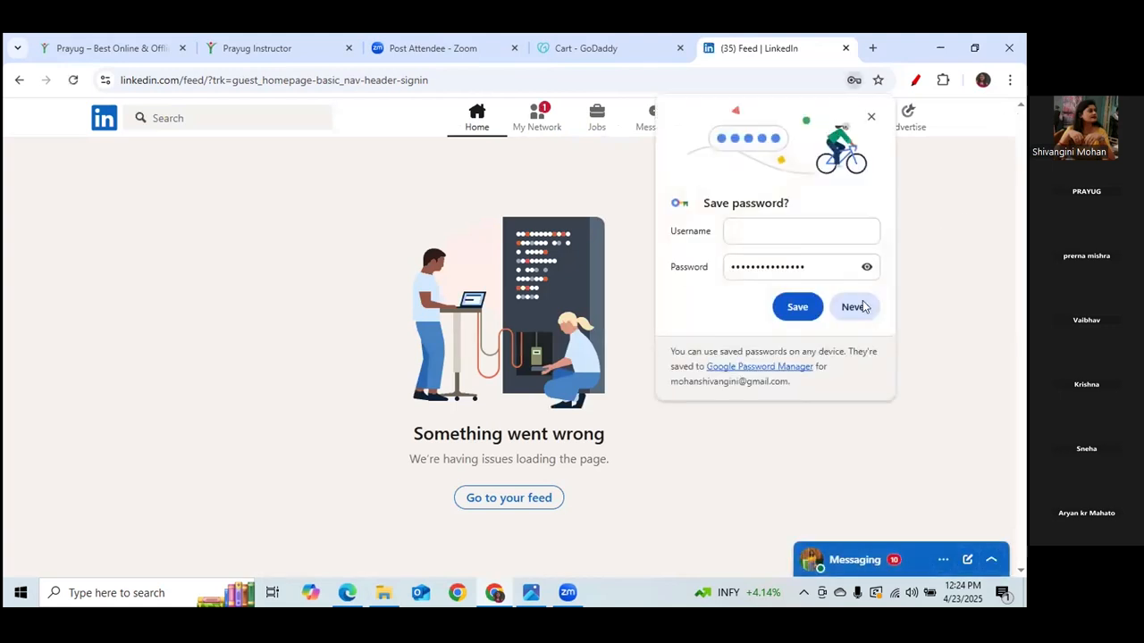
click(860, 307)
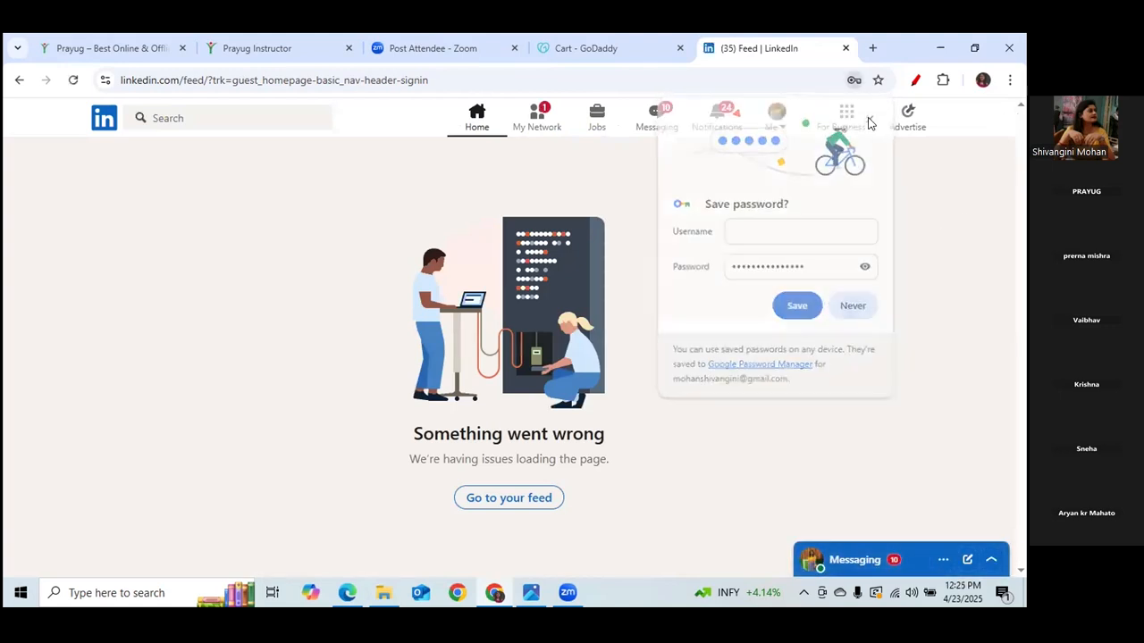
click(479, 130)
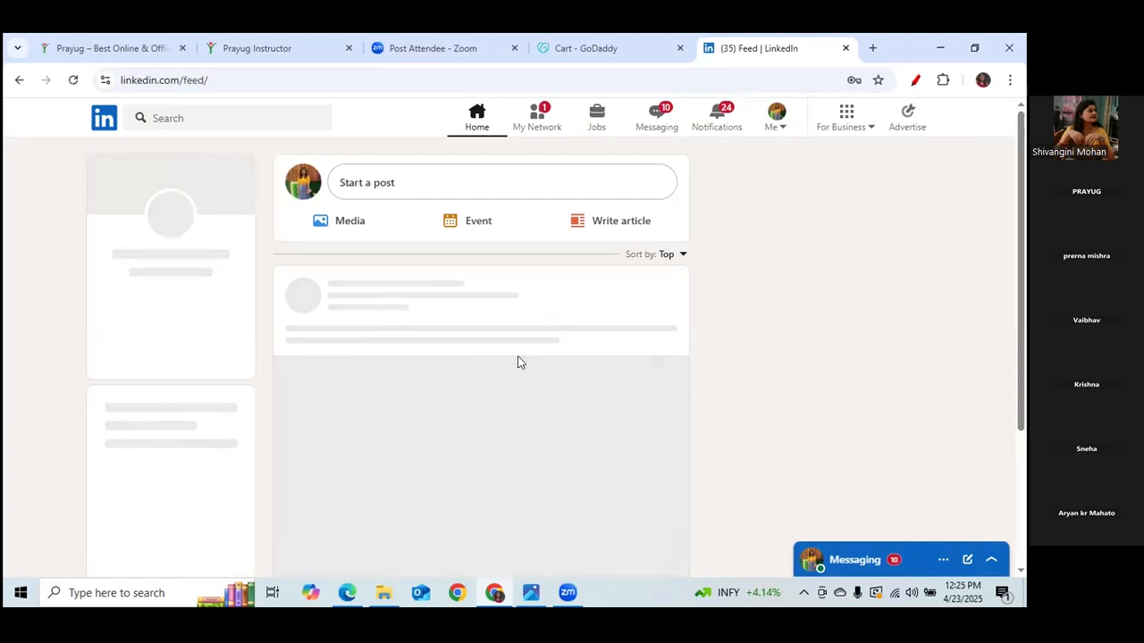
Draw a red box around Jobs in the LinkedIn navigation with the annotation pen, and open the Jobs page.
click(917, 81)
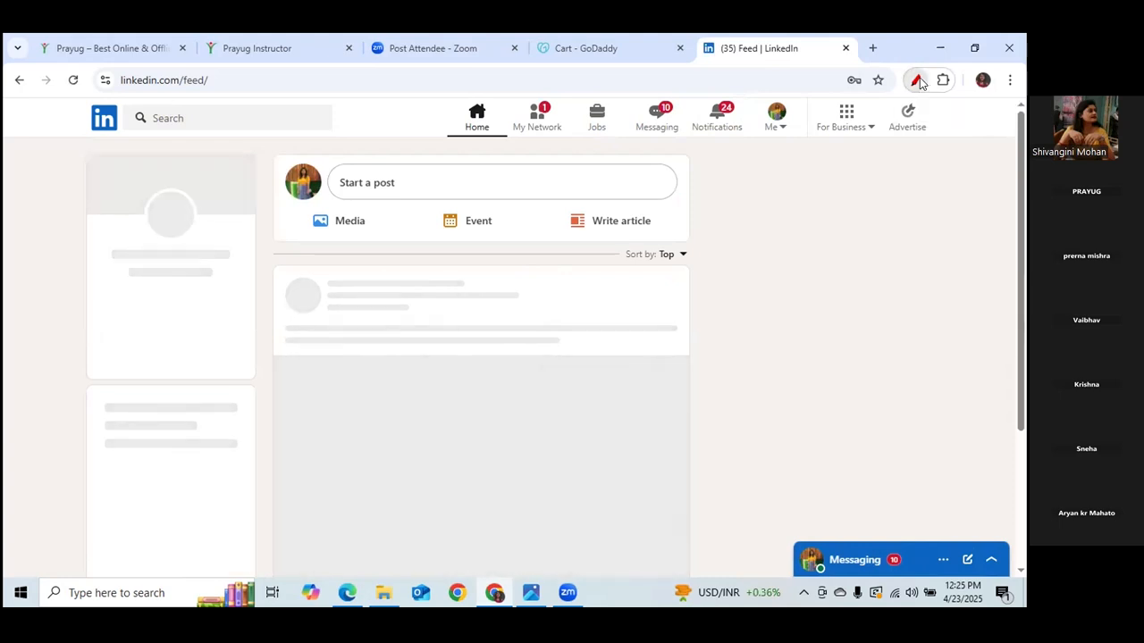
mouse_move(580, 101)
mouse_down()
mouse_move(579, 138)
mouse_move(613, 107)
mouse_move(580, 99)
mouse_up()
click(975, 204)
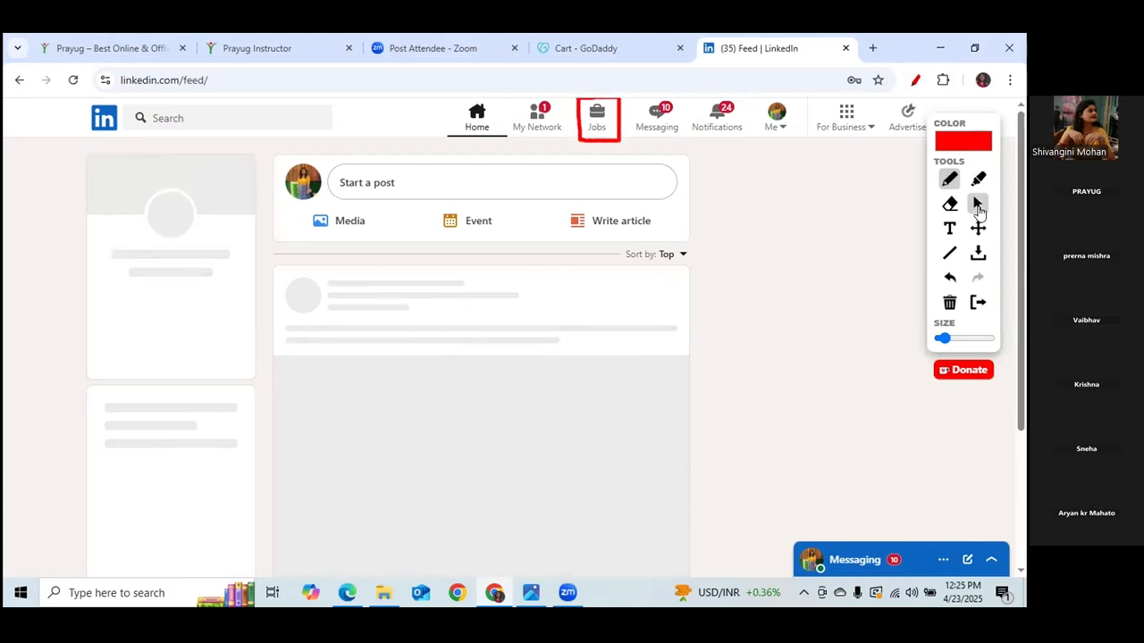
click(597, 120)
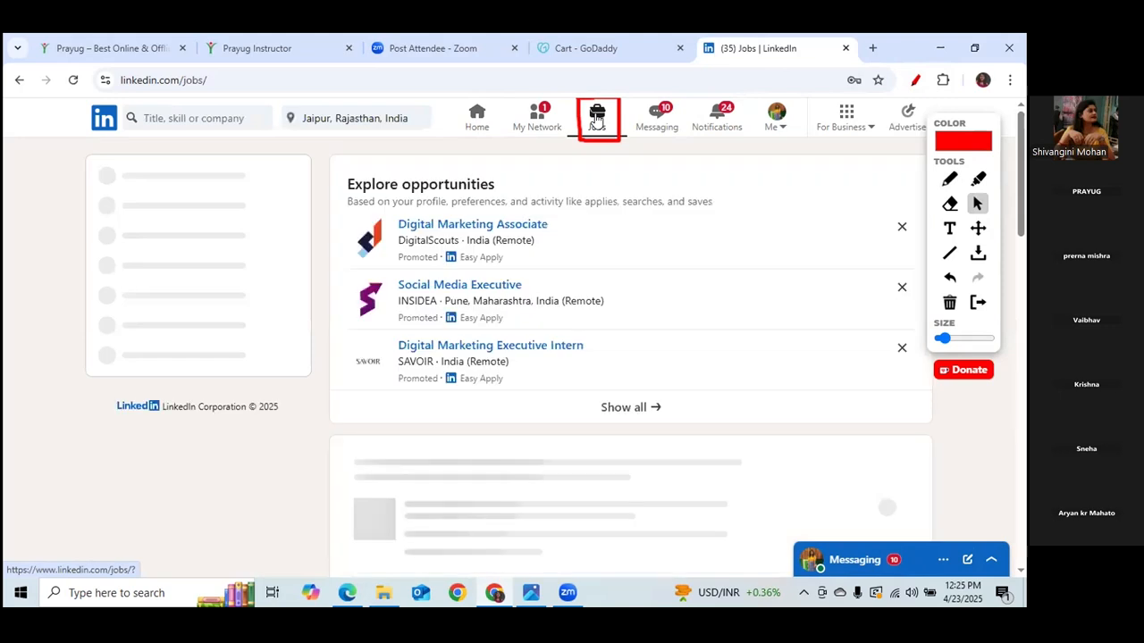
Underline the job title search field in red and enter "social media exective" in it.
click(949, 179)
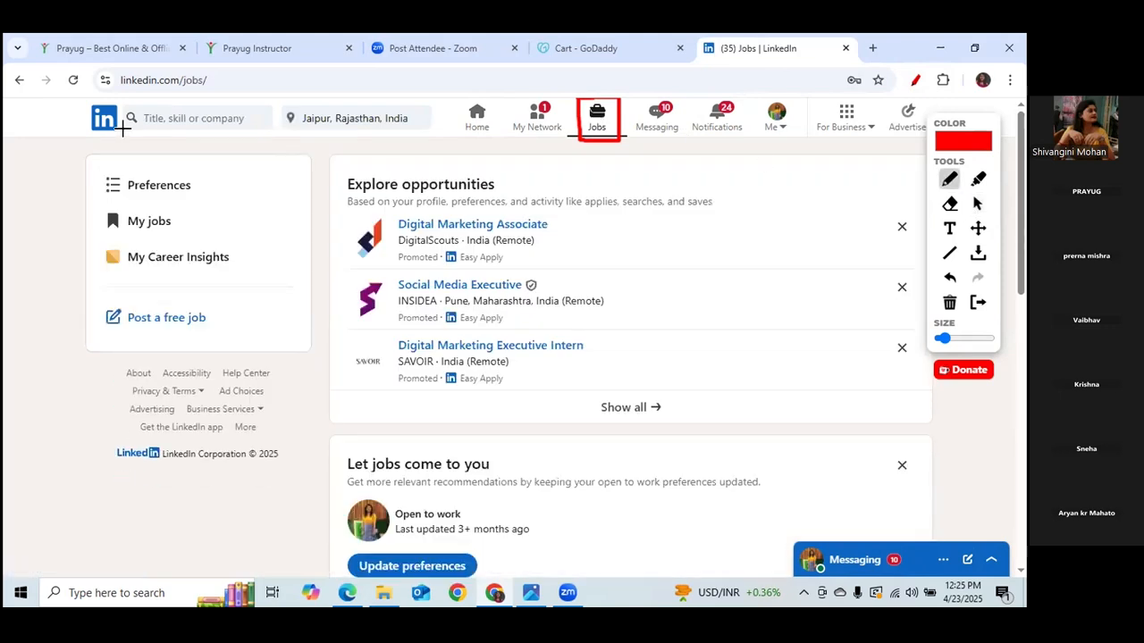
drag(122, 128, 248, 134)
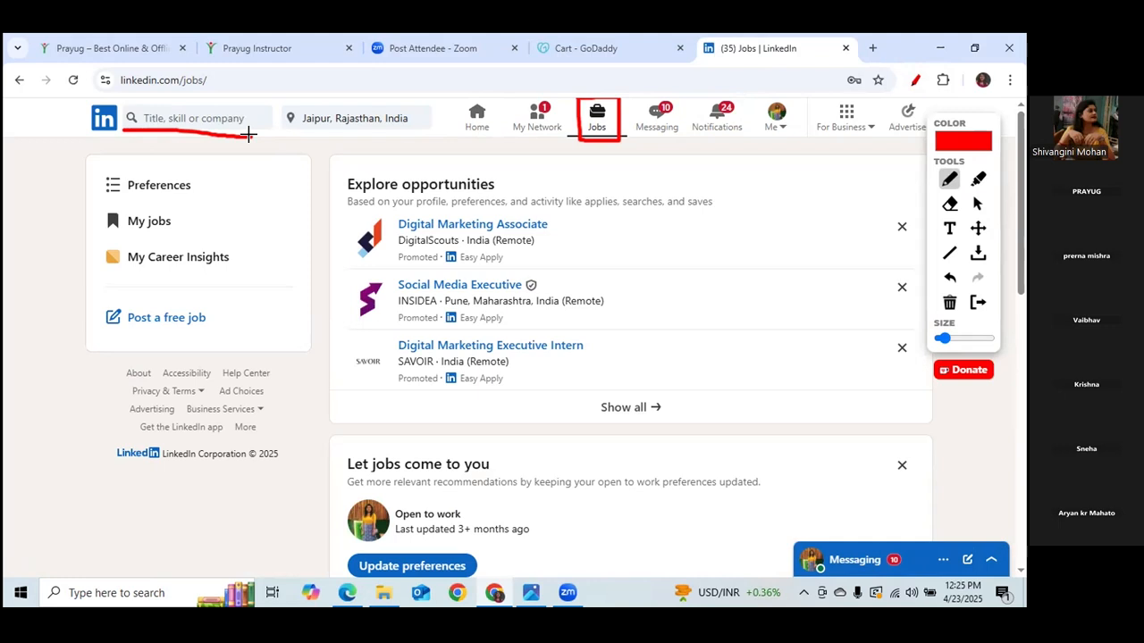
click(978, 204)
click(212, 117)
text(s)
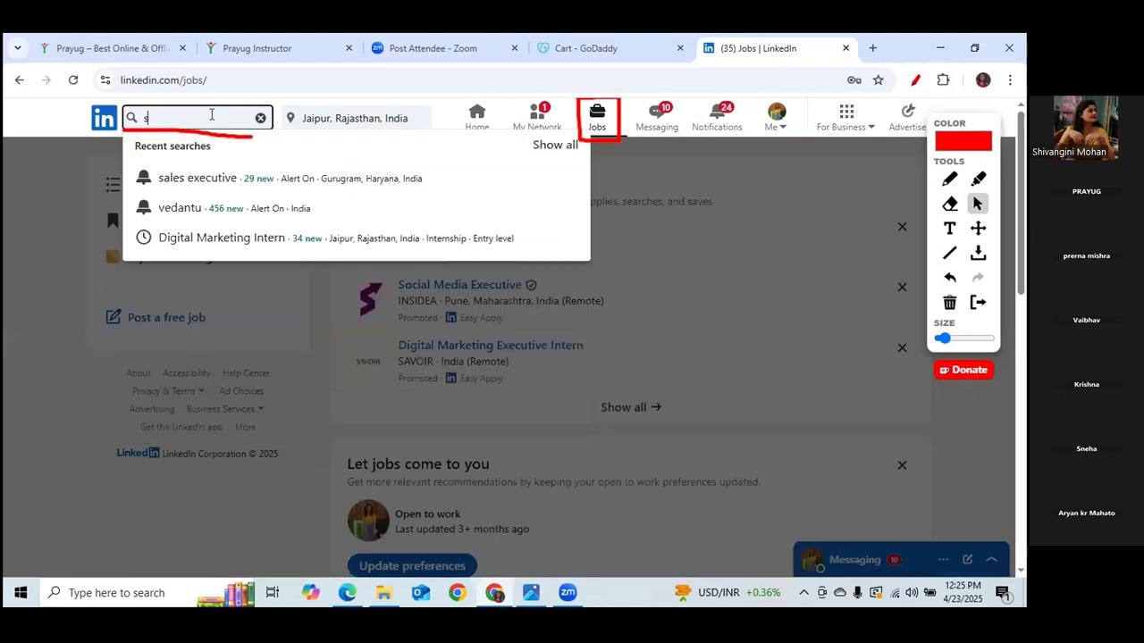
text(oc)
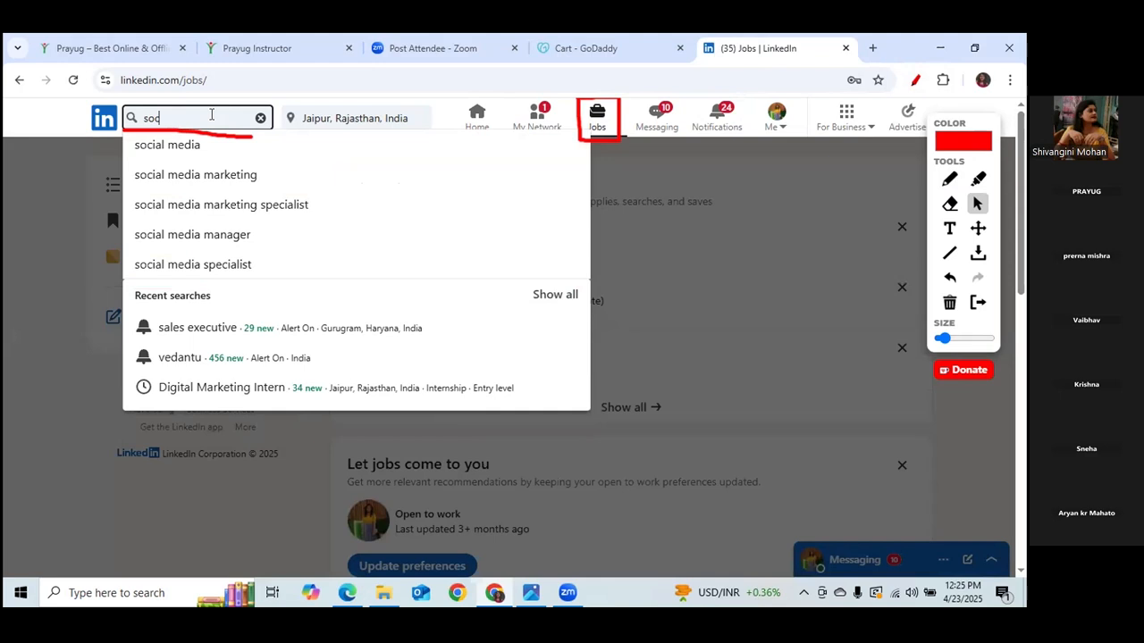
text(ial media)
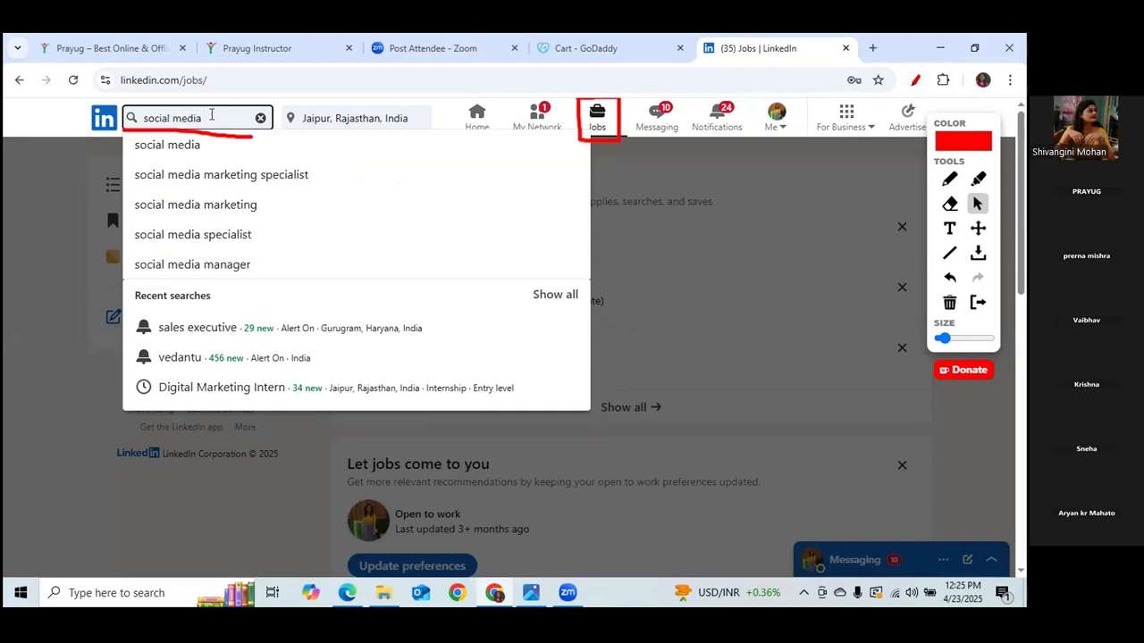
text( executive)
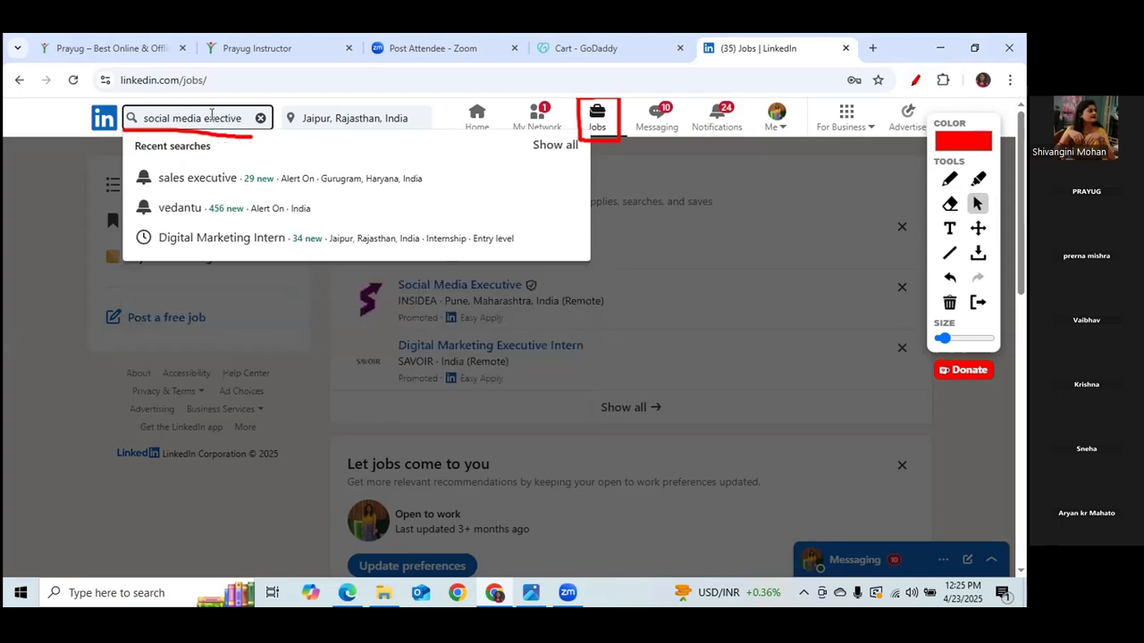
Set the job search location to Pune, Maharashtra, India and run the search.
click(371, 117)
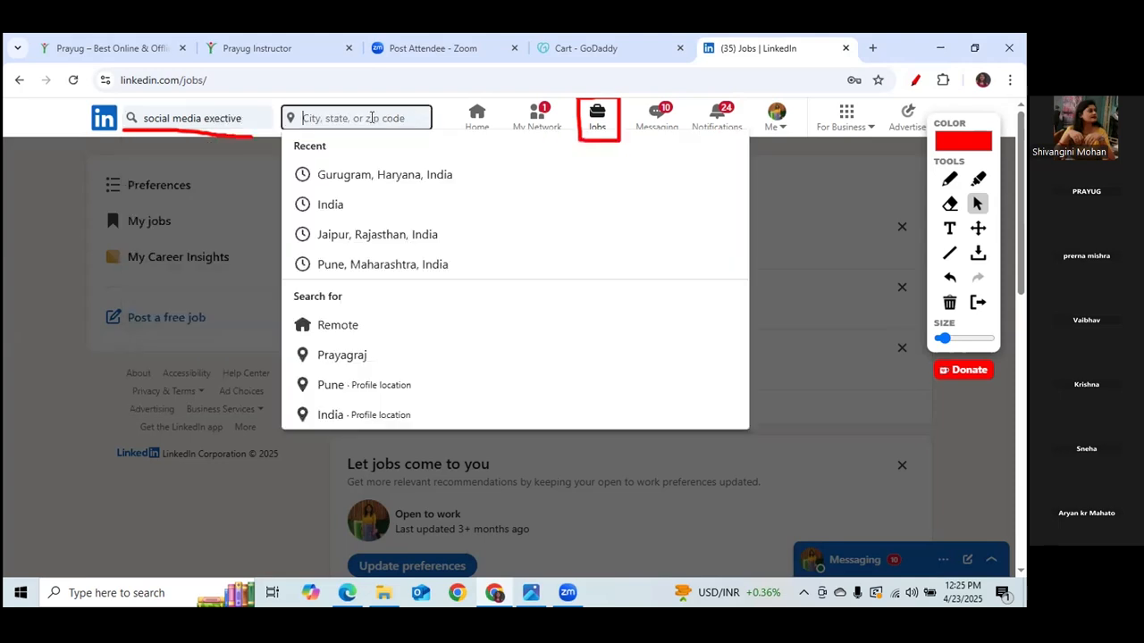
text(pne)
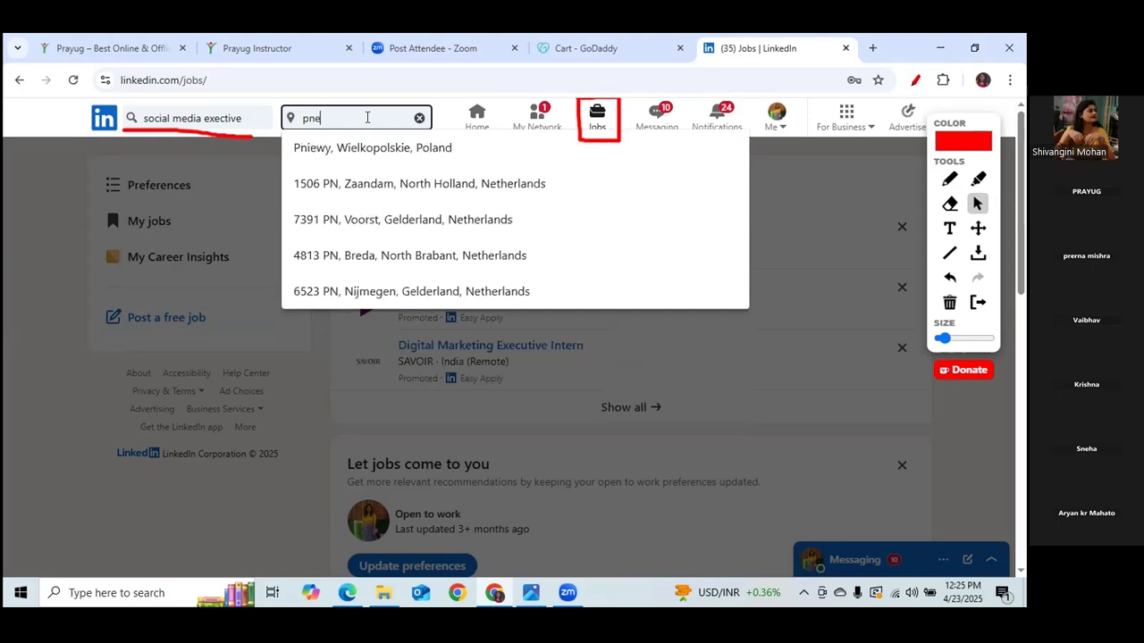
key(BackSpace)
key(BackSpace)
text(une)
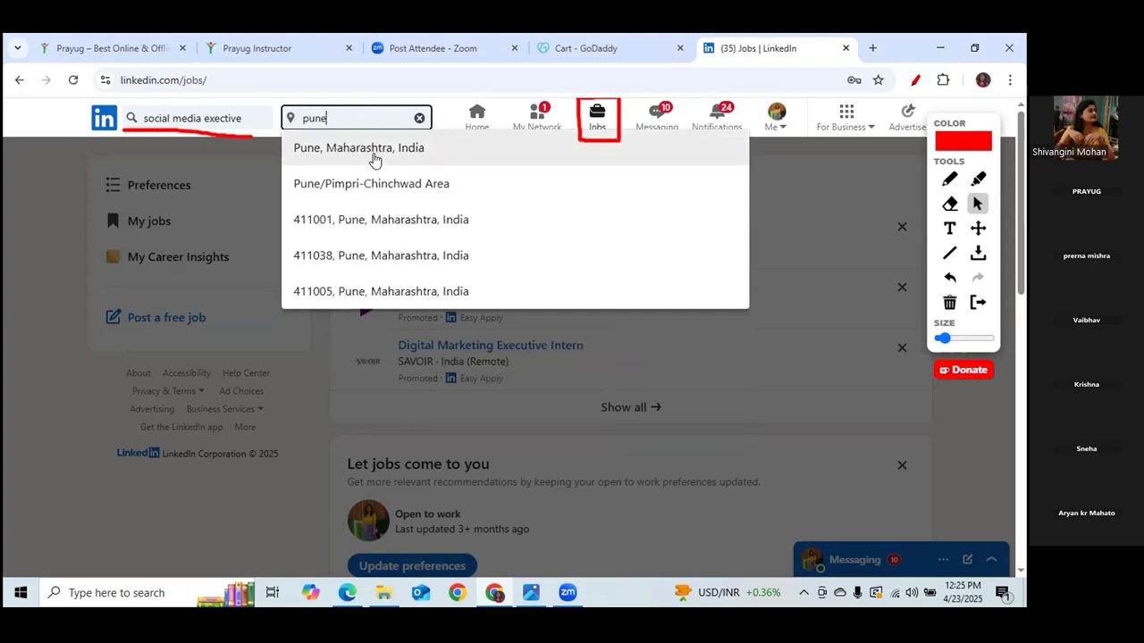
click(374, 158)
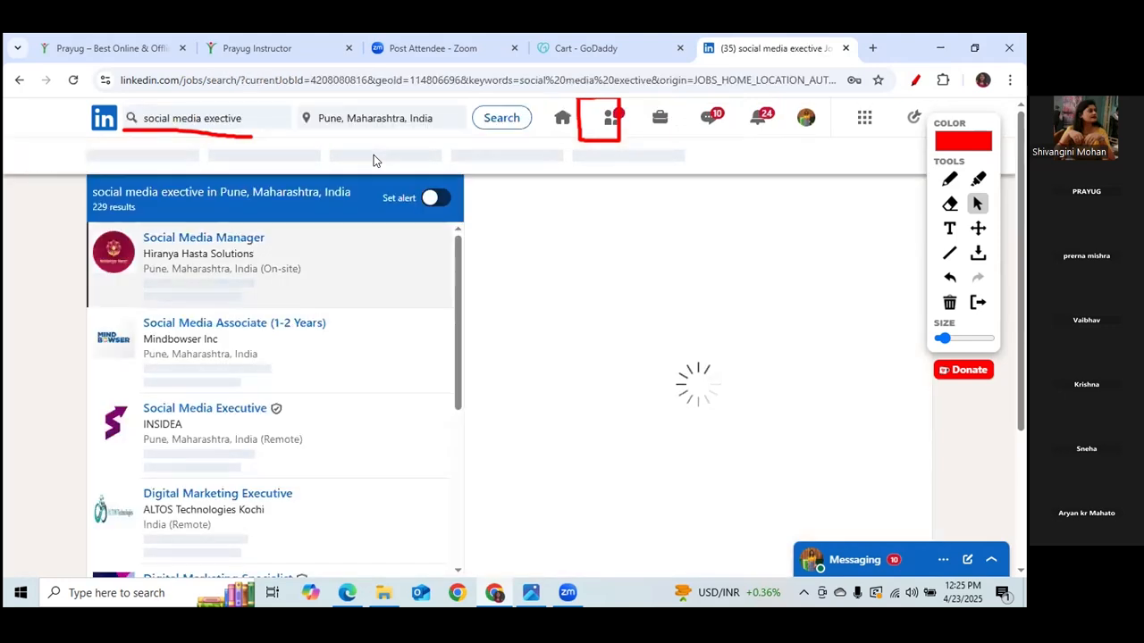
Mark the Set alert switch, first listing, company name, applicant count, posting age and On-site tag with the red pen.
click(947, 182)
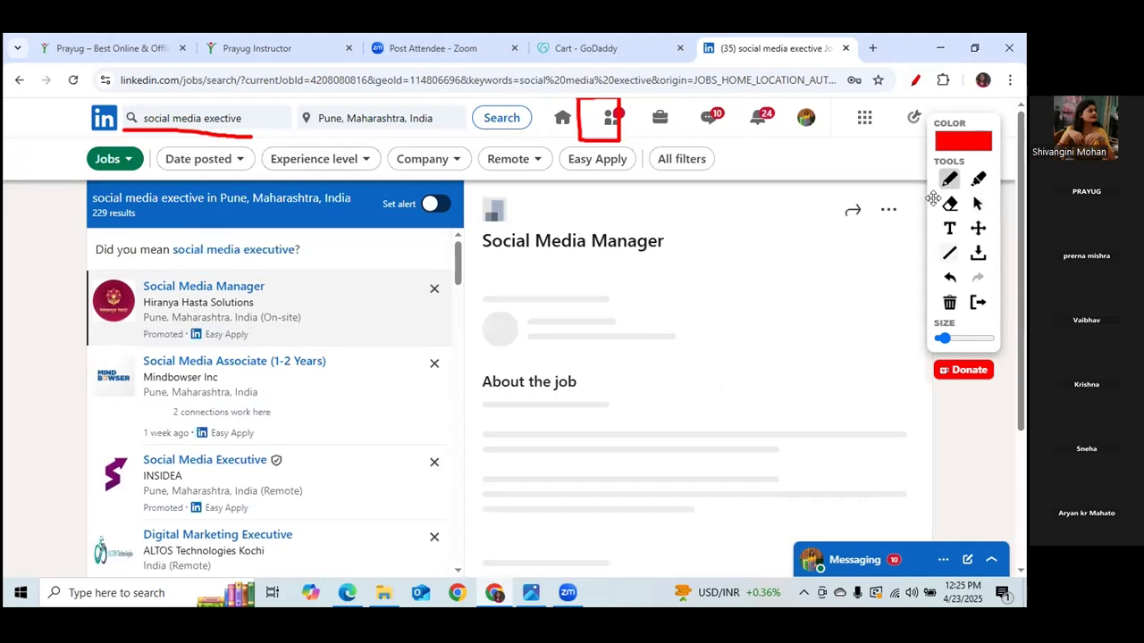
mouse_move(382, 218)
mouse_down()
mouse_move(465, 205)
mouse_move(395, 182)
mouse_move(376, 190)
mouse_move(381, 218)
mouse_up()
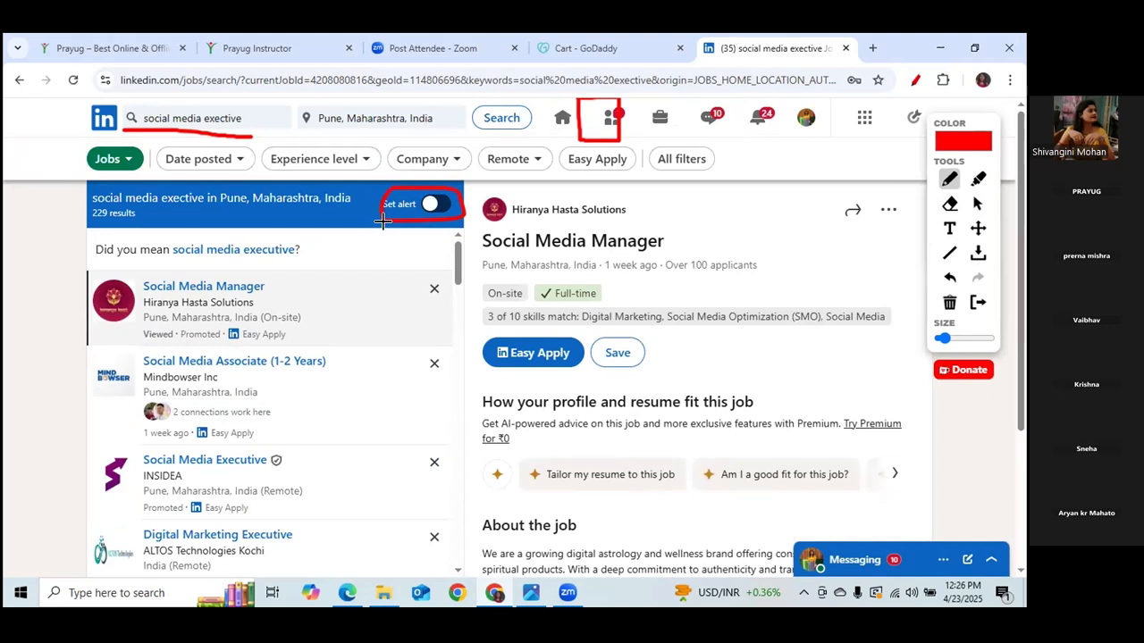
mouse_move(83, 294)
mouse_down()
mouse_move(93, 306)
mouse_move(136, 232)
mouse_up()
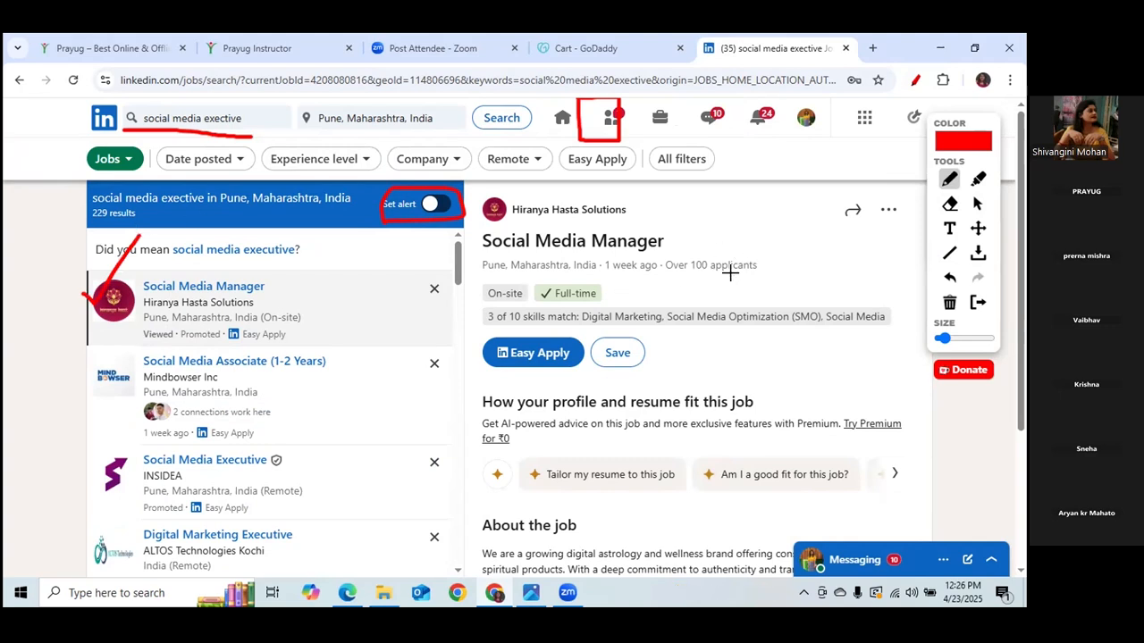
drag(699, 277, 752, 276)
drag(608, 277, 658, 276)
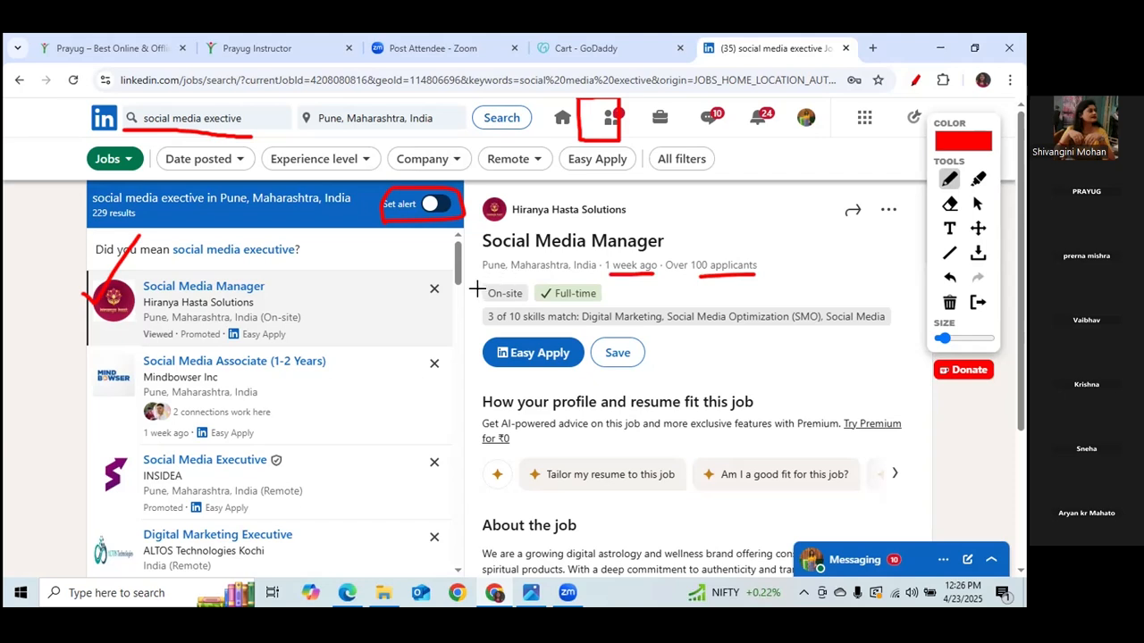
drag(478, 292, 498, 284)
drag(145, 311, 253, 308)
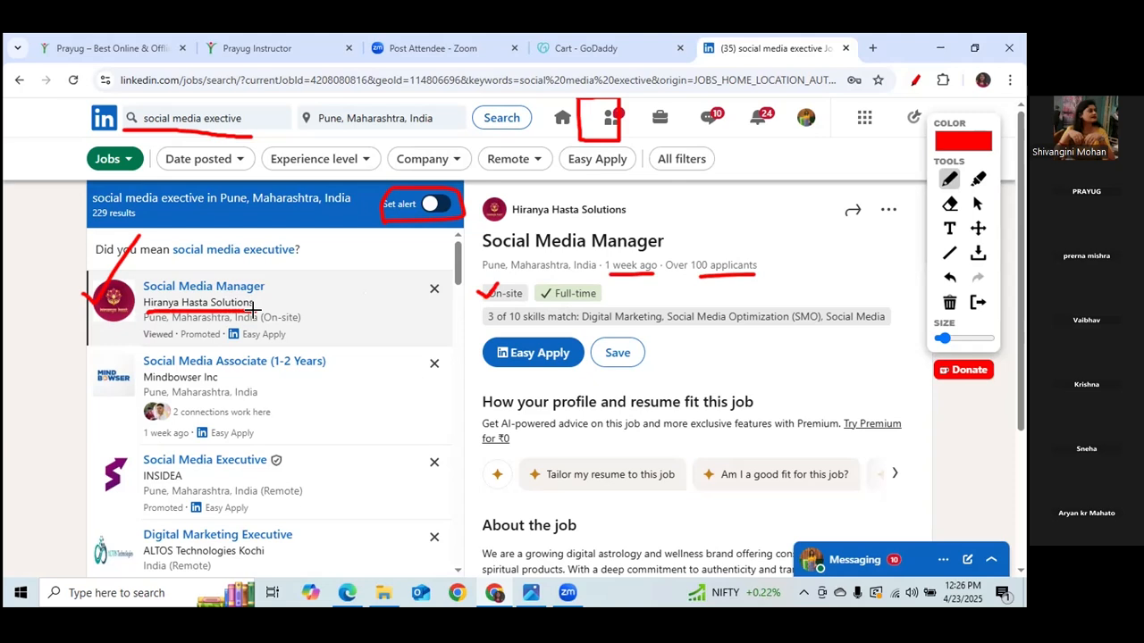
Stop drawing and move the annotation palette to the opposite edge of the job results page.
click(978, 204)
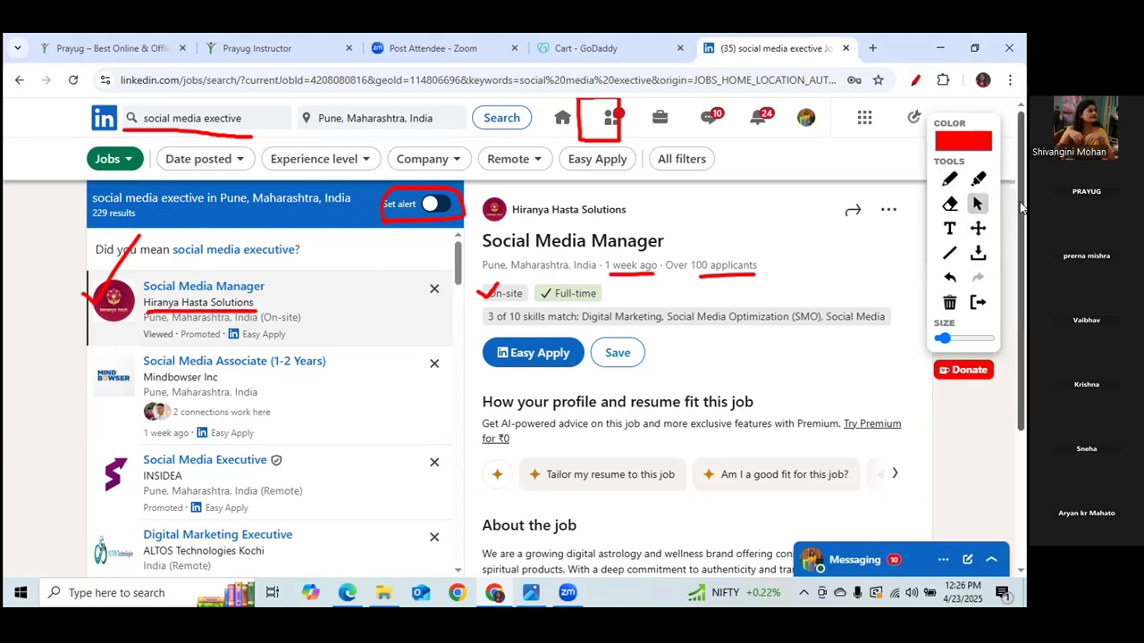
scroll(1021, 207, down, 3)
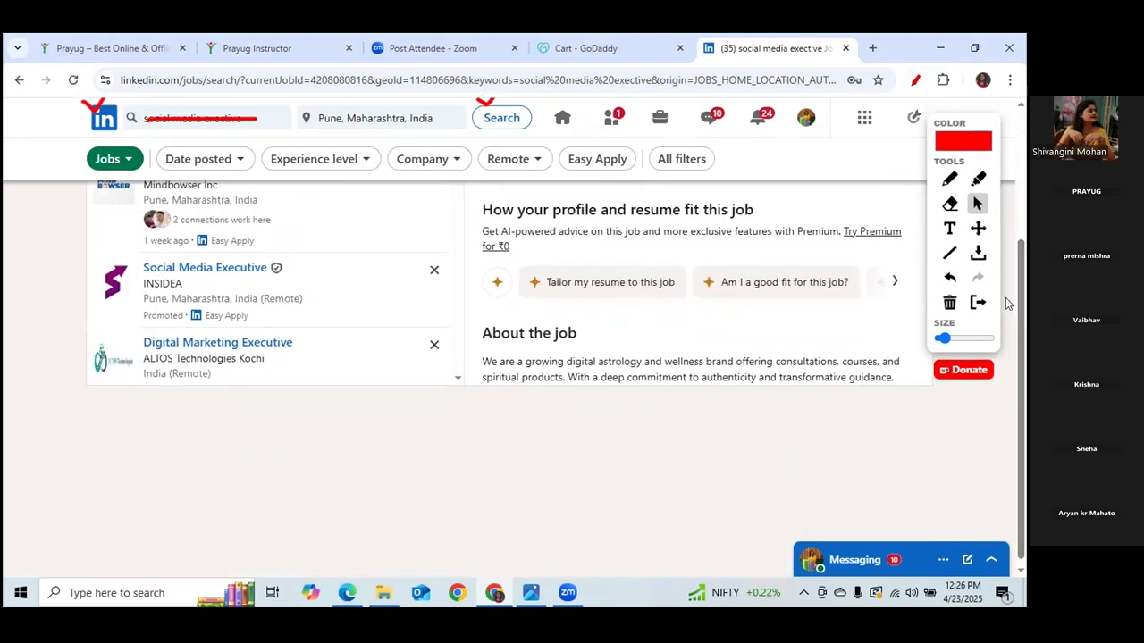
mouse_move(956, 119)
mouse_down()
mouse_move(581, 239)
mouse_move(984, 81)
mouse_move(47, 88)
mouse_up()
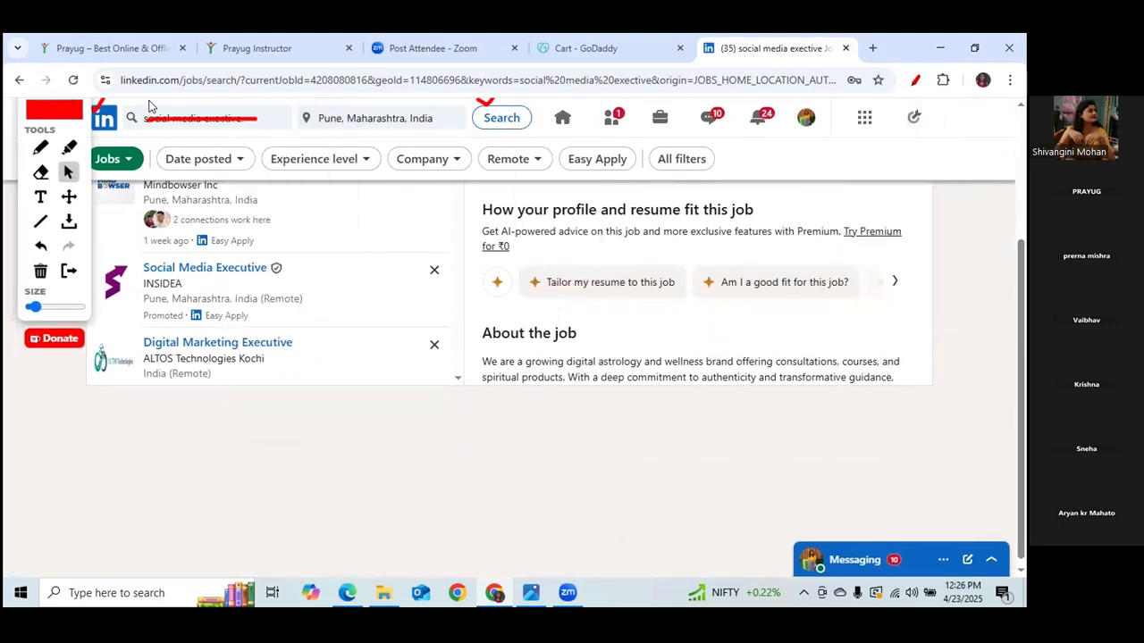
drag(1017, 351, 1004, 159)
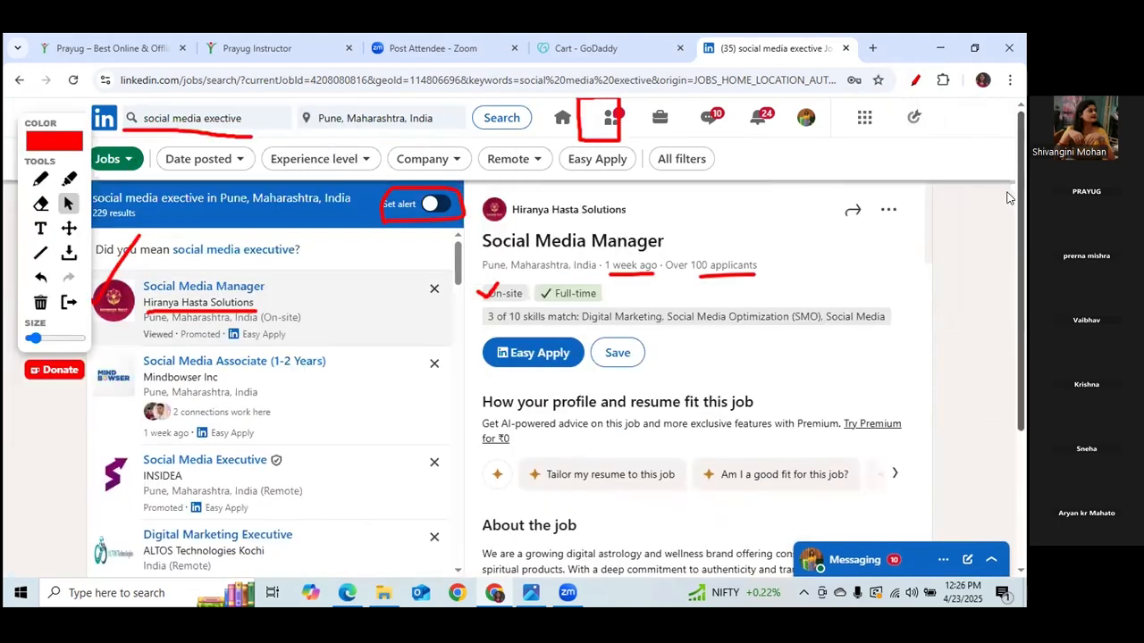
Clear all red annotations, tick the About the job and Key Responsibilities headings in red, and stop drawing.
scroll(926, 282, down, 5)
scroll(926, 286, up, 3)
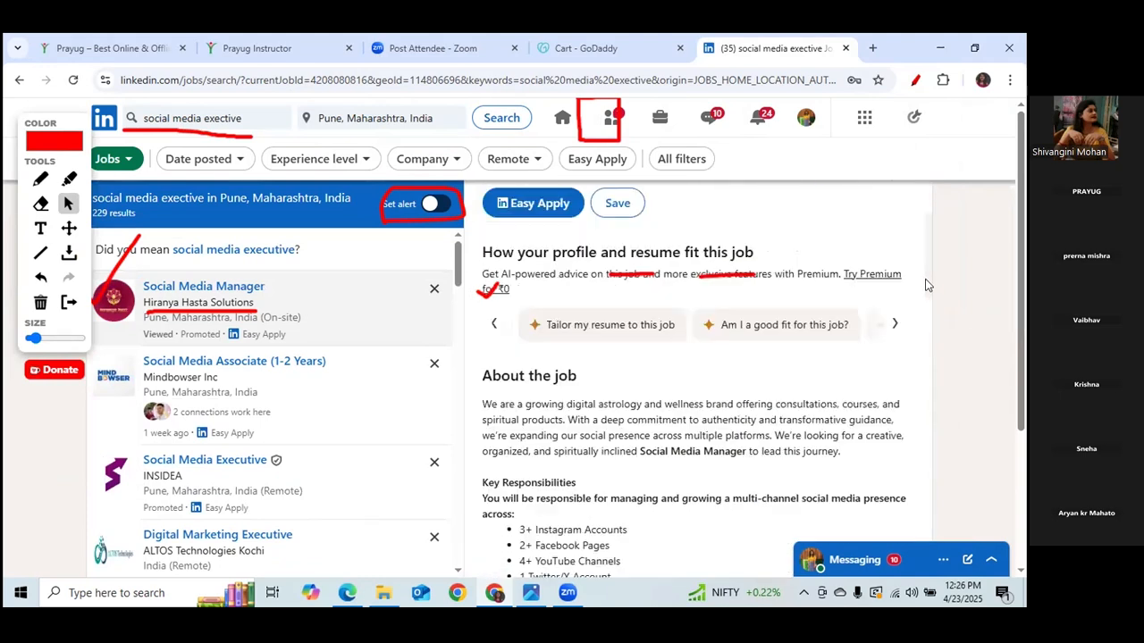
scroll(927, 272, down, 2)
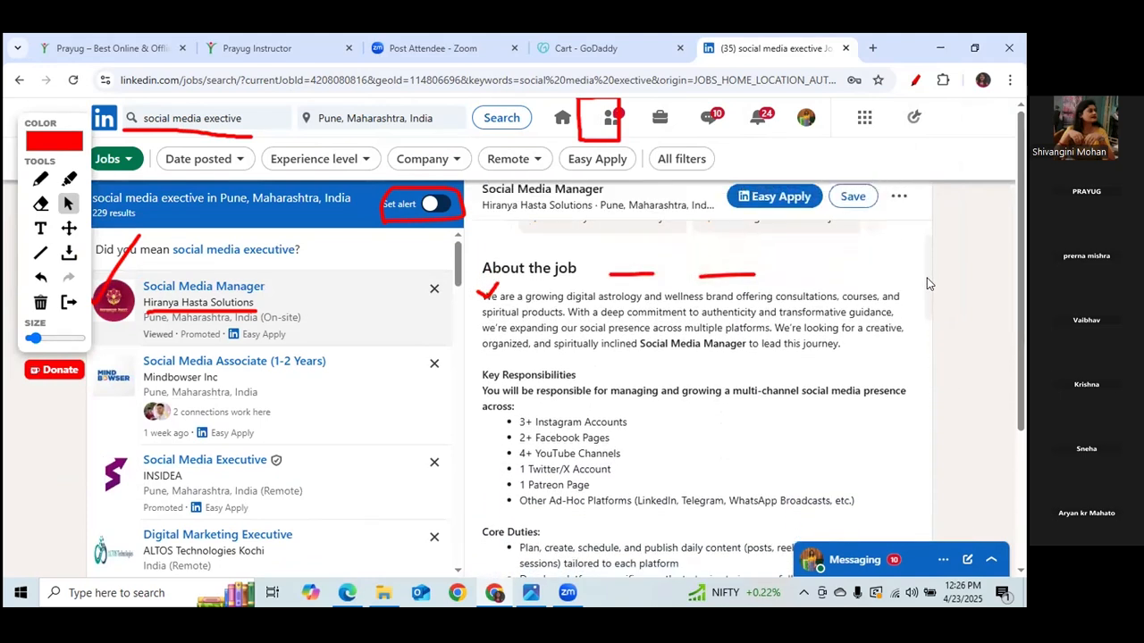
click(40, 302)
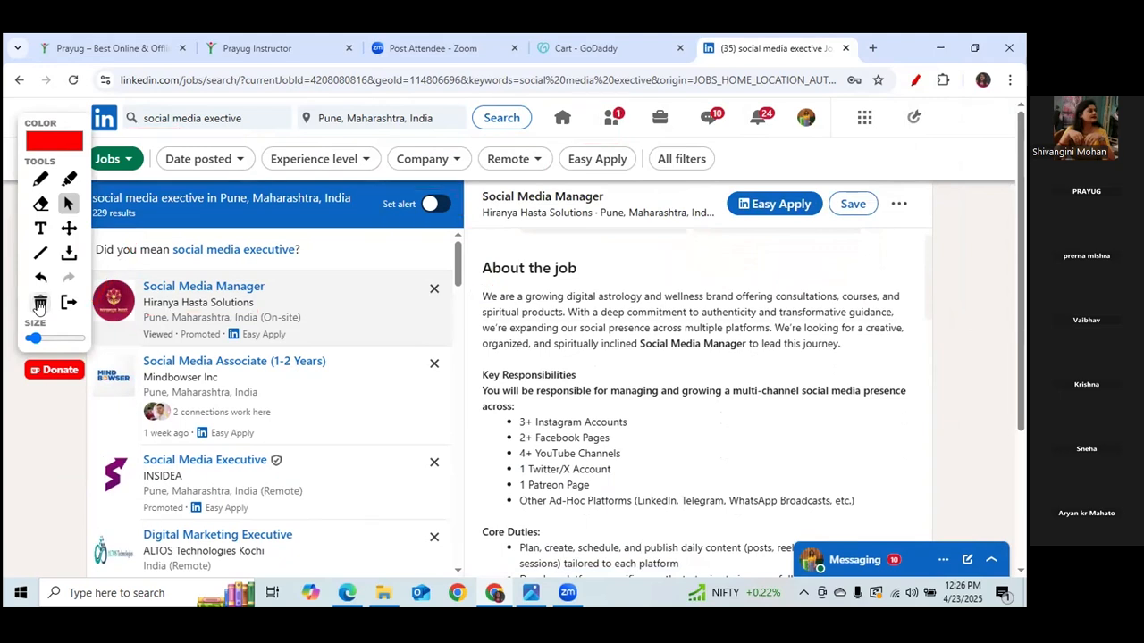
click(39, 181)
drag(470, 267, 496, 258)
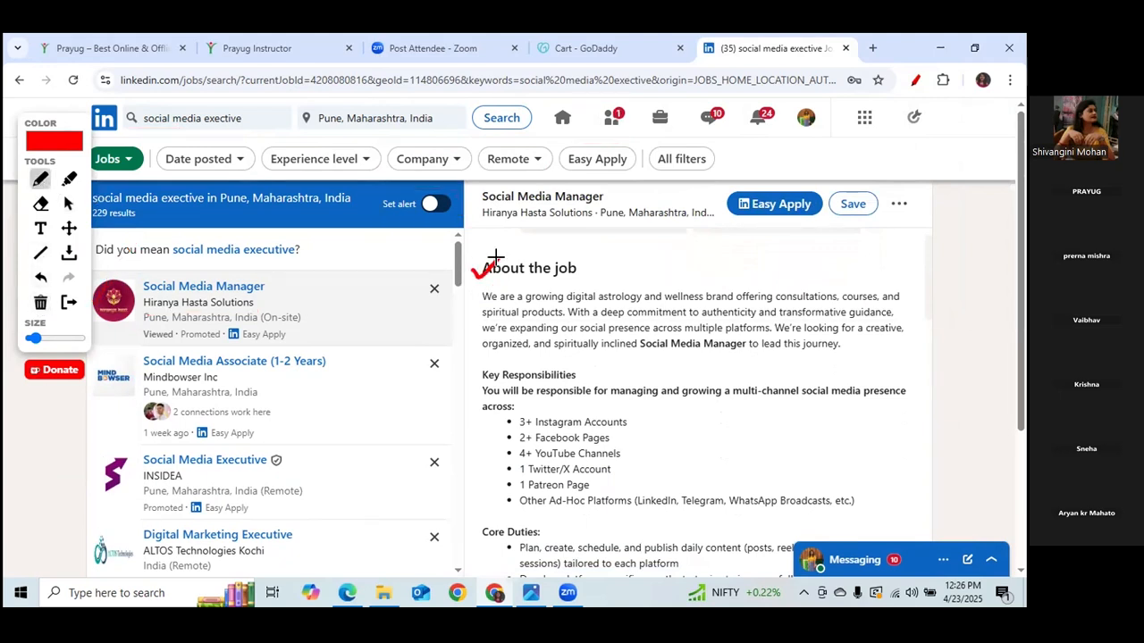
drag(470, 386, 502, 336)
click(68, 203)
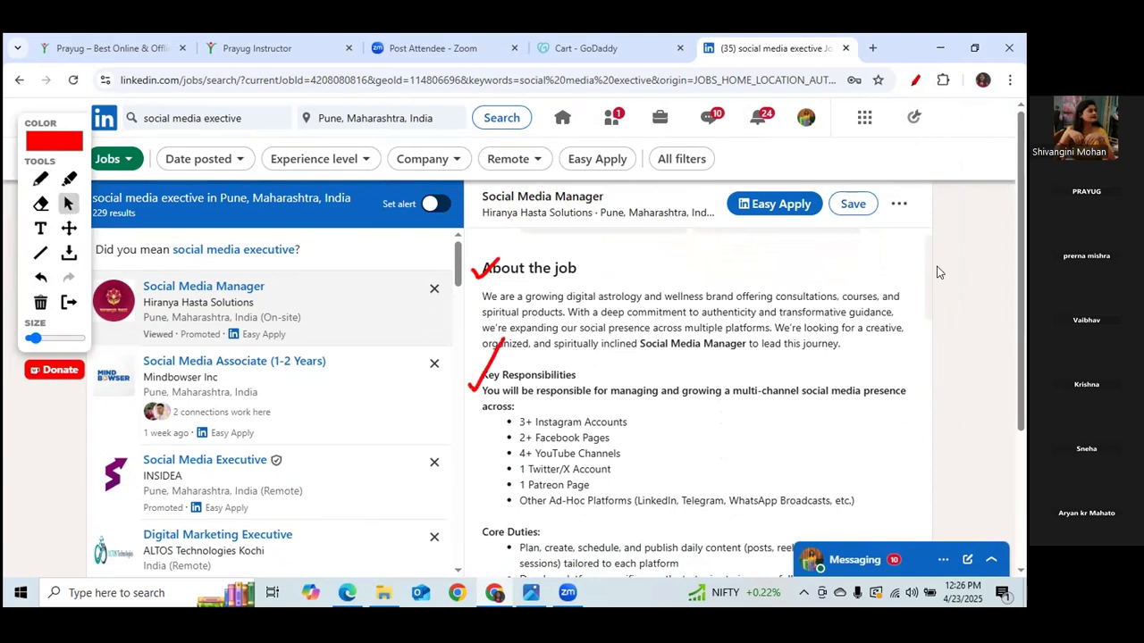
Read the rest of the Social Media Manager job description and open the Hiranya Hasta Solutions company page.
scroll(929, 295, down, 3)
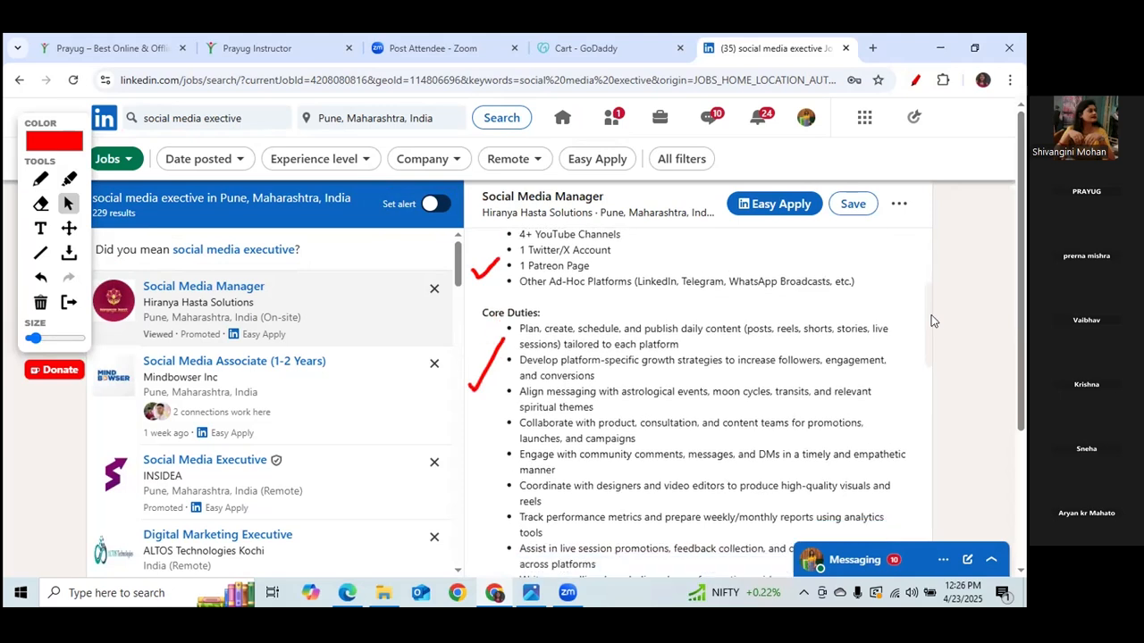
scroll(931, 321, down, 1)
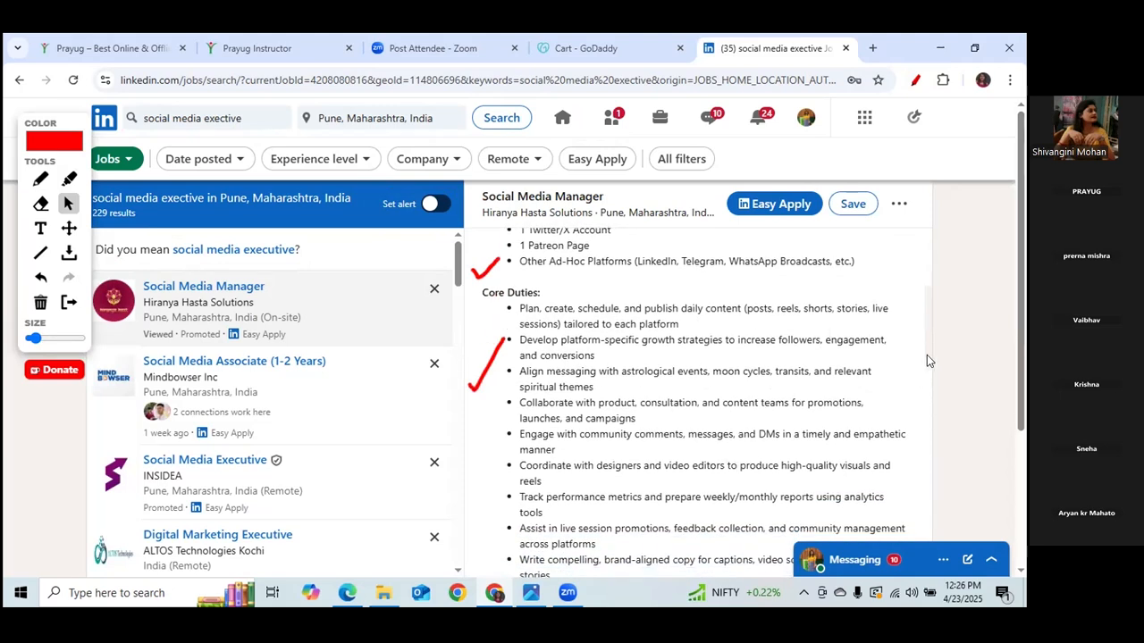
scroll(927, 361, down, 2)
scroll(930, 430, down, 1)
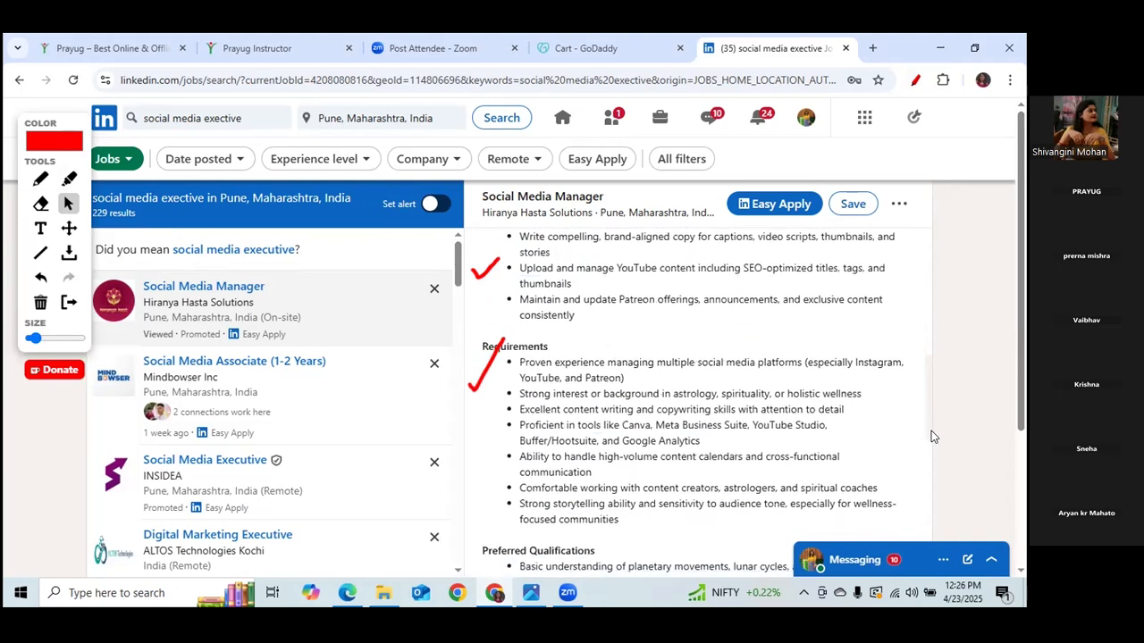
scroll(934, 447, down, 3)
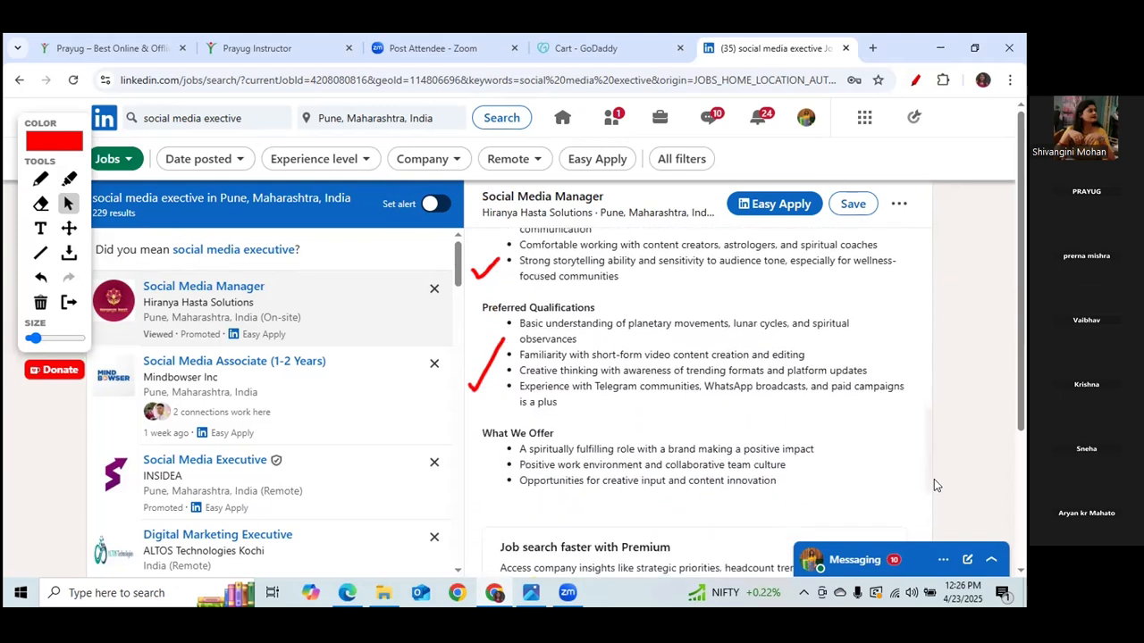
scroll(939, 500, down, 3)
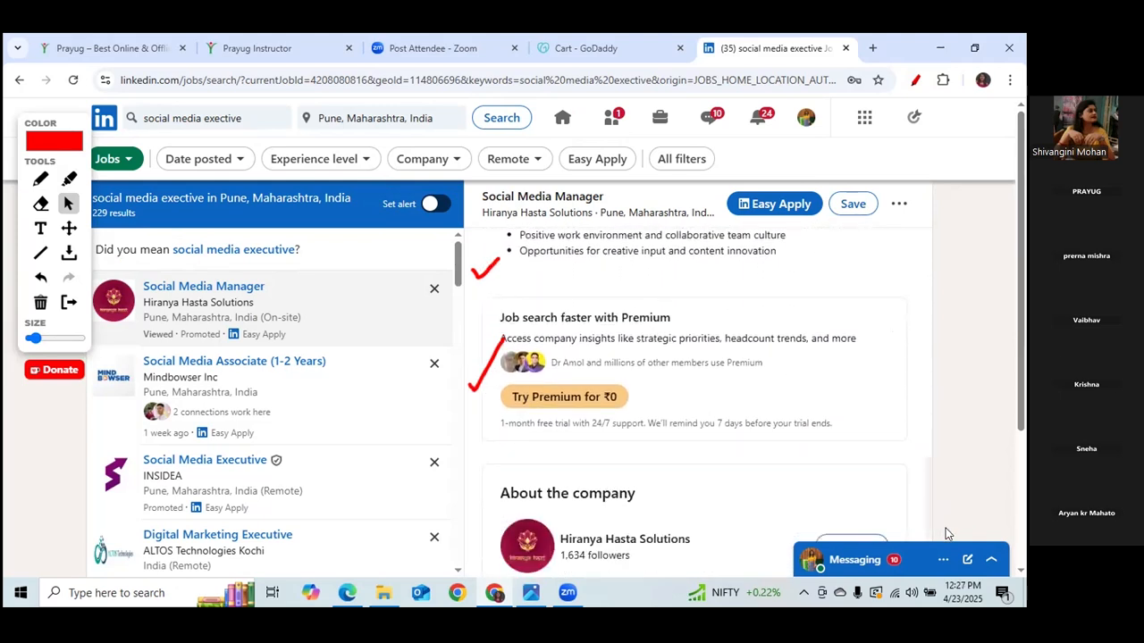
drag(953, 556, 957, 565)
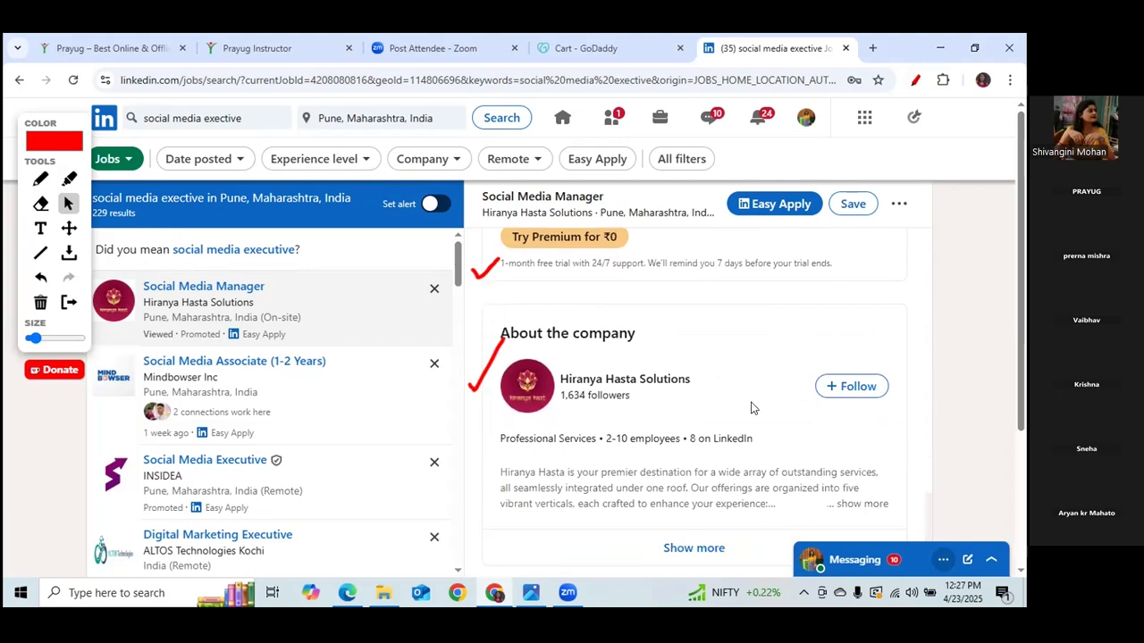
click(599, 382)
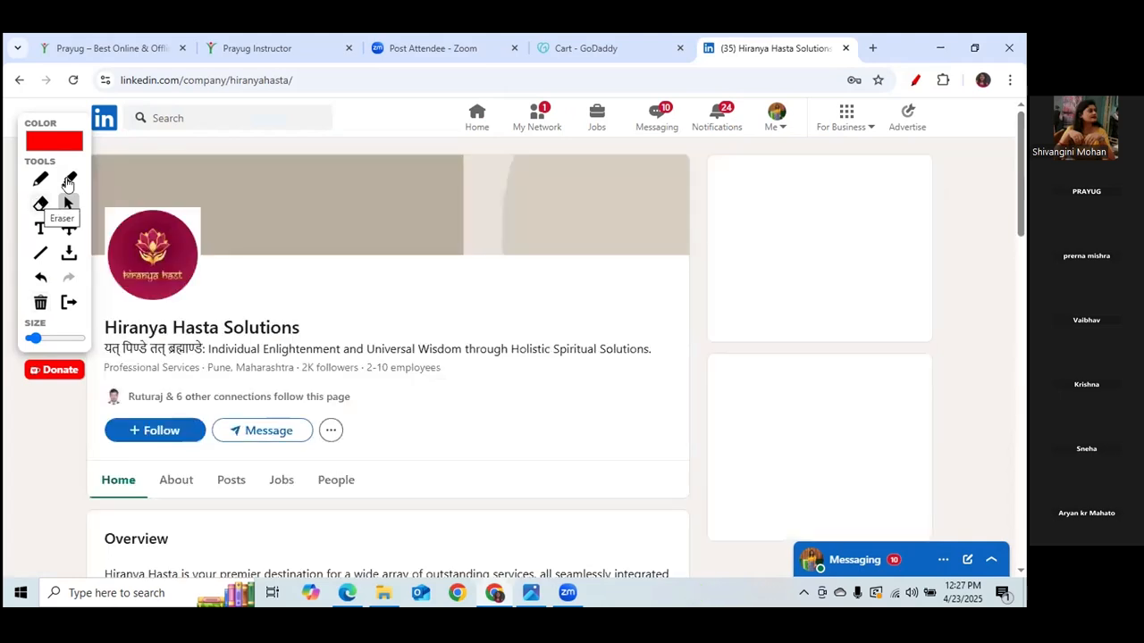
Open the company's People section and look through its employee cards to the end of the list.
click(338, 486)
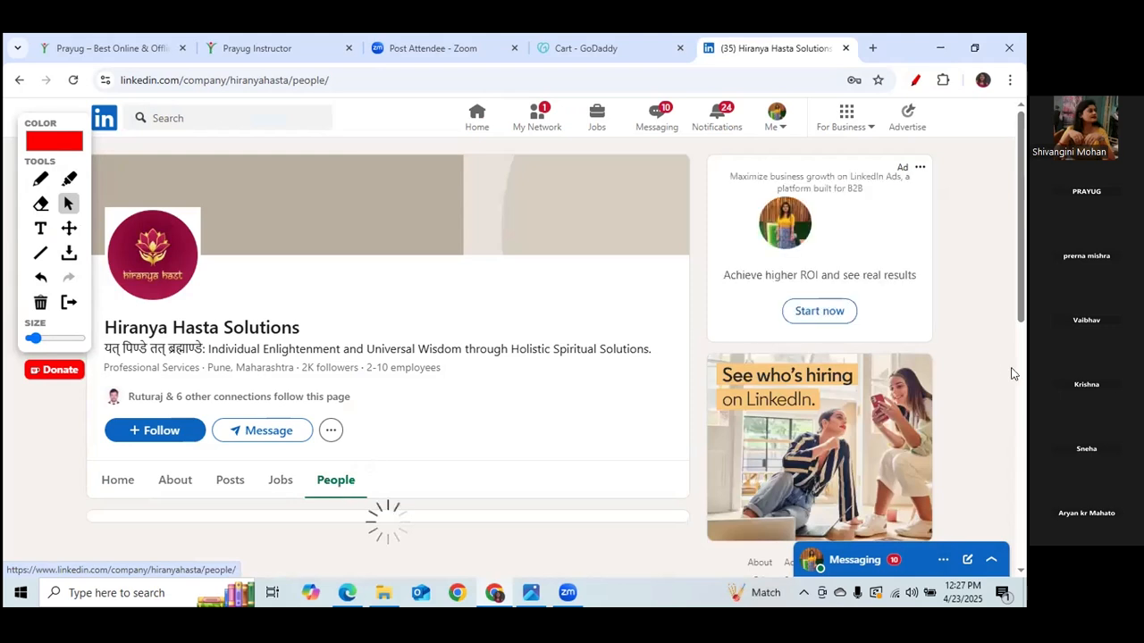
drag(1021, 284, 1024, 343)
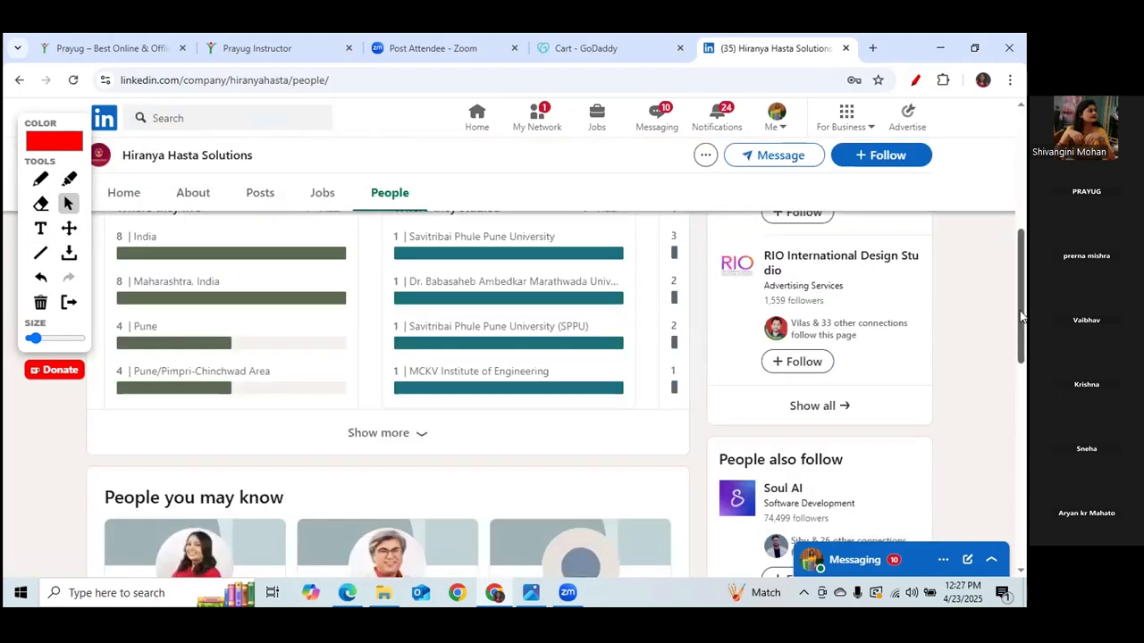
drag(1022, 316, 1022, 411)
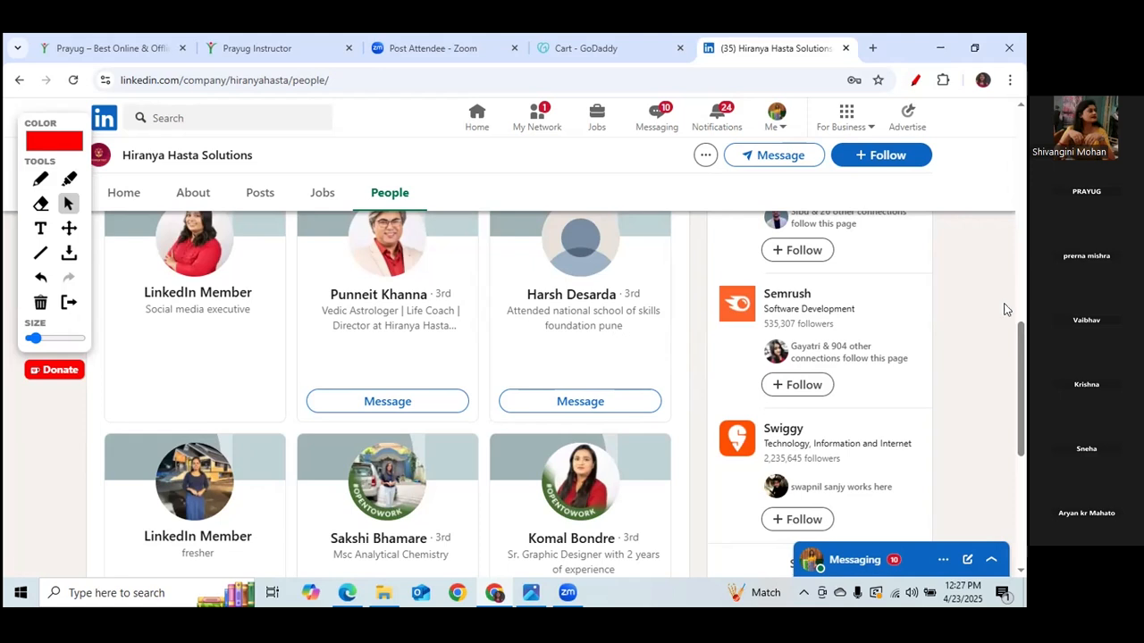
drag(1021, 331, 1025, 480)
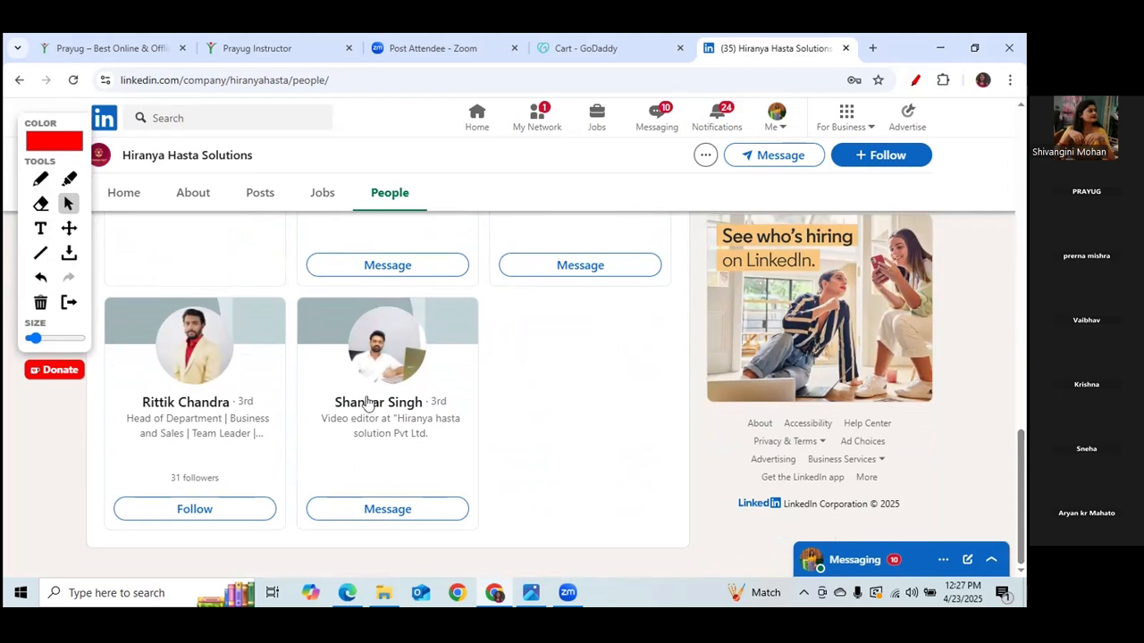
Tick the video editor's employee card with the red pen, clear the mark and stop drawing.
click(40, 179)
drag(321, 384, 380, 340)
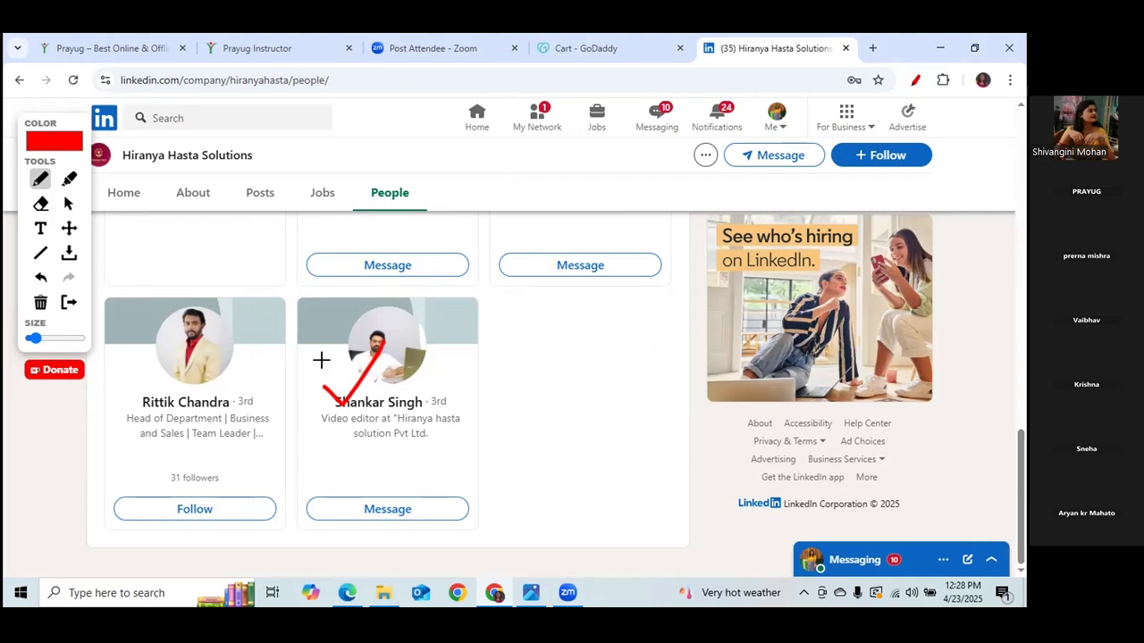
click(39, 304)
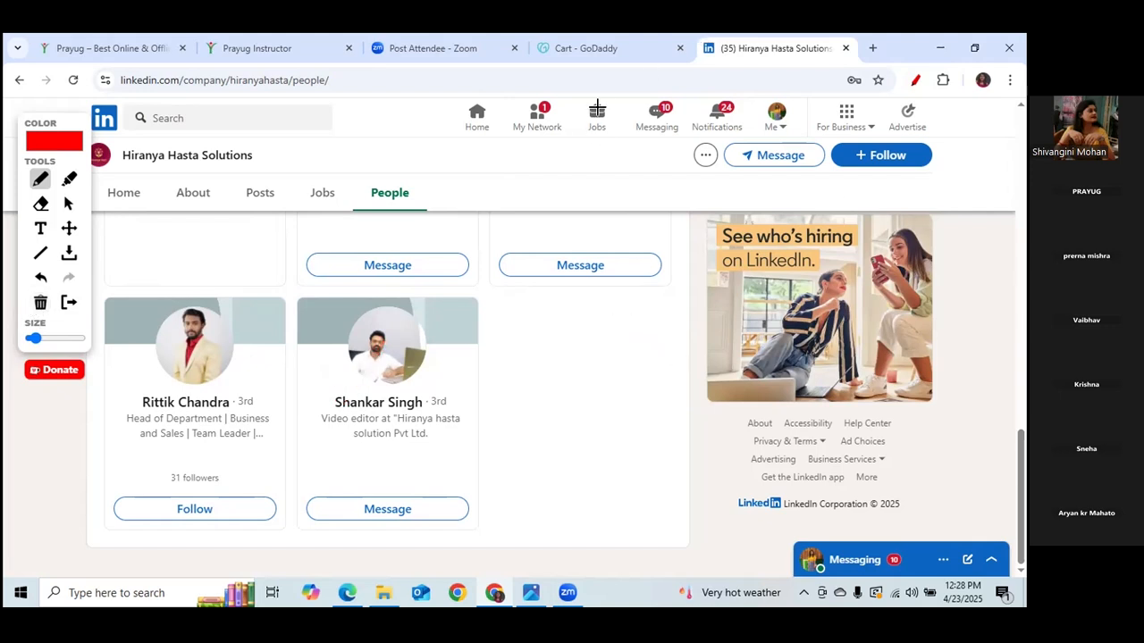
click(68, 205)
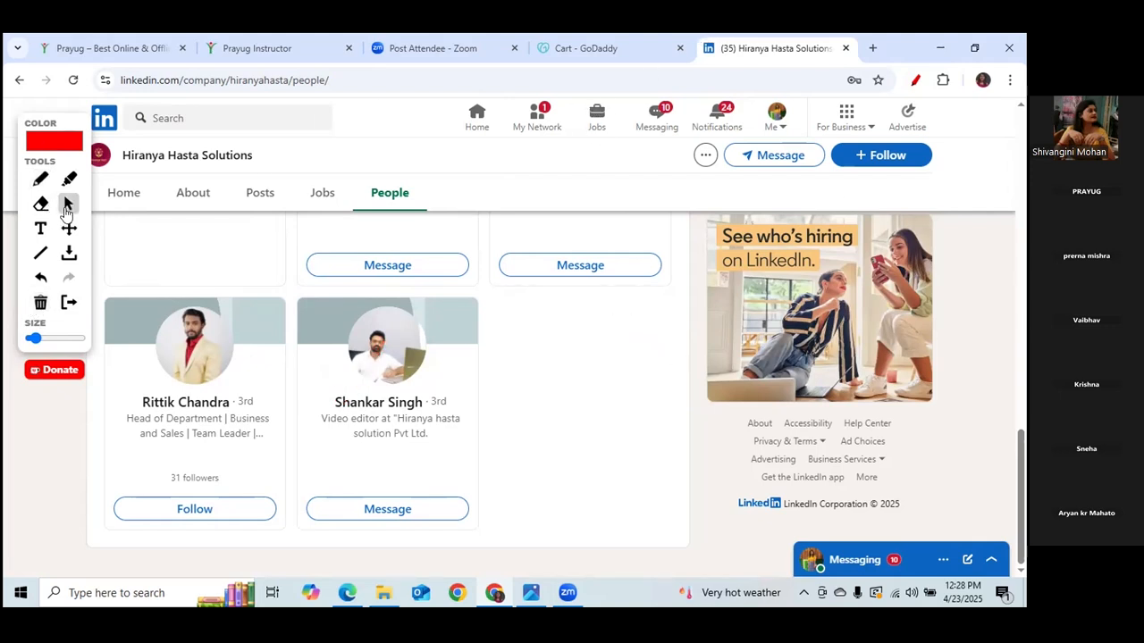
Return to the Social Media Manager listing, submit an Easy Apply application with the preselected resume, and dismiss the follow-up dialog.
click(19, 80)
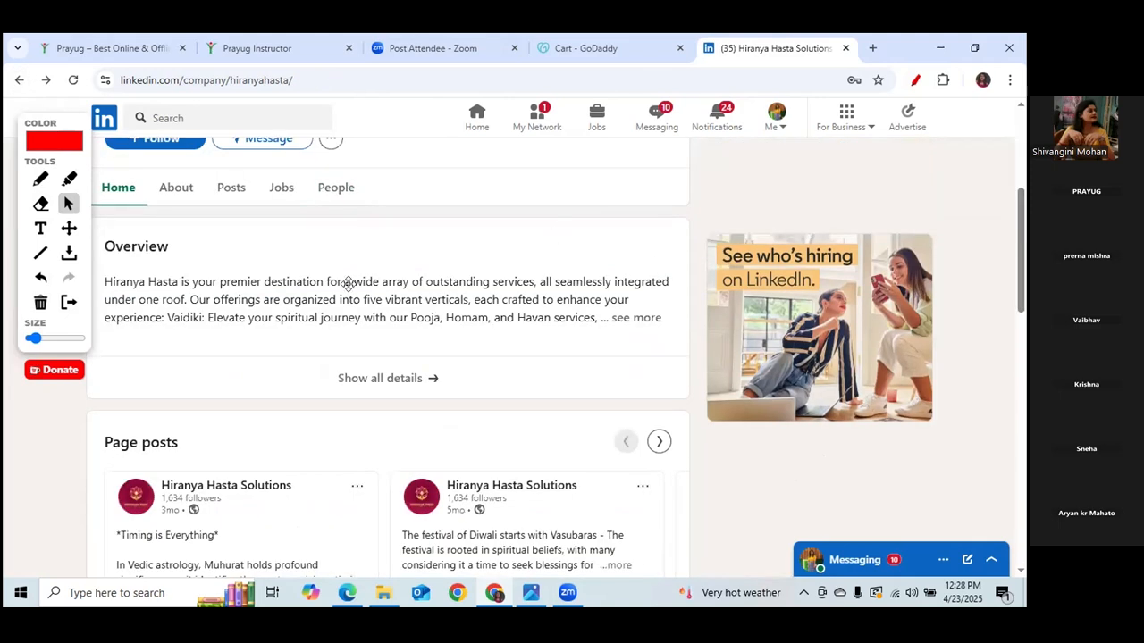
click(20, 80)
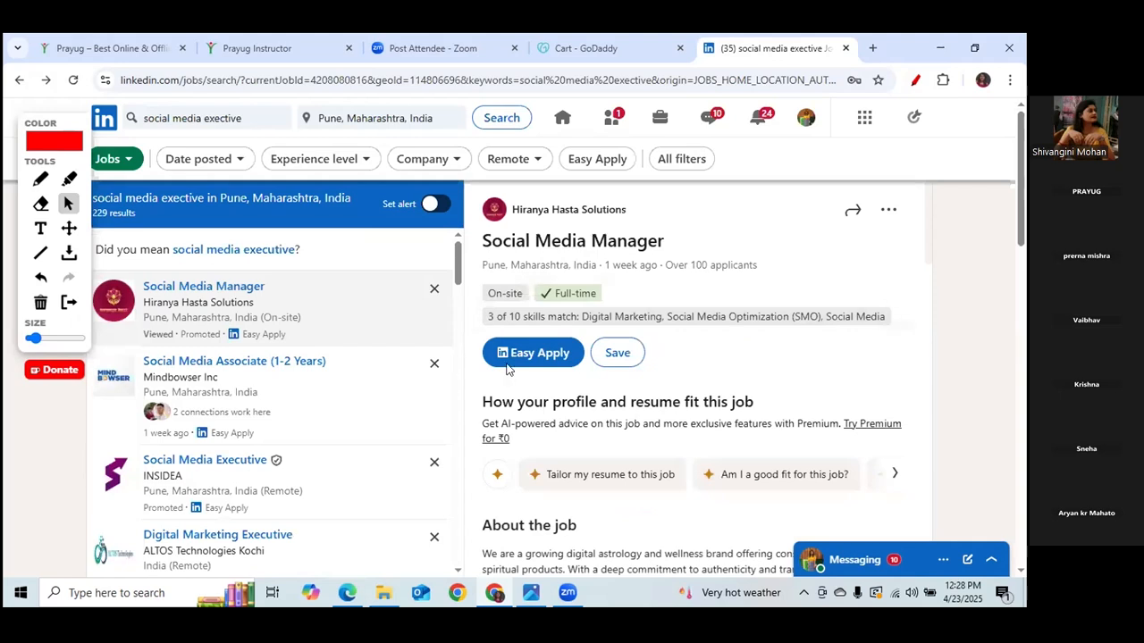
click(548, 354)
drag(787, 268, 767, 317)
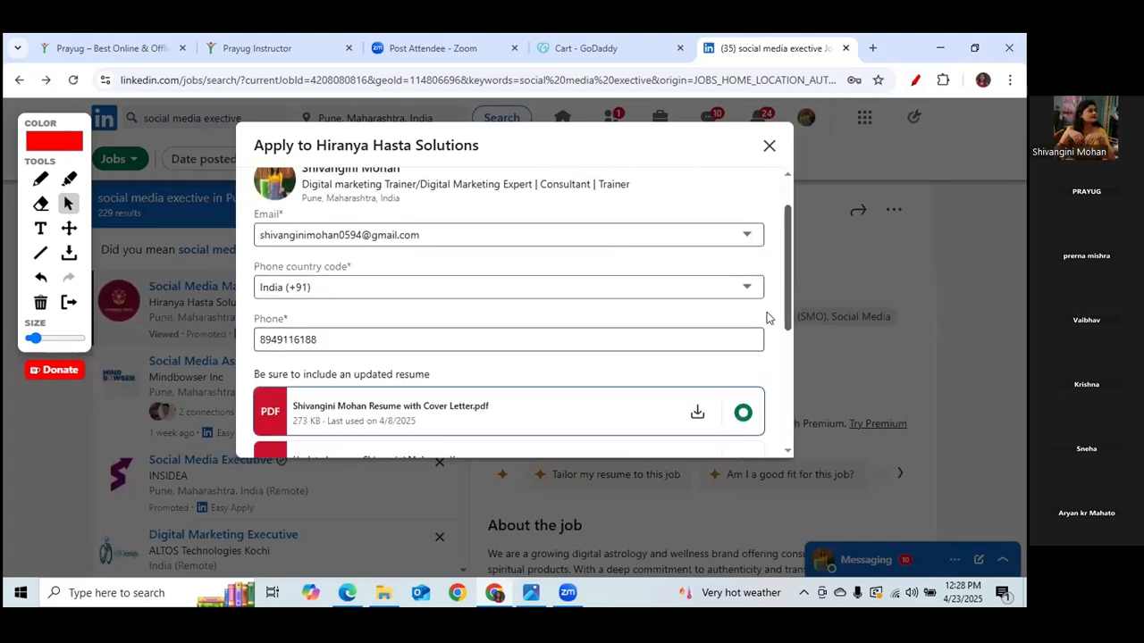
scroll(766, 318, down, 1)
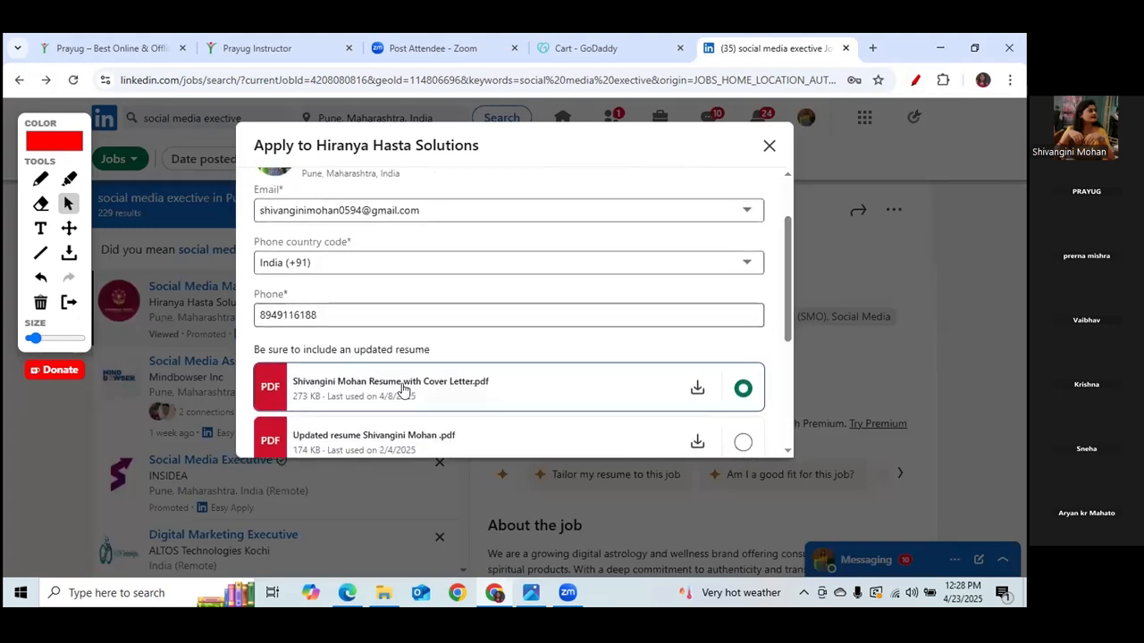
drag(784, 271, 787, 465)
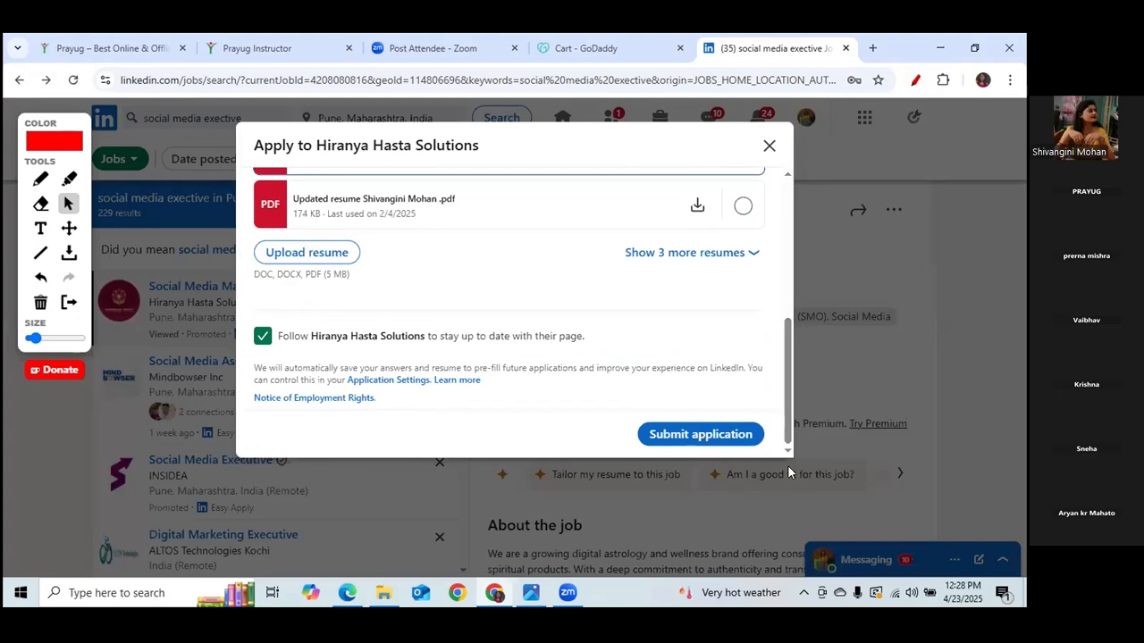
click(700, 434)
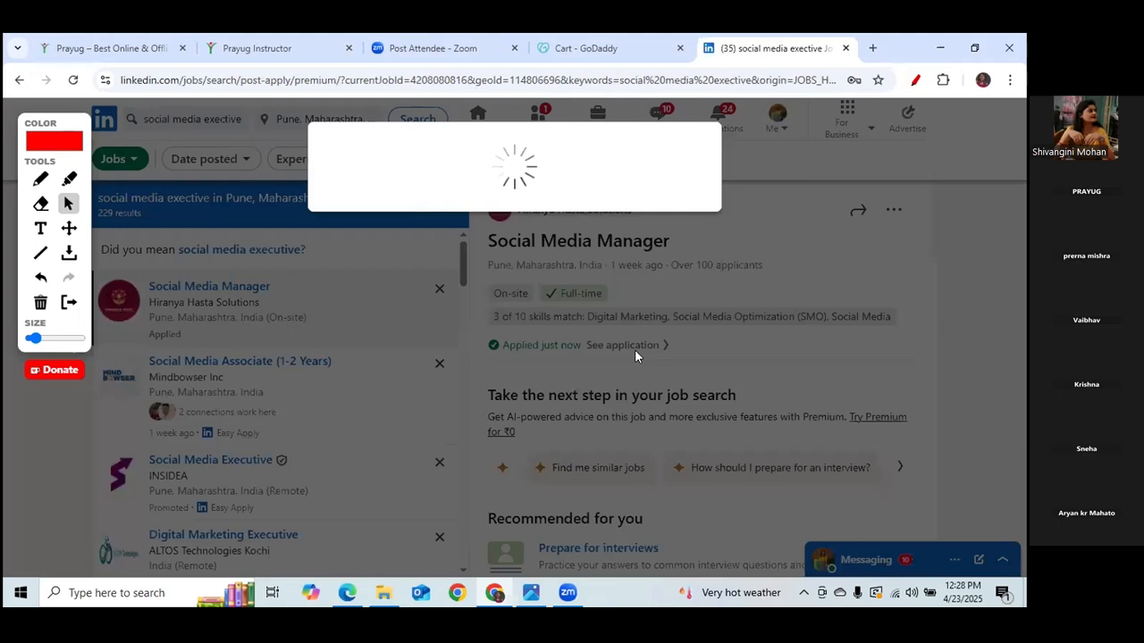
click(697, 147)
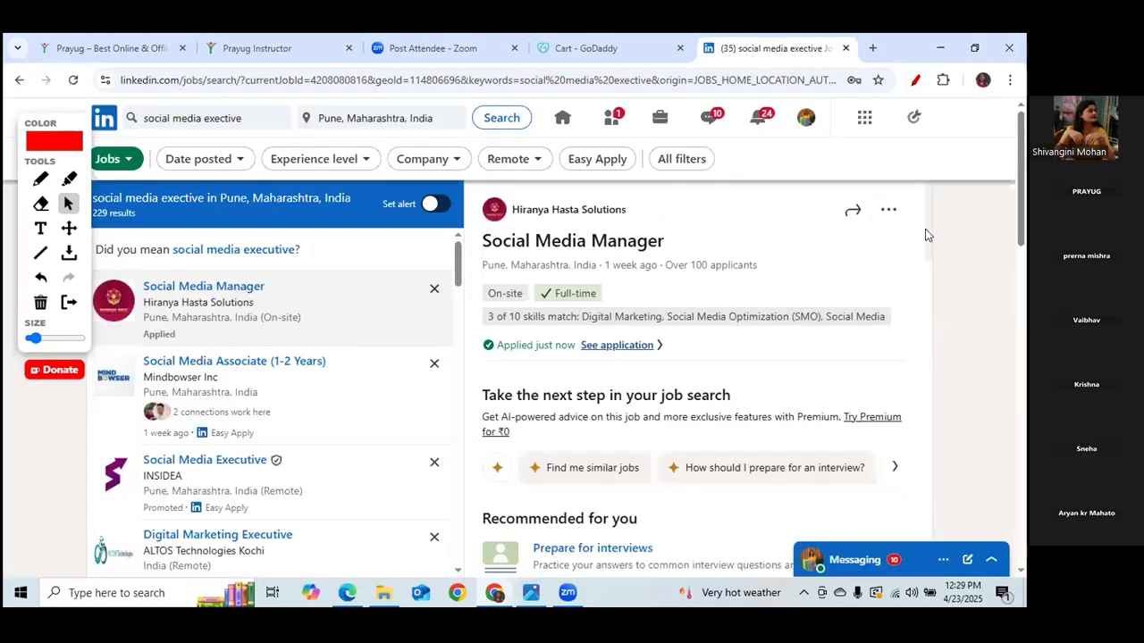
Examine the listing's Core Duties section, temporarily highlighting the first duty and a run of duties while reading.
scroll(926, 235, down, 4)
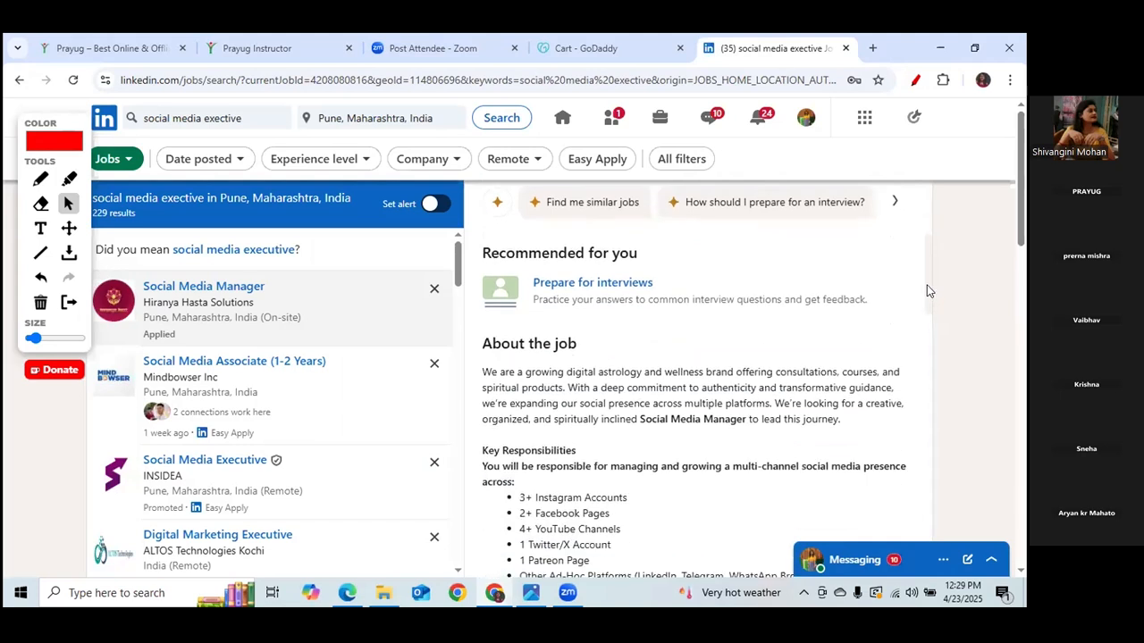
scroll(928, 312, down, 3)
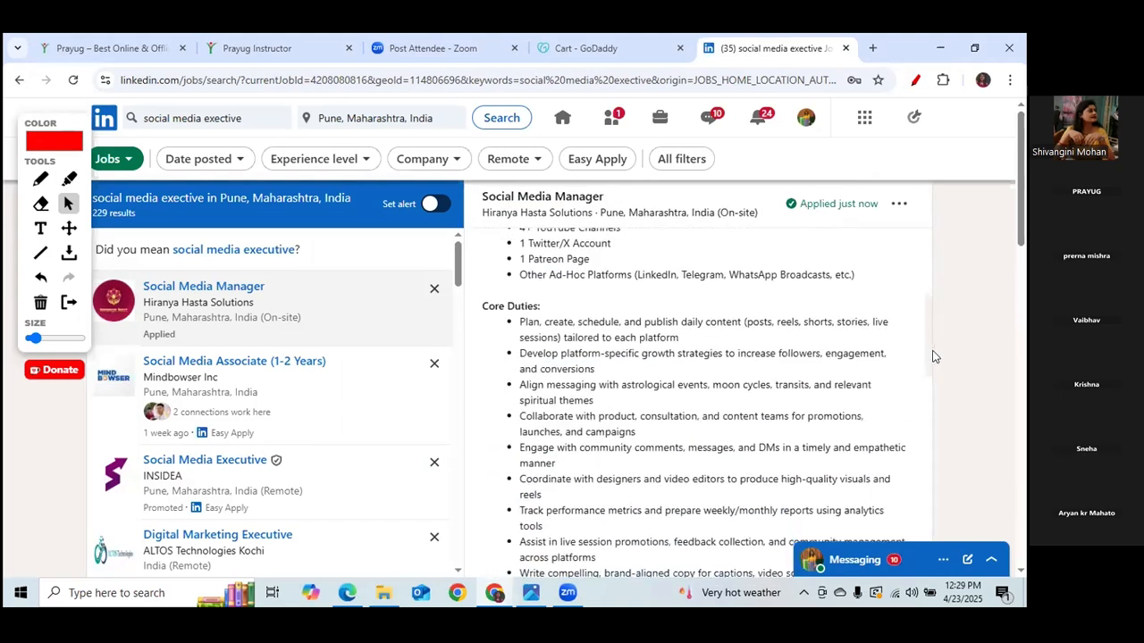
drag(520, 289, 710, 295)
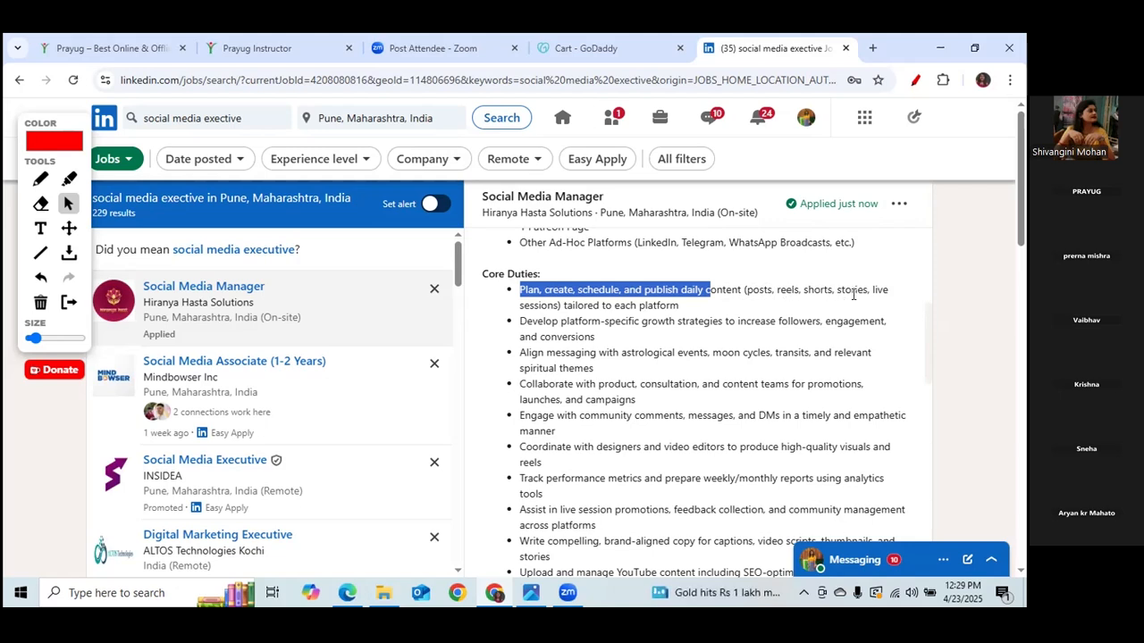
click(620, 324)
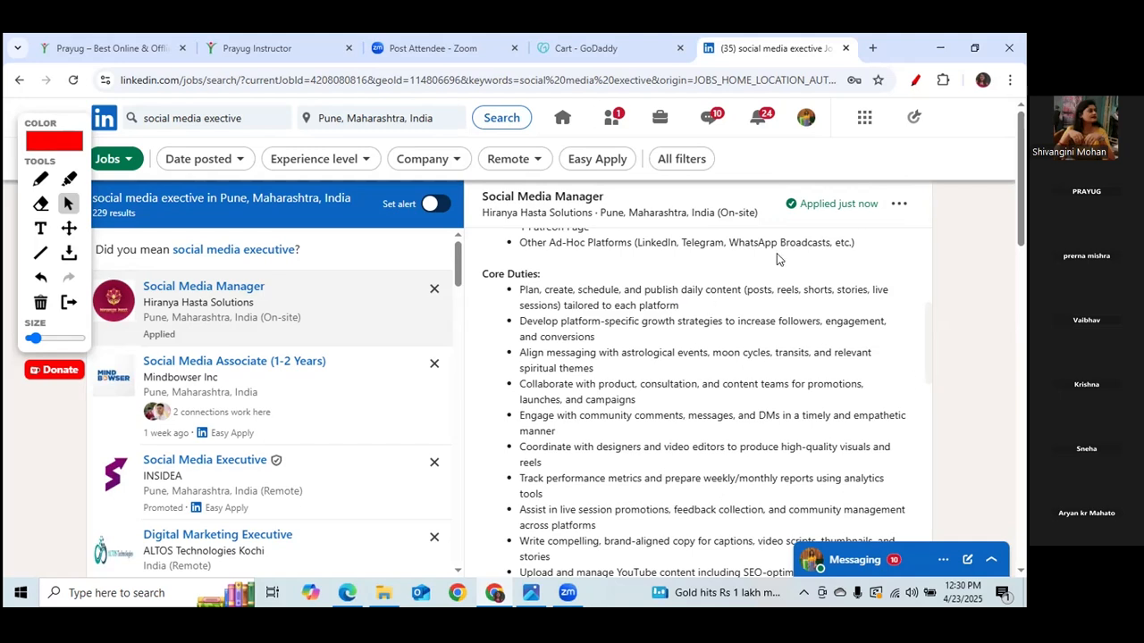
drag(521, 290, 887, 517)
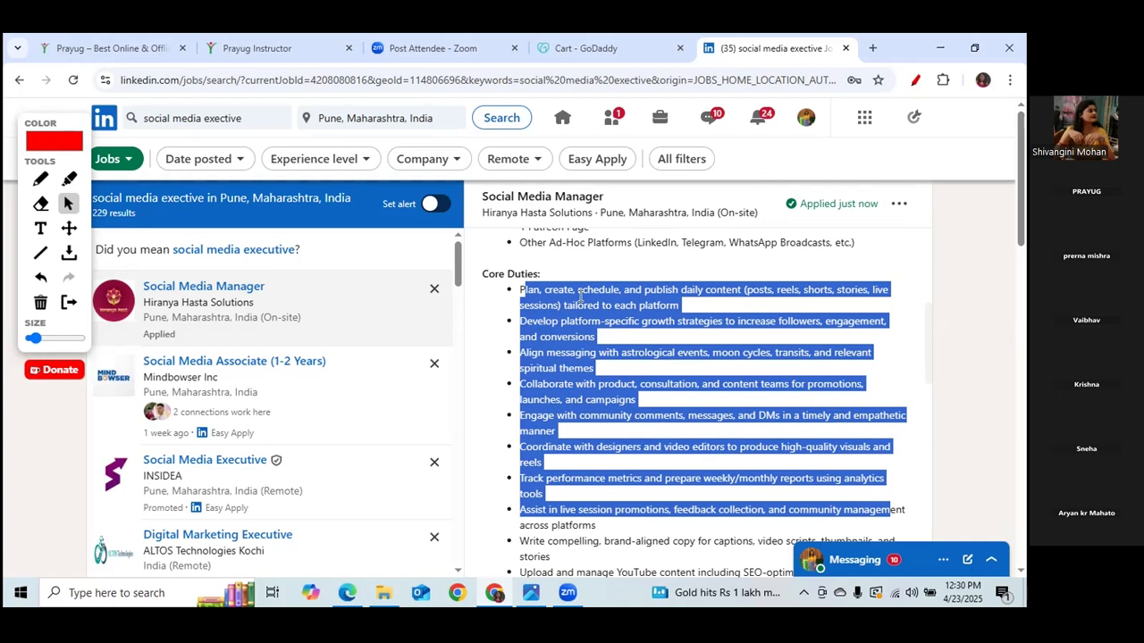
click(731, 260)
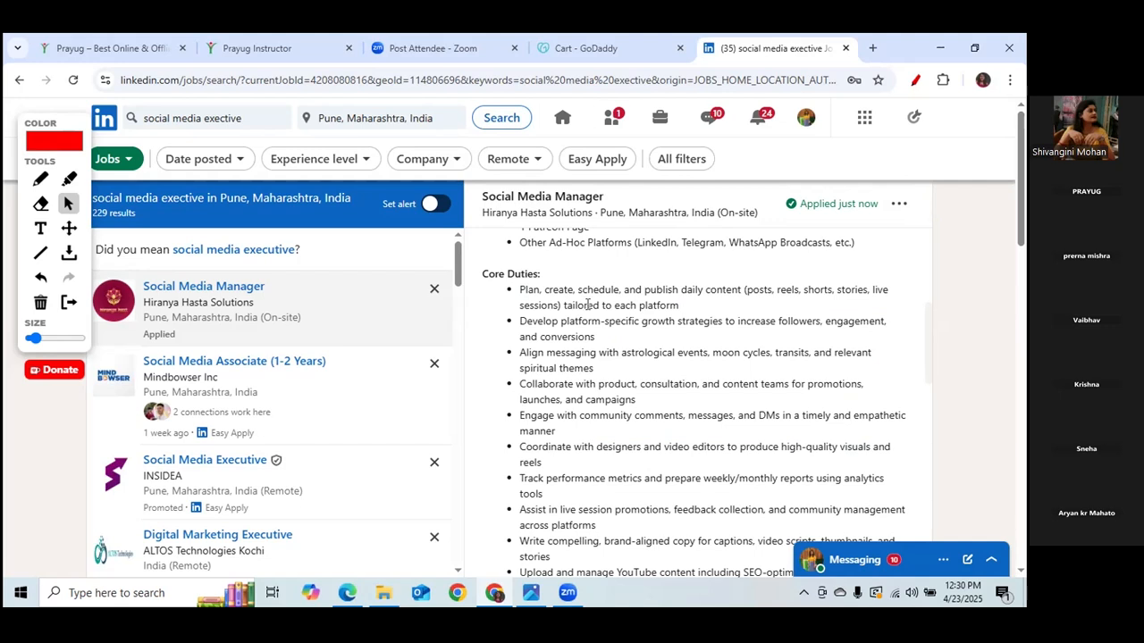
Open the LinkedIn home feed and close the annotation palette.
click(563, 119)
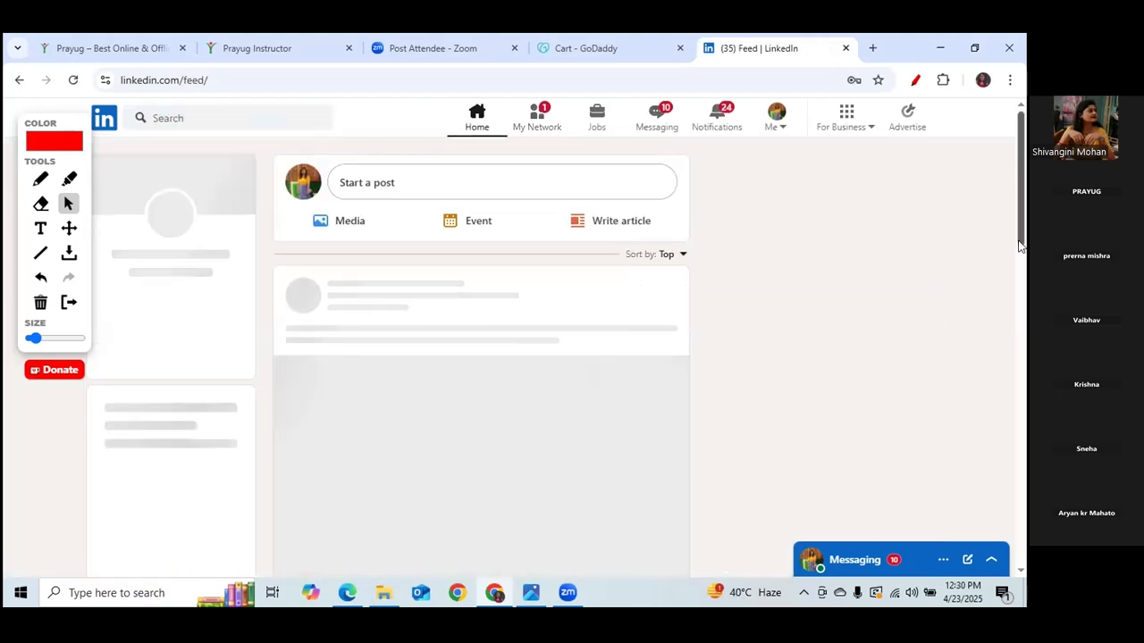
scroll(1019, 215, down, 2)
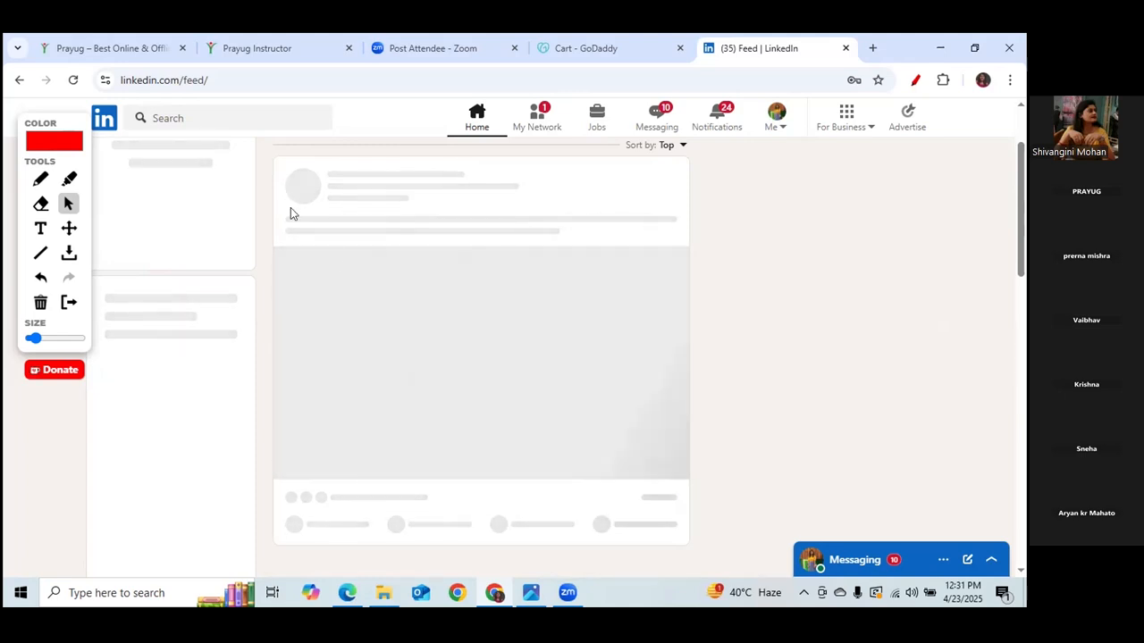
click(916, 82)
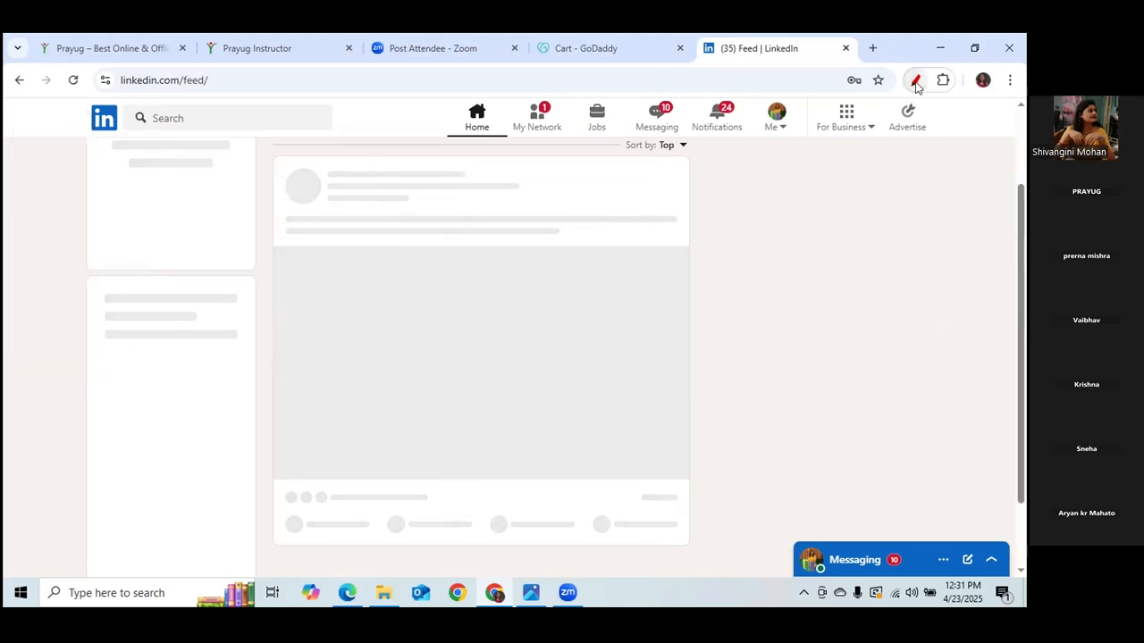
Reload the LinkedIn feed, find the Wildnet Technologies hiring post and expand its full text.
click(75, 82)
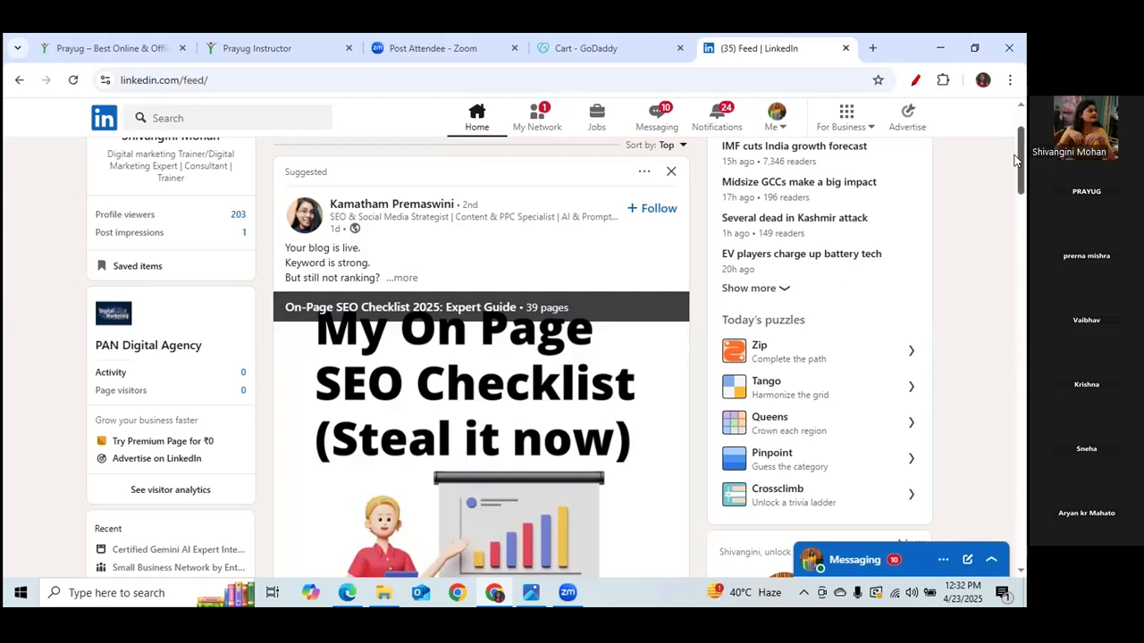
drag(1015, 161, 1026, 438)
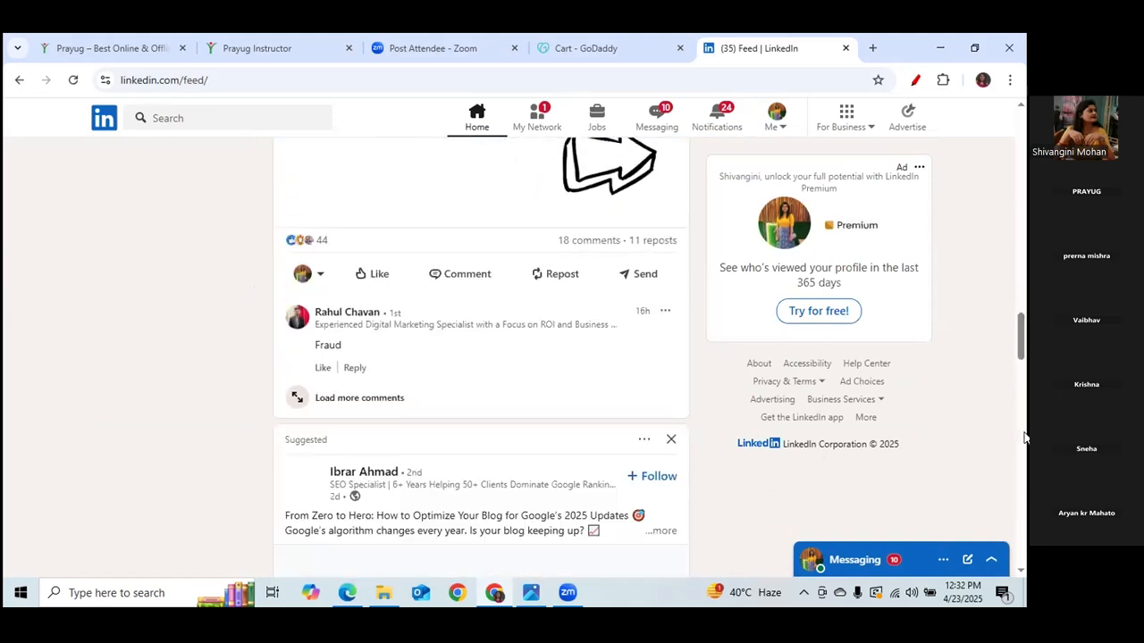
drag(1023, 283, 1025, 427)
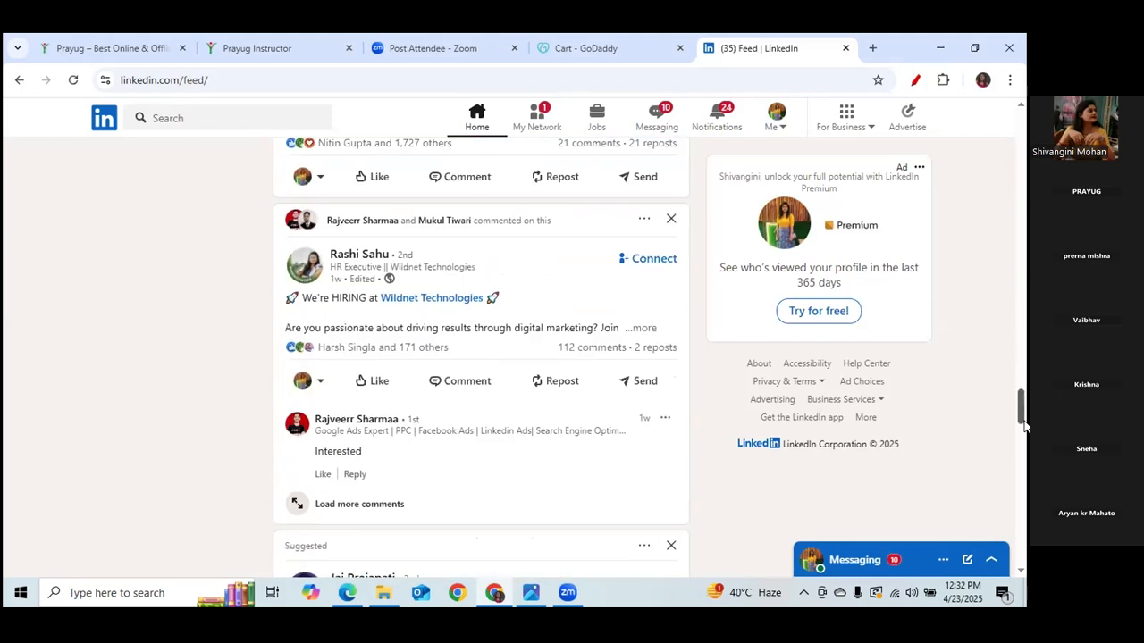
click(639, 328)
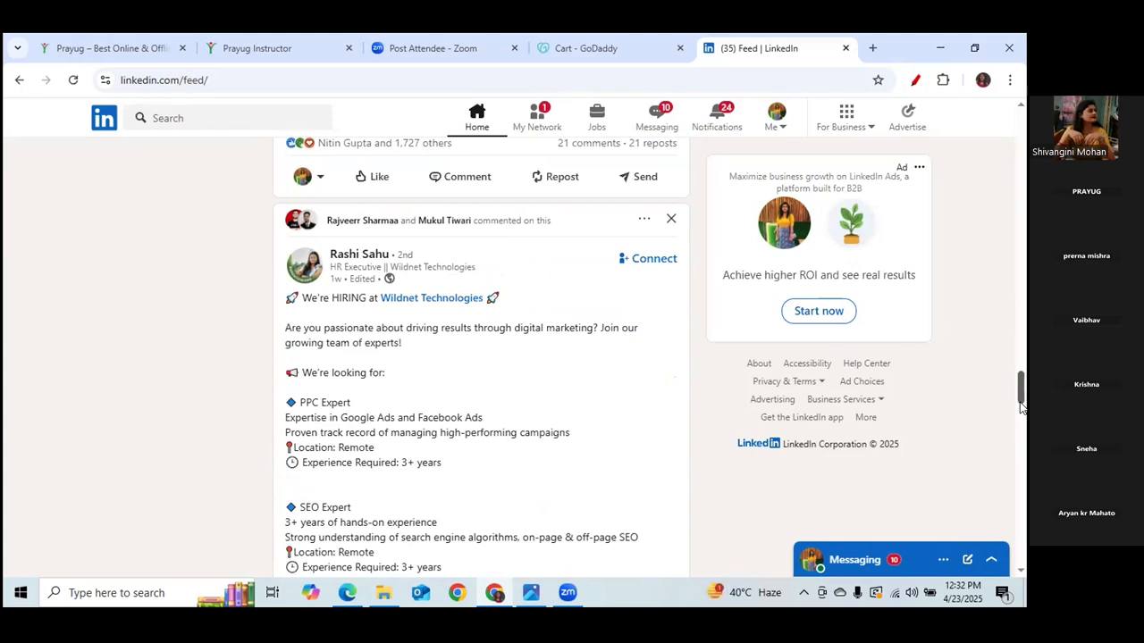
Examine the hiring post's PPC Expert and SEO Expert openings, highlighting the SEO role's experience requirement, and return to earlier feed posts.
scroll(1021, 403, down, 2)
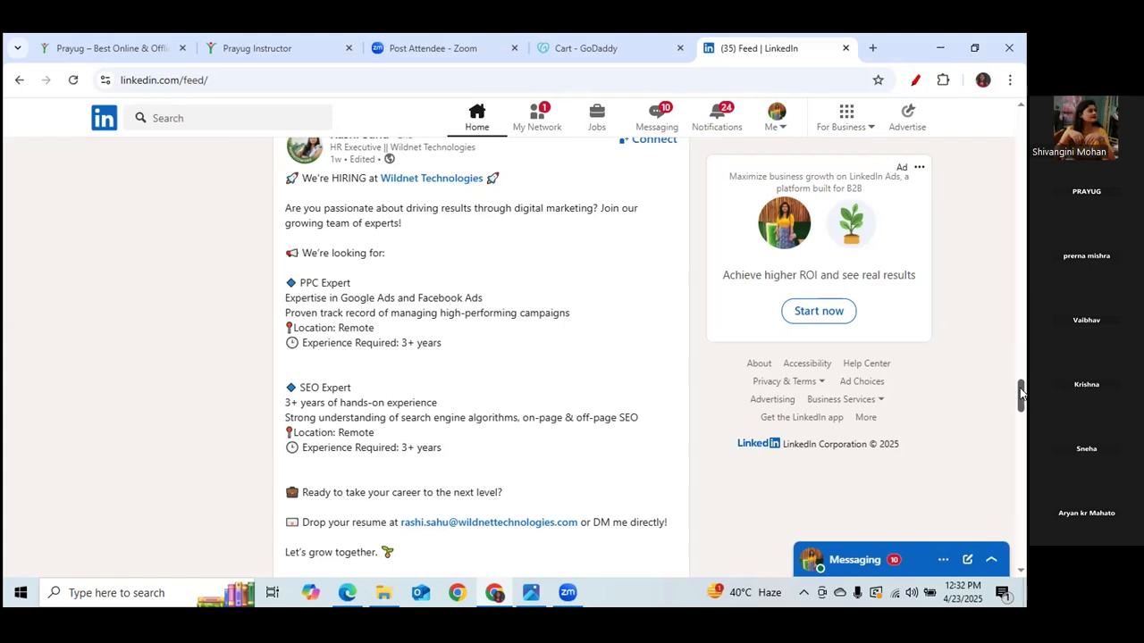
scroll(1024, 393, down, 1)
drag(303, 360, 465, 362)
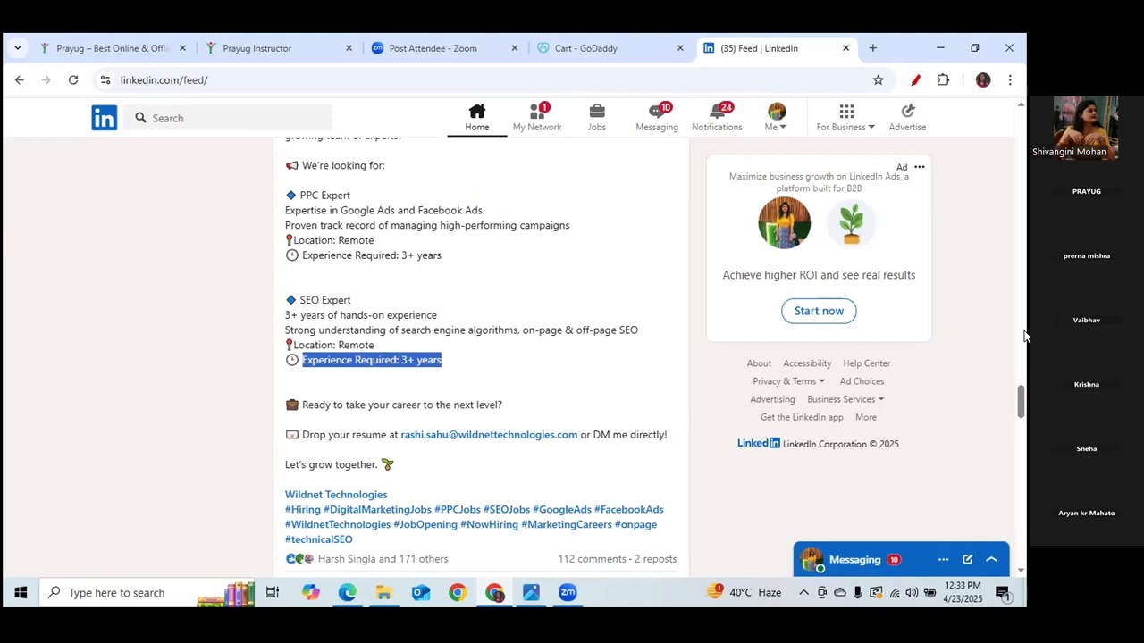
scroll(1022, 409, down, 1)
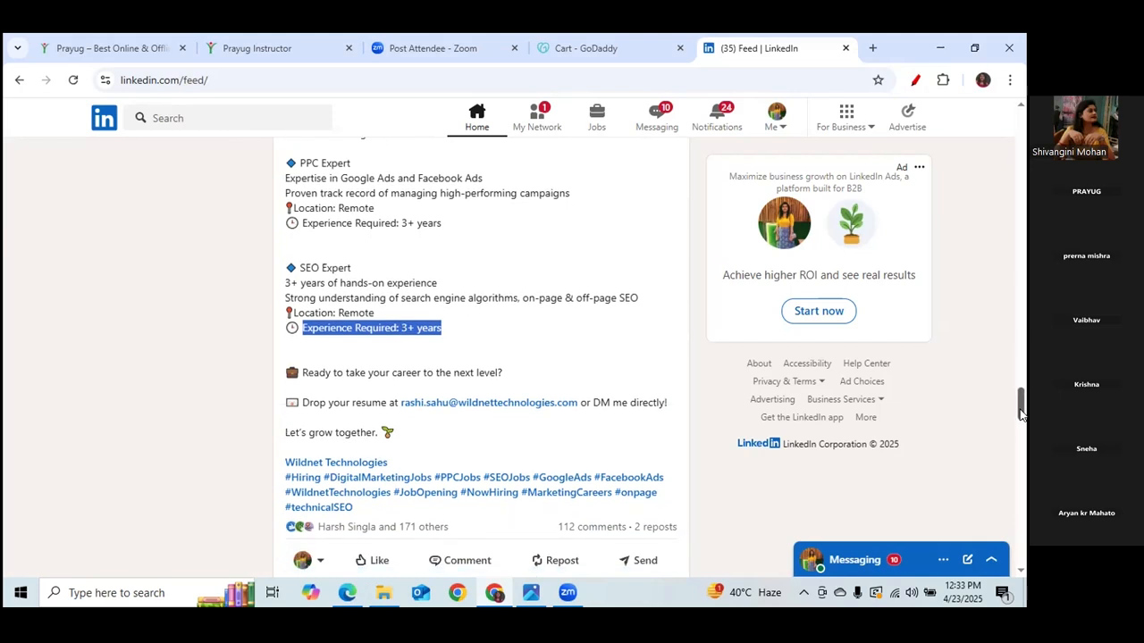
drag(1021, 413, 1023, 301)
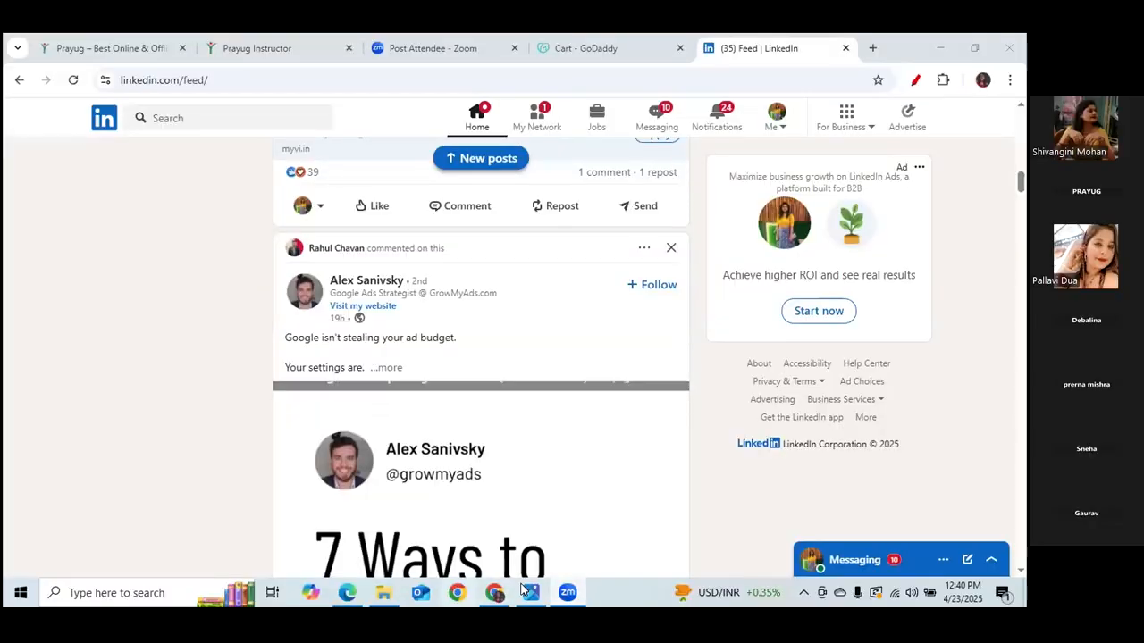
Switch to Facebook Assignment.pdf in Microsoft Edge and examine Assignment 1, temporarily highlighting the business name, budget period, Navi Mumbai location and ad aim.
click(344, 597)
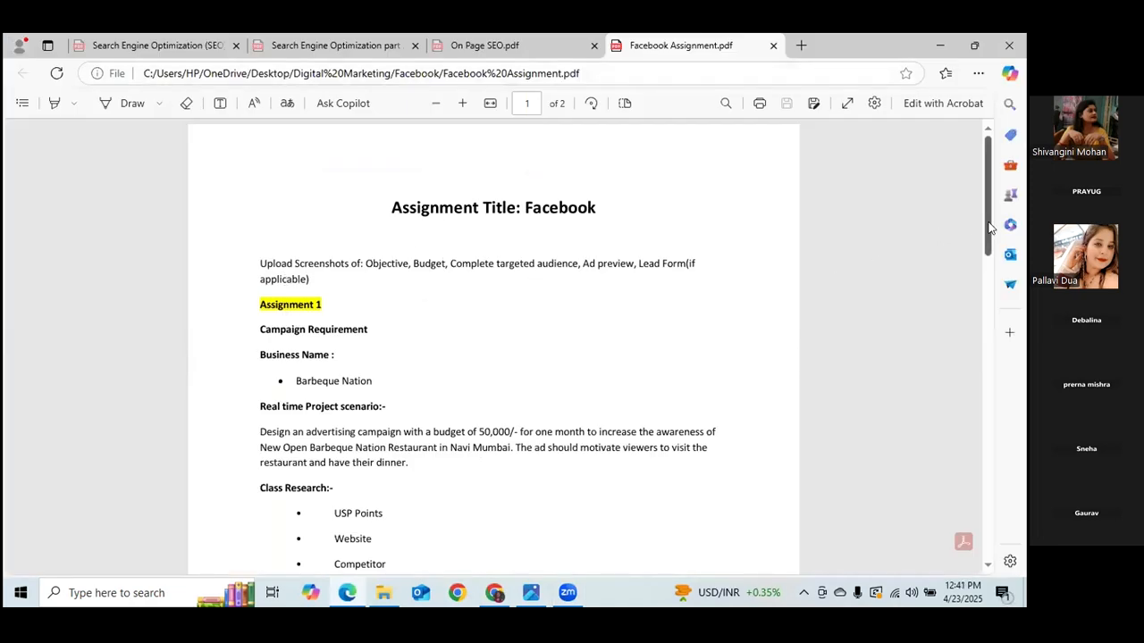
scroll(990, 253, down, 1)
scroll(990, 252, down, 1)
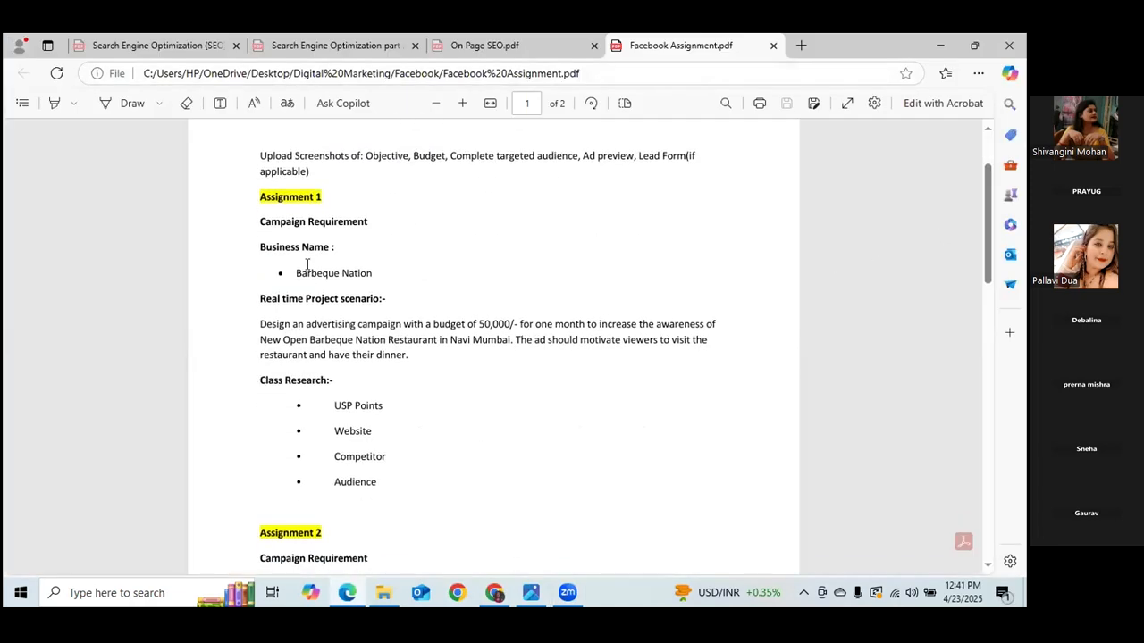
drag(294, 277, 350, 280)
drag(480, 327, 586, 327)
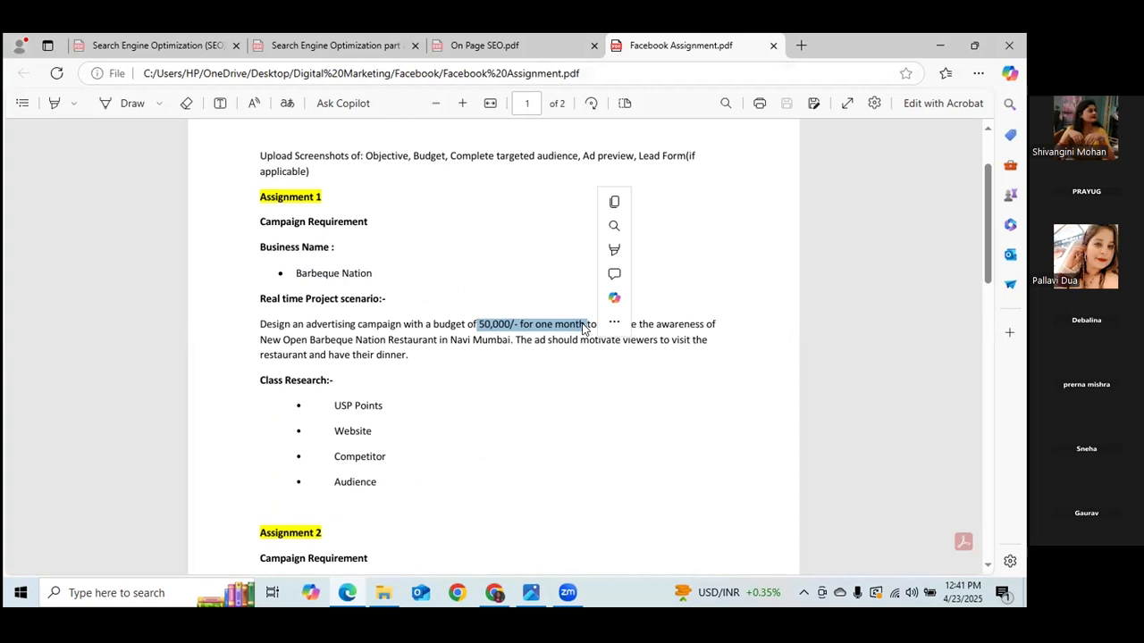
drag(451, 342, 511, 345)
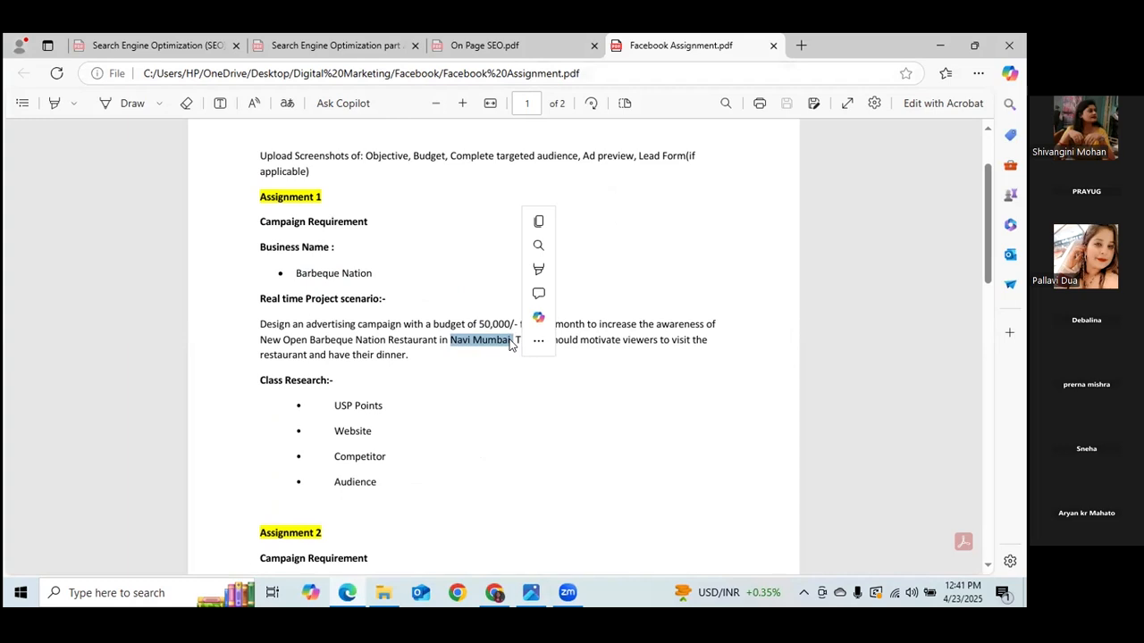
drag(272, 342, 381, 355)
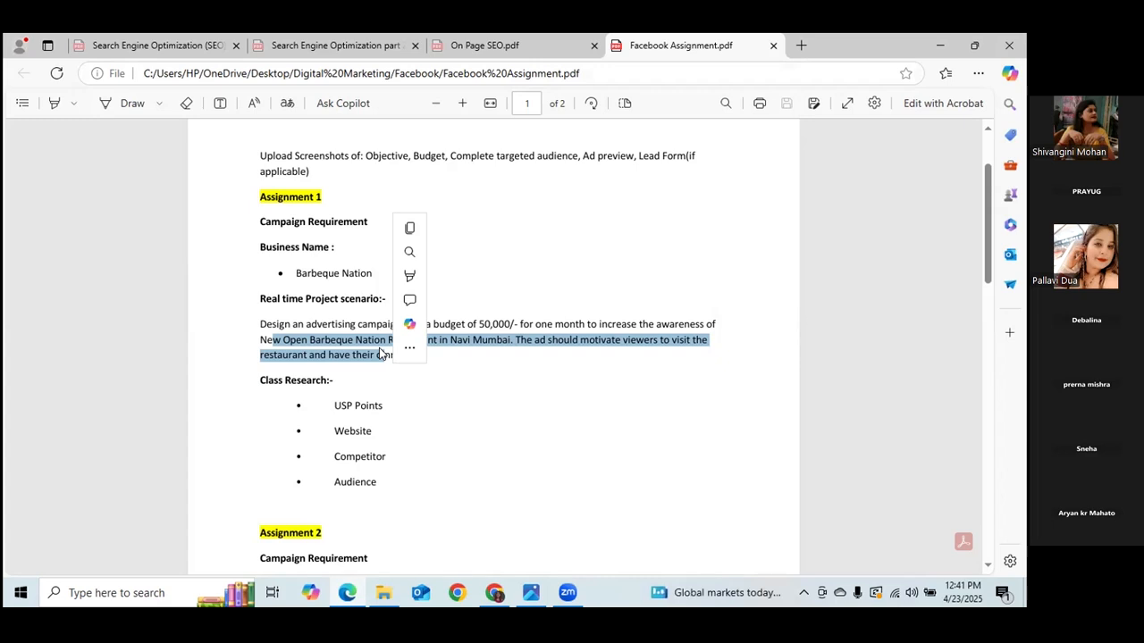
click(555, 396)
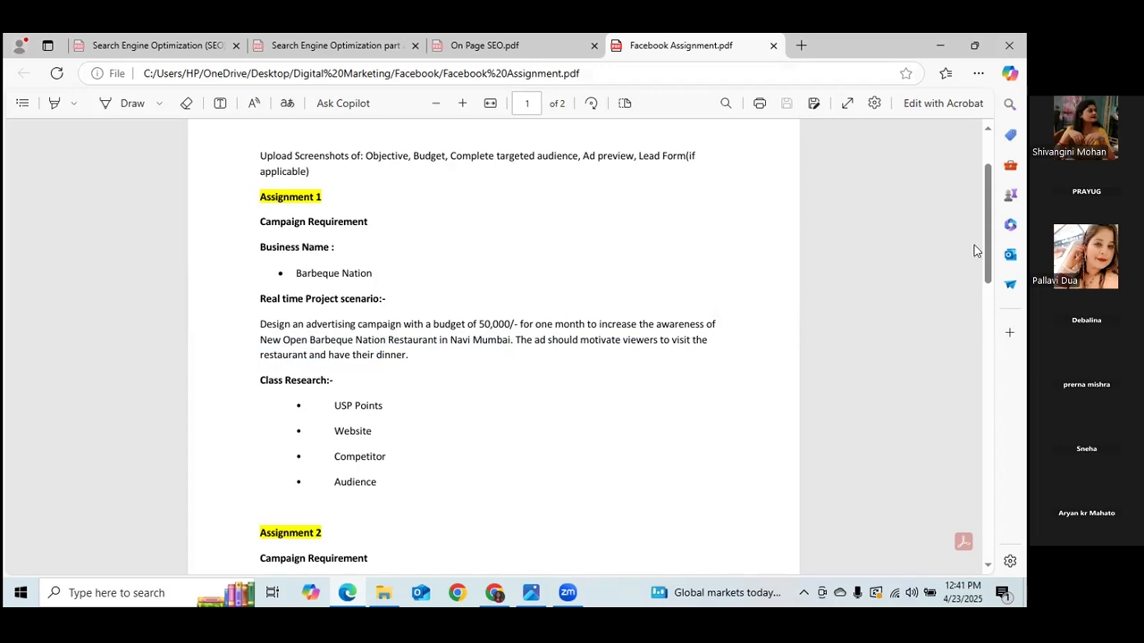
Examine the Assignment 2 scenario for Sugar Comestic, highlighting the Hydrating Foundation product, the one-month budget and the India target location.
scroll(974, 251, down, 5)
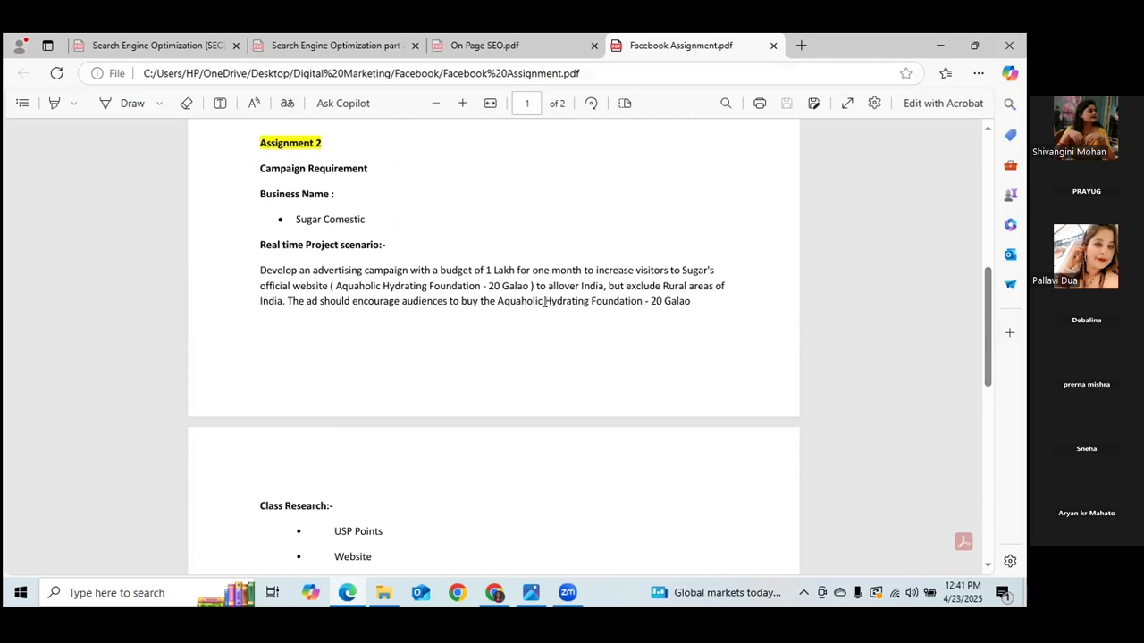
drag(545, 302, 645, 305)
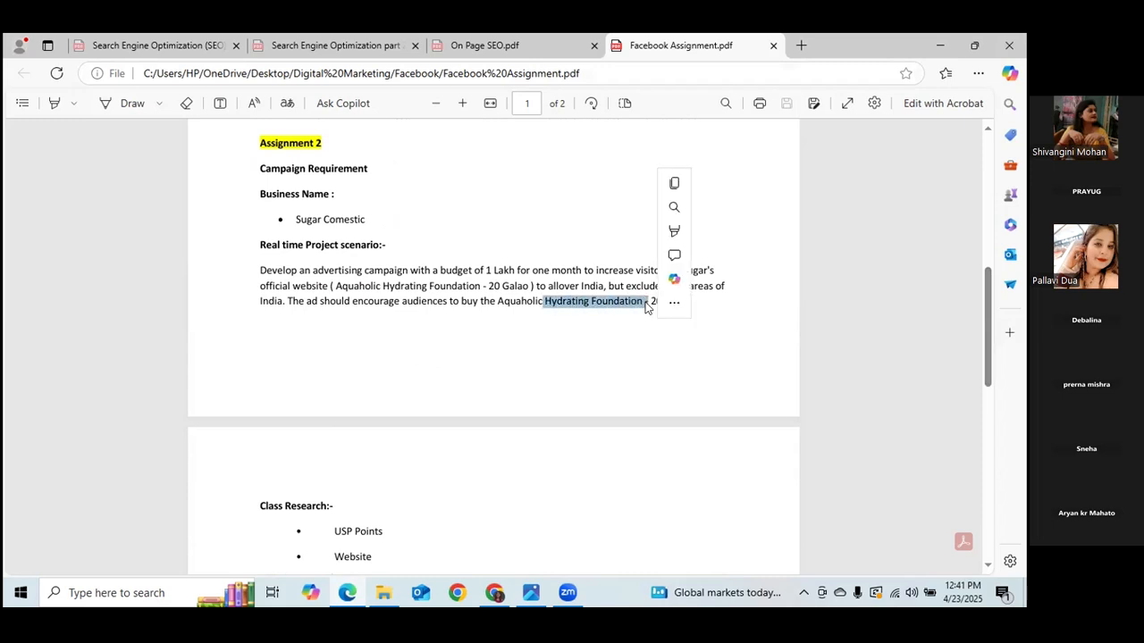
drag(483, 270, 587, 276)
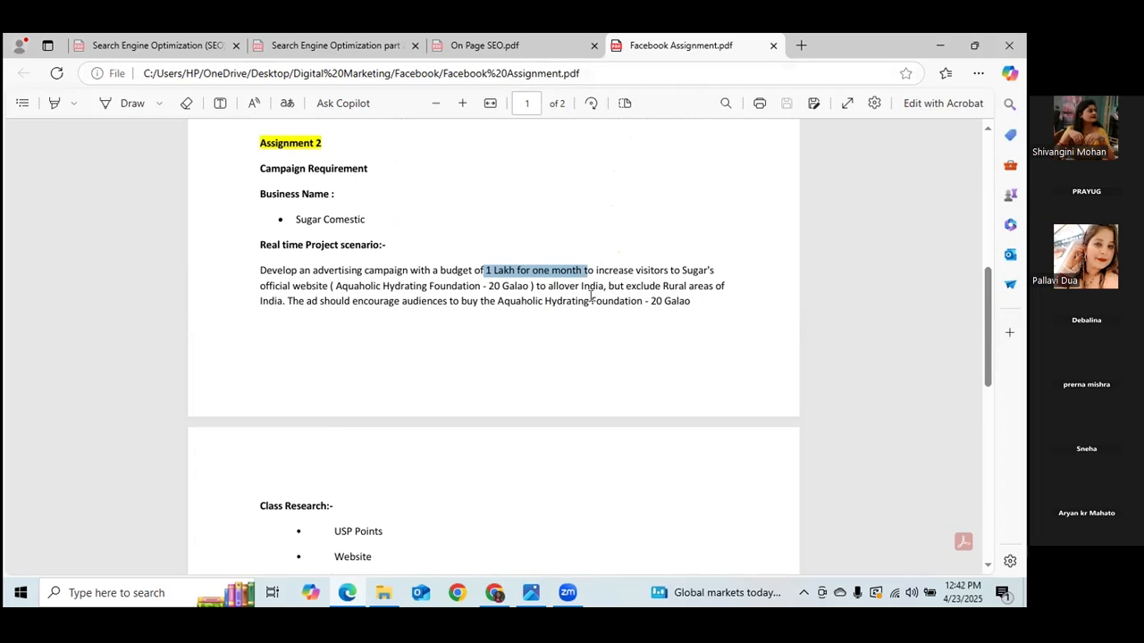
drag(579, 286, 610, 291)
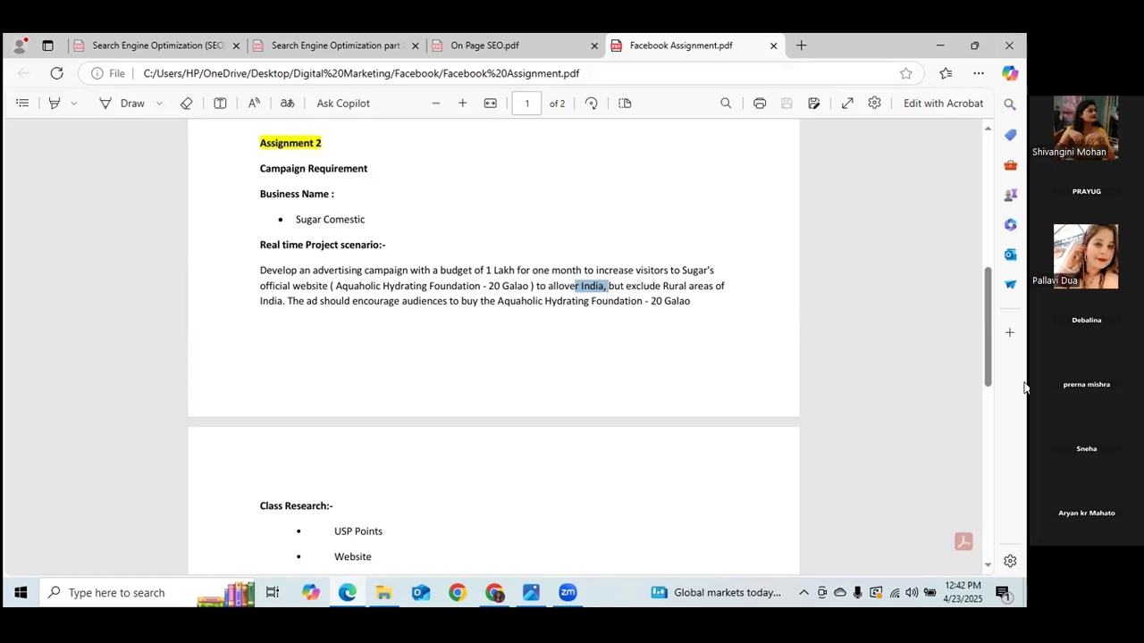
scroll(993, 317, down, 5)
scroll(989, 338, up, 2)
scroll(987, 330, up, 3)
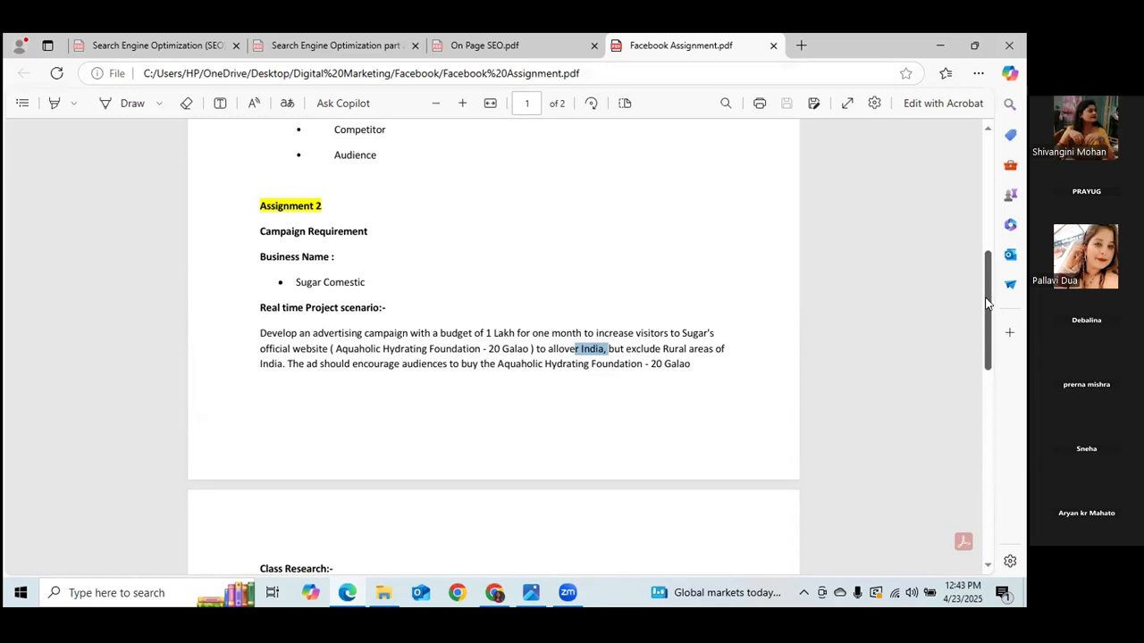
Examine the Assignment 3 scenario for STU Valley, highlighting Delhi and the form submission aim, and clear the text selection.
drag(987, 304, 1000, 432)
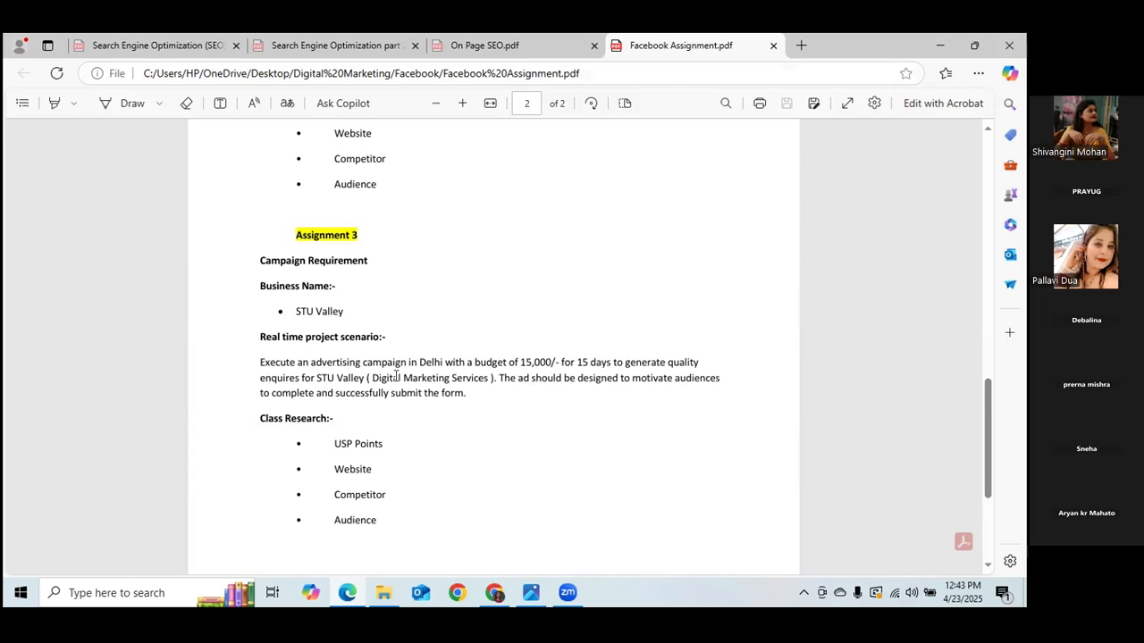
drag(419, 362, 446, 368)
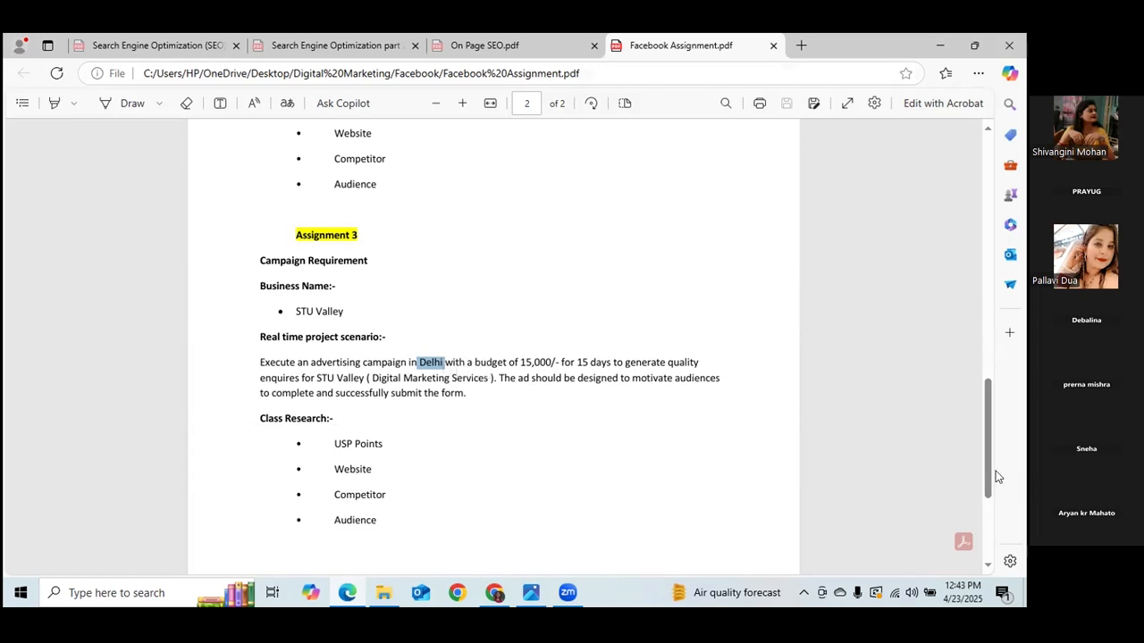
drag(389, 394, 468, 404)
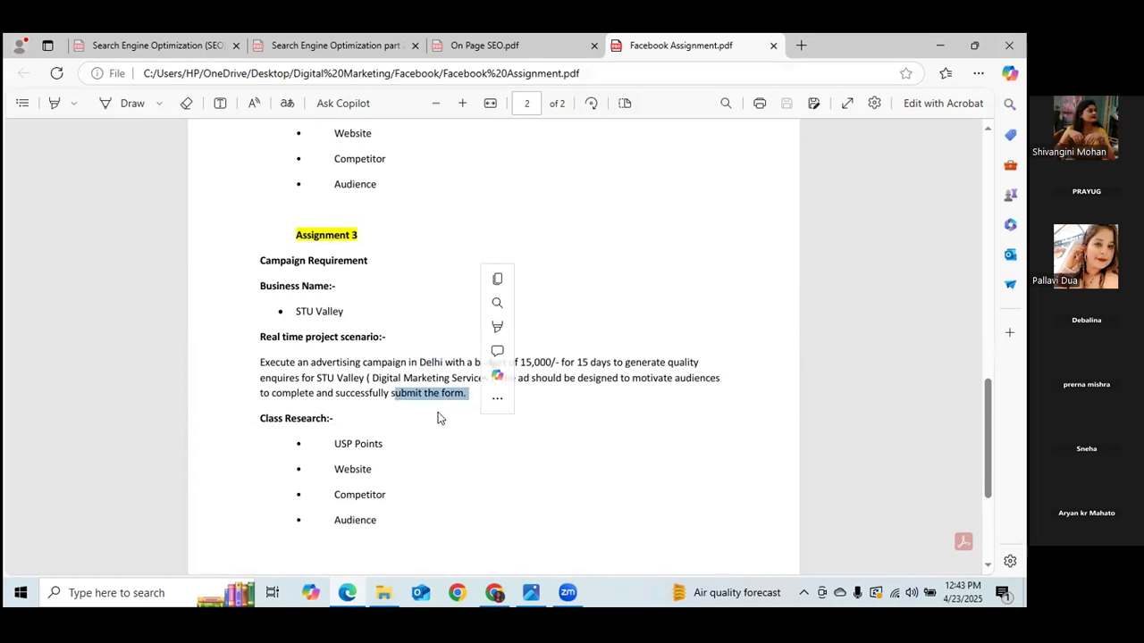
click(438, 413)
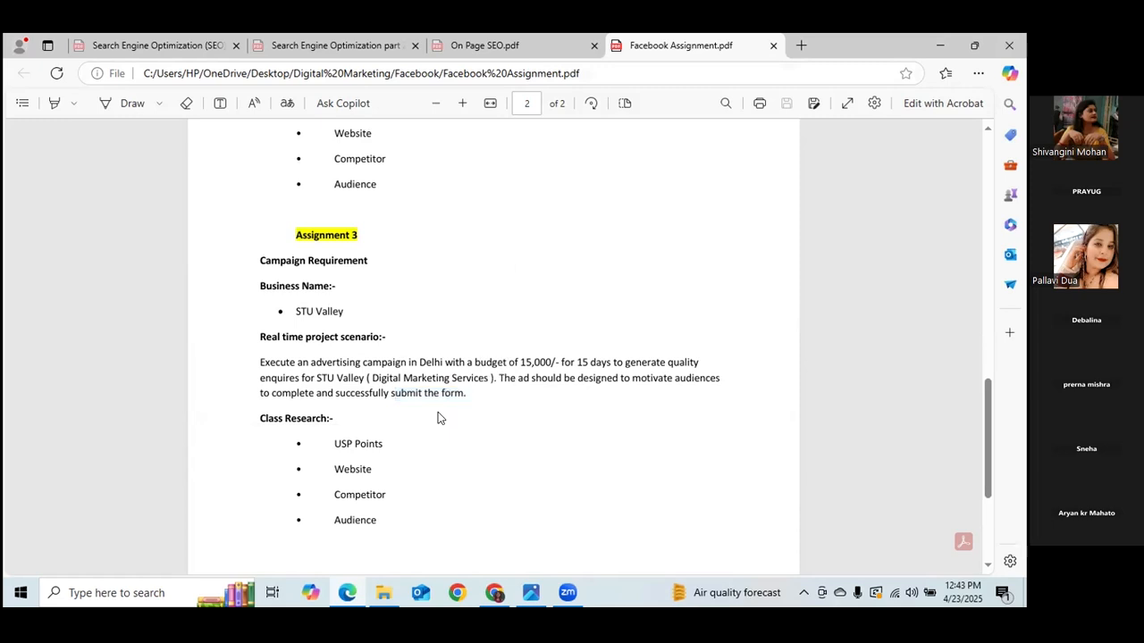